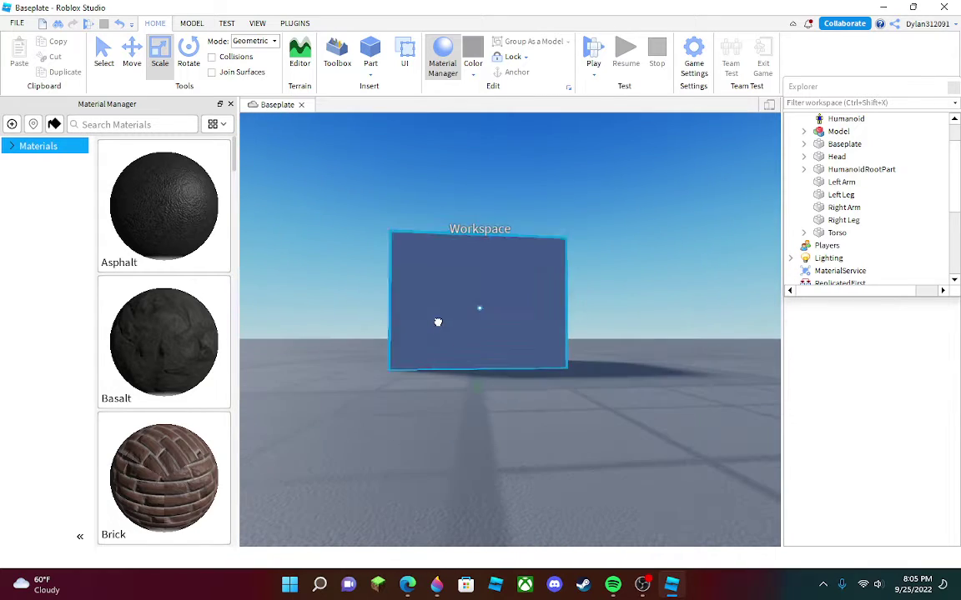
- Recolor the Head part dark red and delete its face decal
left_click(438, 322)
left_click(688, 380)
key("w")
right_click_drag(688, 380, 682, 366)
left_click(641, 305)
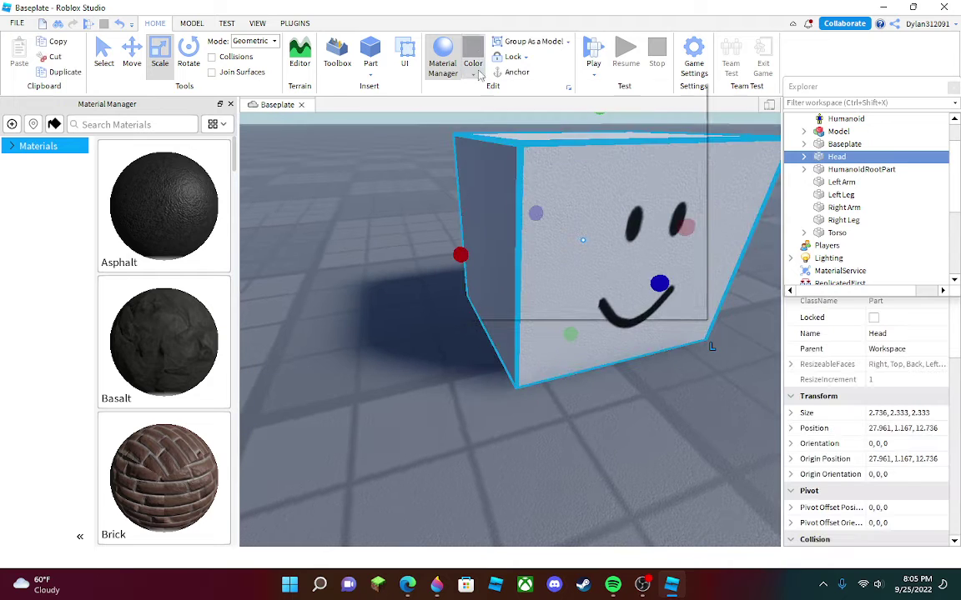
left_click(477, 74)
left_click(696, 193)
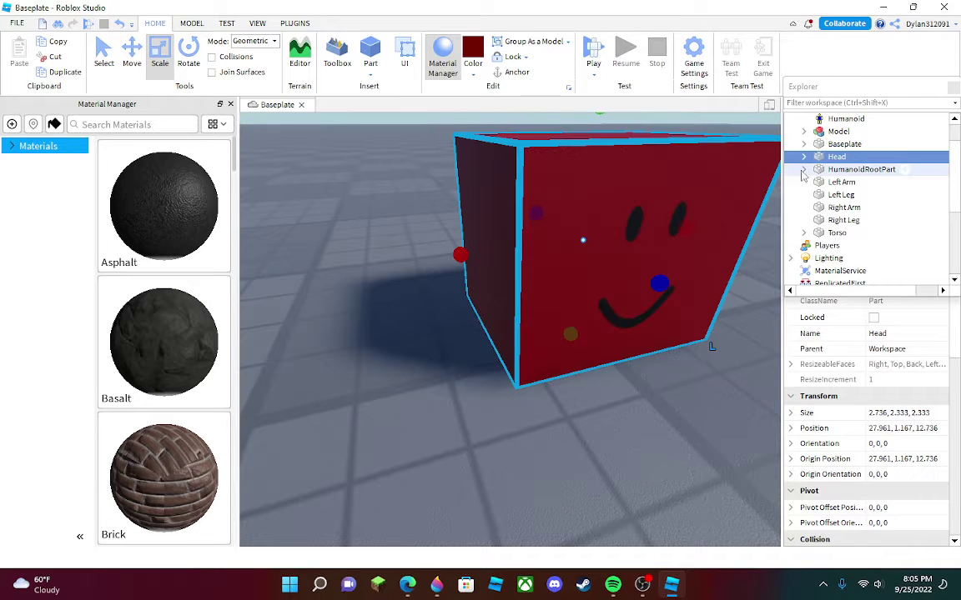
left_click(829, 172)
key("Delete")
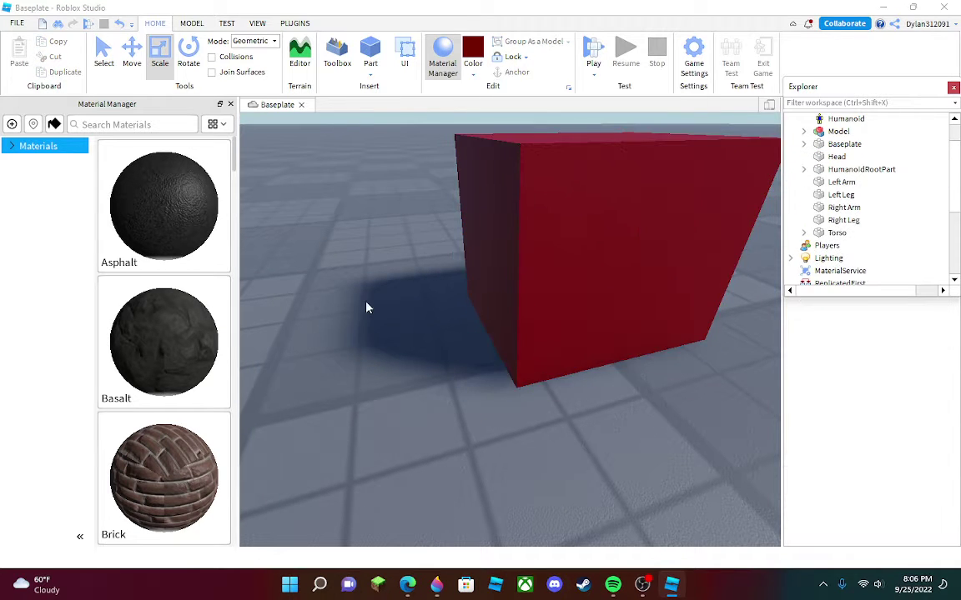
- Apply the Basalt material to the red Head part
right_click_drag(403, 228, 402, 229)
key("s")
left_click(403, 242)
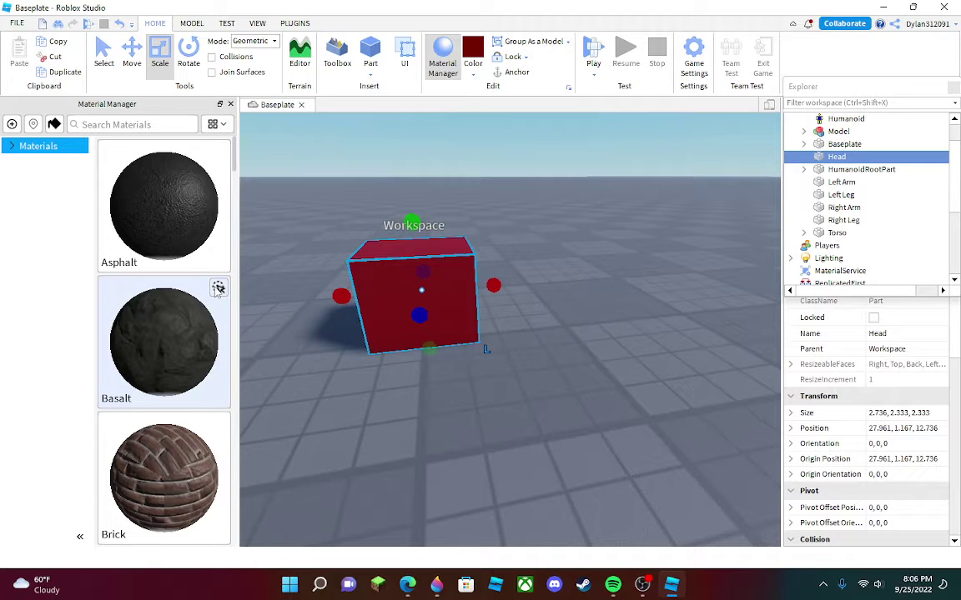
left_click(217, 289)
scroll(210, 318, "down", 4)
scroll(217, 379, "down", 2)
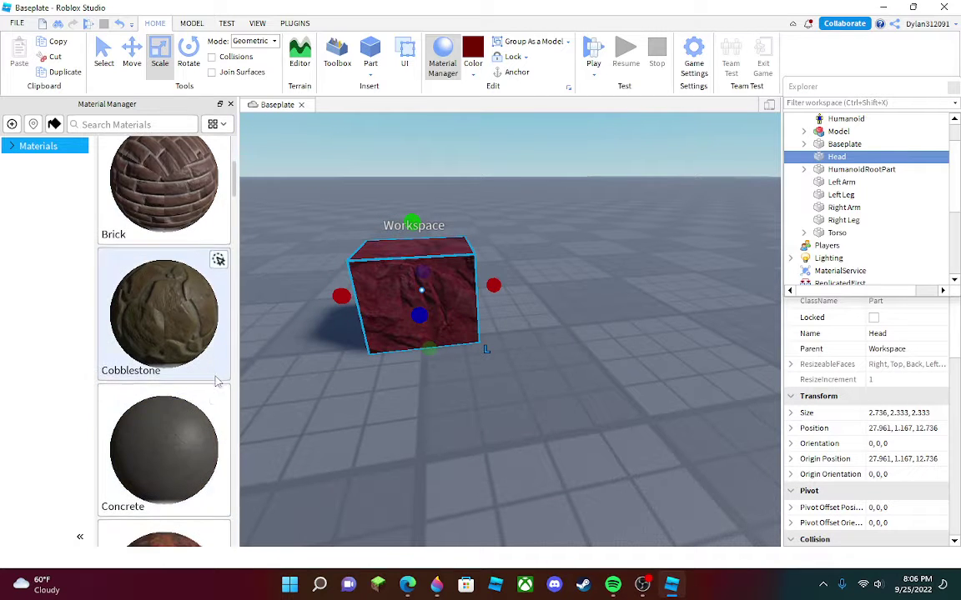
left_click(347, 453)
- Insert a block part away from the Head and resize it to a thin slab about 2.57 by 0.19 by 2.36 studs
scroll(398, 377, "up", 5)
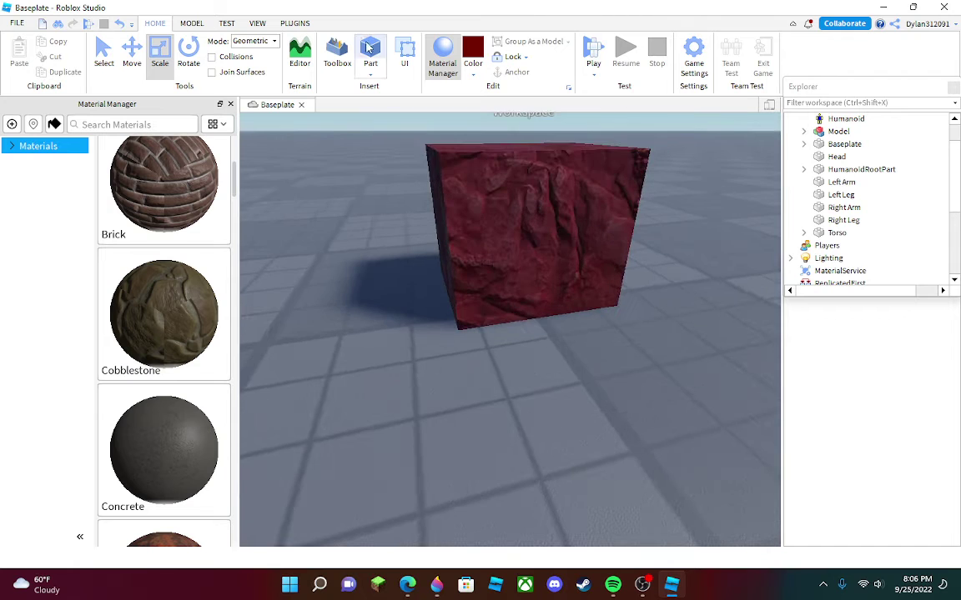
left_click(369, 48)
left_click(395, 194)
key("a")
left_click_drag(391, 161, 317, 329)
key("r")
key("s")
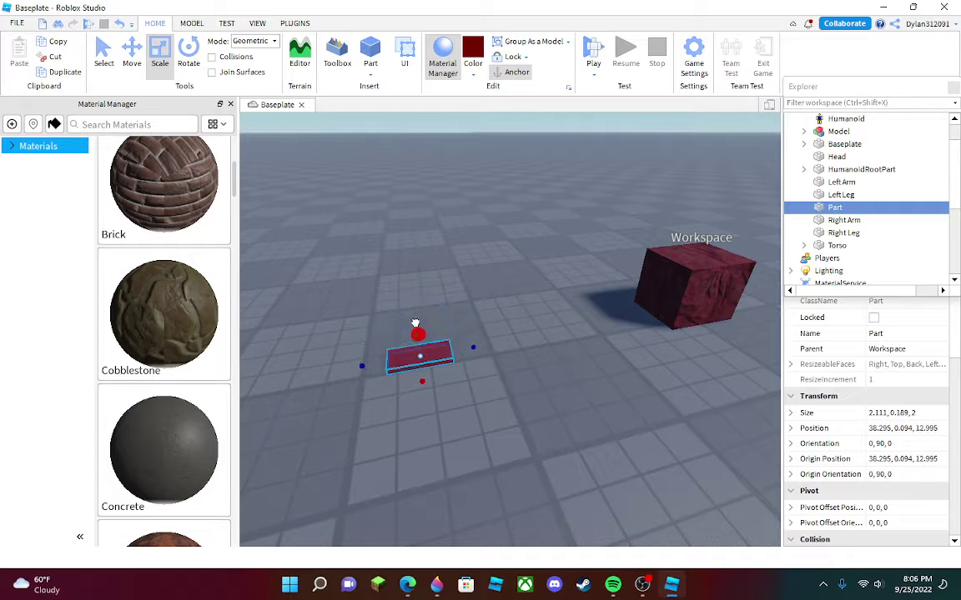
left_click_drag(415, 384, 424, 429)
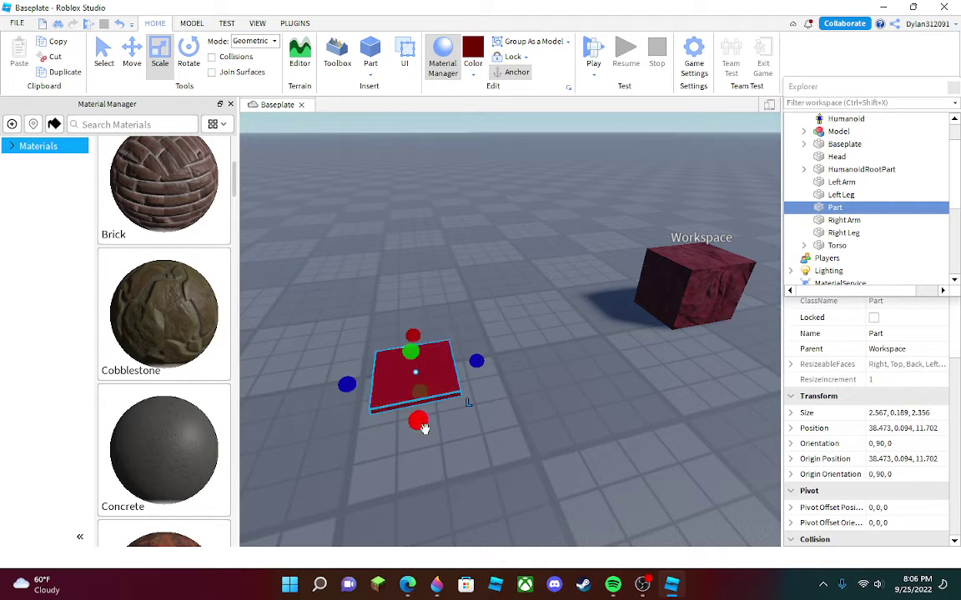
key("d")
left_click_drag(434, 368, 498, 334)
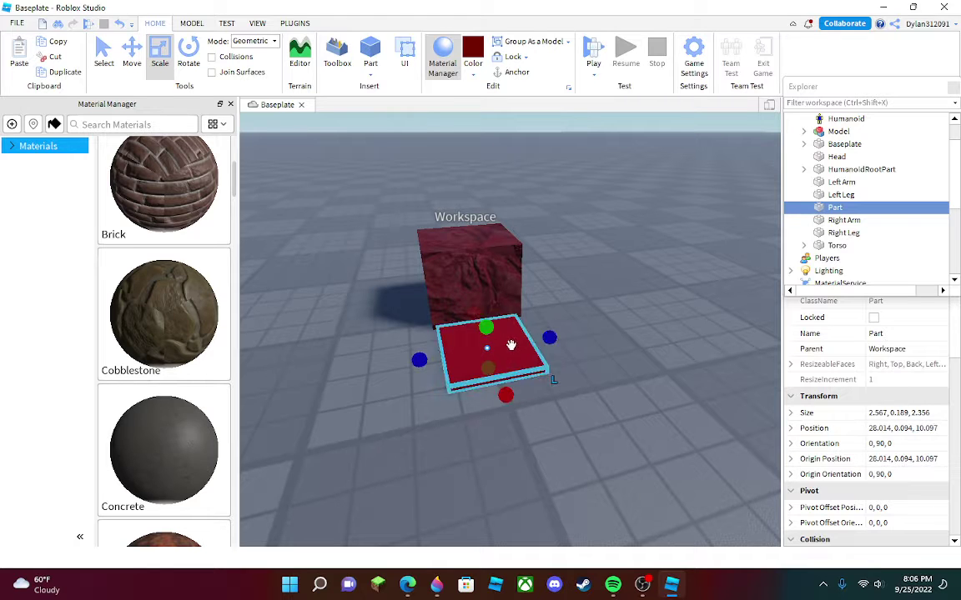
key("ctrl+d")
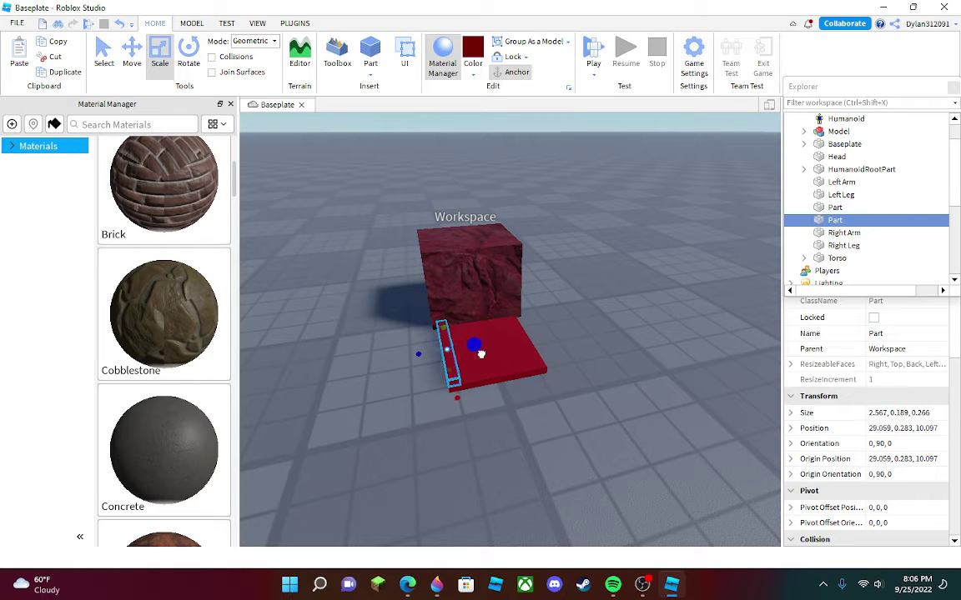
key("Delete")
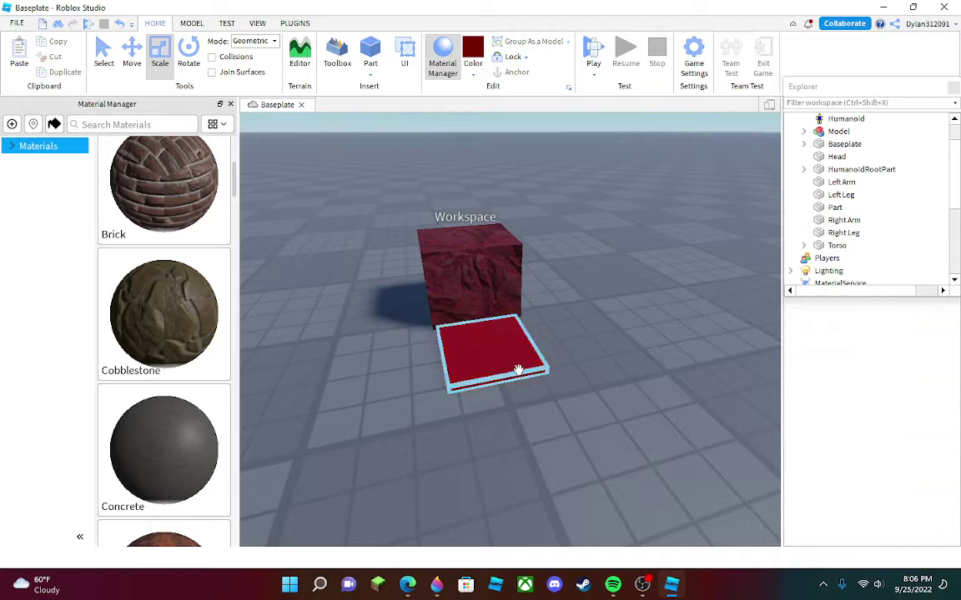
- Thicken the slab to about 1.44 studs tall in a clear spot near the Head and duplicate it on top
left_click_drag(517, 369, 323, 386)
left_click_drag(290, 338, 262, 274)
key("ctrl+d")
key("a")
key("d")
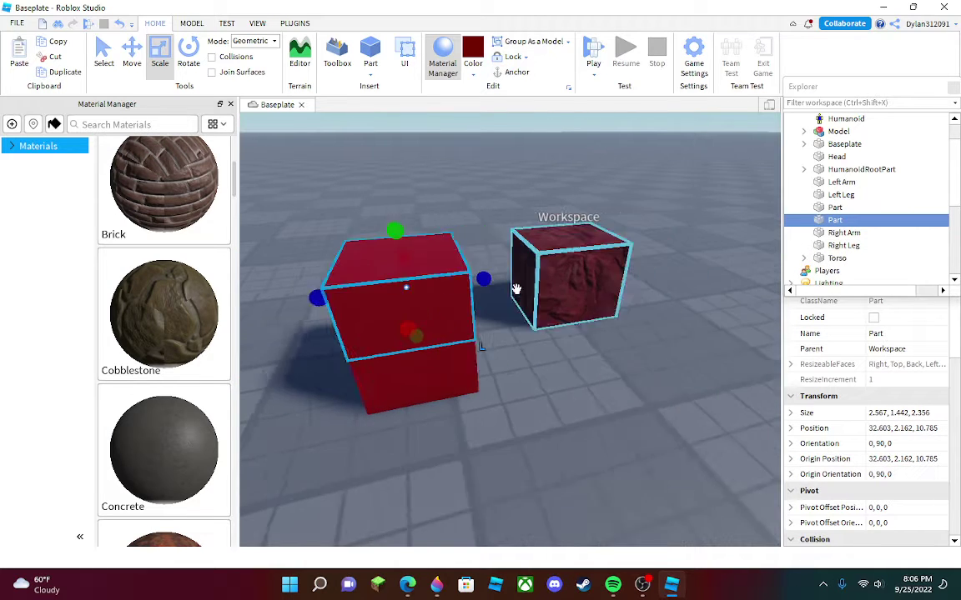
- Resize the upper block to about 2.59 by 1.78 studs so it is narrower than the lower block and overhangs one end
left_click_drag(419, 278, 348, 292)
left_click_drag(239, 299, 258, 298)
right_click_drag(265, 310, 278, 322)
key("a")
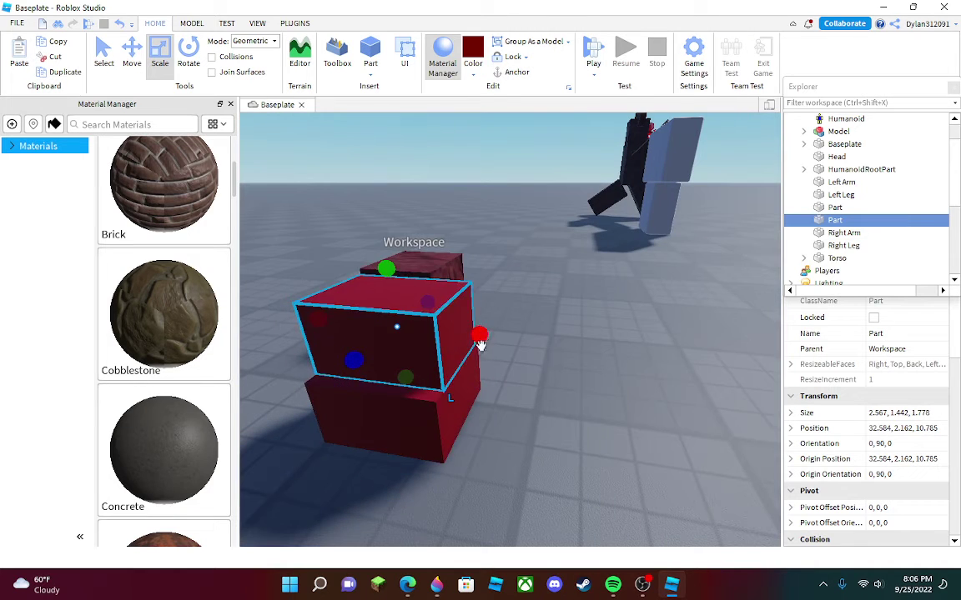
left_click_drag(481, 343, 472, 342)
key("a")
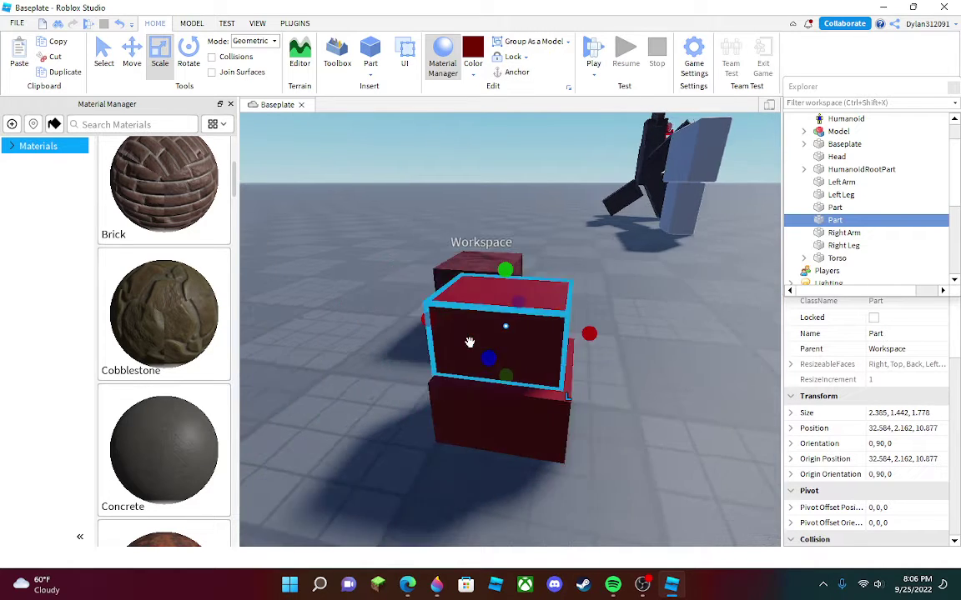
key("a")
right_click_drag(437, 331, 437, 330)
key("w")
key("s")
left_click_drag(404, 304, 393, 305)
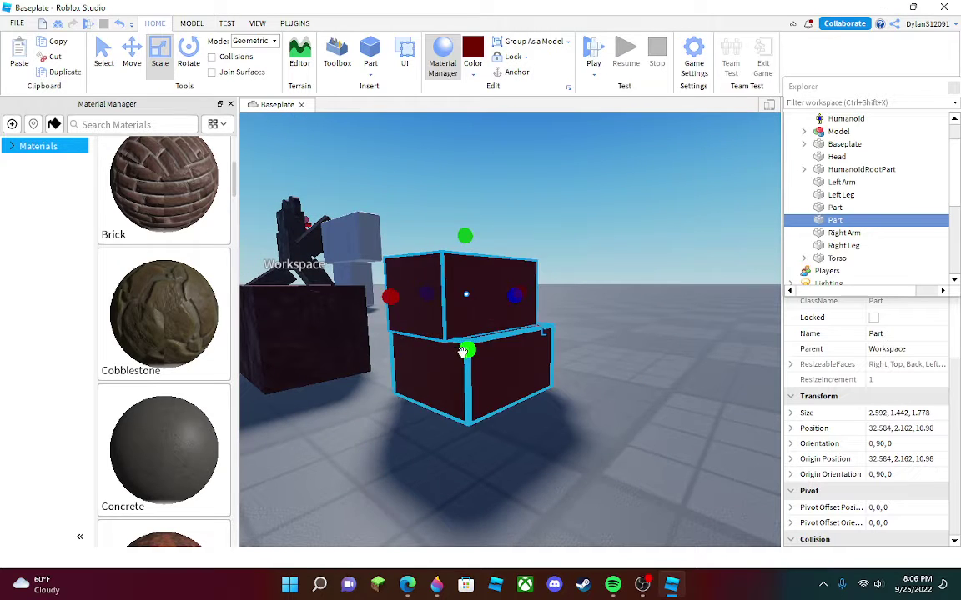
- Extend the upper block down into the lower one, to a height of about 2.71 studs
left_click_drag(472, 359, 468, 408)
key("w")
right_click_drag(562, 407, 549, 399)
key("s")
- Negate the upper block and union it with the lower block to cut an open-ended recess
left_click(192, 24)
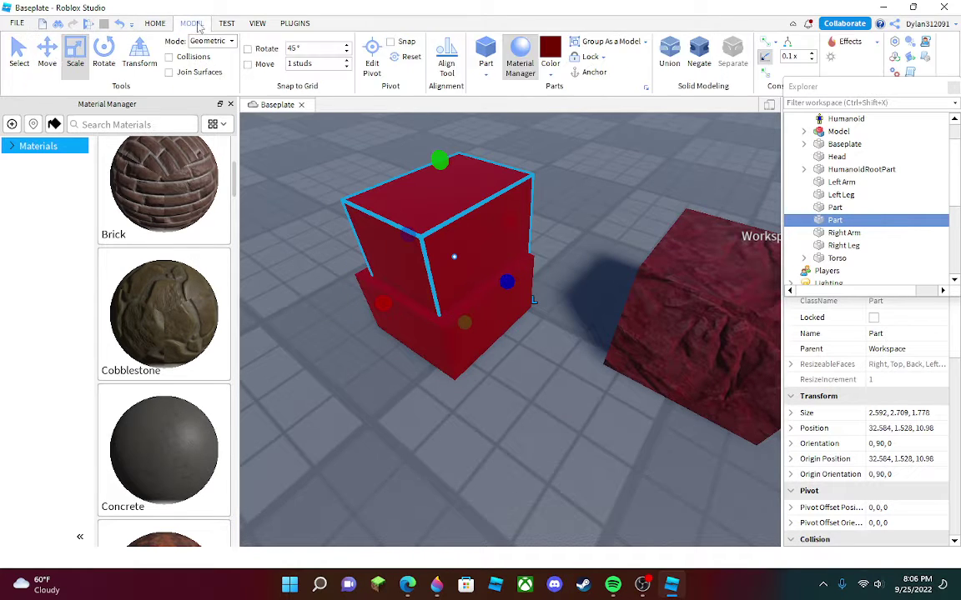
left_click(226, 24)
left_click(255, 24)
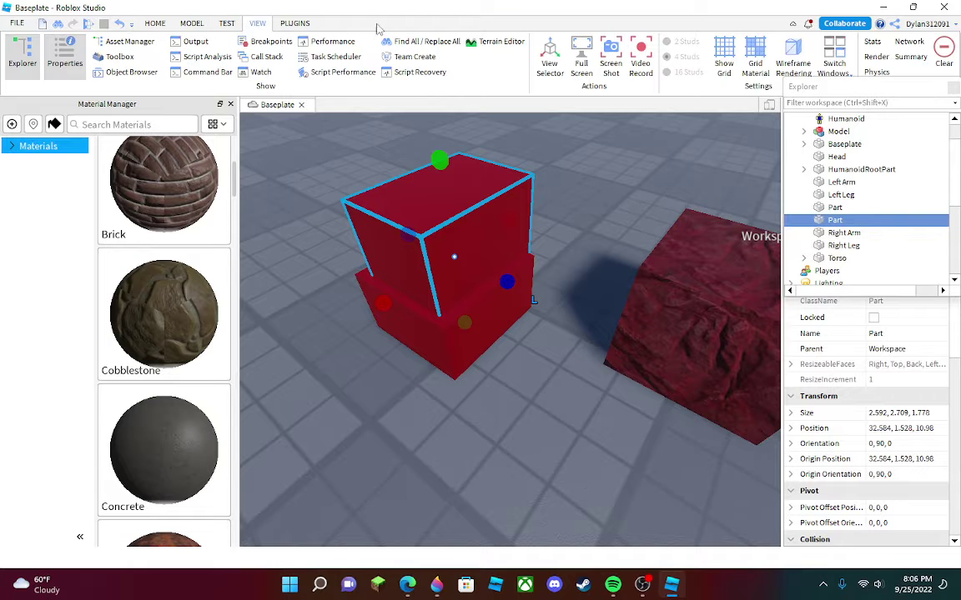
left_click(191, 23)
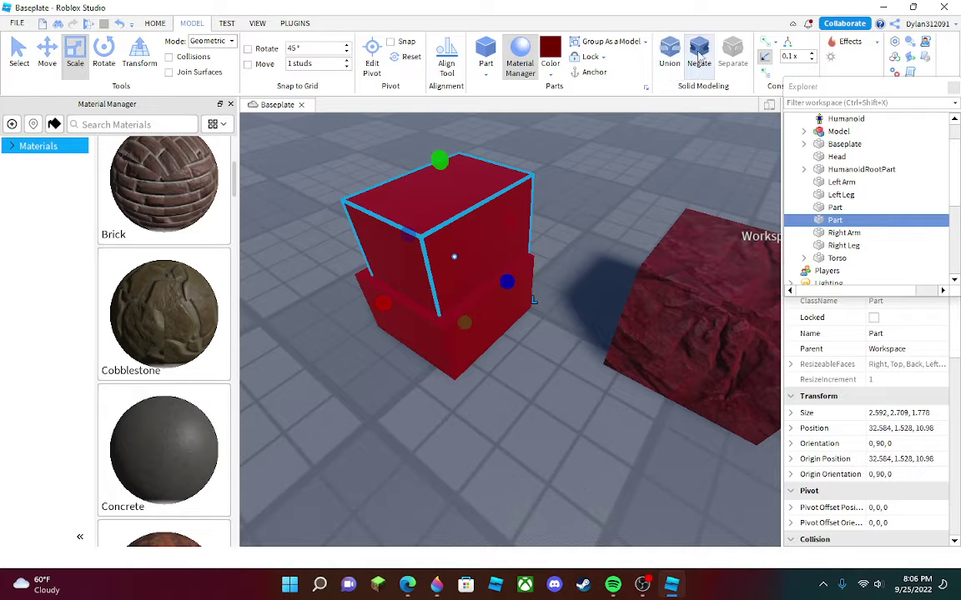
left_click(699, 56)
left_click_drag(353, 148, 508, 392)
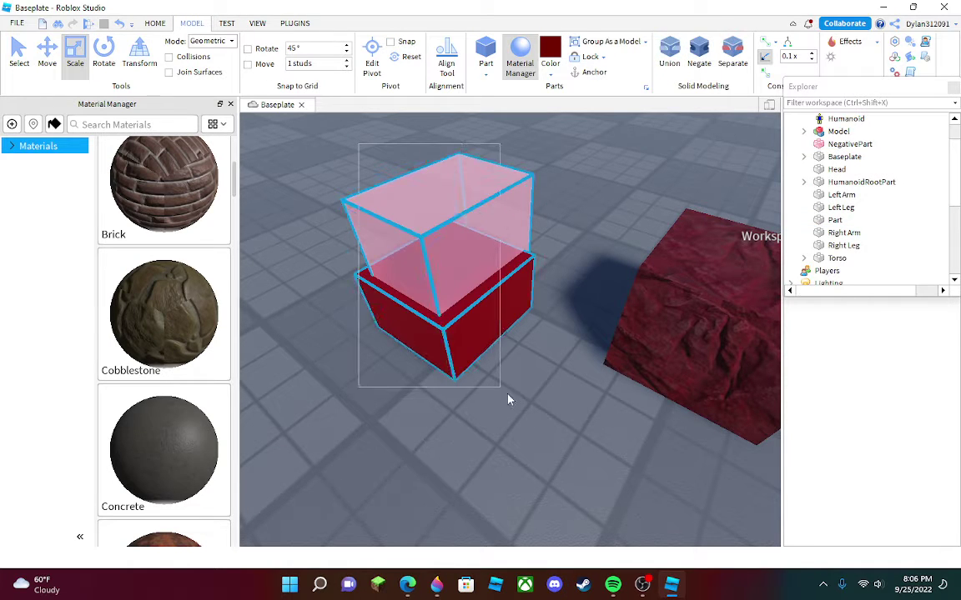
left_click(667, 55)
- Flatten the hollowed union to about 0.48 studs tall and shift it across the baseplate
left_click_drag(444, 240, 451, 282)
left_click(470, 253)
right_click_drag(471, 279, 462, 292)
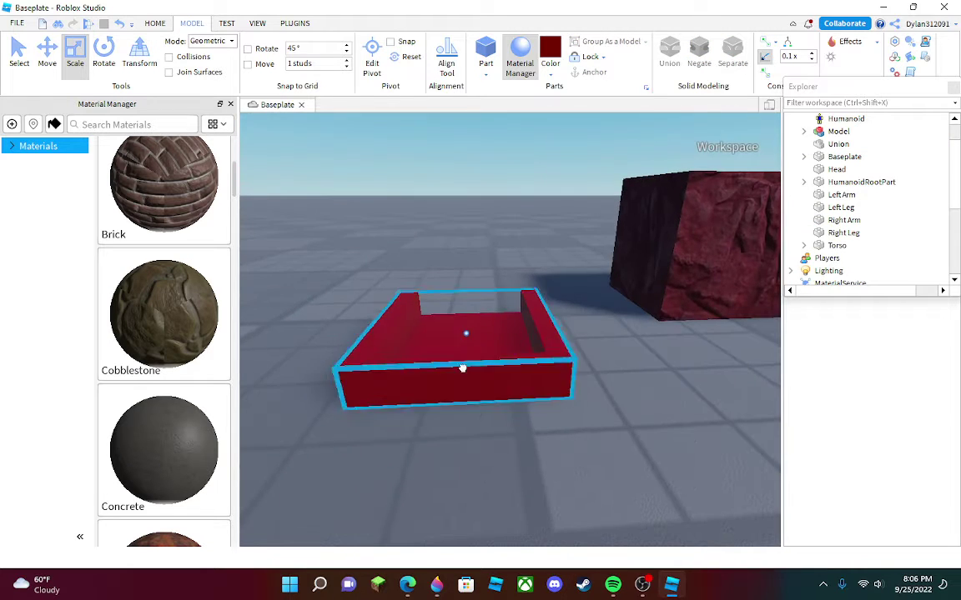
left_click_drag(462, 368, 349, 399)
left_click(514, 413)
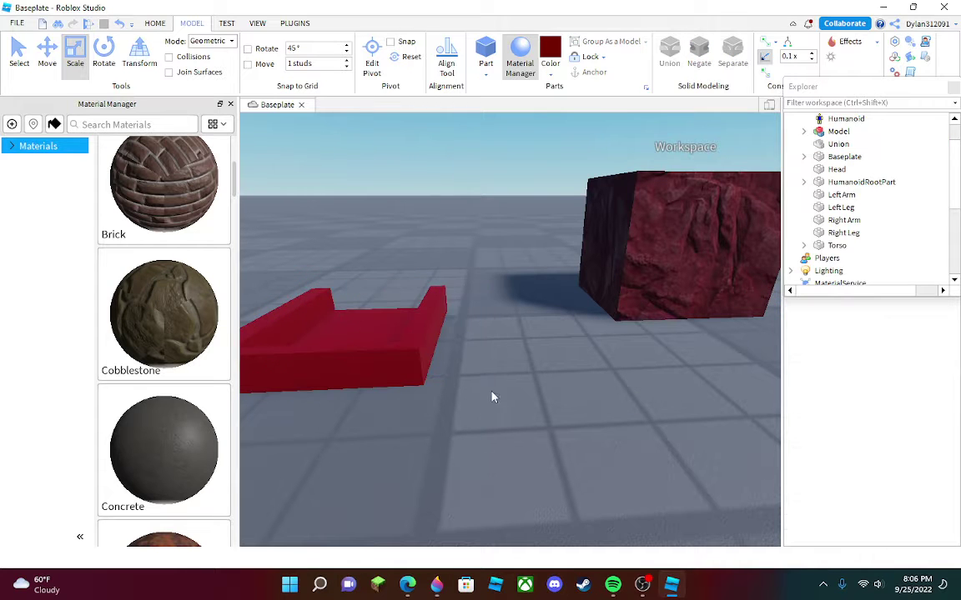
right_click_drag(504, 322, 539, 333)
scroll(547, 319, "up", 3)
scroll(539, 333, "down", 4)
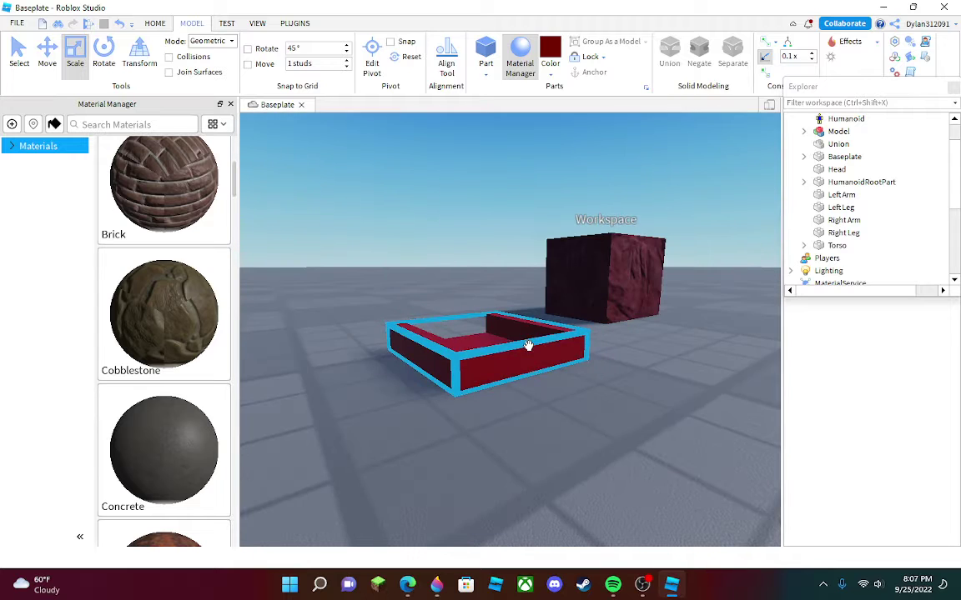
- Flip the hollowed union upside down by 180° and duplicate it
left_click_drag(528, 346, 292, 398)
key("t")
key("t")
key("ctrl+d")
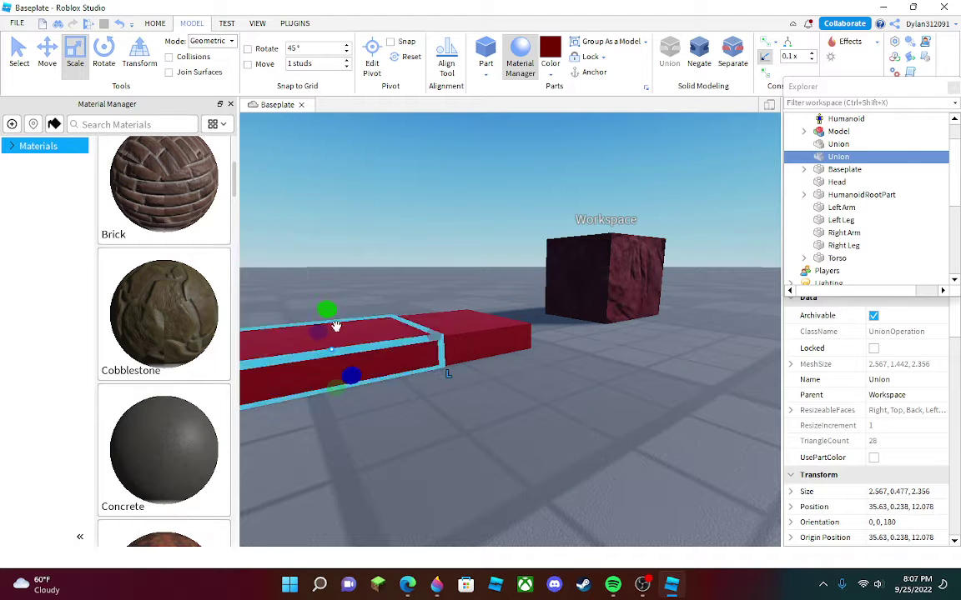
- Increase the duplicate union's height to about 0.71 studs
left_click_drag(335, 326, 328, 302)
right_click_drag(422, 416, 420, 420)
scroll(355, 405, "down", 1)
left_click_drag(395, 393, 394, 385)
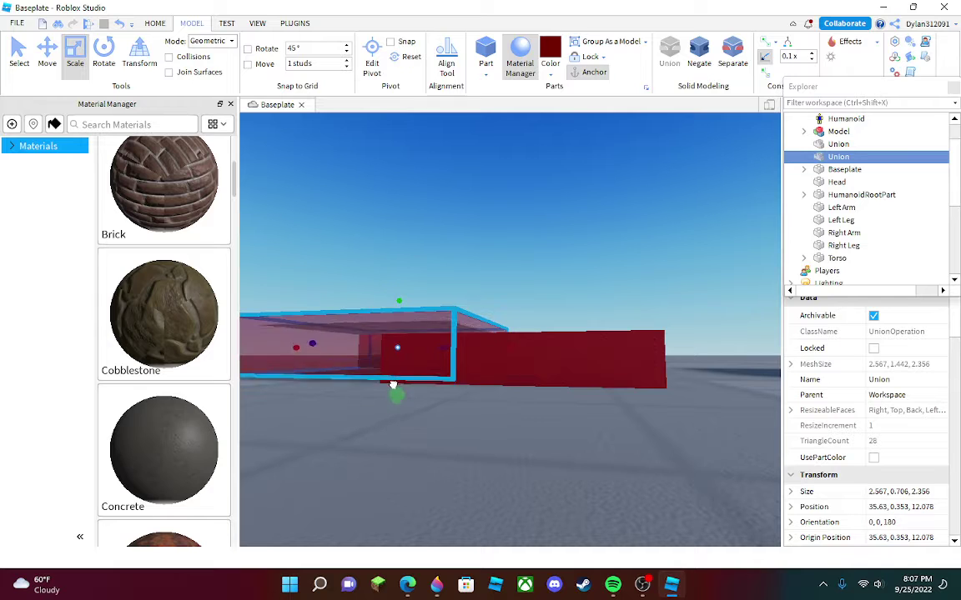
left_click(350, 428)
scroll(347, 431, "down", 3)
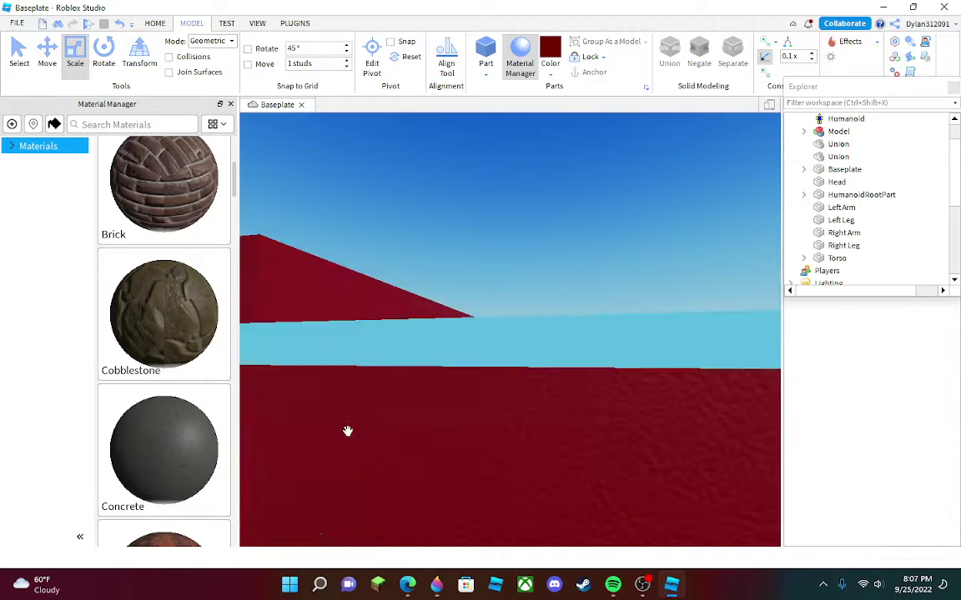
- Move the joined unions to a clear spot and rotate them so their recesses face upward as one tray
right_click_drag(347, 431, 367, 359)
left_click_drag(379, 289, 582, 468)
left_click_drag(449, 372, 530, 385)
key("r")
key("t")
key("t")
left_click(604, 466)
right_click_drag(603, 465, 603, 467)
scroll(604, 468, "up", 3)
scroll(604, 467, "down", 5)
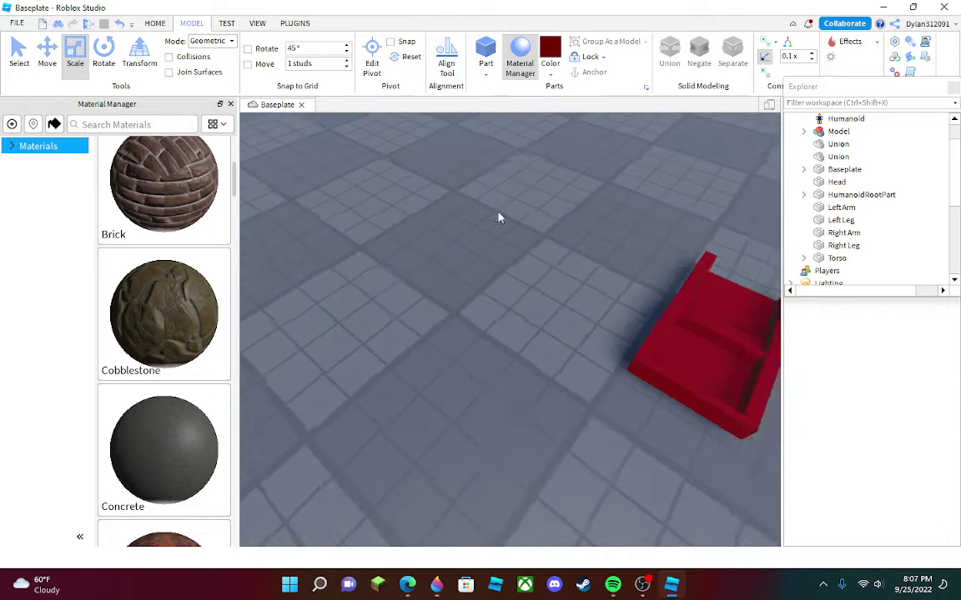
- Insert a corner wedge and shrink its base to about 0.45 by 0.63 studs
left_click(486, 75)
left_click(493, 132)
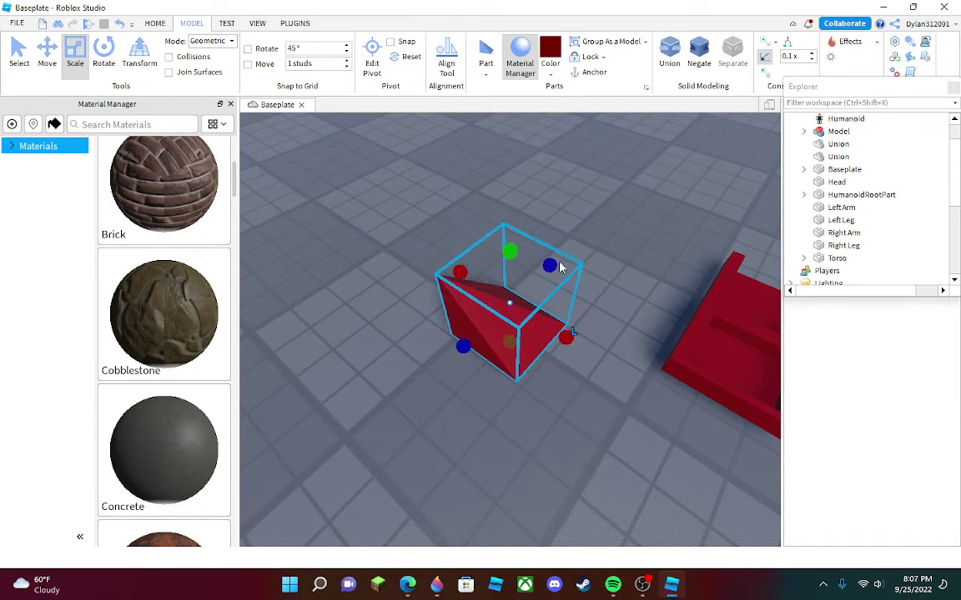
left_click_drag(563, 331, 511, 298)
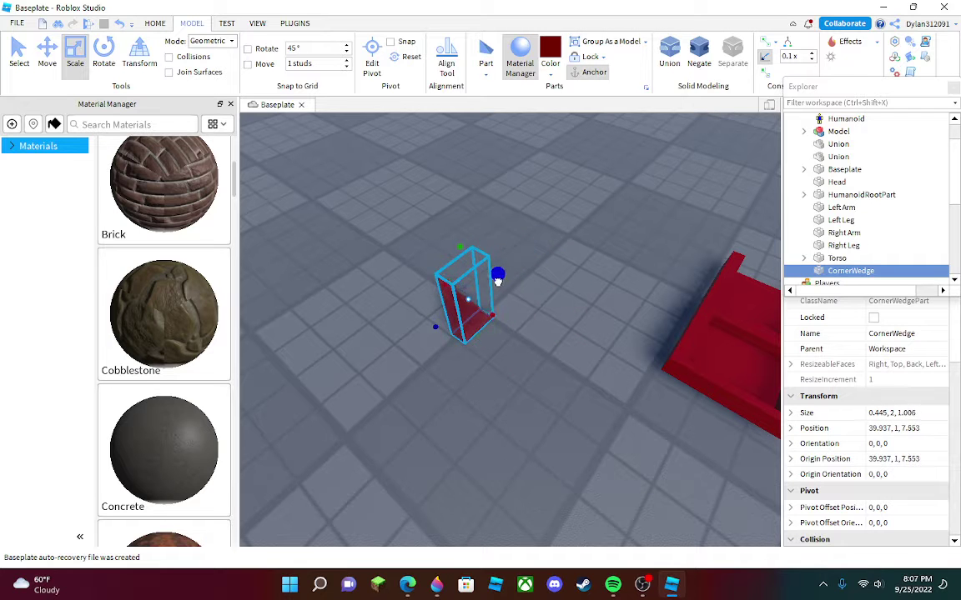
left_click(551, 289)
scroll(551, 294, "up", 3)
right_click_drag(551, 294, 551, 296)
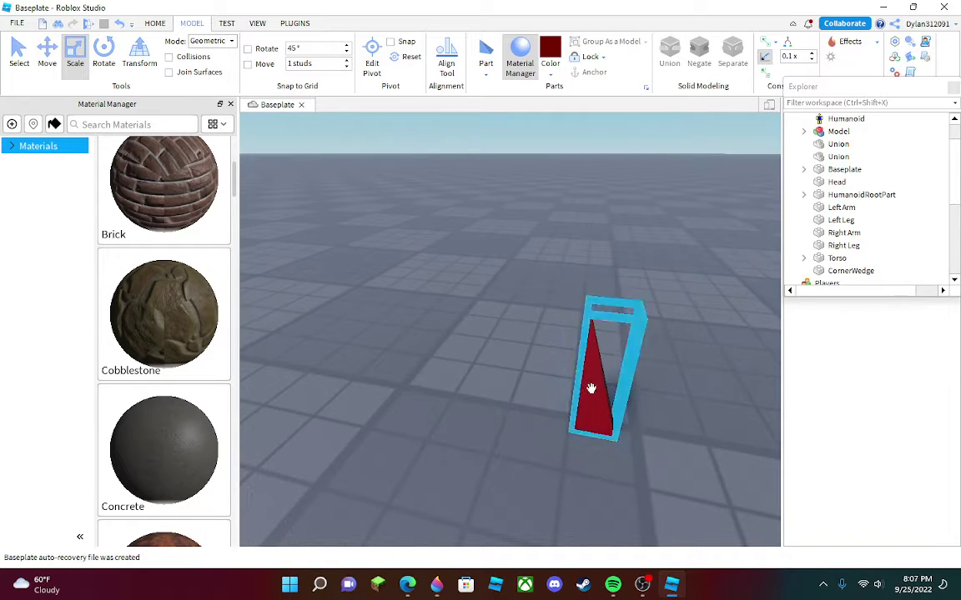
- Place the corner wedge on the tray's front corner as a tooth and slim its base to about 0.38 by 0.36 studs
left_click_drag(591, 388, 609, 429)
right_click_drag(608, 429, 609, 429)
left_click_drag(609, 429, 609, 429)
right_click_drag(609, 429, 609, 428)
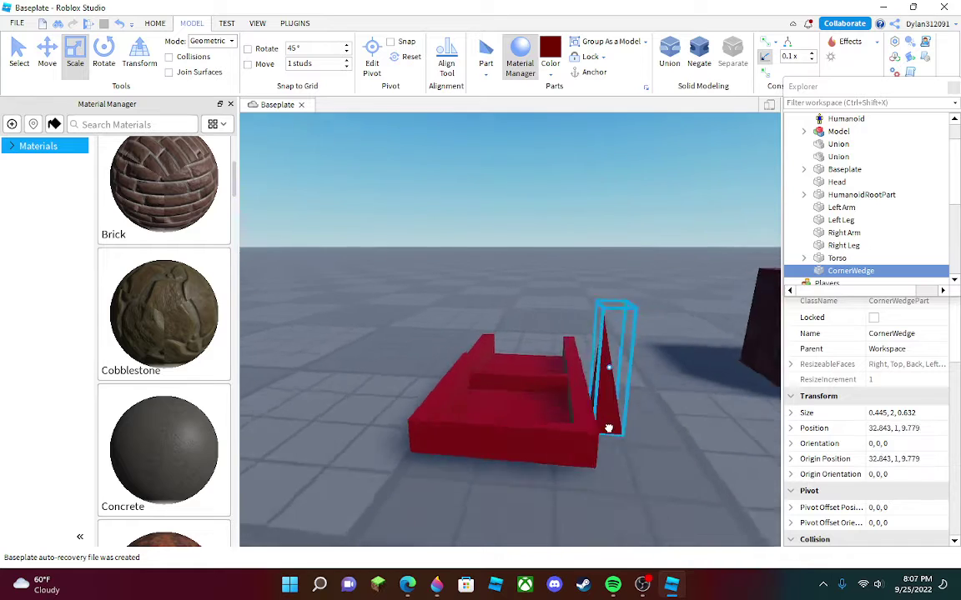
left_click_drag(609, 429, 427, 423)
mouse_move(386, 350)
left_mouse_down()
mouse_move(393, 349)
mouse_move(383, 340)
left_mouse_up()
left_click_drag(444, 324, 440, 331)
- Duplicate the tooth onto the opposite front corner of the tray, rotated 180°
key("ctrl+d")
left_click_drag(404, 227, 604, 438)
key("ctrl+r")
key("ctrl+r")
- Duplicate the opposite tooth and place the copy beside the first corner tooth, rotated back 180°
key("ctrl+d")
left_click_drag(620, 206, 453, 430)
key("ctrl+r")
key("ctrl+r")
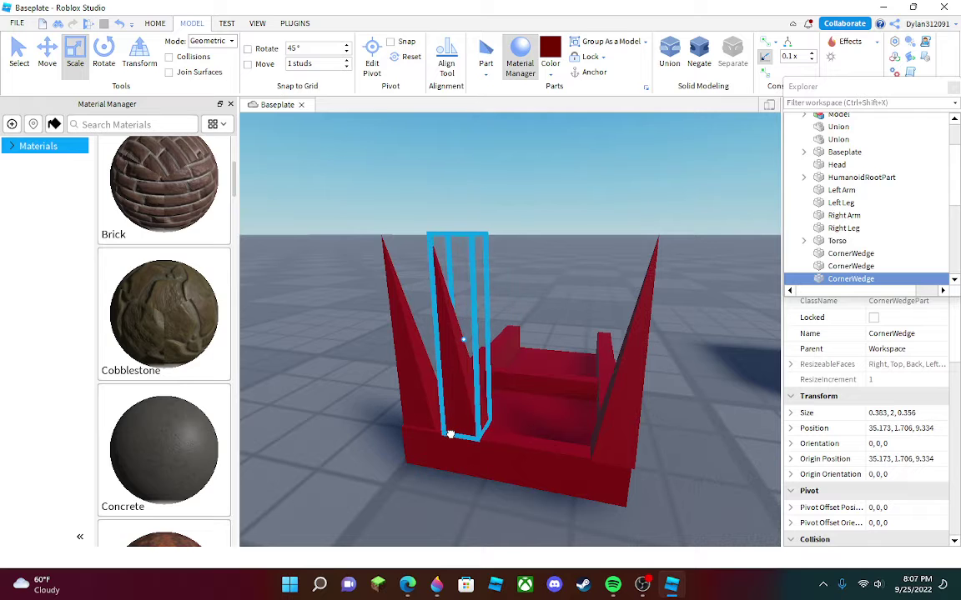
- Shorten the inner tooth to about 1.18 studs tall and duplicate it, rotating the copy 180°
key("ctrl+d")
left_click_drag(480, 299, 509, 433)
left_click(525, 212)
key("ctrl+r")
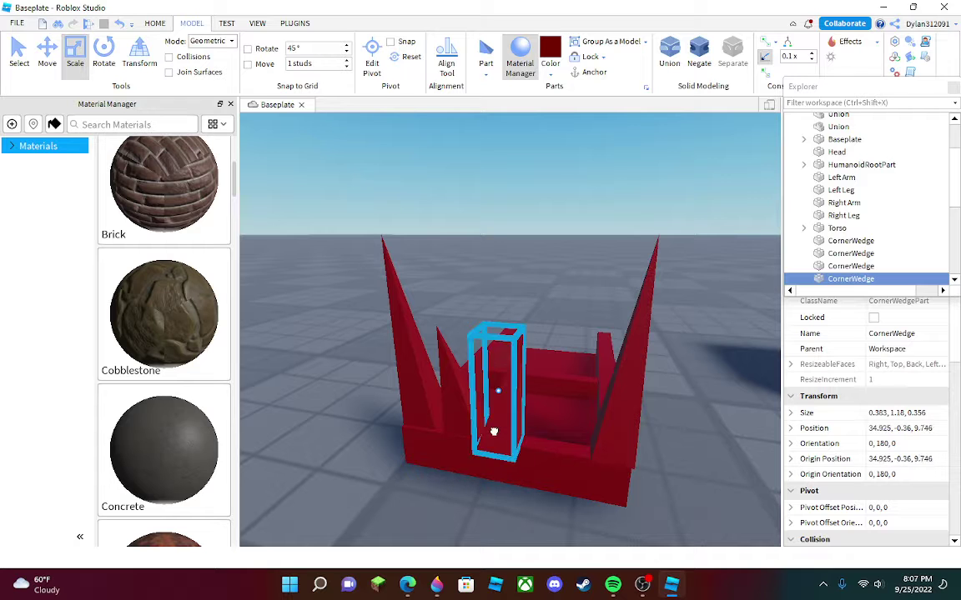
- Position the short duplicate tooth on the tray's front wall, next to the other inner tooth
left_click(420, 506)
right_click_drag(420, 506, 448, 477)
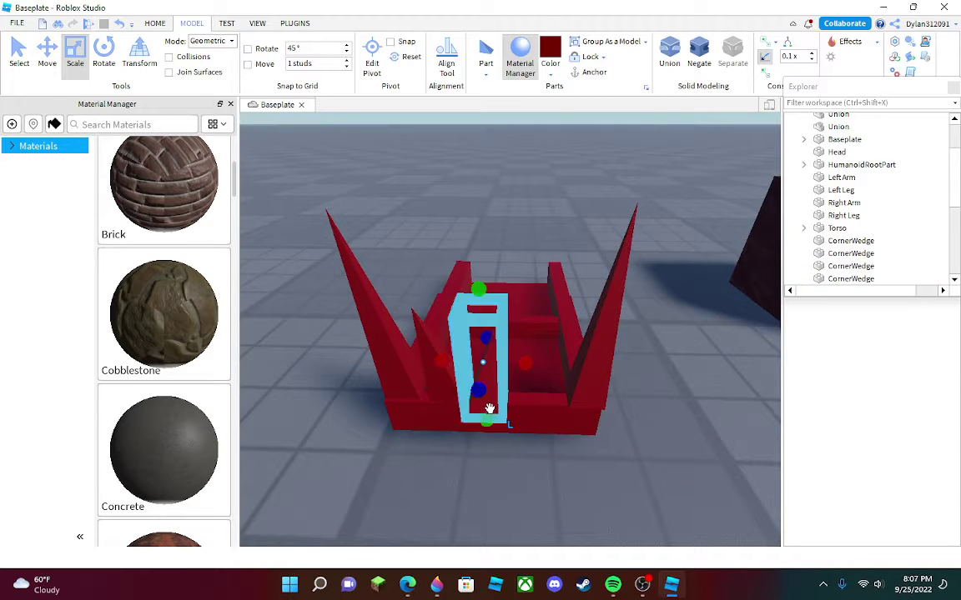
left_click(490, 409)
scroll(489, 409, "up", 3)
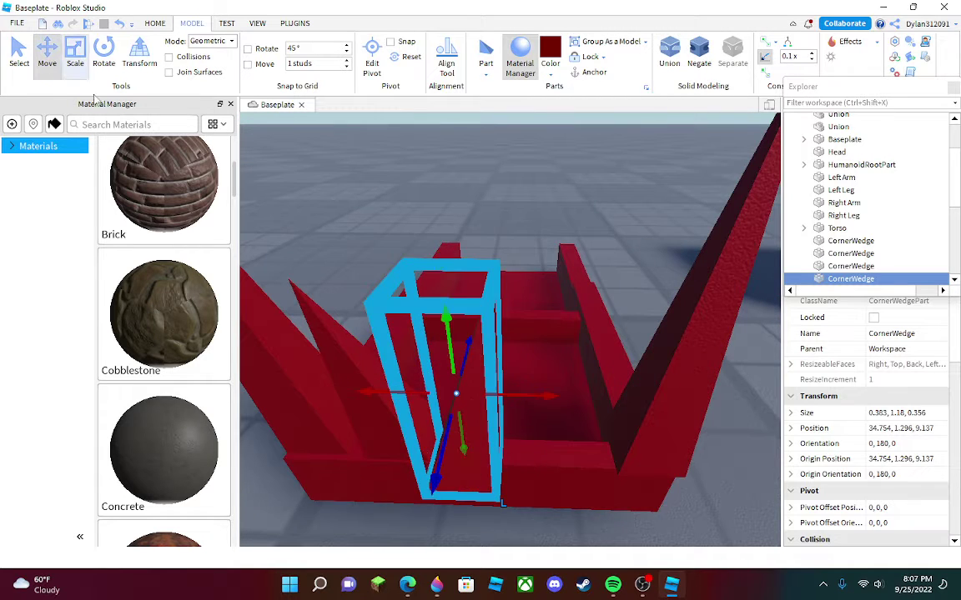
left_click_drag(445, 440, 449, 420)
- Copy the short tooth and place the copy further along the tray's front wall, rotated 90°
key("ctrl+c")
key("ctrl+v")
left_click_drag(477, 269, 551, 439)
key("r")
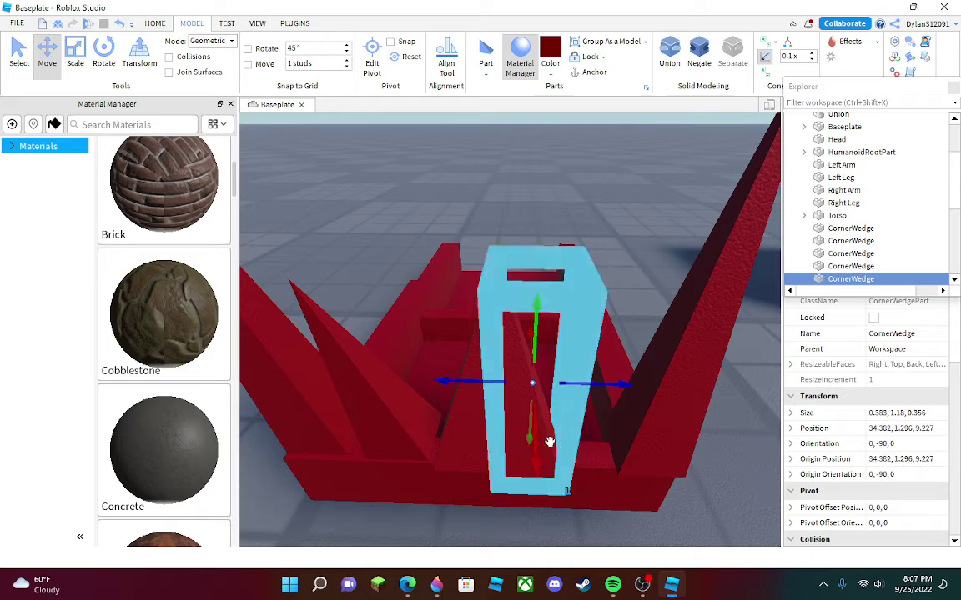
- Line up the newest short tooth with the neighbouring short teeth on the tray's front wall
left_click(381, 435)
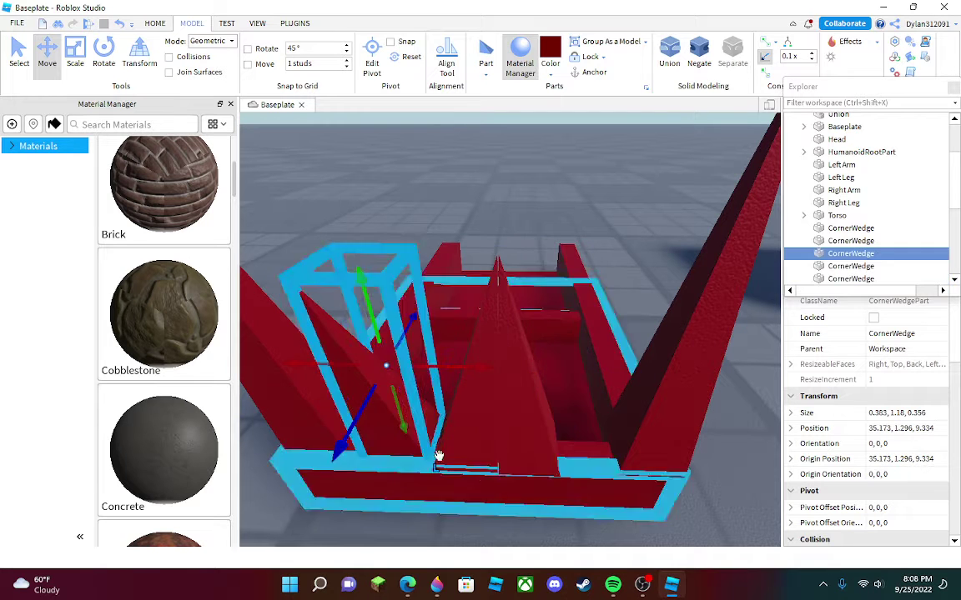
left_click(463, 435)
left_click_drag(442, 438, 447, 429)
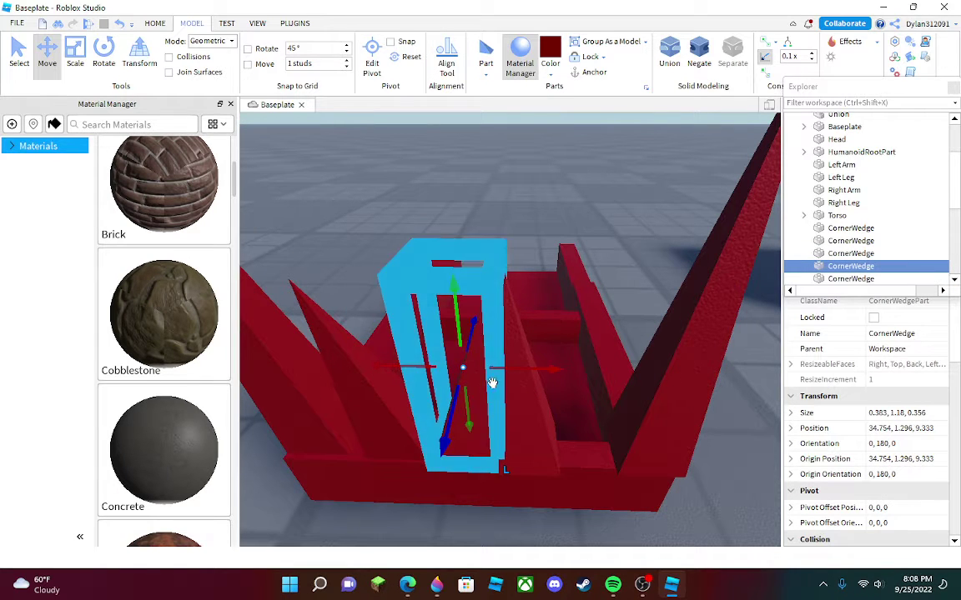
left_click_drag(538, 444, 523, 432)
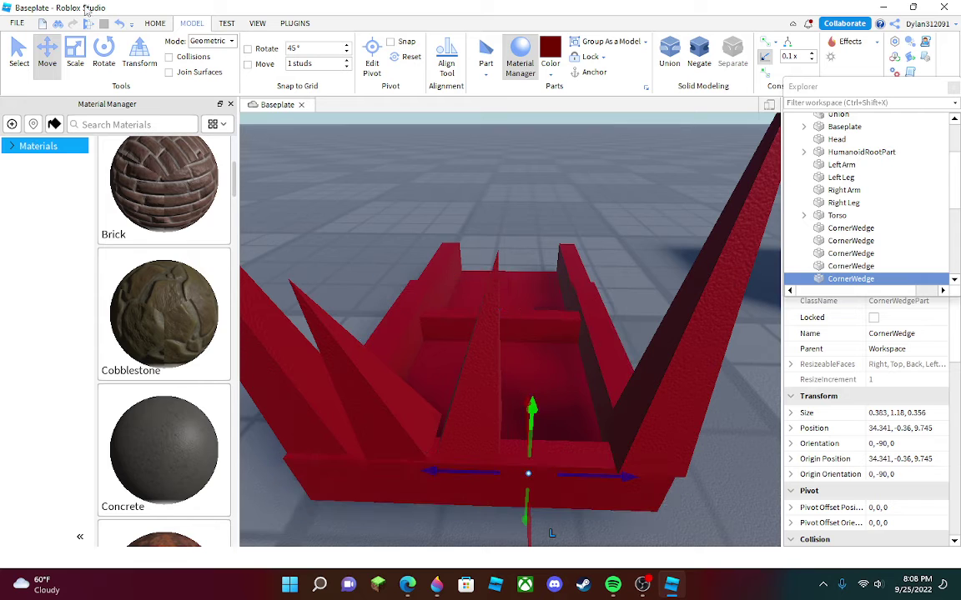
left_click(118, 24)
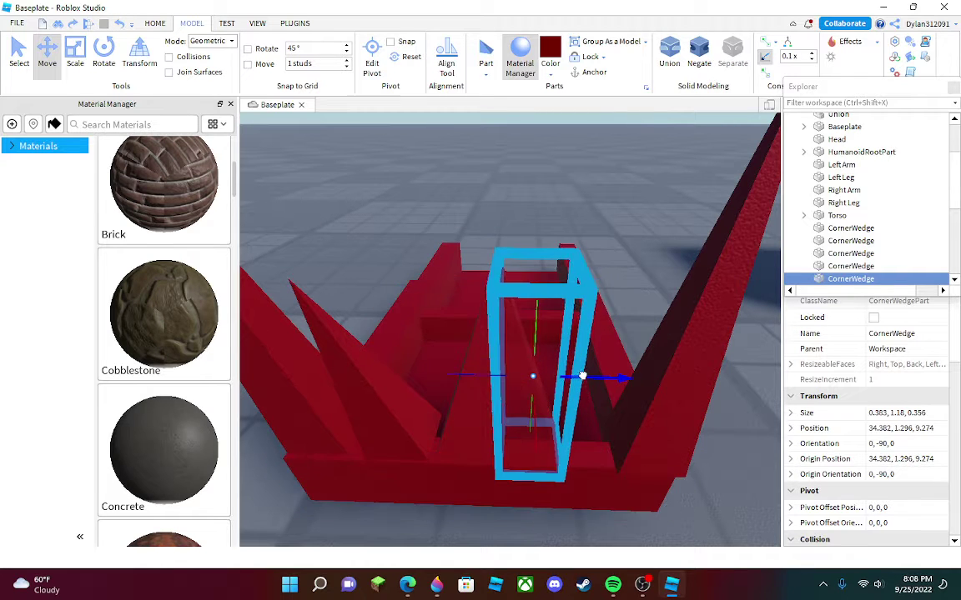
left_click_drag(535, 430, 532, 424)
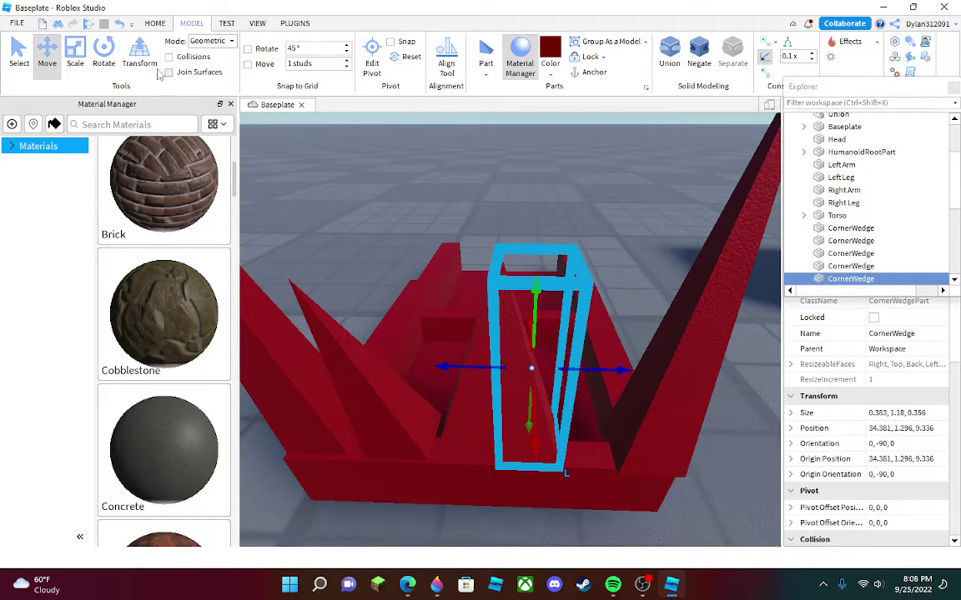
- Tilt the newest short tooth about 21° sideways and seat its base on the tray's front wall
left_click(102, 59)
left_click_drag(551, 316, 581, 332)
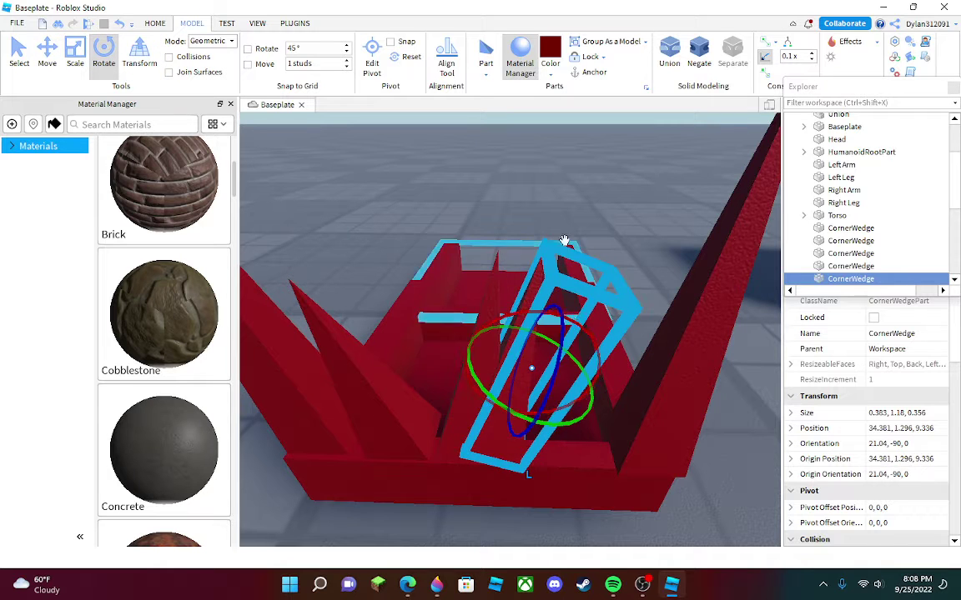
left_click(564, 242)
right_click_drag(564, 242, 565, 243)
scroll(565, 242, "down", 4)
scroll(566, 243, "up", 4)
left_click(504, 361)
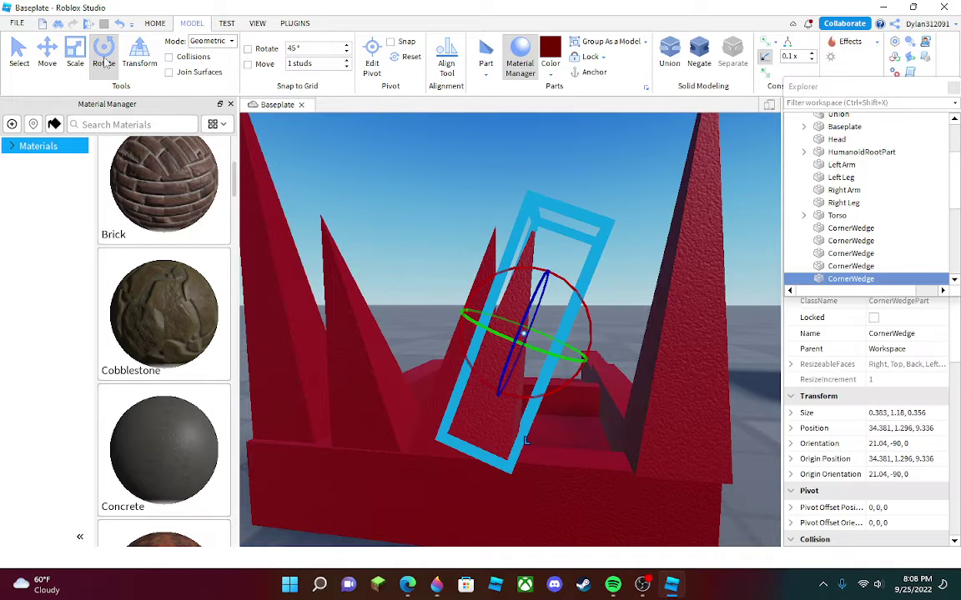
left_click_drag(583, 367, 625, 381)
left_click_drag(539, 424, 534, 435)
left_click(537, 240)
- Duplicate the complete toothed jaw above the original and rotate the copy 180° so its teeth point down
right_click_drag(538, 240, 538, 242)
scroll(538, 242, "down", 5)
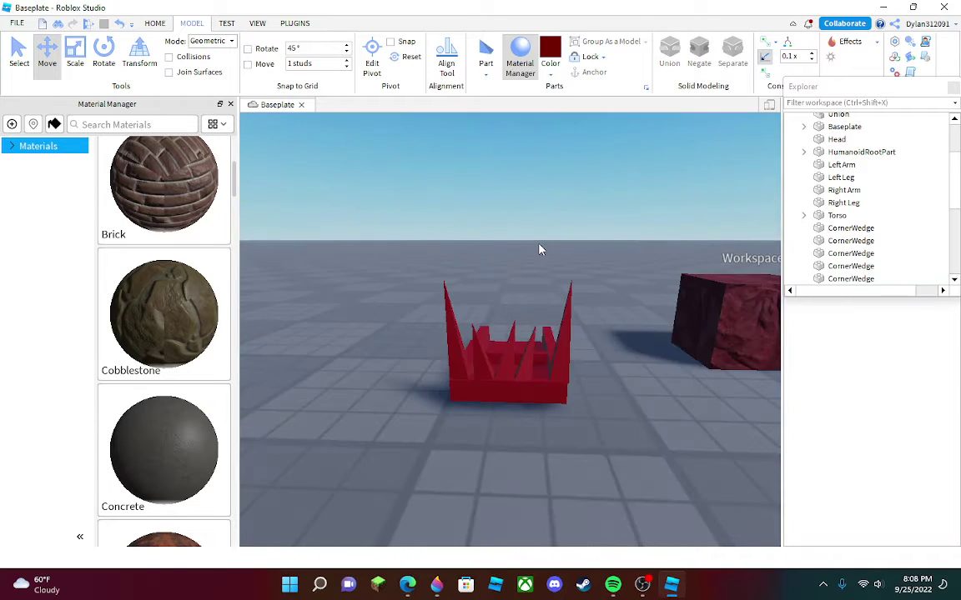
scroll(508, 336, "up", 3)
right_click_drag(484, 259, 484, 260)
key("w")
key("s")
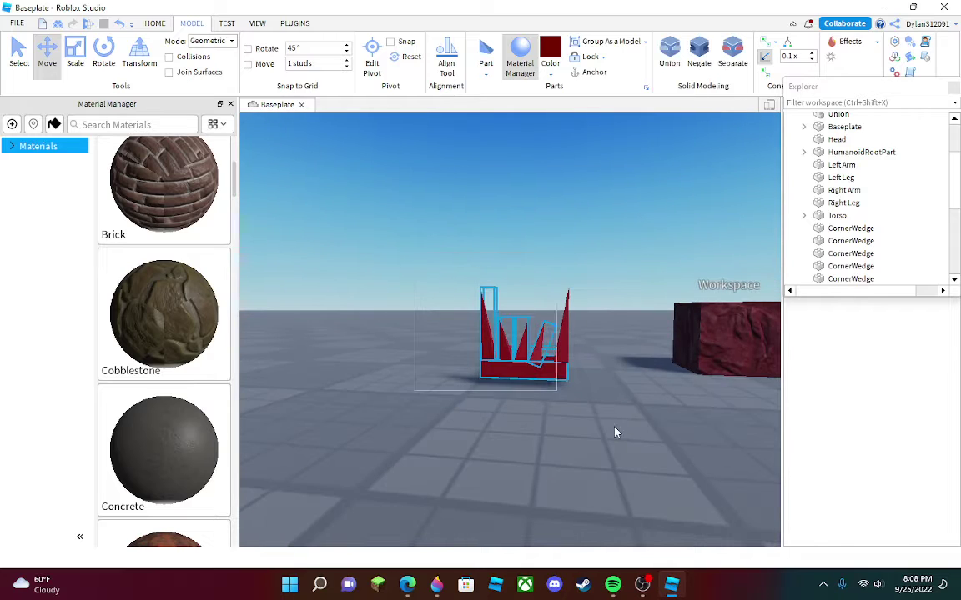
left_click_drag(615, 427, 612, 425)
key("ctrl+c")
key("ctrl+v")
left_click(105, 54)
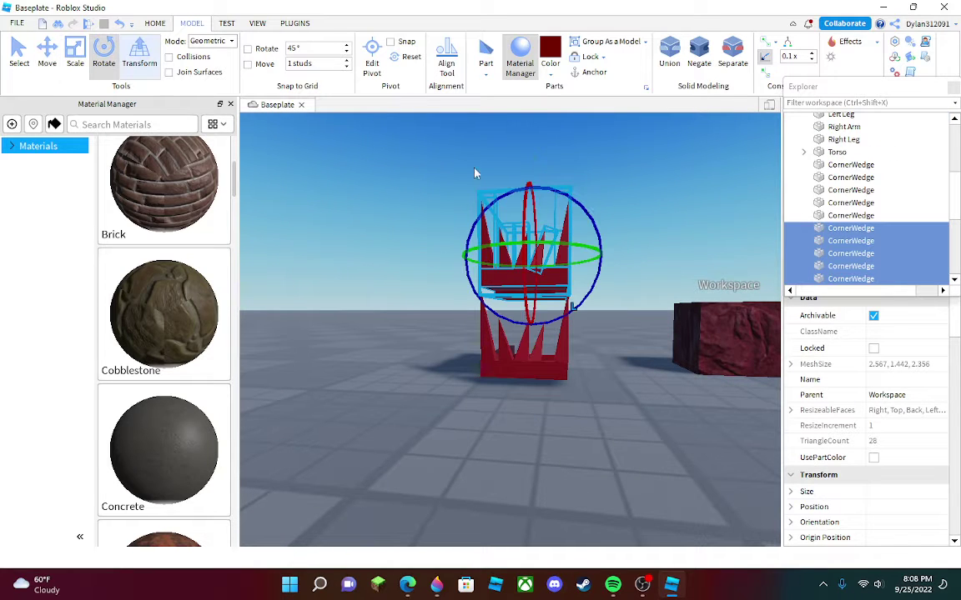
left_click_drag(590, 216, 410, 337)
- Select the upper and lower jaws with all their teeth and scale them down together
left_click(361, 324)
key("w")
right_click_drag(360, 324, 362, 219)
key("d")
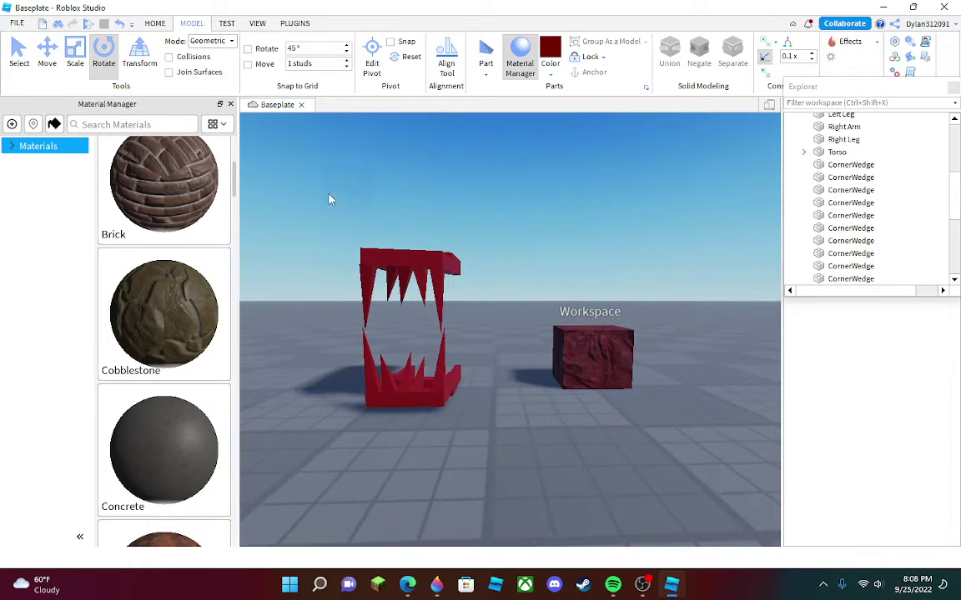
left_click_drag(300, 206, 503, 471)
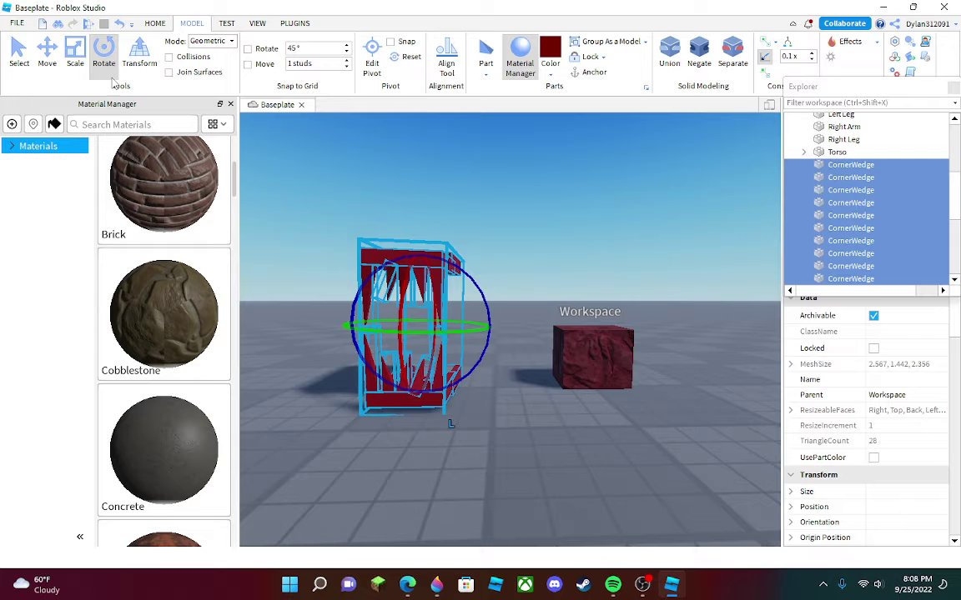
left_click(46, 55)
left_click(72, 53)
left_click_drag(422, 228, 421, 290)
left_click(397, 243)
- Select the five teeth of the upper jaw and apply the Neon material to them
scroll(632, 322, "up", 4)
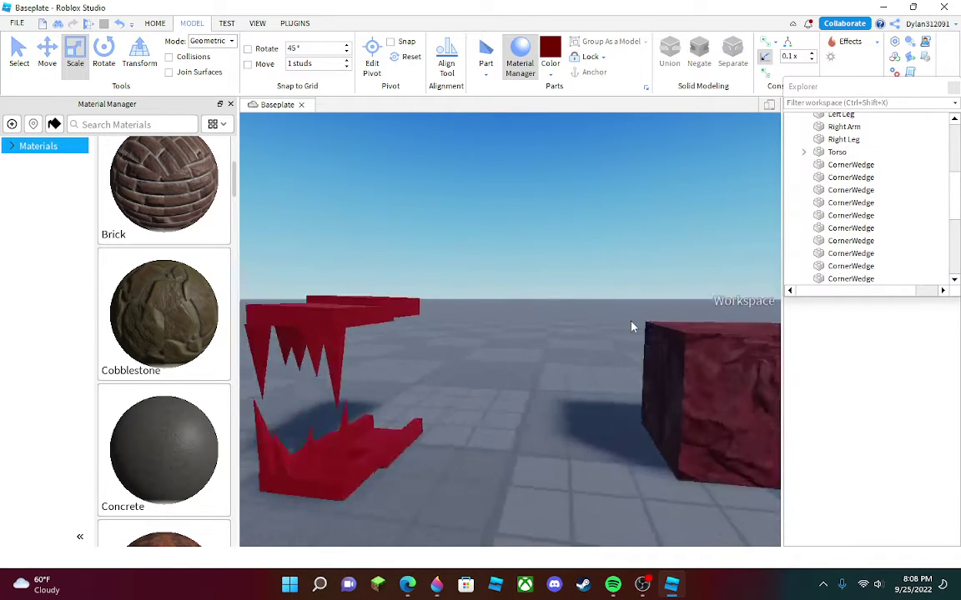
right_click_drag(633, 322, 533, 338)
scroll(437, 289, "up", 3)
right_click_drag(438, 290, 522, 271)
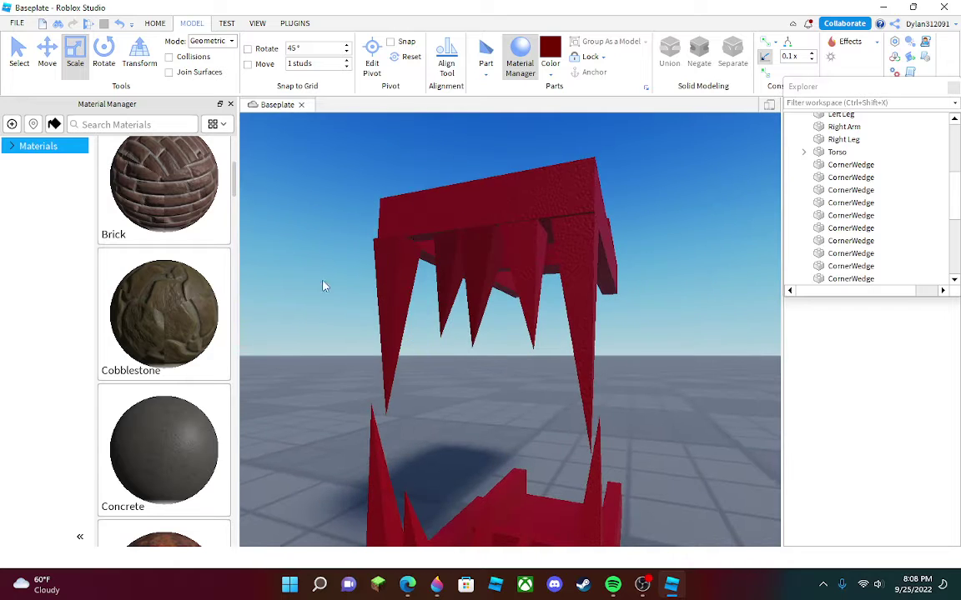
left_click_drag(290, 262, 667, 410)
right_click_drag(667, 410, 667, 429)
left_click_drag(667, 414, 655, 414)
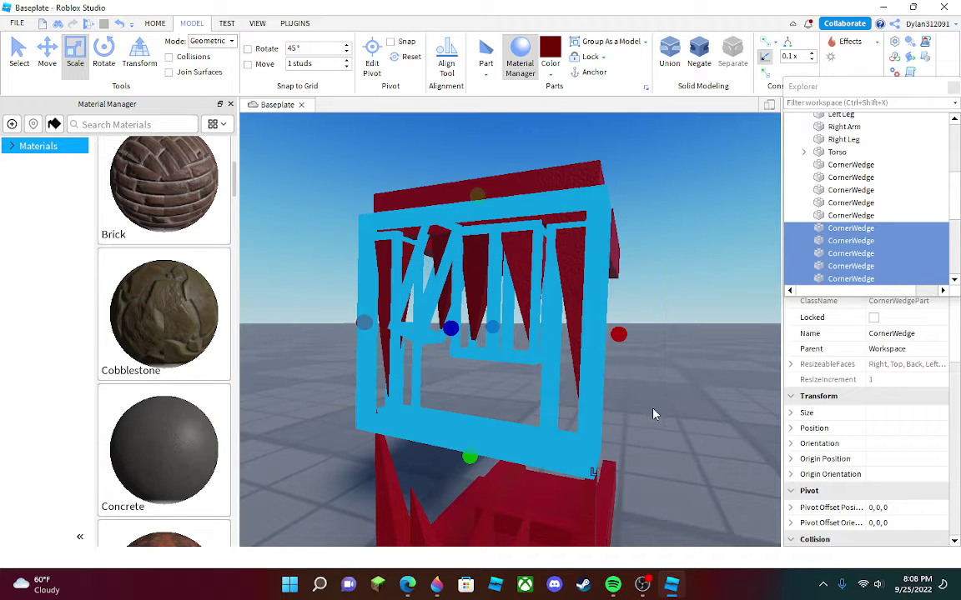
scroll(146, 317, "down", 8)
scroll(217, 363, "down", 3)
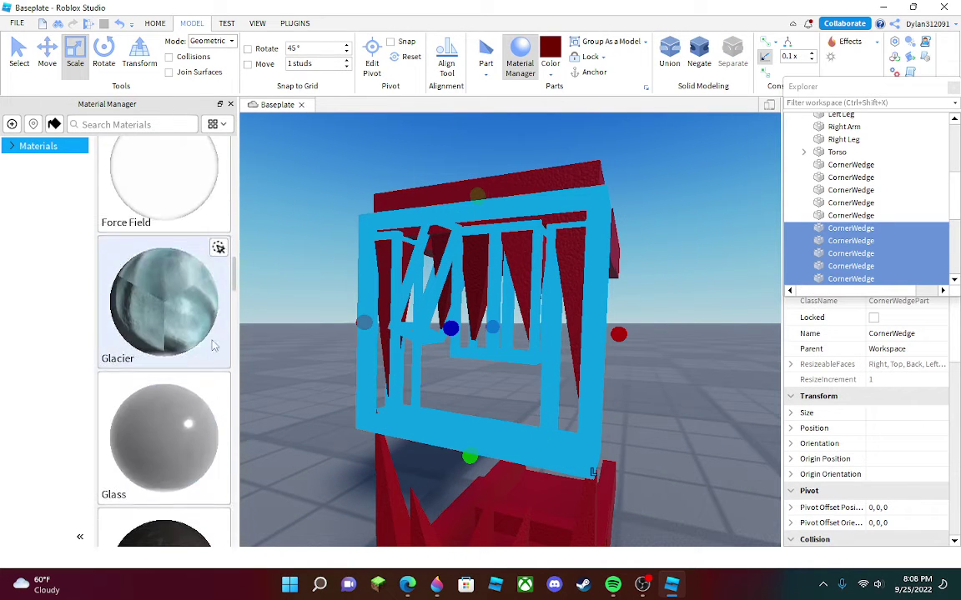
scroll(209, 315, "down", 15)
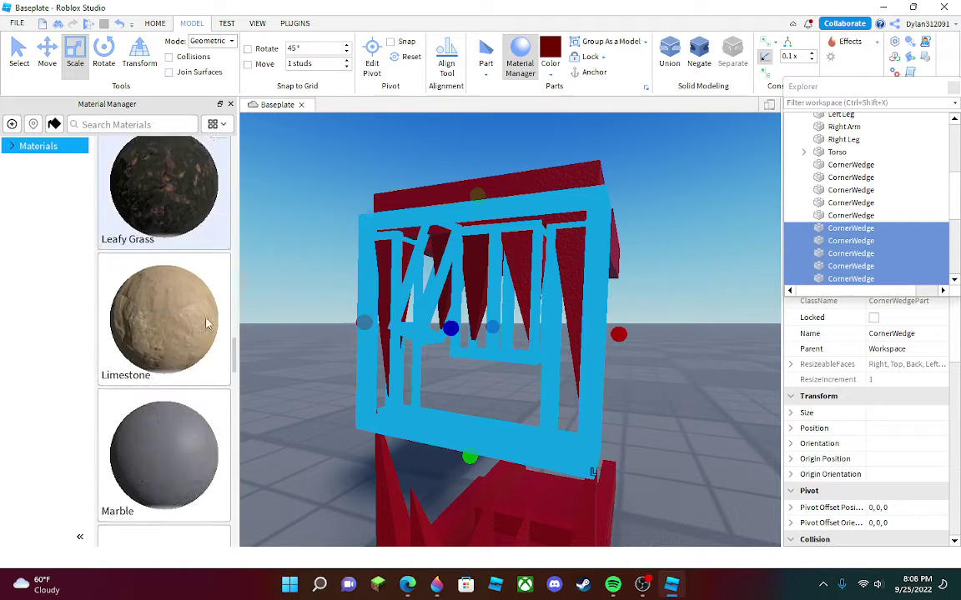
scroll(207, 322, "down", 4)
left_click(217, 241)
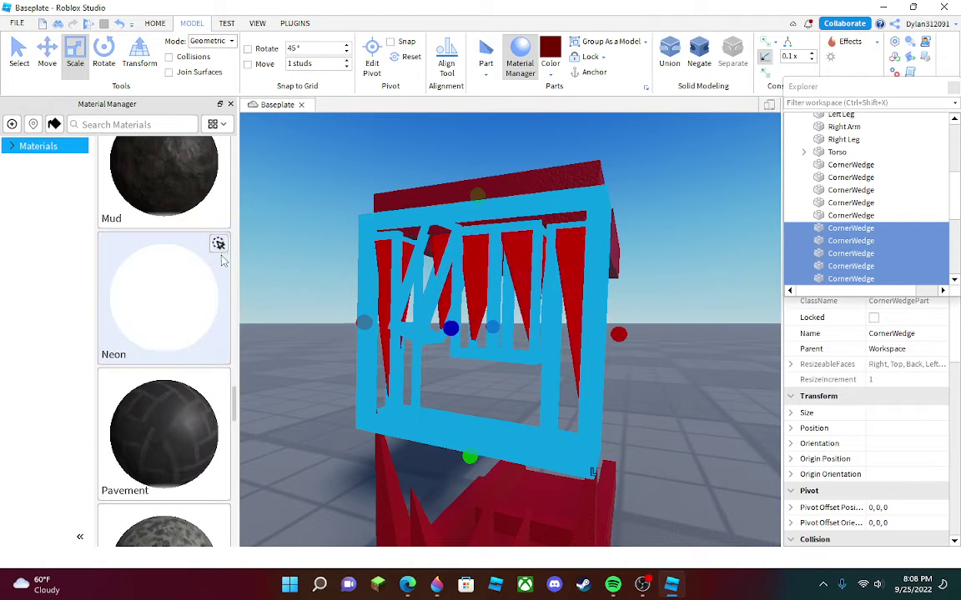
- Select the five teeth of the lower jaw and apply the Neon material to them
left_click(379, 348)
right_click_drag(382, 346, 401, 360)
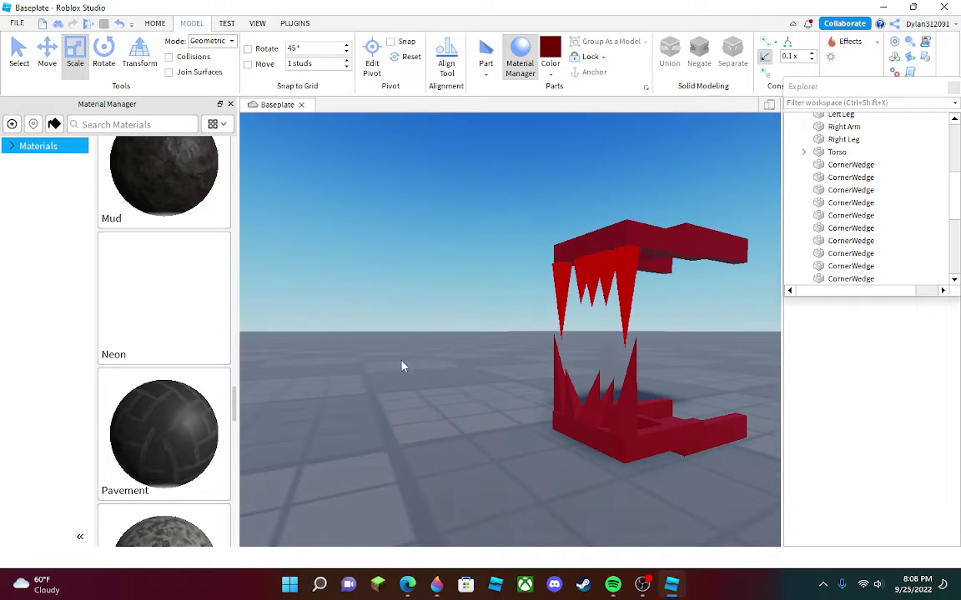
left_click_drag(484, 349, 657, 413)
key("d")
right_click_drag(637, 407, 637, 407)
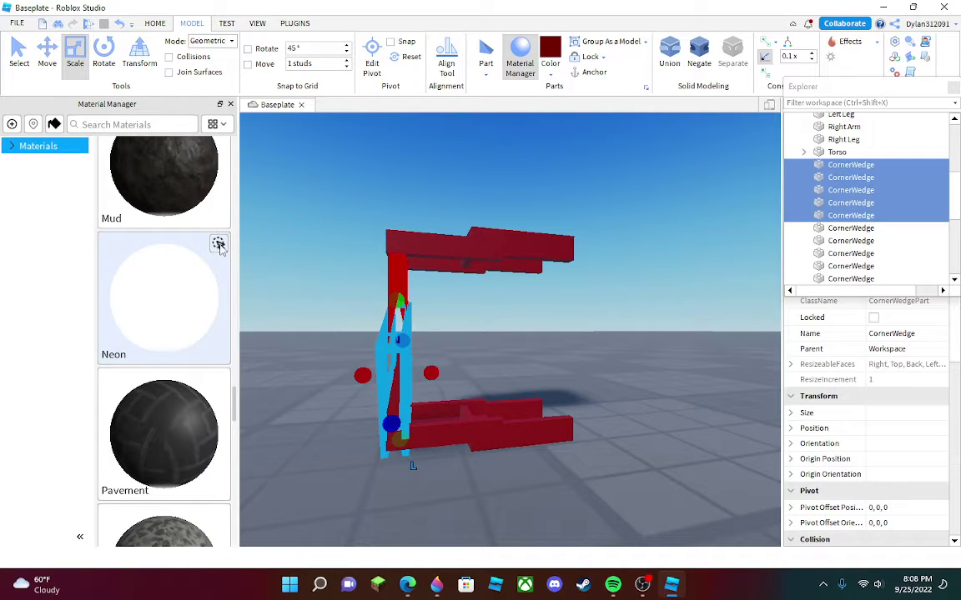
left_click(218, 245)
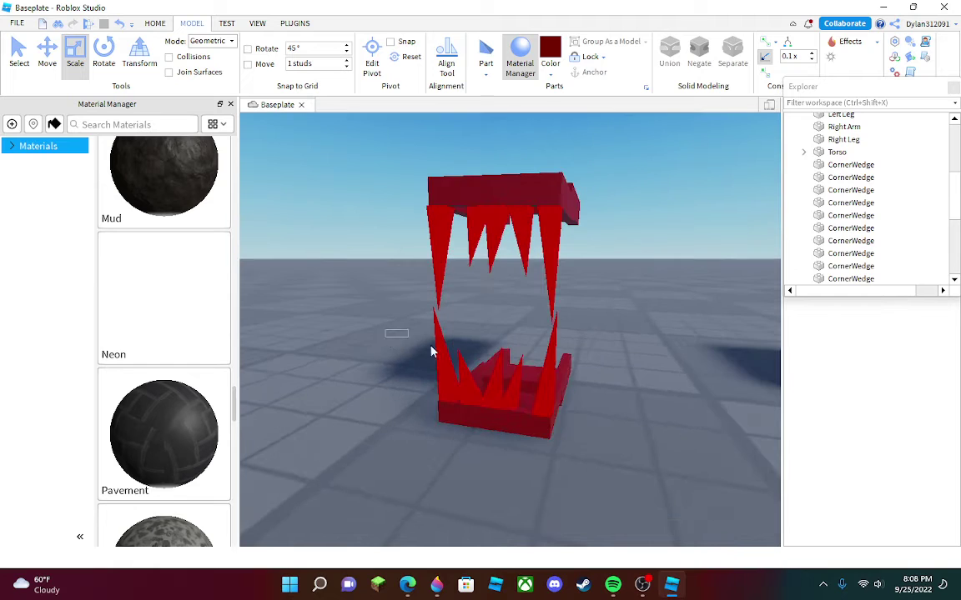
- Group the lower jaw with its teeth as one model and the upper jaw with its teeth as another
left_click_drag(432, 352, 575, 420)
left_click(621, 42)
left_click(720, 226)
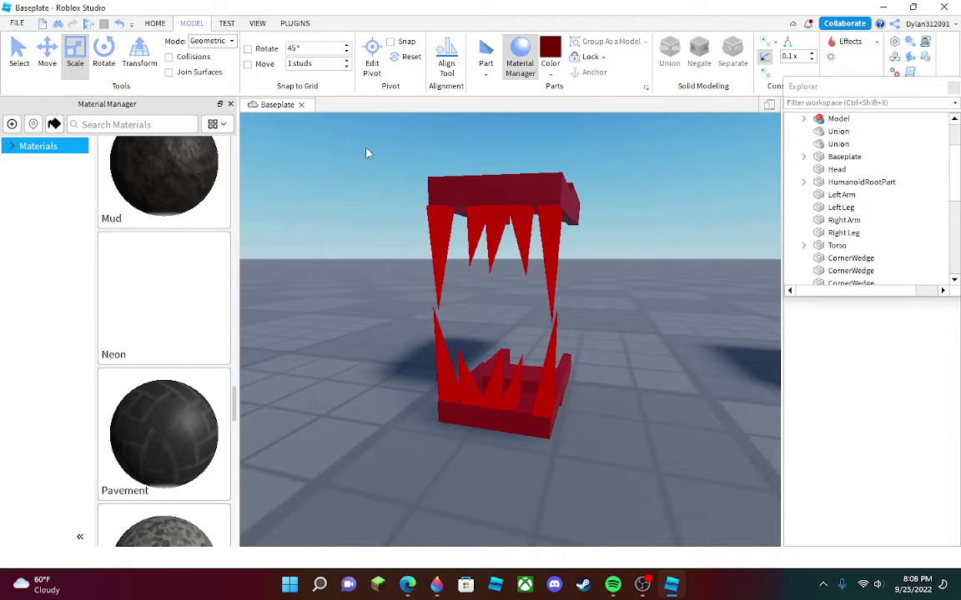
left_click_drag(365, 150, 684, 301)
left_click(603, 47)
left_click(634, 226)
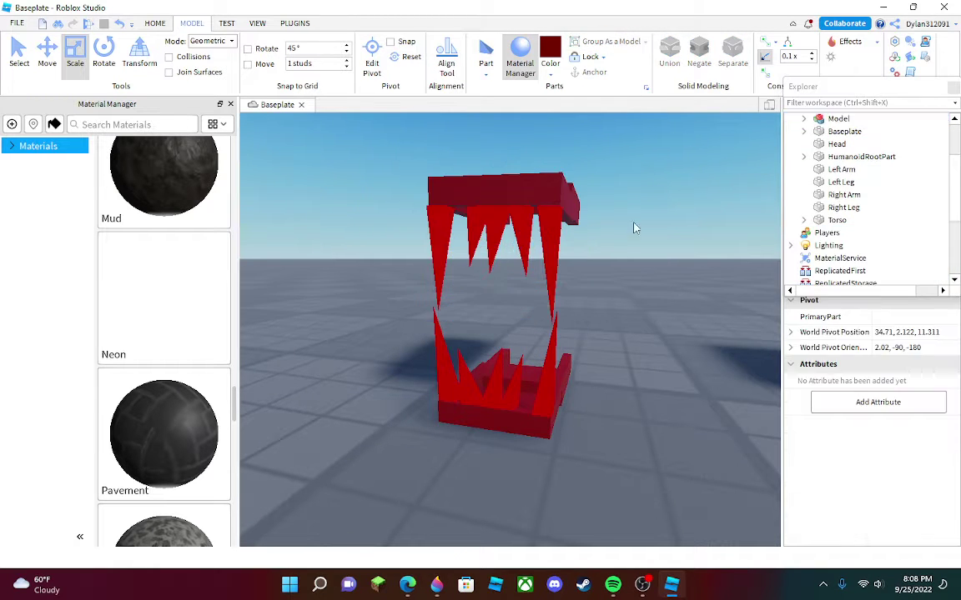
- Switch to Discord in the browser and send the message "the rock '" in the open direct conversation
left_click(418, 585)
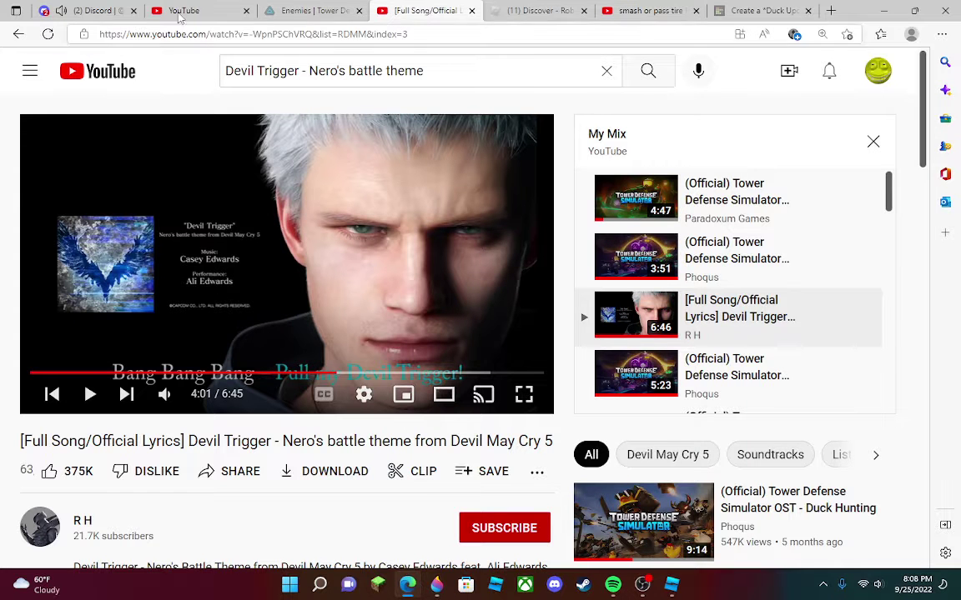
left_click(79, 11)
scroll(738, 412, "down", 6)
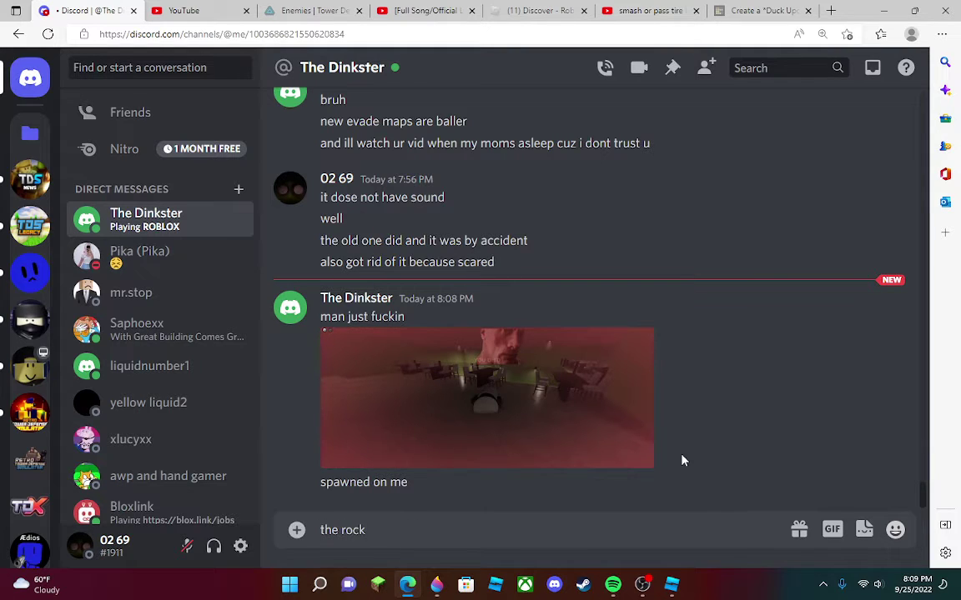
type("'")
key("Return")
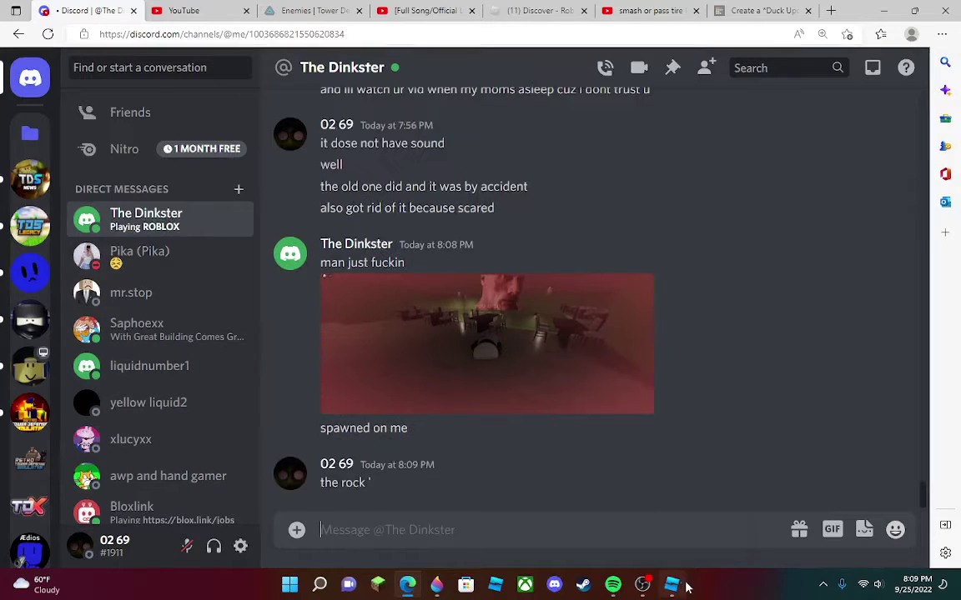
- Switch back to Roblox Studio and place the lower jaw model against the front base of the dark red rocky block
left_click(682, 588)
left_click_drag(558, 419, 512, 384)
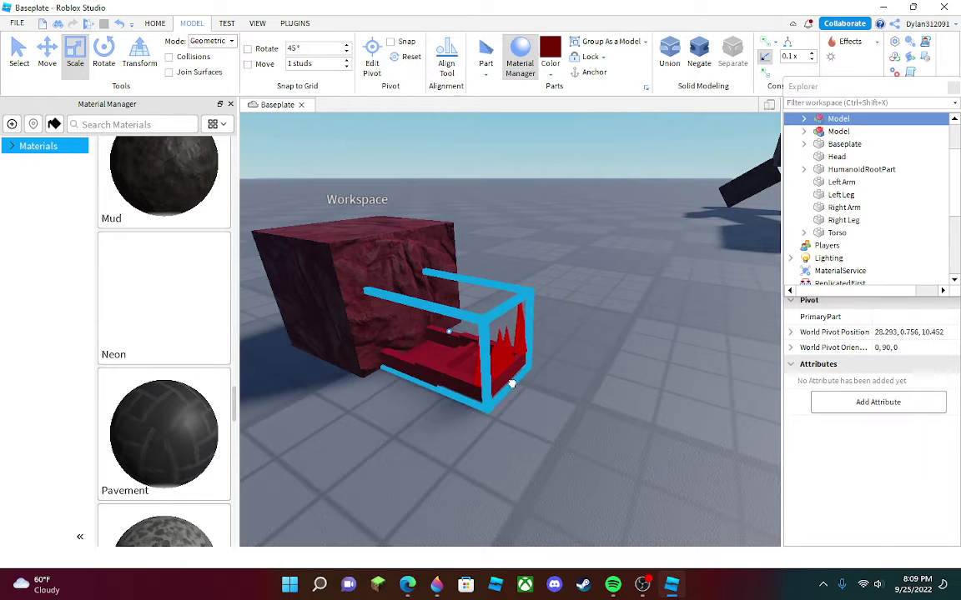
left_click(587, 382)
right_click_drag(587, 382, 586, 379)
left_click(586, 380)
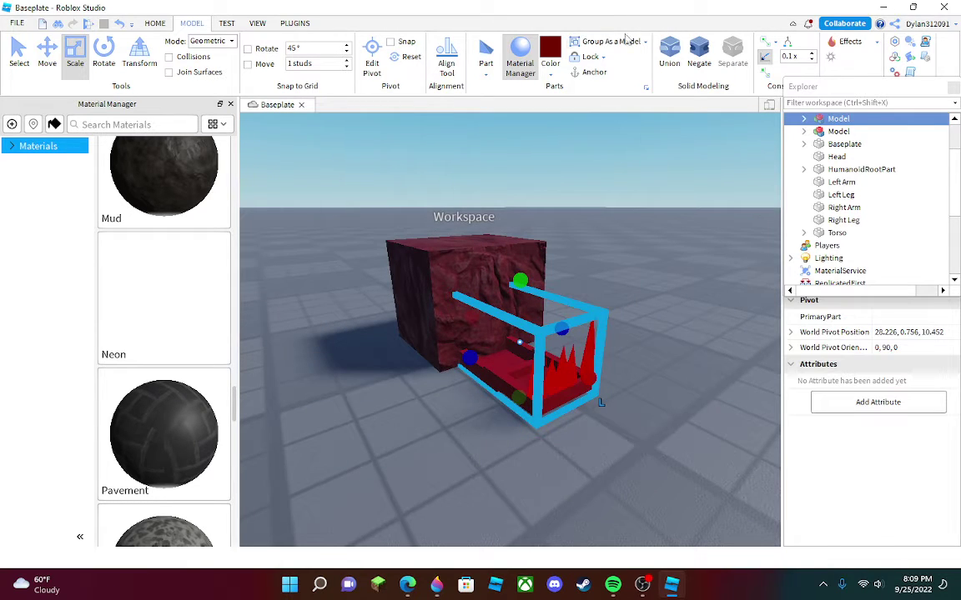
- Ungroup the lower jaw and move its front section with the teeth slightly down
left_click(638, 77)
left_click(647, 231)
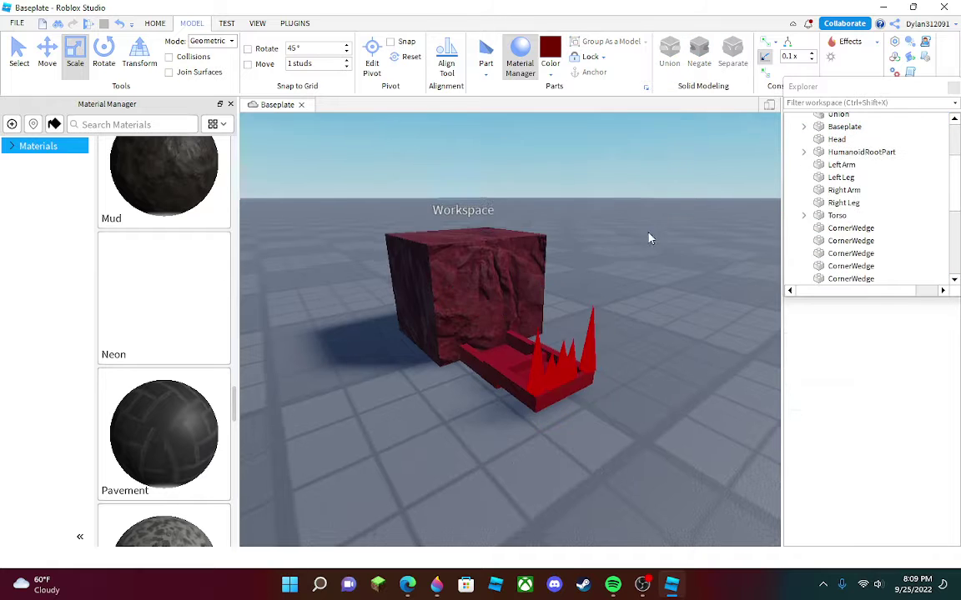
key("w")
right_click_drag(647, 231, 590, 269)
key("s")
left_click_drag(551, 367, 456, 184)
left_click(49, 52)
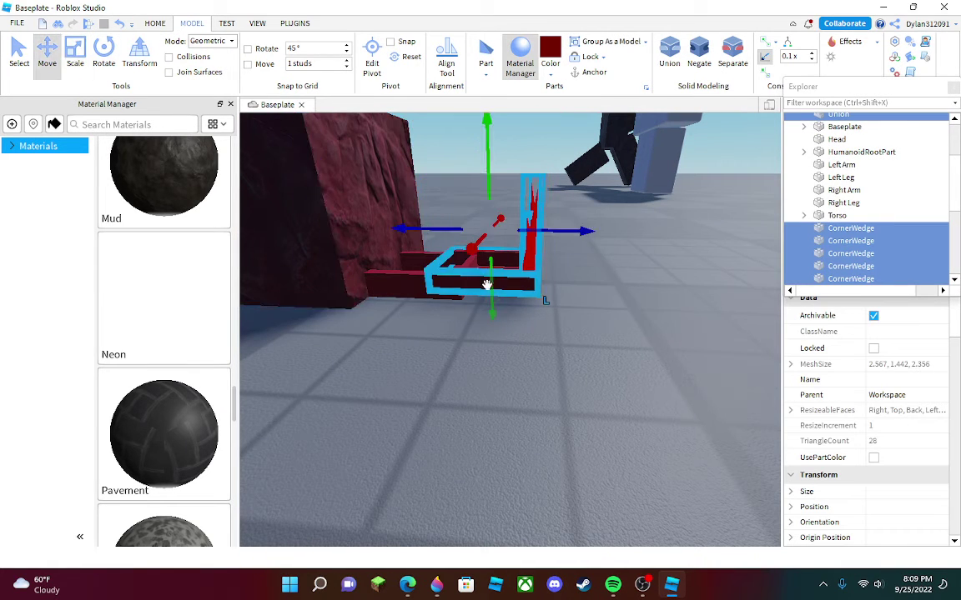
left_click_drag(491, 287, 492, 294)
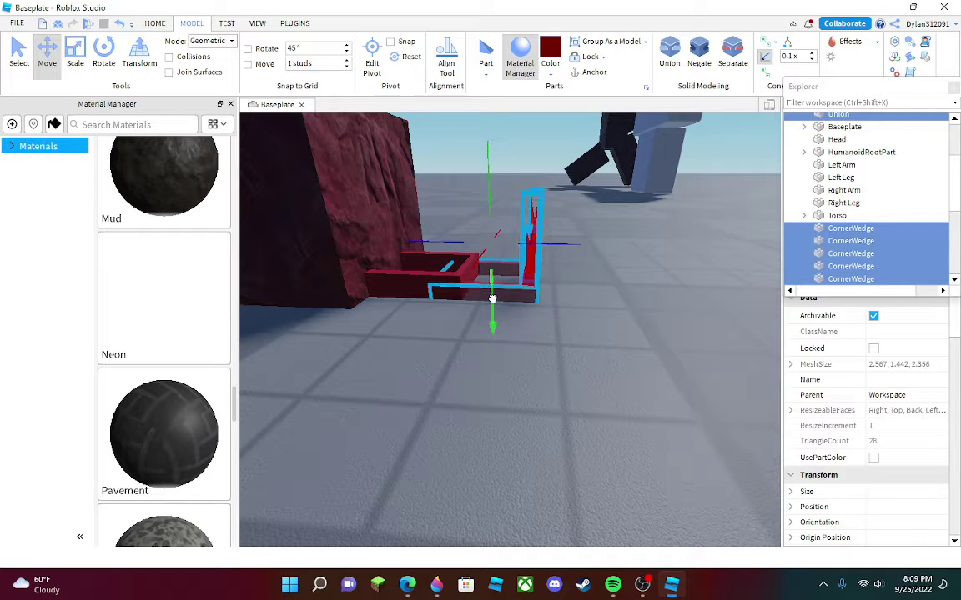
- Adjust the positions of the lower jaw's rear section and toothed front section to line them up at the block
left_click(442, 317)
left_click(407, 280)
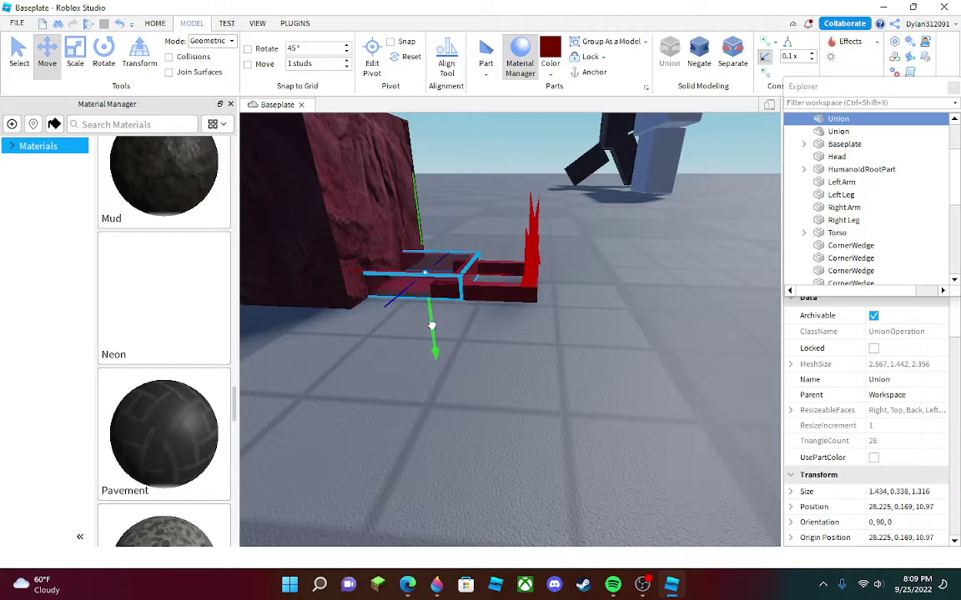
left_click_drag(422, 234, 554, 332)
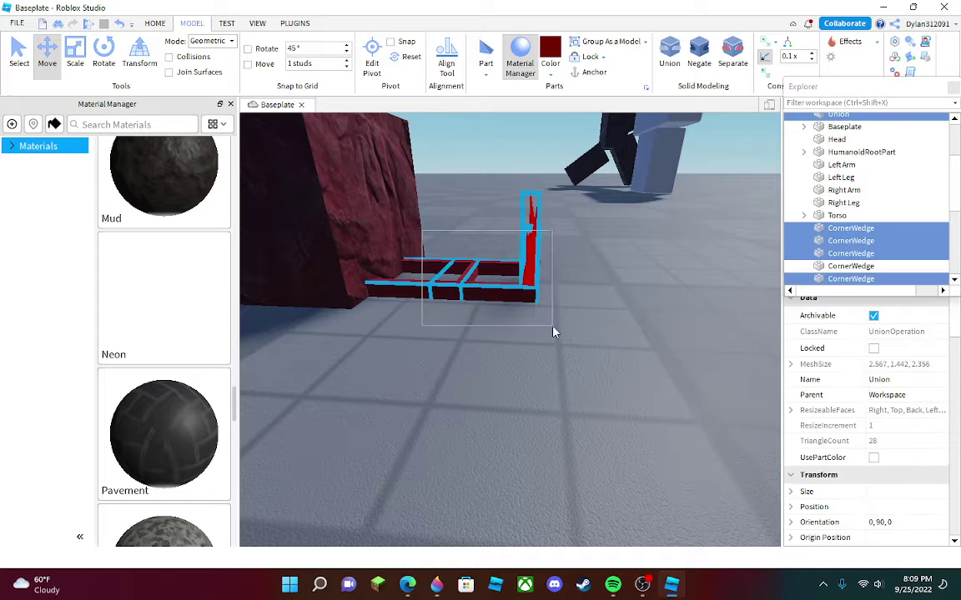
left_click_drag(497, 292, 504, 301)
left_click(532, 361)
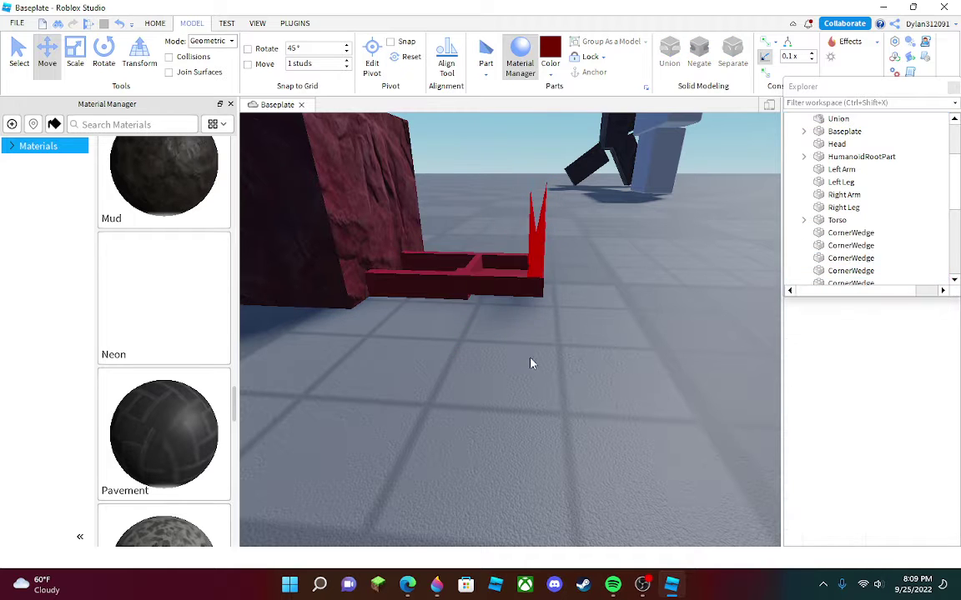
right_click_drag(531, 362, 534, 366)
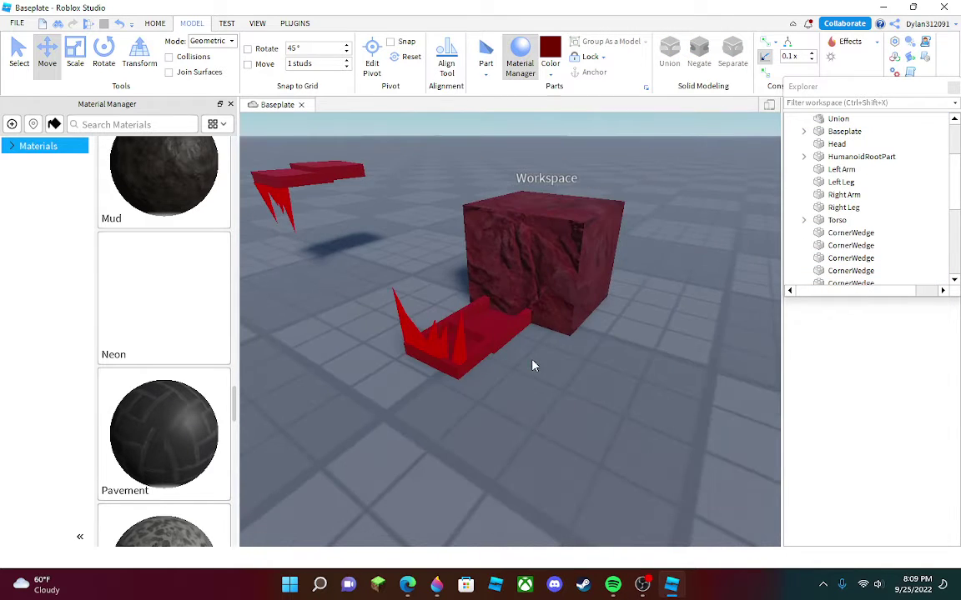
- Select the whole lower jaw with its teeth, shift it sideways along the block's front face, and scale it up
scroll(446, 331, "up", 3)
right_click_drag(447, 334, 502, 366)
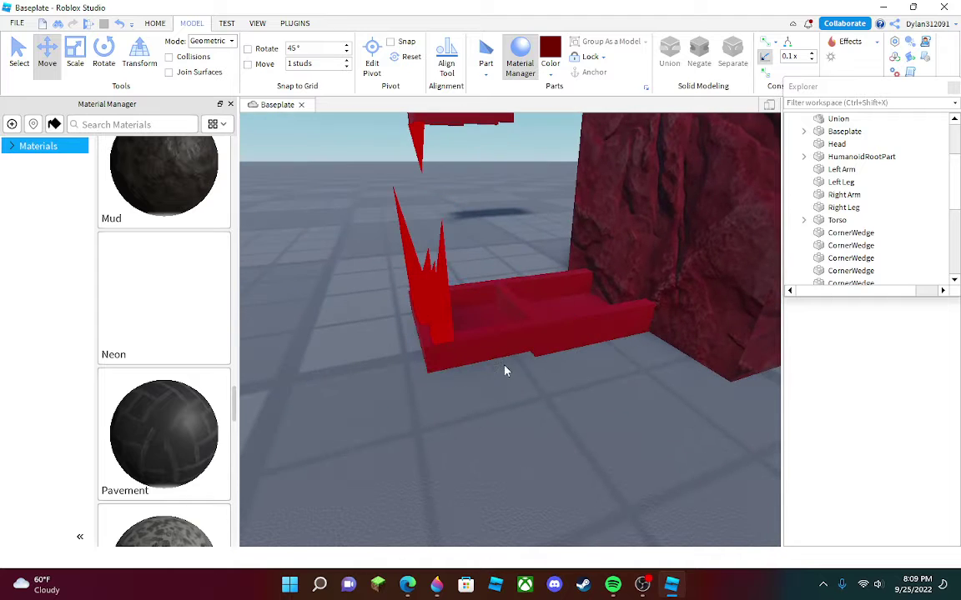
left_click_drag(339, 208, 594, 402)
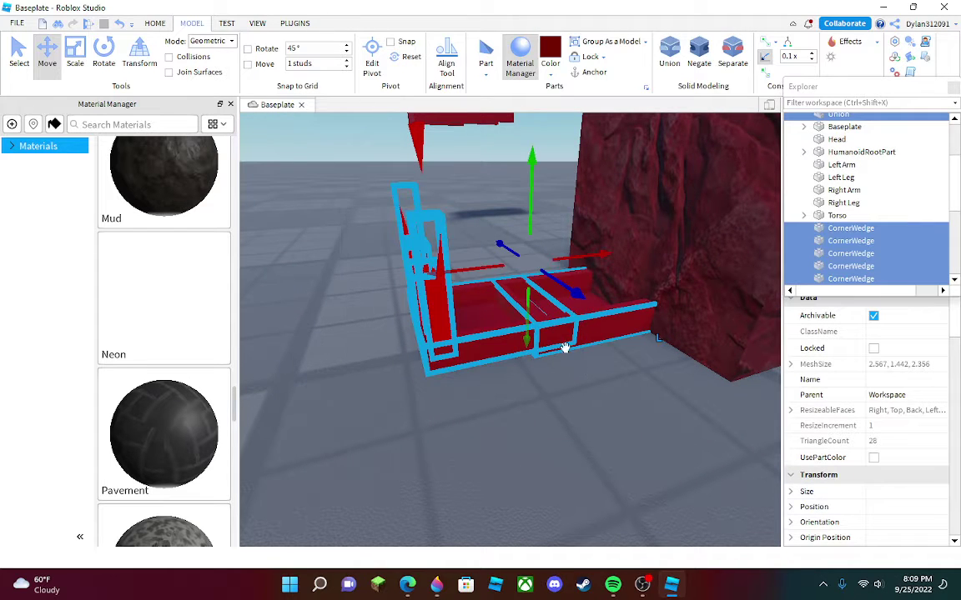
left_click_drag(570, 295, 580, 309)
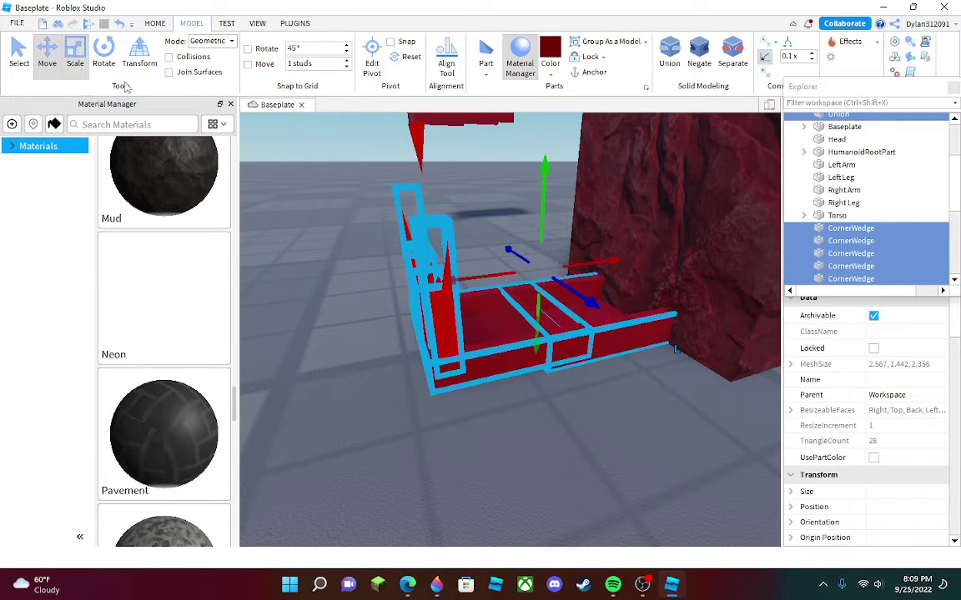
left_click_drag(389, 287, 335, 292)
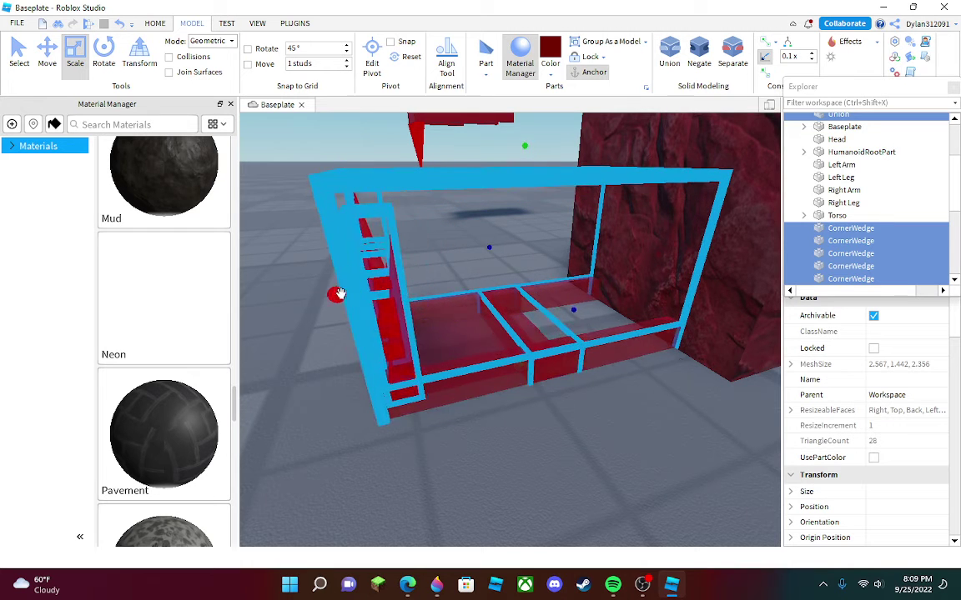
- Push the enlarged lower jaw back against the block's front base and scale it down slightly
left_click(50, 57)
left_click_drag(476, 276, 582, 287)
mouse_move(624, 217)
left_mouse_down()
mouse_move(623, 204)
mouse_move(624, 214)
left_mouse_up()
right_click_drag(544, 203, 539, 201)
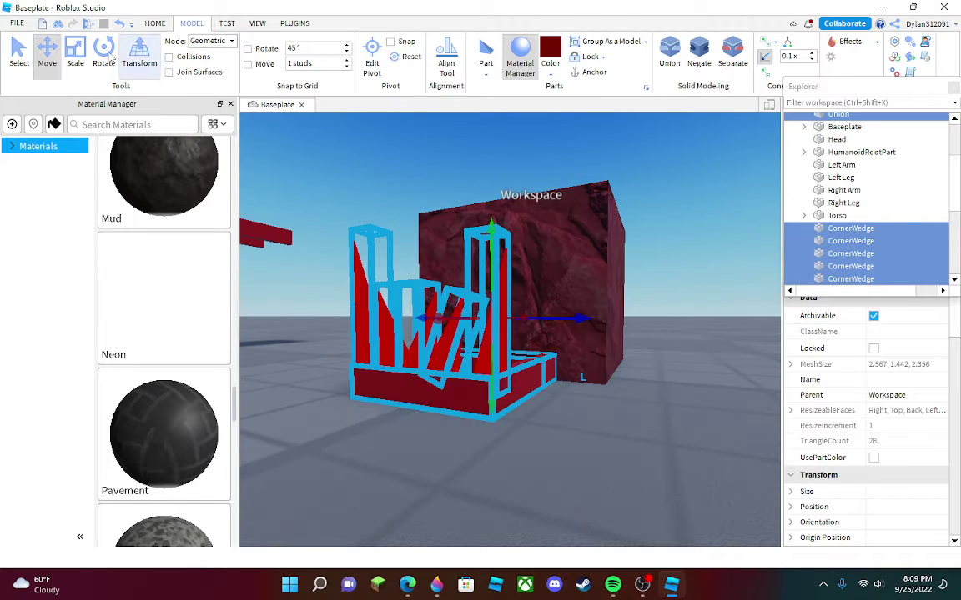
left_click(75, 51)
left_click_drag(500, 227, 497, 262)
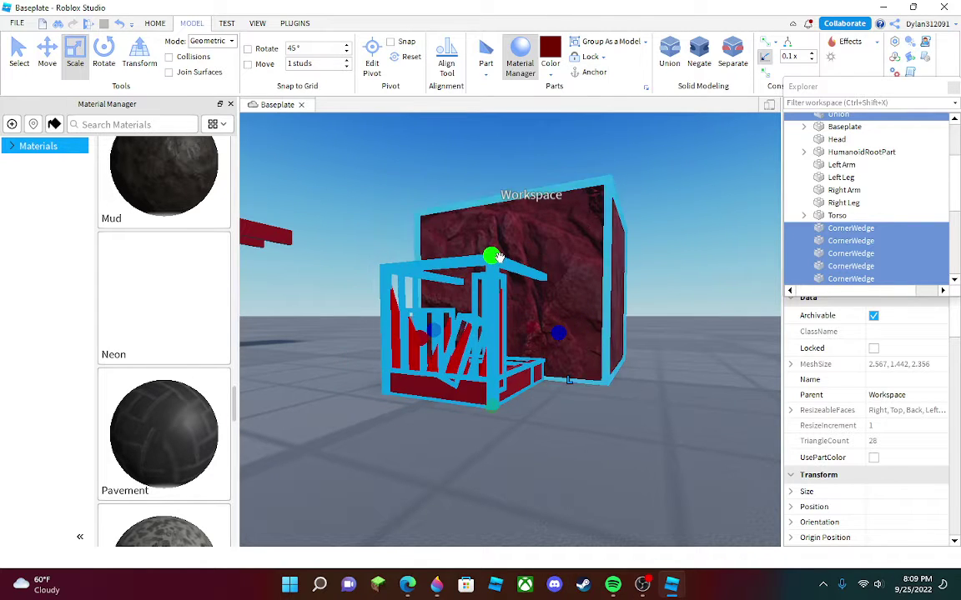
- Make a copy of the lower jaw with its teeth above the rocky block
key("ctrl+c")
key("ctrl+v")
right_click_drag(480, 252, 491, 241)
key("ctrl+z")
right_click_drag(458, 277, 451, 294)
left_click_drag(409, 210, 632, 377)
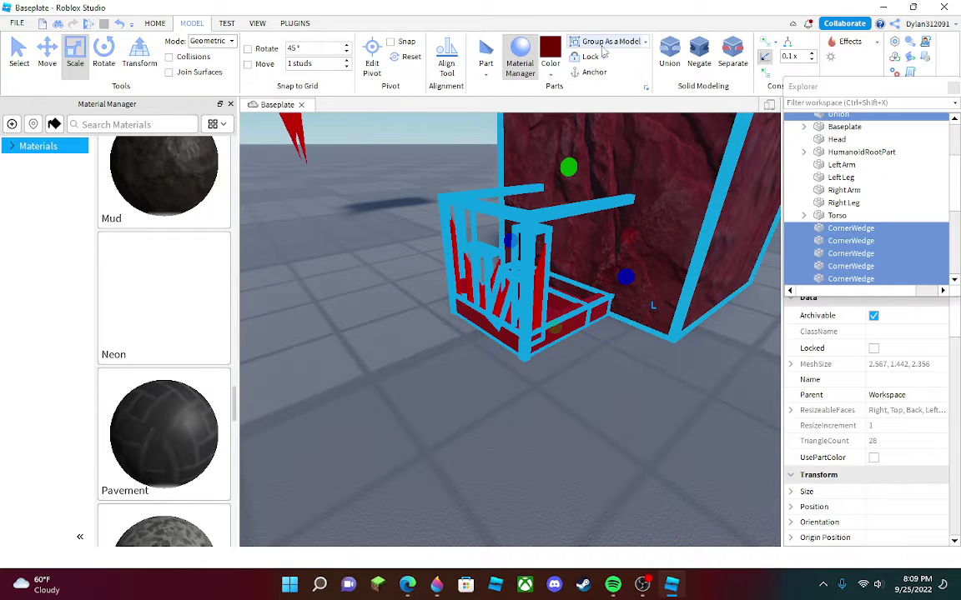
left_click(603, 45)
key("ctrl+z")
key("ctrl+z")
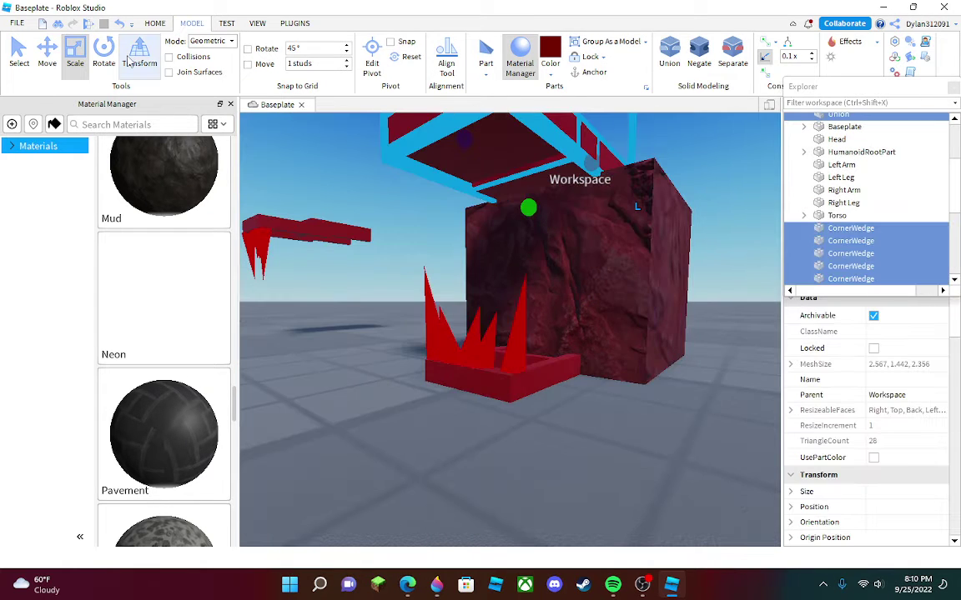
- Rotate the copied jaw upside down and tilt it so its teeth point downward as an upper jaw
left_click(104, 53)
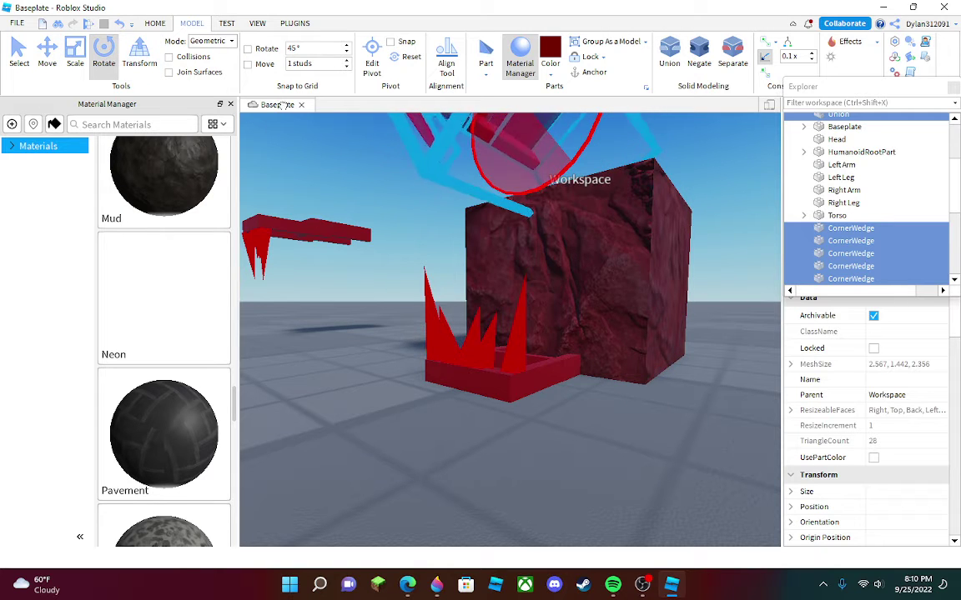
right_click_drag(565, 283, 570, 261)
left_click_drag(561, 203, 567, 258)
left_click_drag(472, 249, 459, 193)
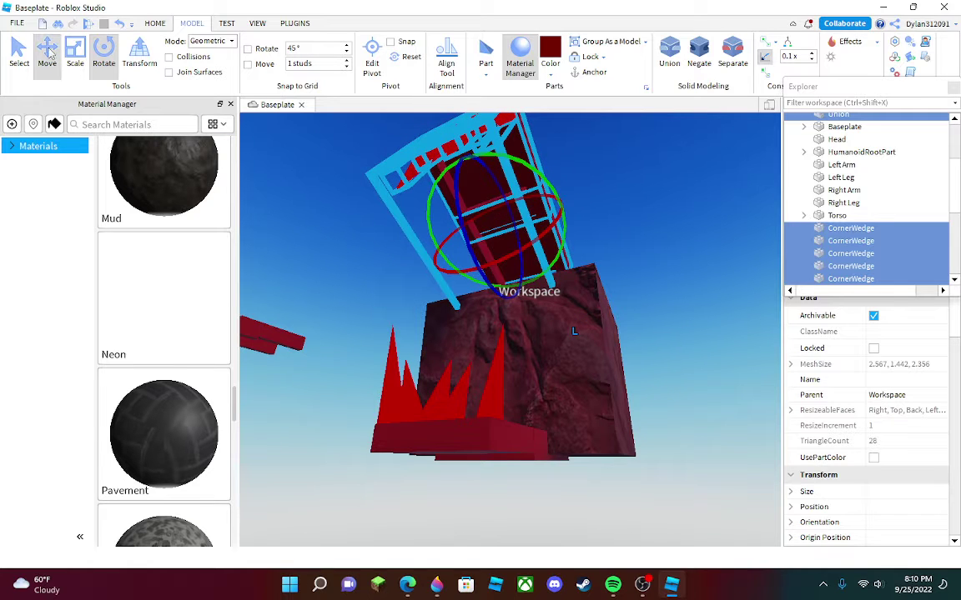
- Lower the tilted upper jaw and push its rear end into the block's front above the lower jaw
left_click(49, 52)
right_click_drag(522, 294, 524, 335)
scroll(524, 335, "down", 4)
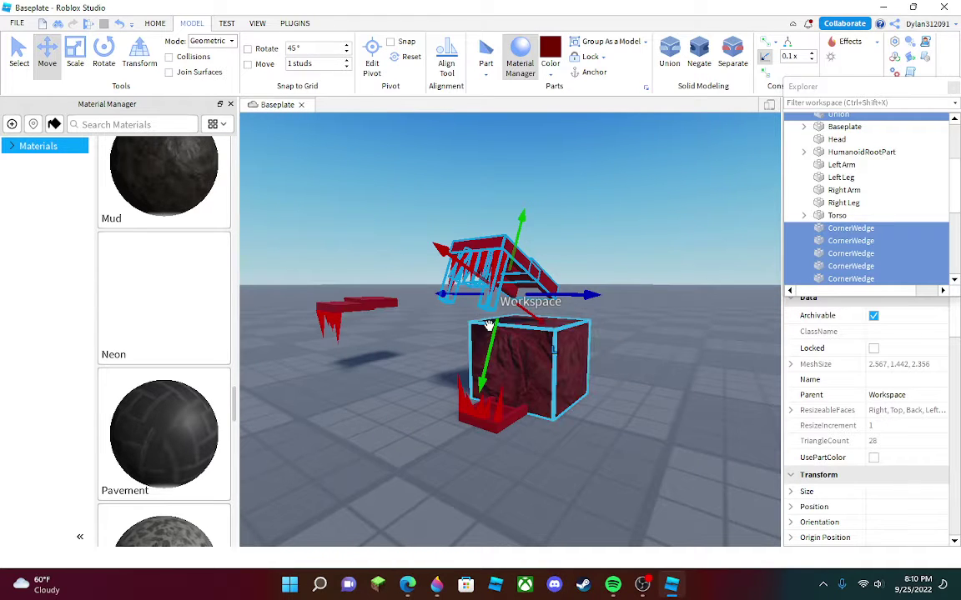
left_click_drag(492, 335, 469, 410)
scroll(494, 442, "up", 5)
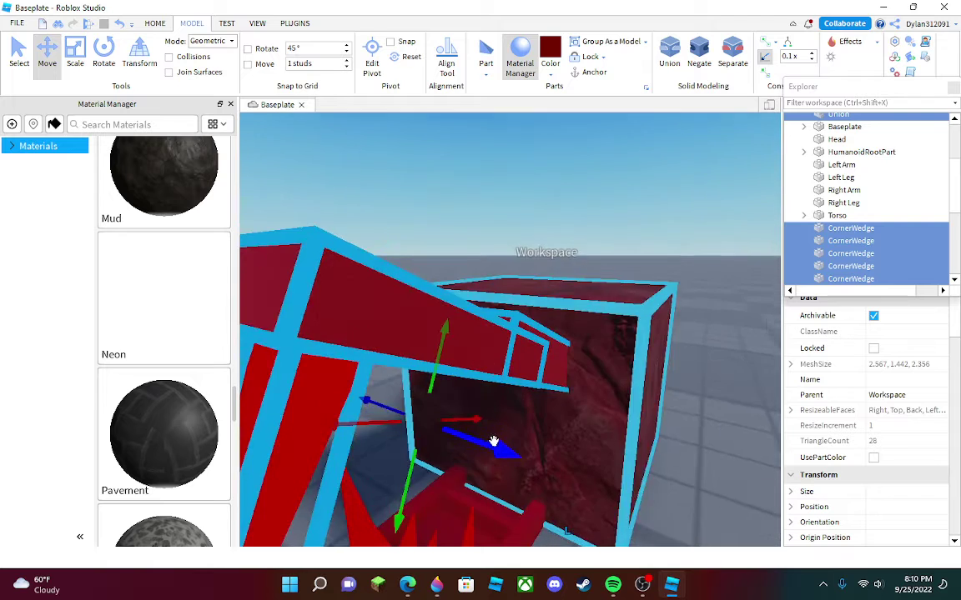
right_click_drag(494, 442, 535, 403)
scroll(534, 403, "down", 4)
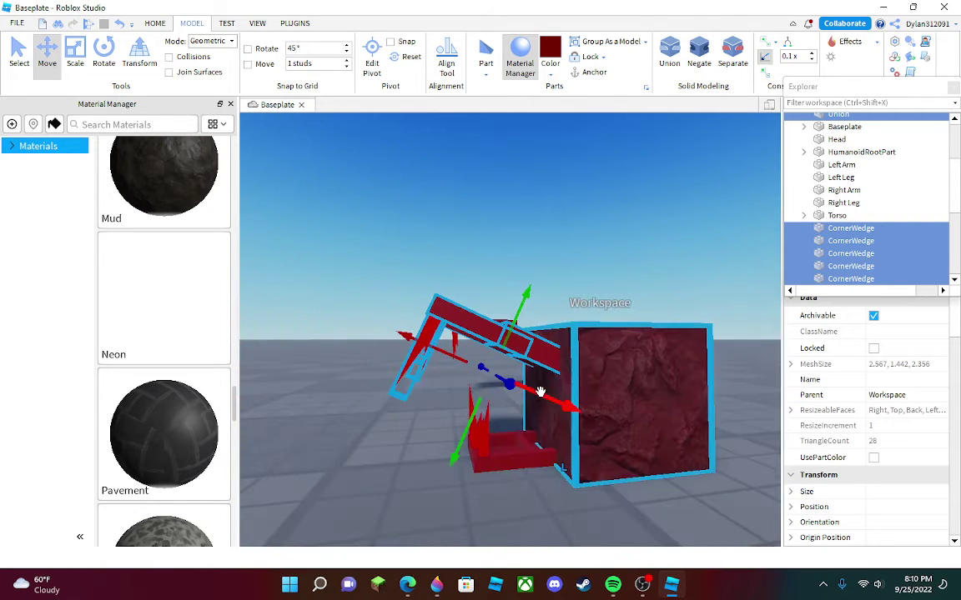
left_click_drag(541, 392, 607, 406)
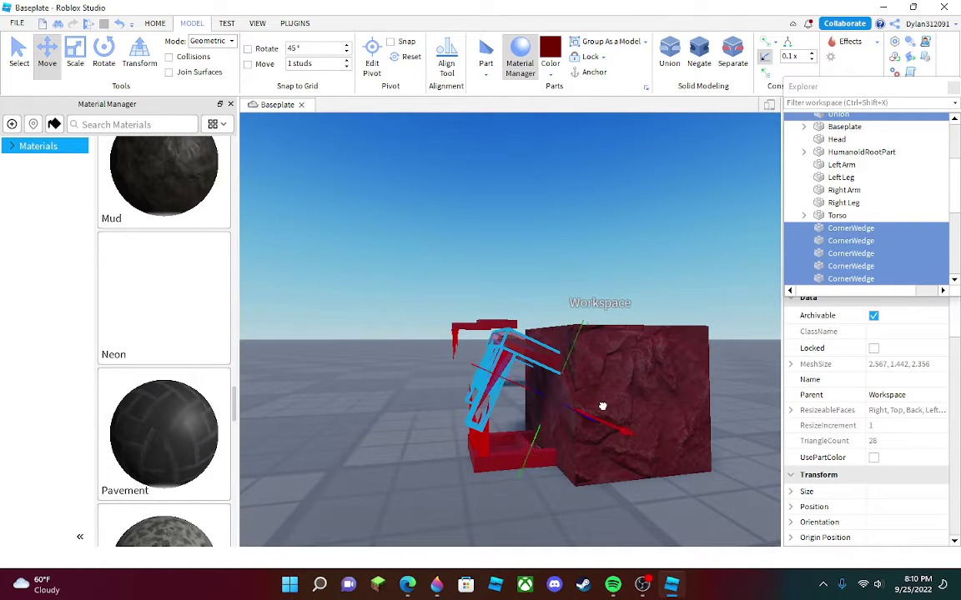
mouse_move(602, 406)
right_mouse_down()
mouse_move(598, 417)
mouse_move(594, 402)
right_mouse_up()
scroll(592, 409, "up", 2)
left_click(506, 438)
- Scale the rocky Head block wider and taller around the jaws, to a size of 4.021, 3.539, 2.333
right_click_drag(502, 438, 519, 442)
scroll(504, 437, "up", 2)
left_click(462, 365)
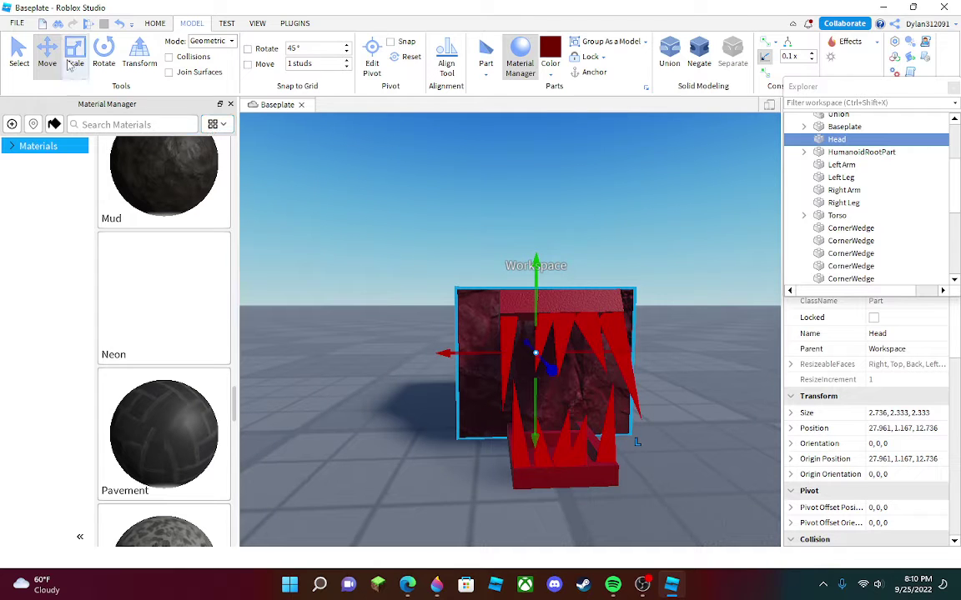
left_click_drag(438, 355, 417, 365)
left_click_drag(636, 351, 674, 369)
left_click_drag(536, 273, 529, 200)
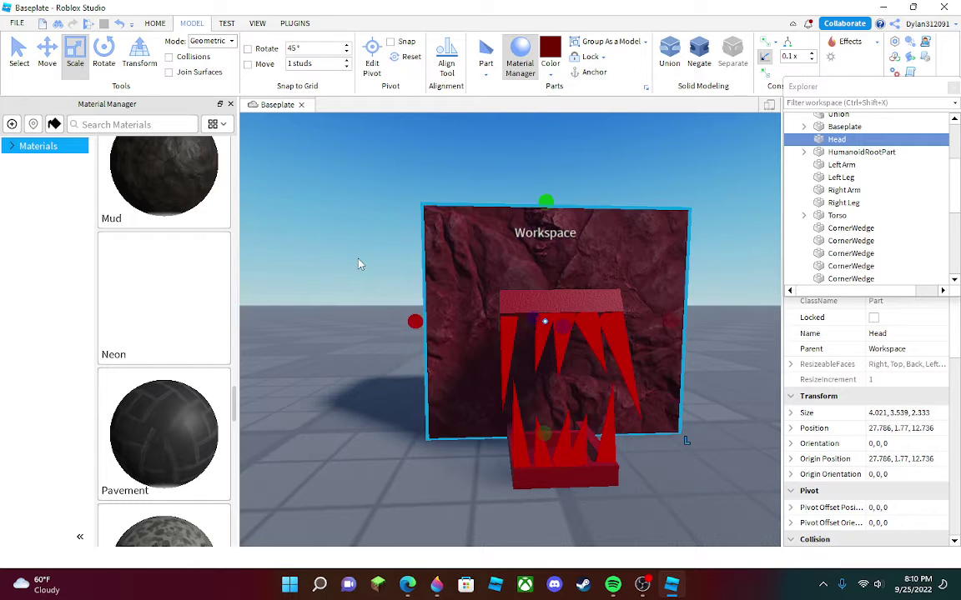
left_click(362, 264)
- Widen the upper jaw's bar to 2.828 studs so it extends past the teeth on both sides
right_click_drag(495, 297, 495, 297)
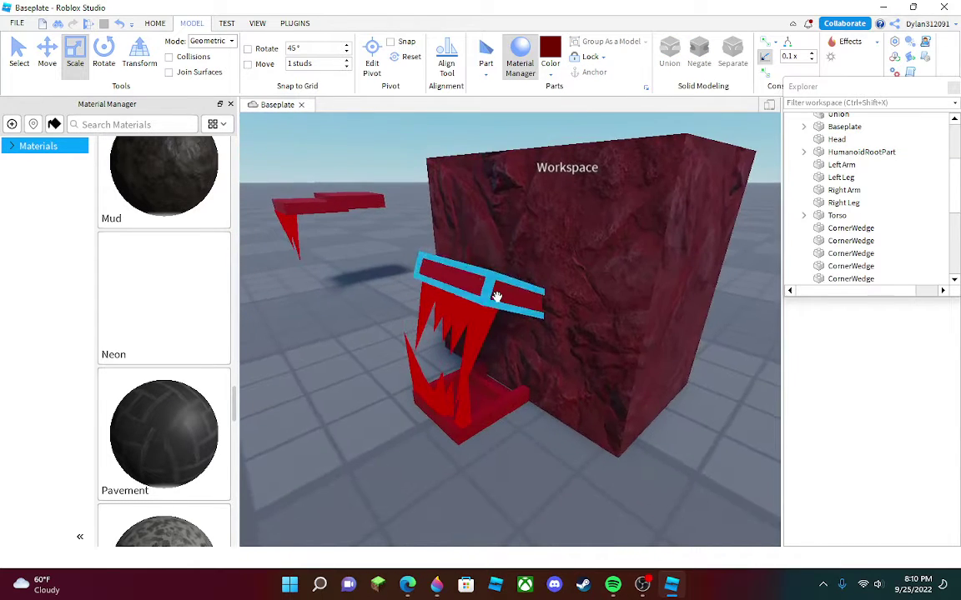
left_click(495, 297)
left_click_drag(558, 311, 599, 330)
right_click_drag(599, 330, 551, 309)
left_click(356, 417)
right_click_drag(356, 417, 363, 430)
scroll(540, 382, "up", 2)
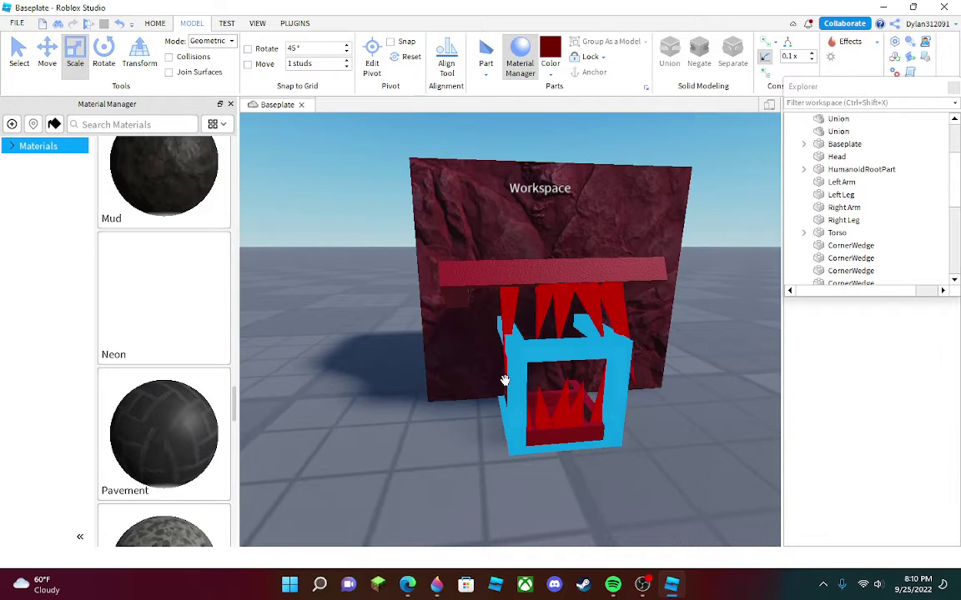
- Try the Pebble and Mud materials on the widened upper jaw bar
left_click(456, 288)
scroll(183, 357, "down", 3)
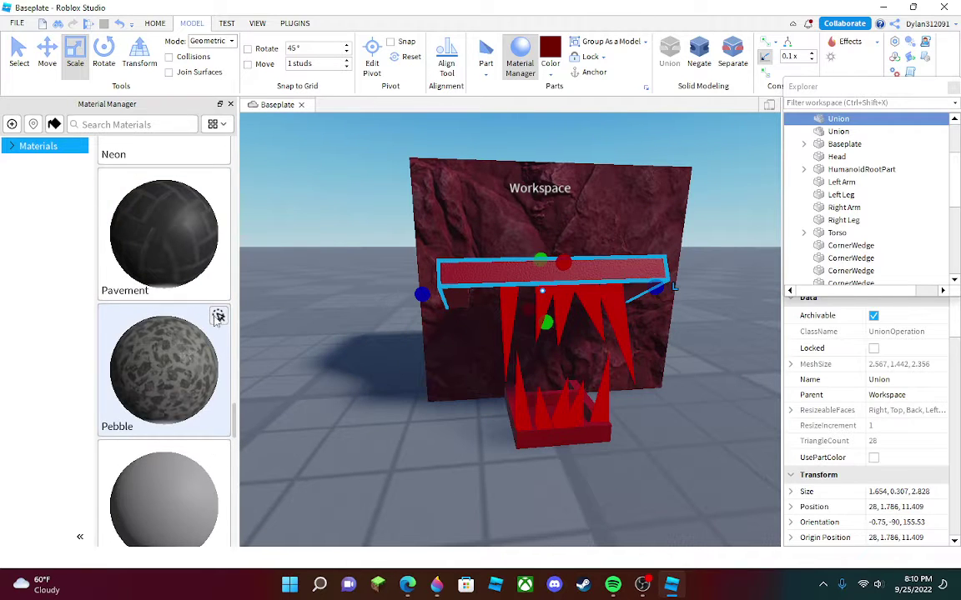
left_click(218, 317)
scroll(220, 315, "up", 3)
left_click(220, 312)
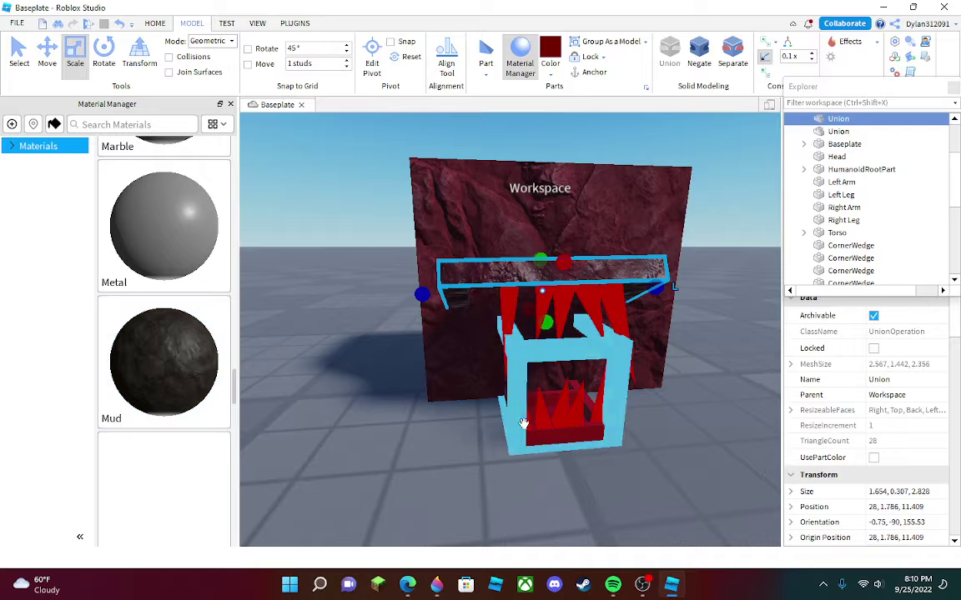
left_click(516, 439)
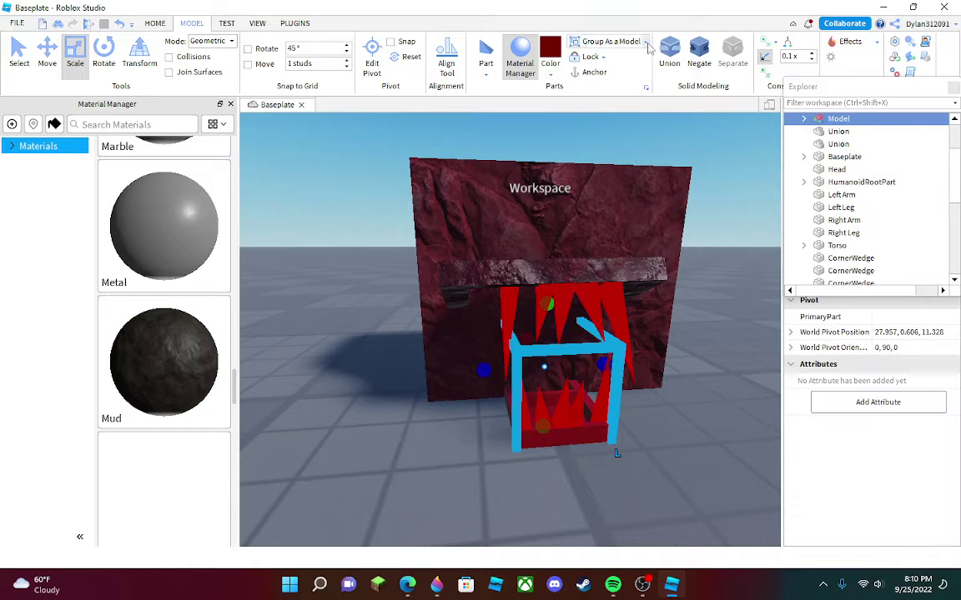
- Undo the material changes and the widening of the upper jaw bar
left_click(119, 30)
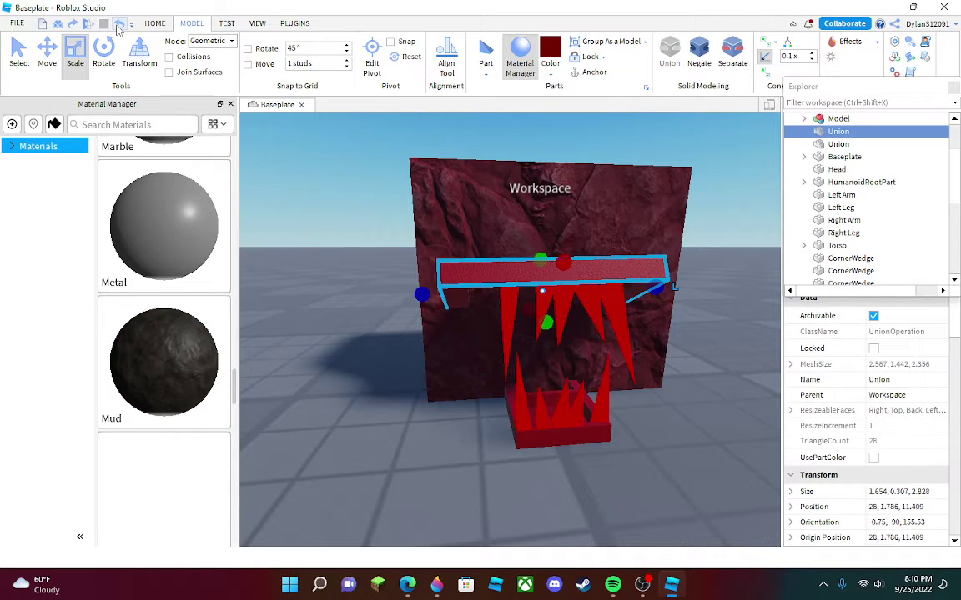
left_click(120, 30)
left_click(119, 30)
left_click(350, 472)
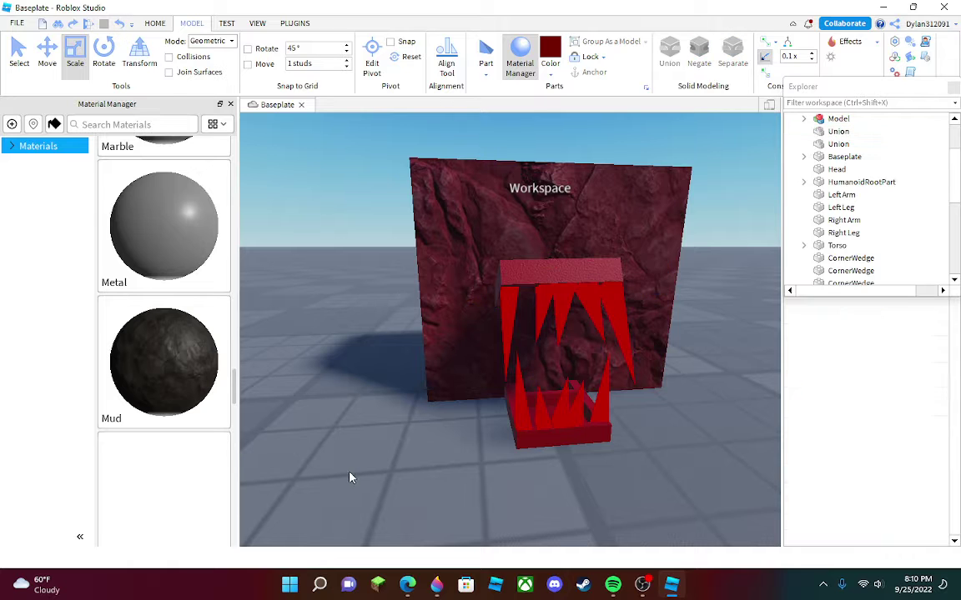
- Apply the Mud material to the upper jaw's bar
right_click_drag(350, 472, 401, 435)
left_click(546, 227)
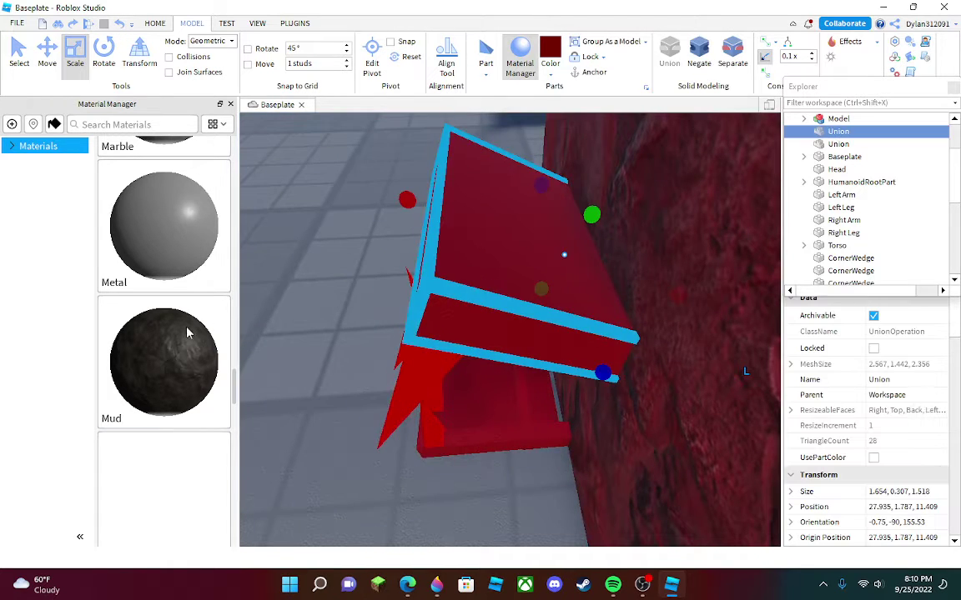
left_click(217, 310)
left_click(340, 350)
- Ungroup the lower jaw model into its separate parts
left_click(482, 436)
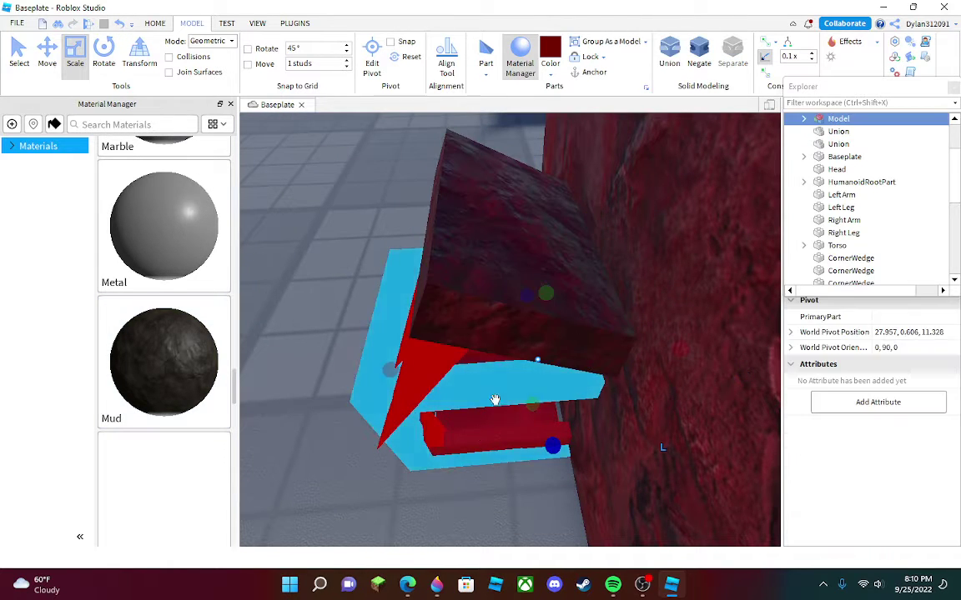
left_click(628, 80)
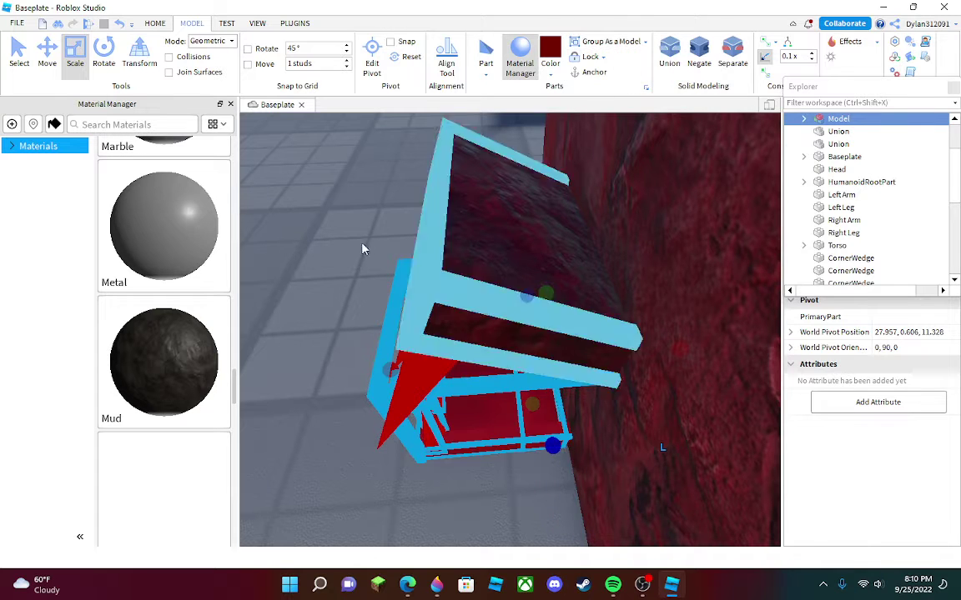
left_click(362, 247)
- Apply the Mud material to the lower jaw's rear section and its front section
scroll(473, 418, "up", 5)
right_click_drag(474, 418, 511, 371)
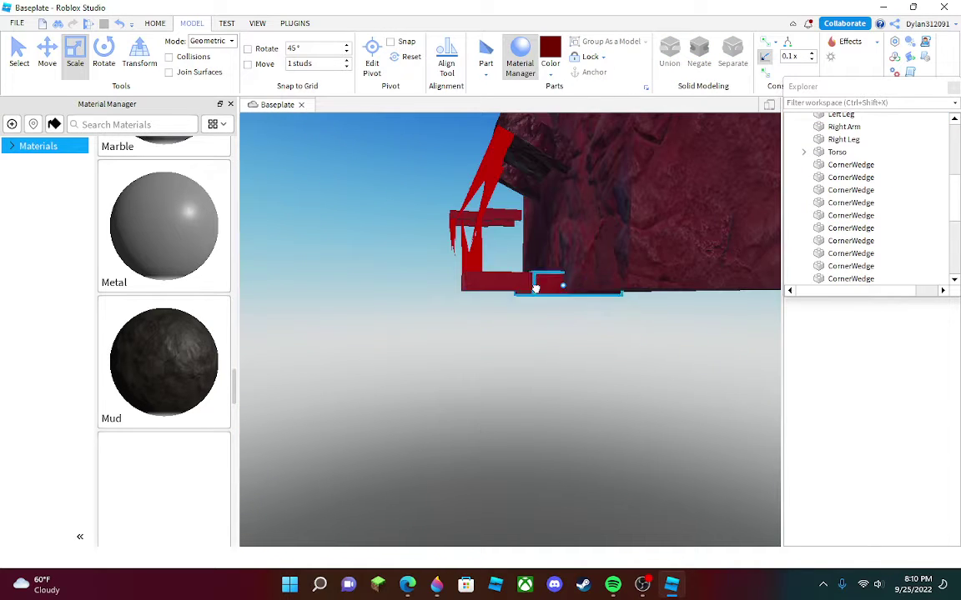
left_click(535, 286)
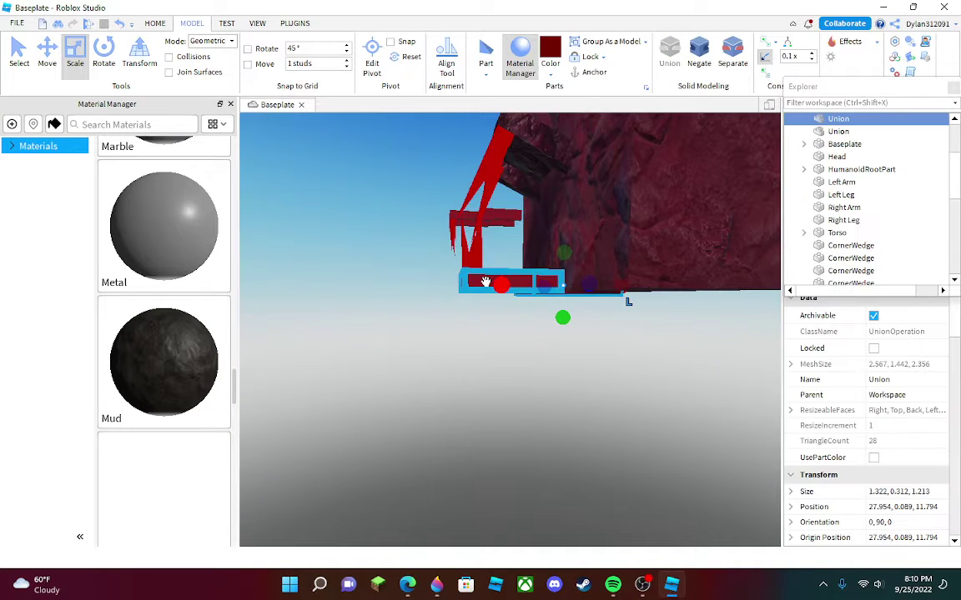
left_click(217, 310)
left_click(460, 423)
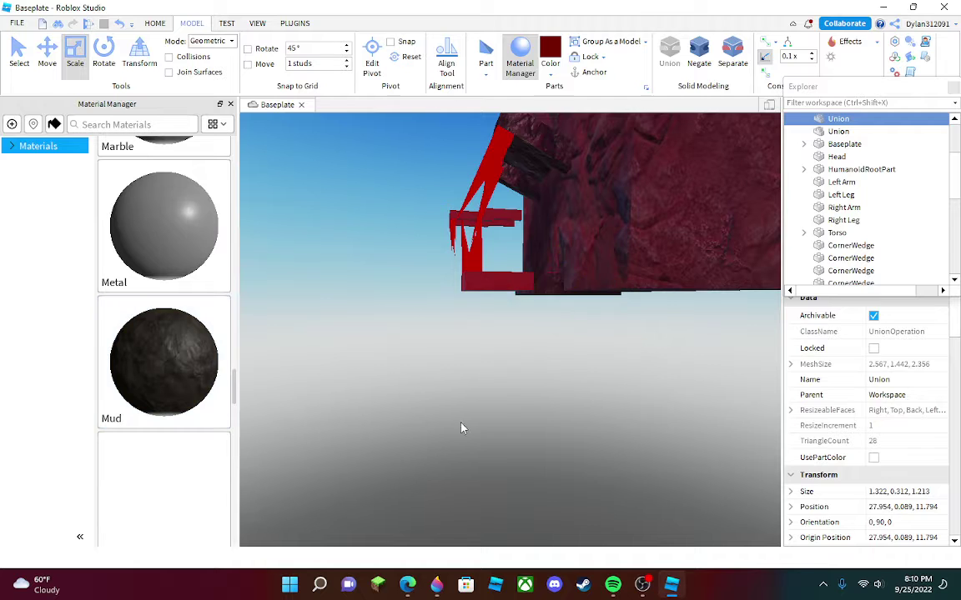
scroll(485, 431, "up", 5)
scroll(485, 431, "down", 5)
right_click_drag(485, 431, 450, 438)
left_click(486, 362)
left_click(218, 310)
left_click(451, 438)
scroll(450, 438, "down", 5)
scroll(450, 438, "up", 2)
scroll(450, 438, "up", 3)
scroll(450, 438, "down", 4)
right_click_drag(379, 307, 379, 307)
scroll(379, 307, "up", 2)
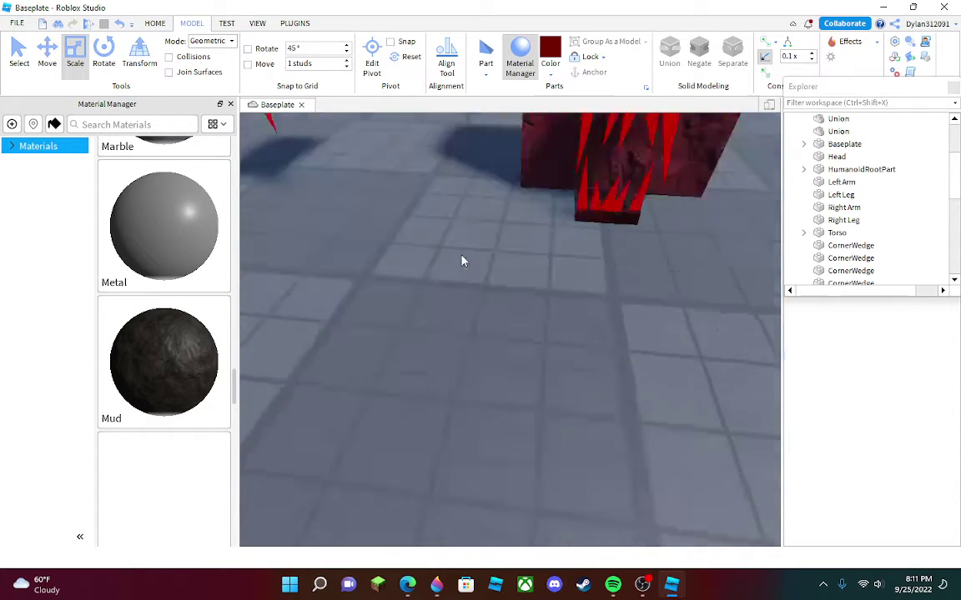
- Select the spare floating jaw, turn it on its side, and place it beside the rocky block
right_click_drag(461, 259, 461, 260)
left_click_drag(344, 170, 506, 301)
left_click_drag(459, 207, 501, 330)
key("t")
key("t")
key("t")
right_click_drag(501, 330, 501, 330)
left_click_drag(501, 330, 568, 271)
key("r")
right_click_drag(567, 272, 568, 271)
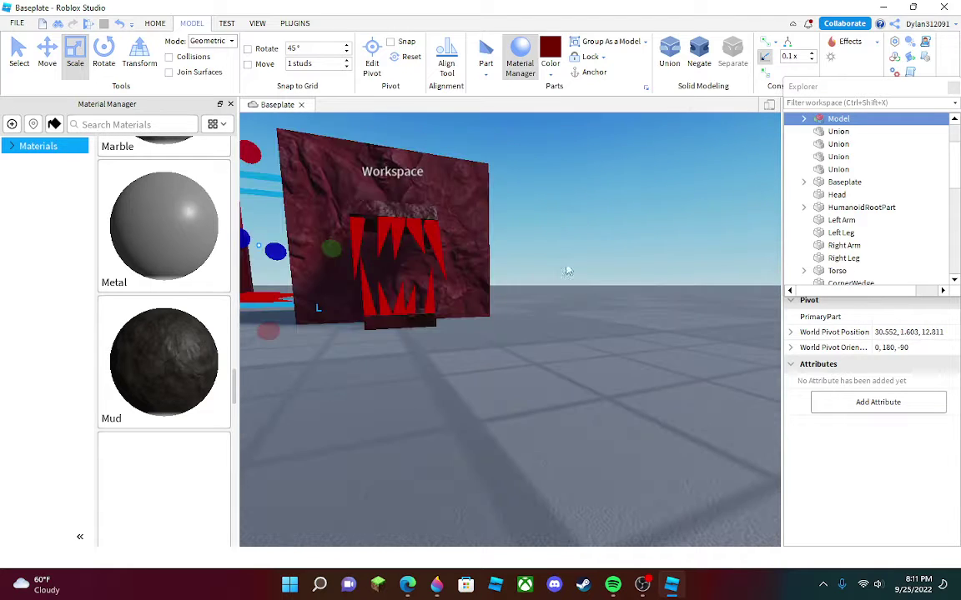
- Move the spare jaw closer into the block's side and tilt it to an orientation of 0, 180, -108.93
left_click(48, 67)
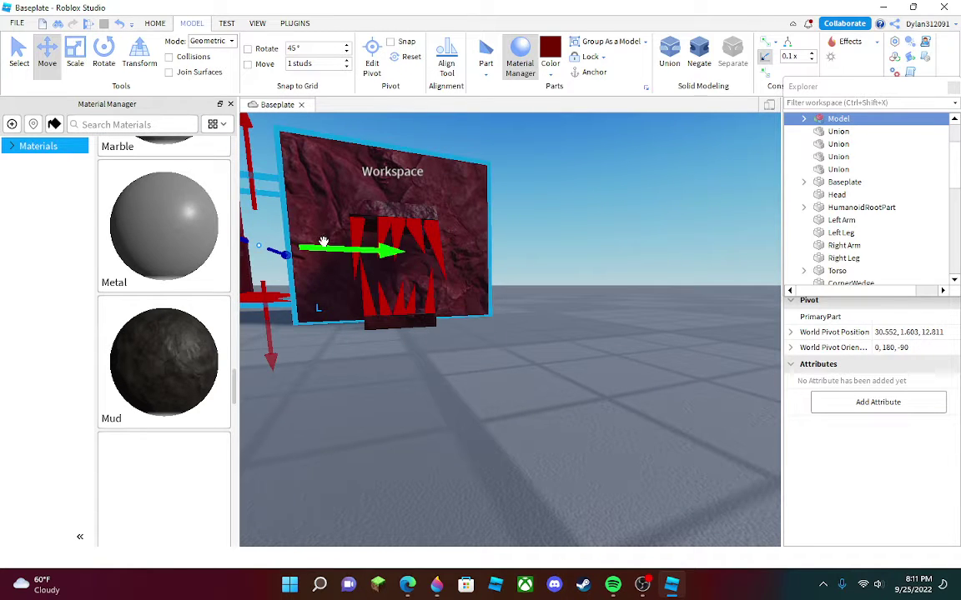
left_click_drag(324, 242, 360, 253)
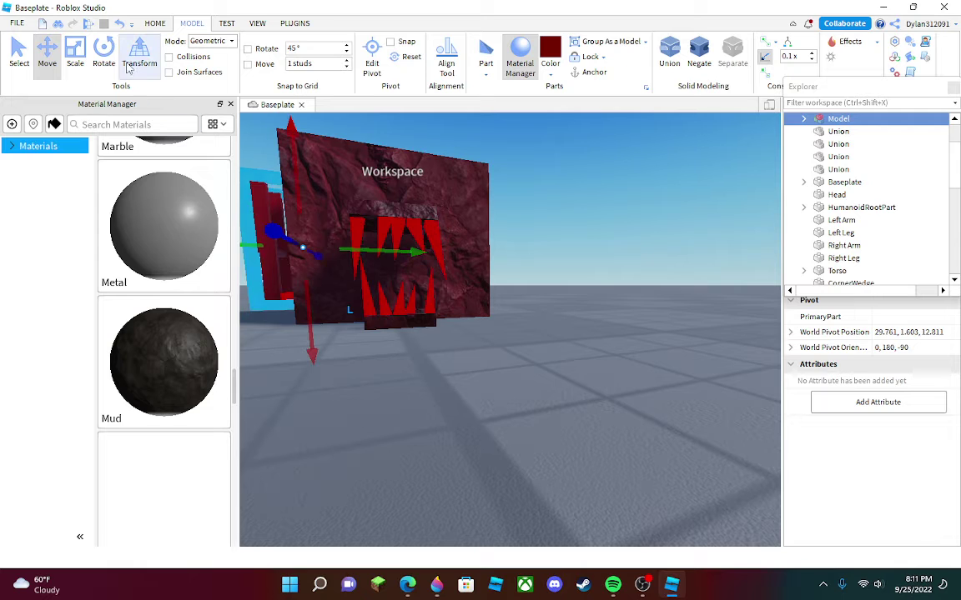
left_click(140, 57)
left_click(106, 57)
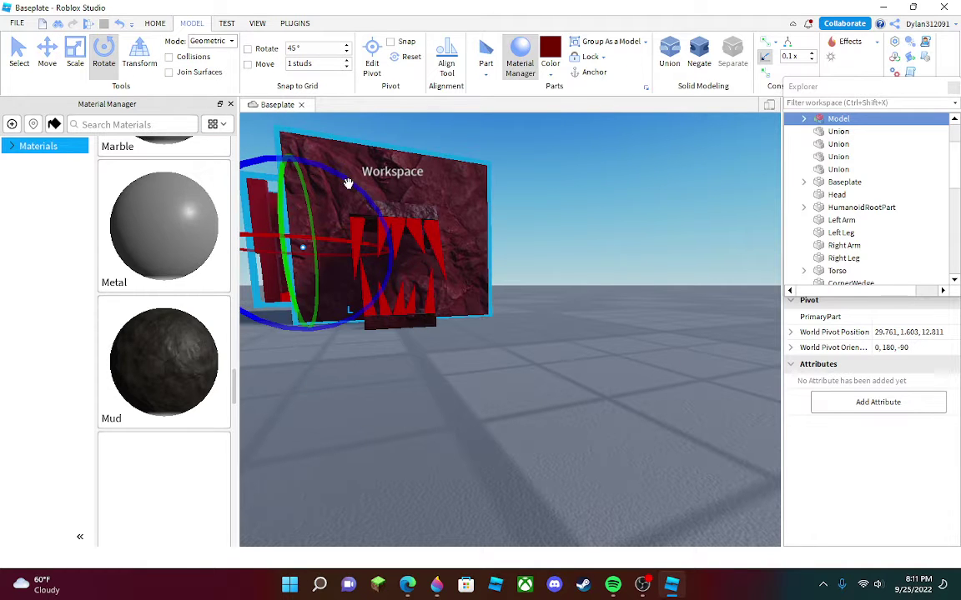
left_click_drag(349, 185, 375, 201)
key("w")
key("a")
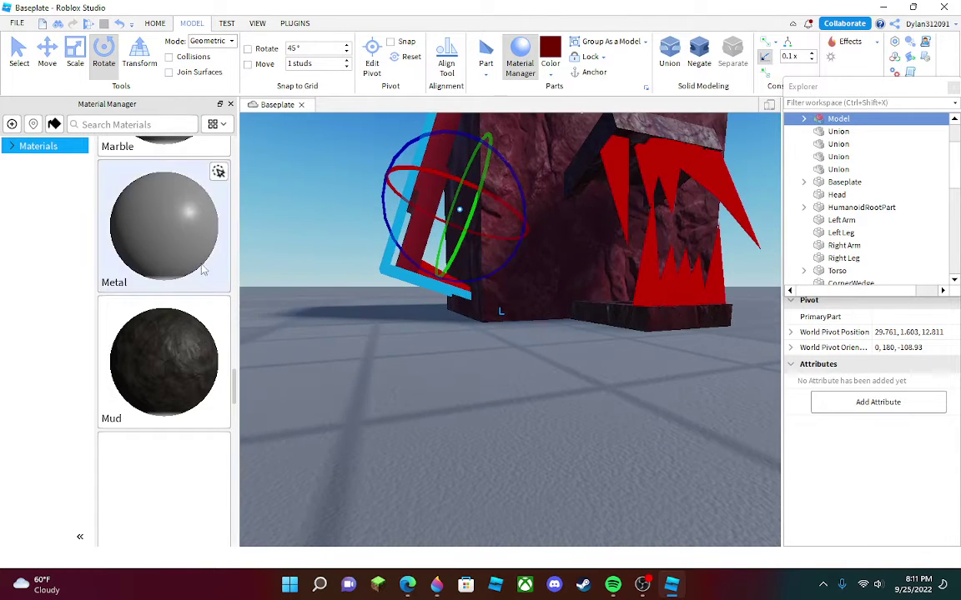
- Select the side jaw beside the rocky block and enlarge it
left_click(326, 344)
scroll(329, 325, "up", 3)
scroll(359, 312, "down", 6)
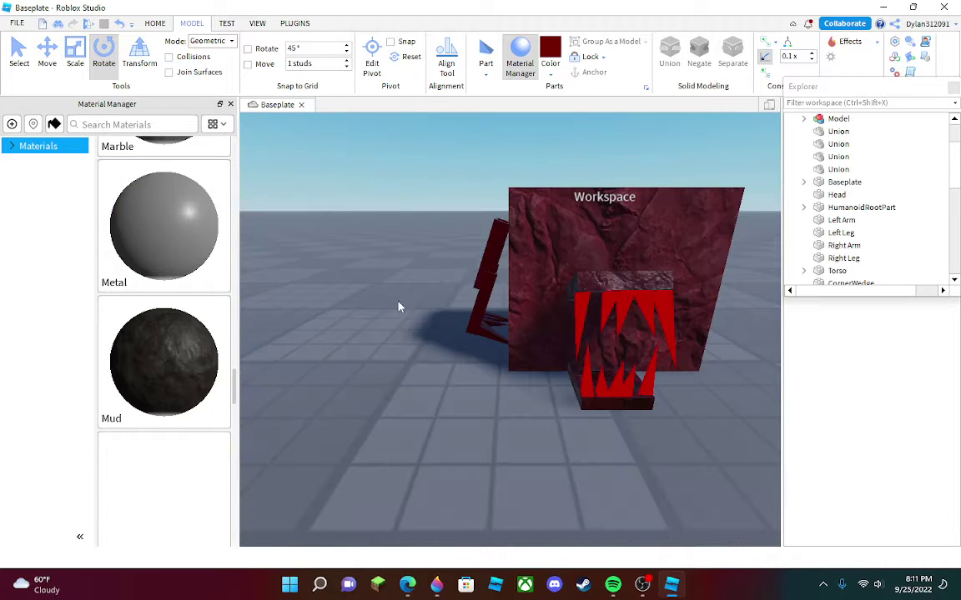
left_click(484, 260)
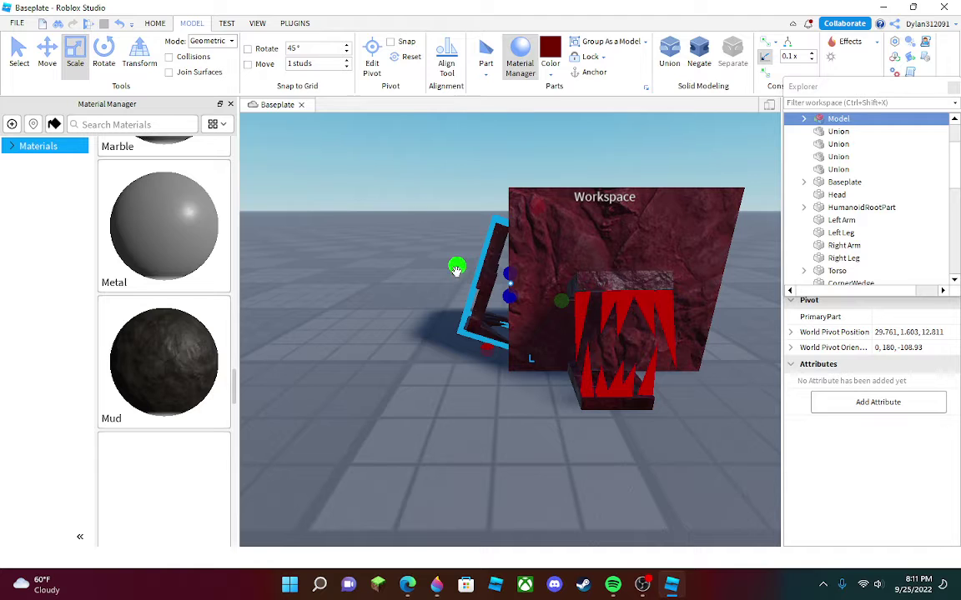
mouse_move(456, 269)
left_mouse_down()
mouse_move(430, 260)
mouse_move(439, 270)
left_mouse_up()
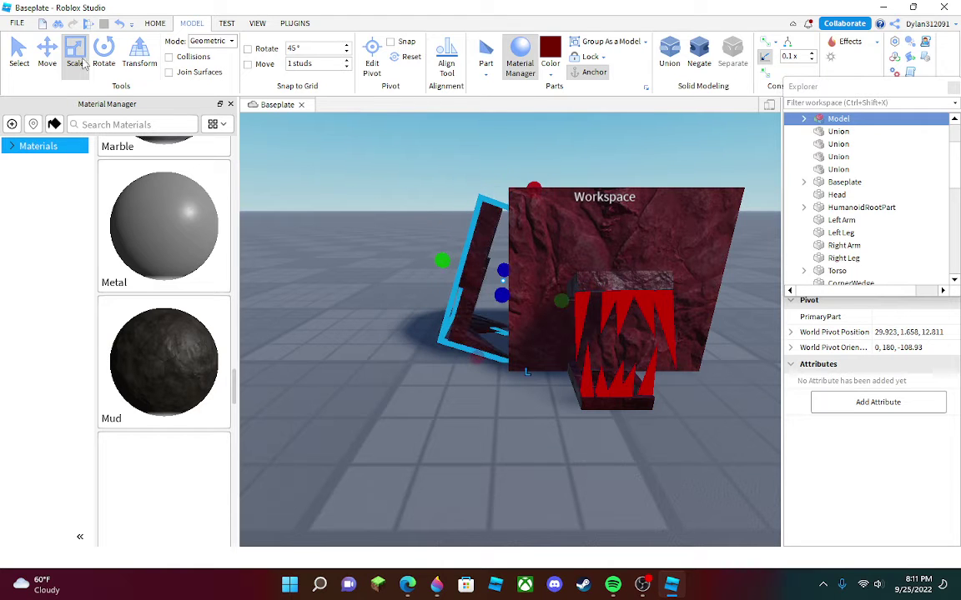
- Move the enlarged side jaw inward and upward into the block's side, at about 29.248, 1.918, 12.811
left_click(46, 62)
left_click_drag(568, 302, 584, 312)
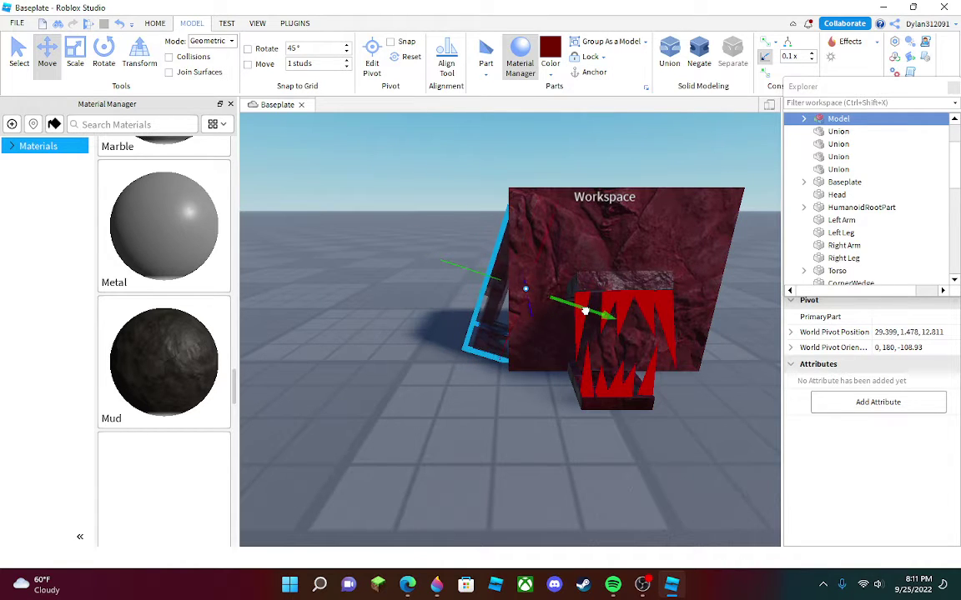
left_click_drag(558, 222, 565, 226)
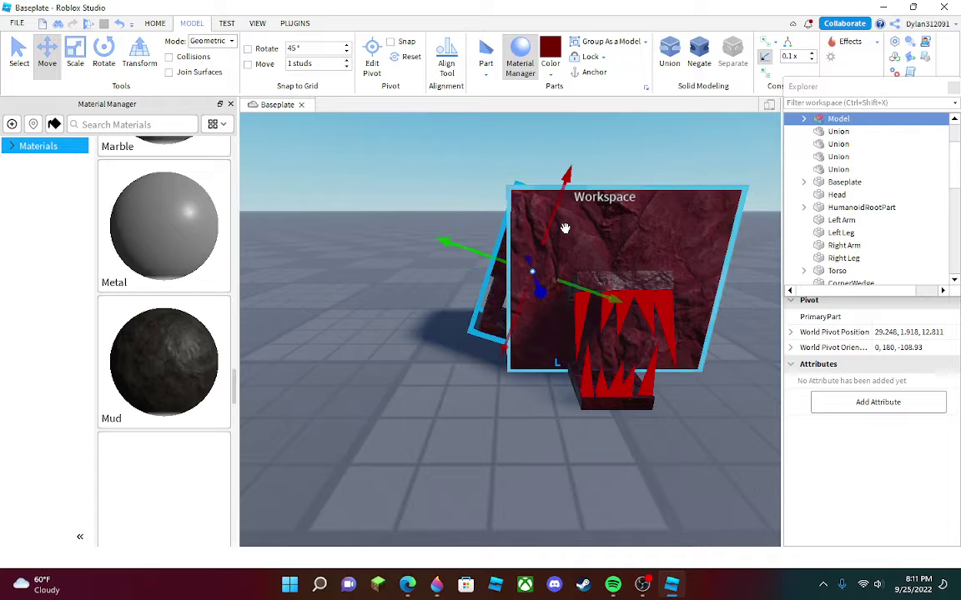
left_click(429, 372)
key("a")
right_click_drag(429, 372, 430, 372)
key("d")
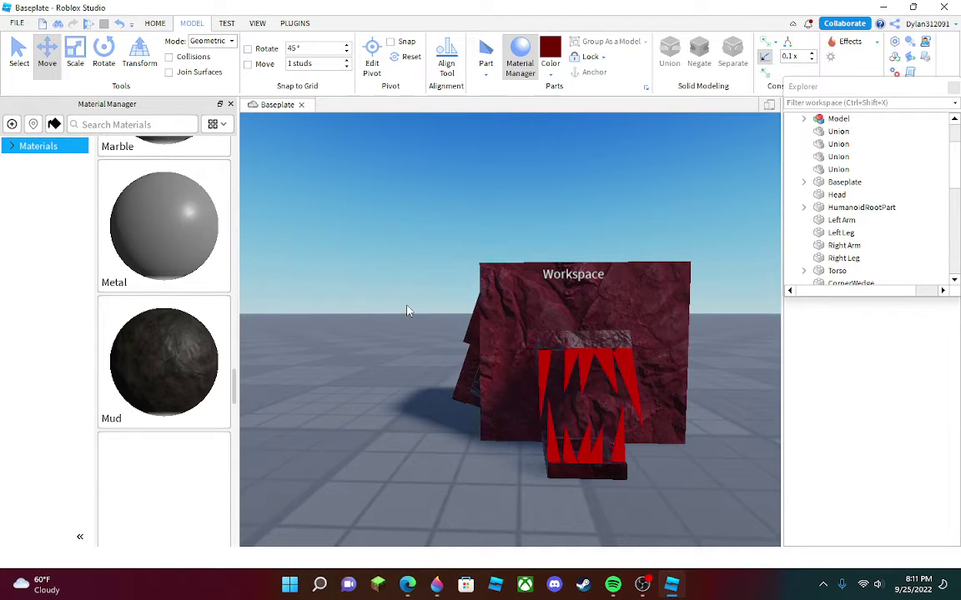
- Duplicate the side jaw, place the copy on the opposite side of the block, and turn it to 0, 0, -90
left_click(458, 389)
key("ctrl+c")
key("ctrl+v")
left_click(323, 366)
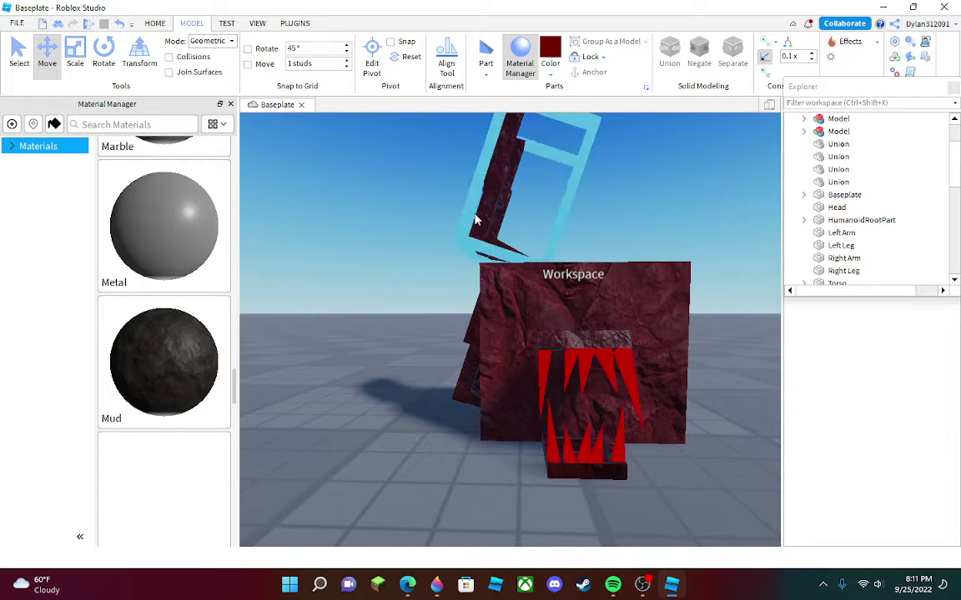
key("d")
left_click_drag(282, 201, 292, 223)
right_click_drag(292, 223, 292, 223)
left_click_drag(292, 222, 429, 279)
key("r")
key("r")
key("r")
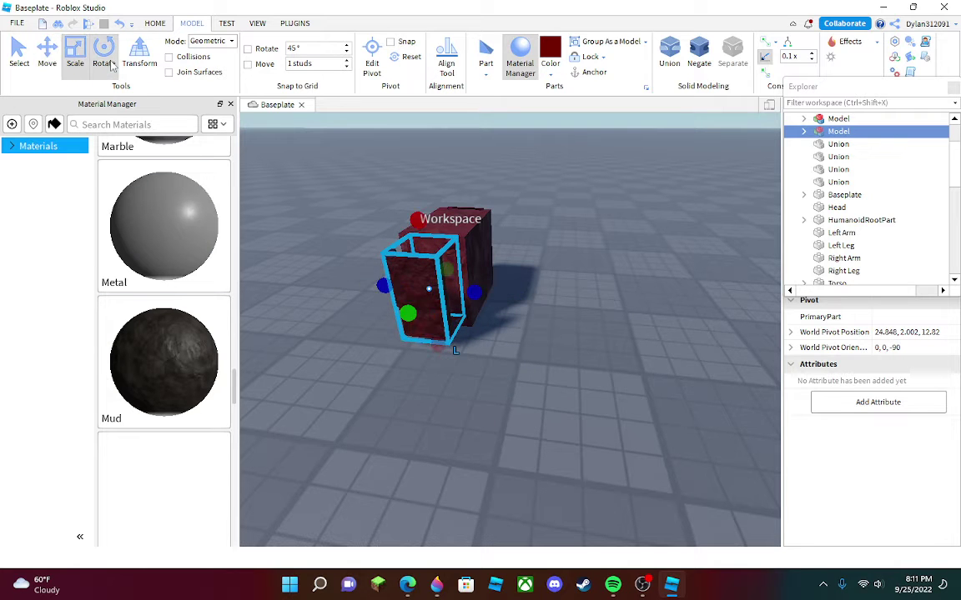
- Tilt the copied side jaw to 0, 0, -95.01 and push it into the block's side at about 26.107, 1.891, 12.82
left_click(112, 65)
left_click_drag(392, 263, 394, 256)
key("d")
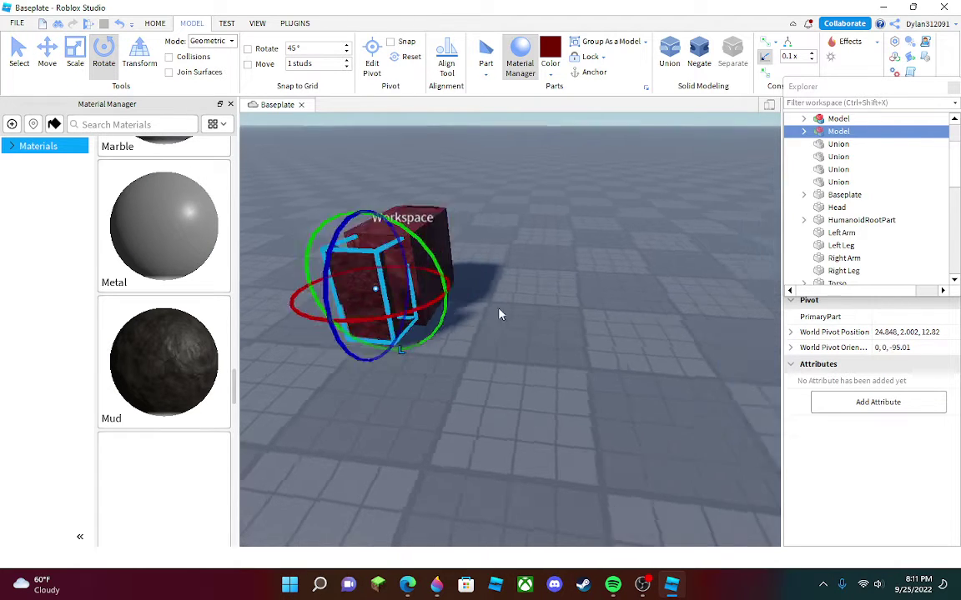
right_click_drag(499, 309, 500, 308)
key("w")
left_click(57, 60)
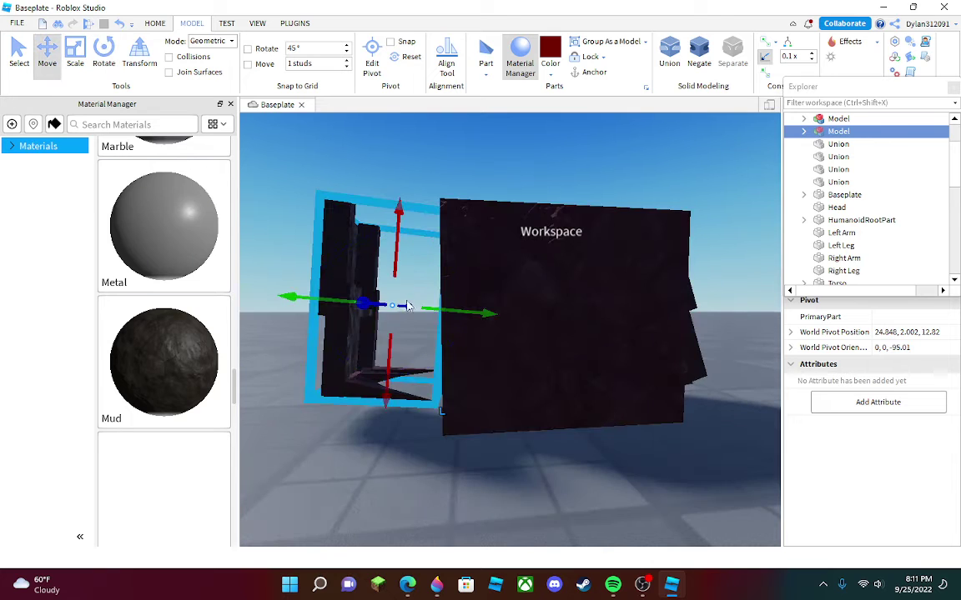
left_click_drag(448, 314, 513, 345)
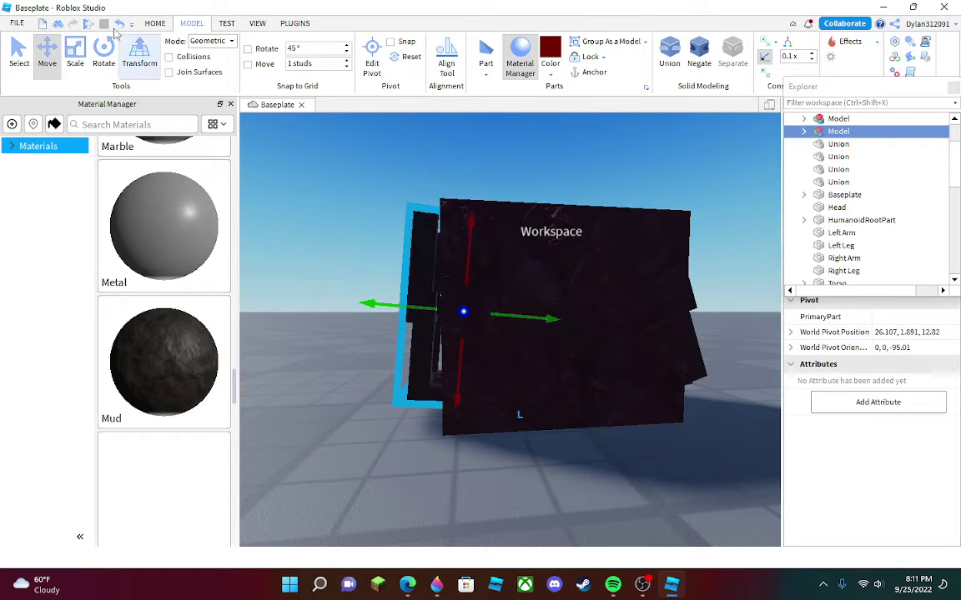
- Tilt the copied side jaw further to mirror the slant of the jaw on the opposite side
left_click(98, 61)
left_click_drag(510, 263, 519, 273)
left_click(373, 464)
key("s")
key("a")
right_click_drag(374, 465, 374, 466)
key("w")
key("w")
key("s")
key("d")
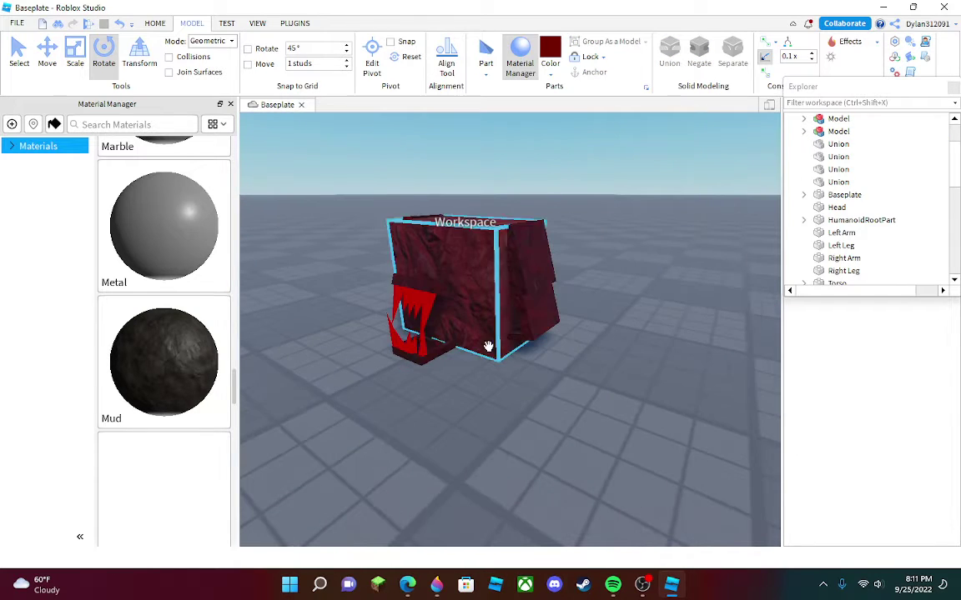
- Select the rocky head block and set its width to about 4.005 studs
left_click(489, 345)
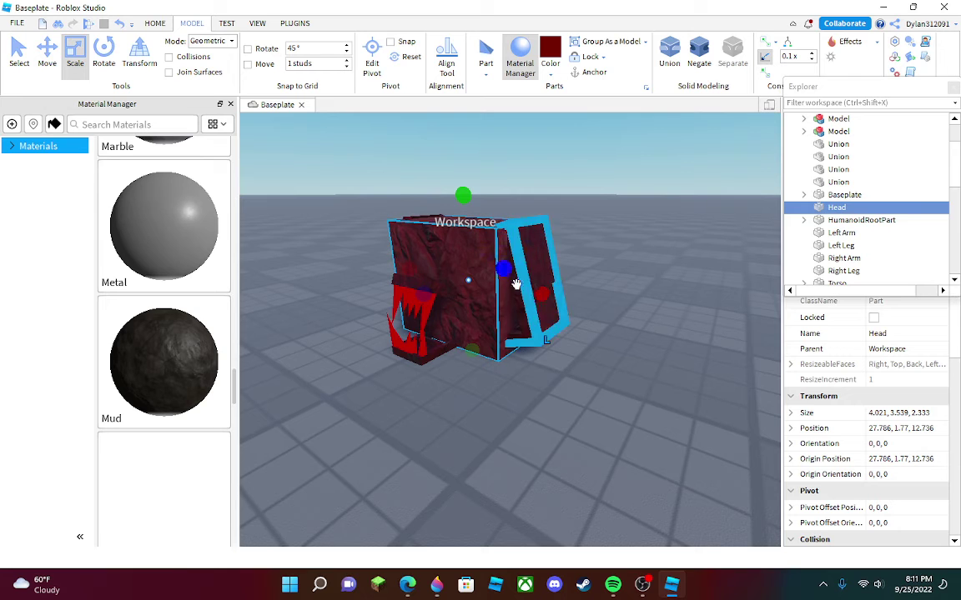
left_click_drag(535, 299, 543, 304)
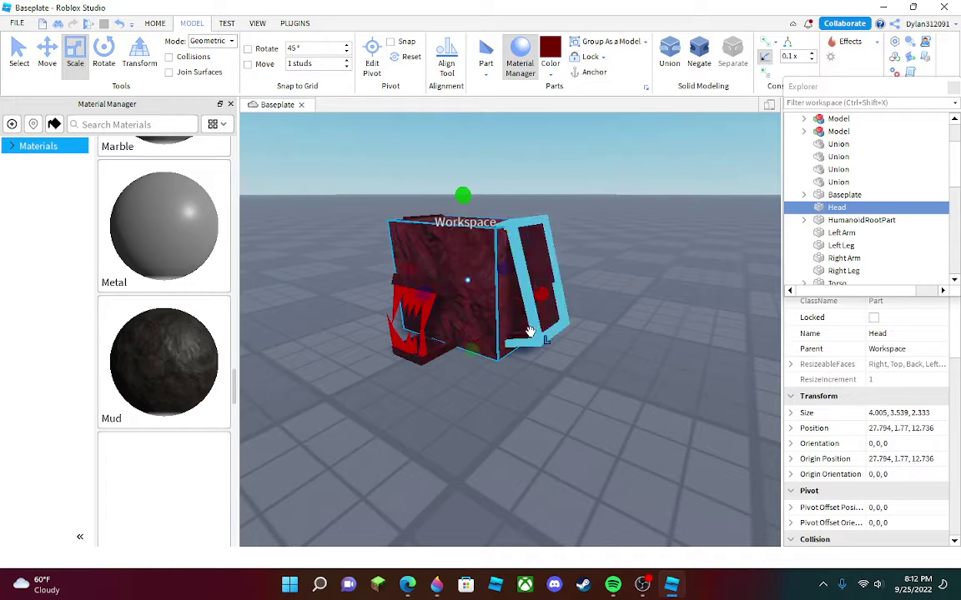
left_click(496, 404)
scroll(496, 404, "up", 2)
scroll(496, 404, "down", 2)
- Select the whole head assembly, including the mouth, block and both side jaws, and shift it slightly
right_click_drag(496, 405, 443, 201)
left_click_drag(526, 336, 534, 329)
scroll(535, 331, "up", 1)
right_click_drag(534, 330, 532, 329)
scroll(532, 328, "up", 3)
scroll(532, 329, "down", 4)
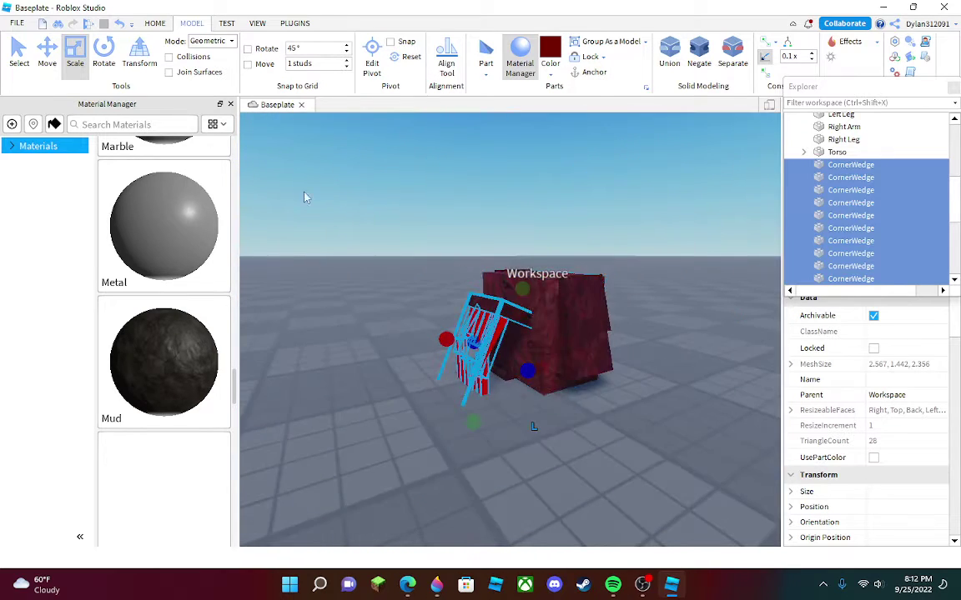
key("w")
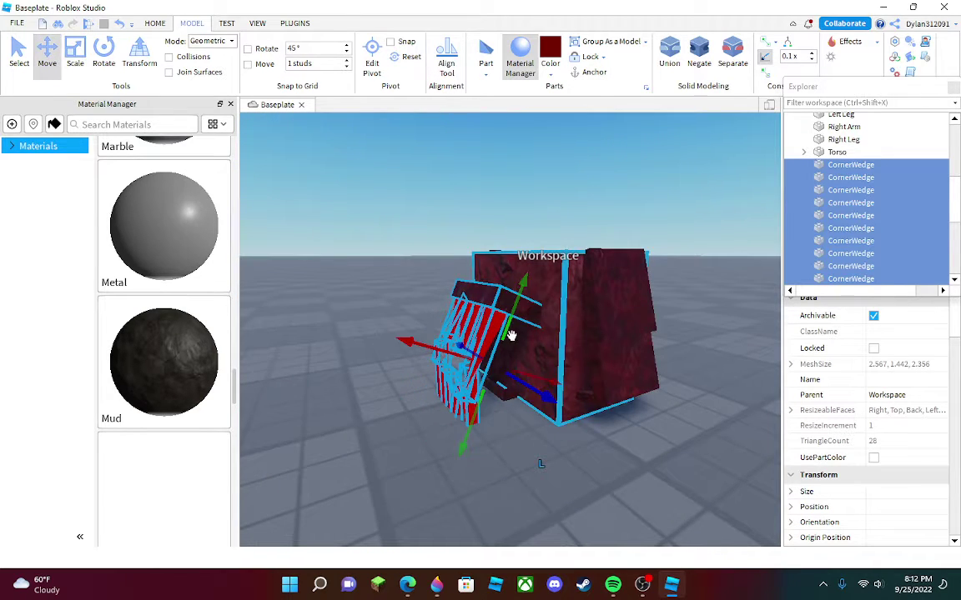
left_click(372, 228)
left_click_drag(332, 257, 710, 526)
left_click_drag(579, 382, 588, 411)
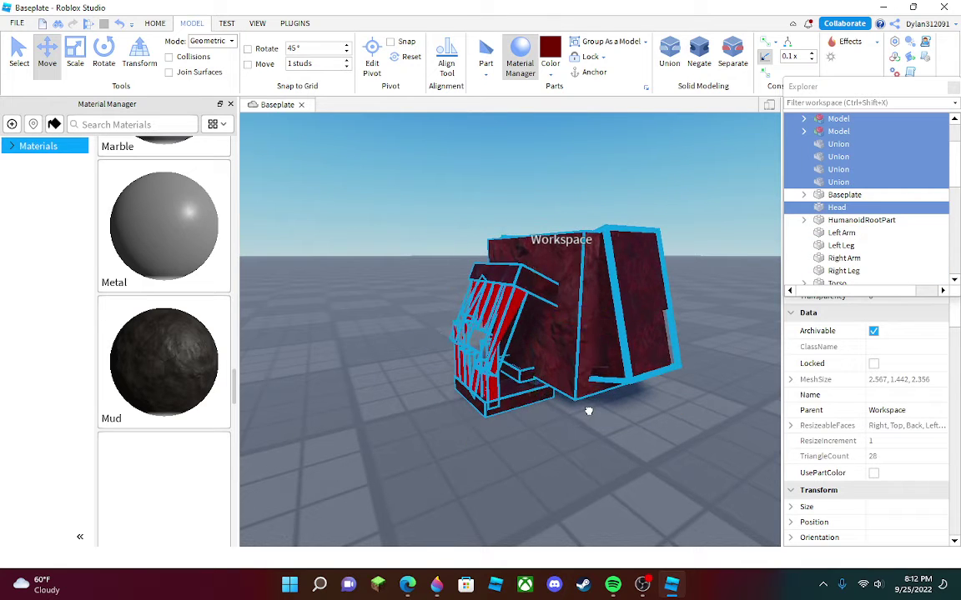
- Delete the small bracket-shaped union behind the lower jaw
left_click(501, 441)
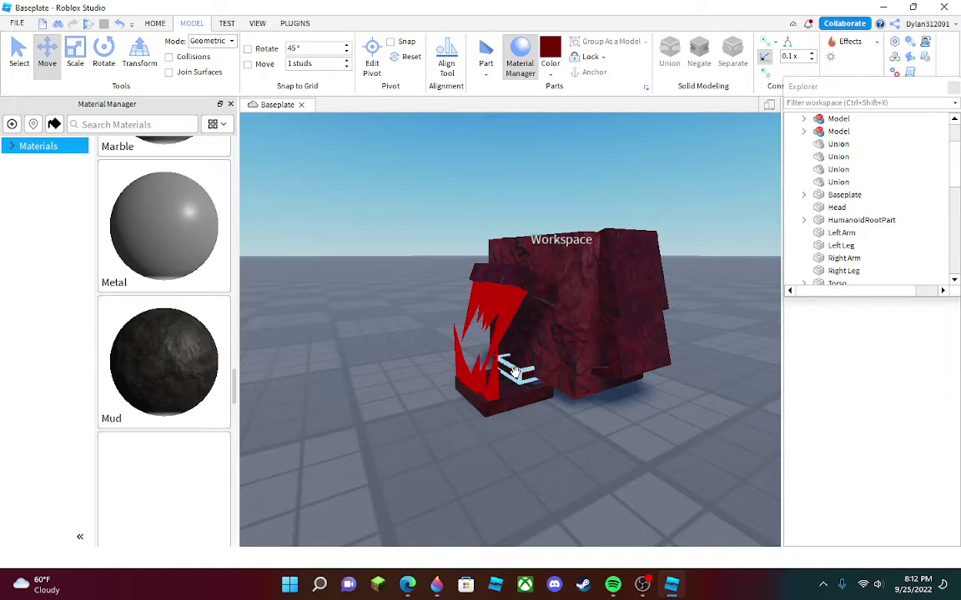
key("Delete")
- Select the lower jaw with its teeth and rotate it downward to open the mouth wider
left_click_drag(475, 384, 536, 428)
left_click(103, 52)
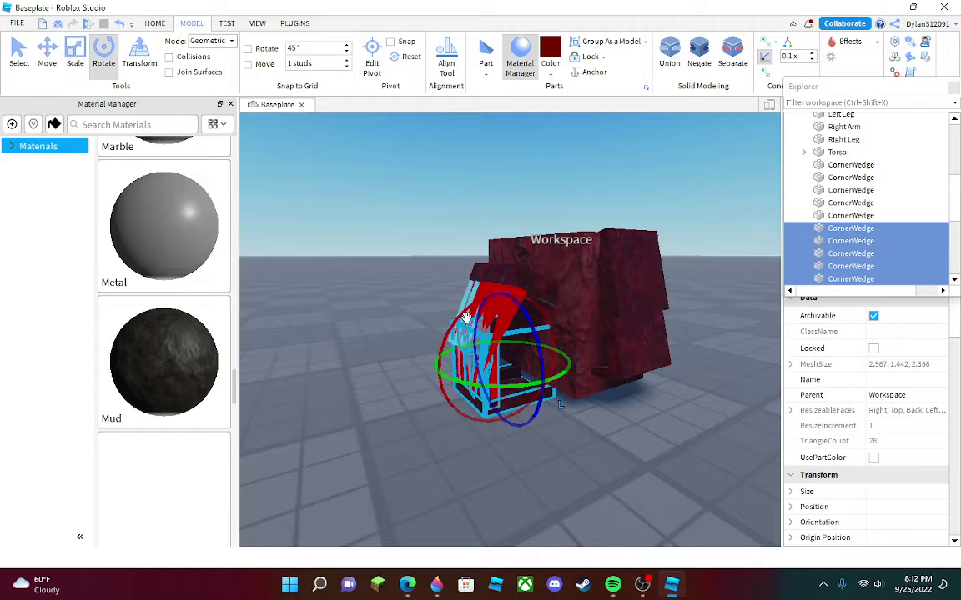
left_click(377, 319)
right_click_drag(377, 320, 466, 296)
scroll(390, 319, "up", 5)
scroll(465, 297, "down", 5)
- Extend the rocky head block upward to a height of about 3.875 studs
left_click(465, 297)
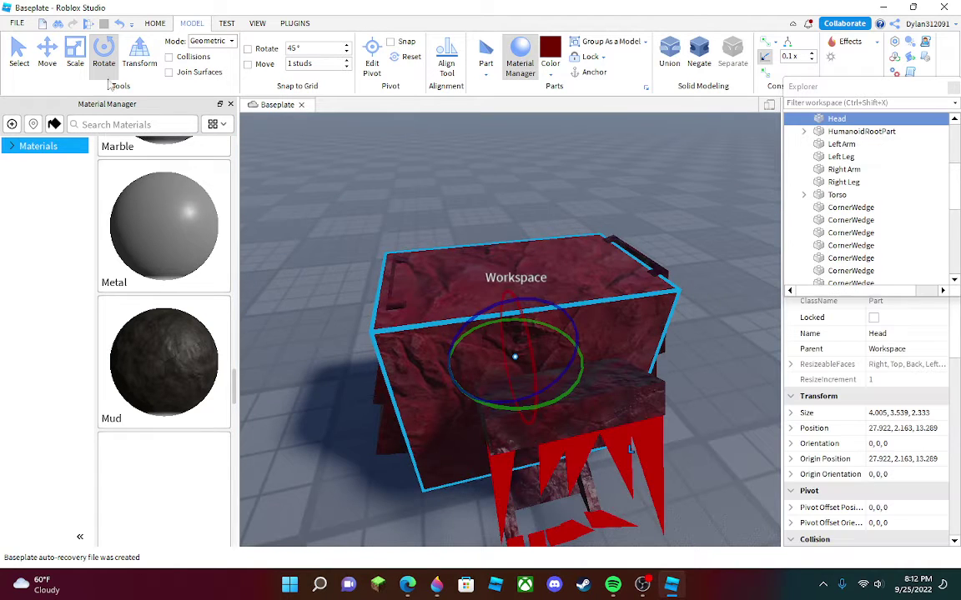
left_click_drag(516, 248, 515, 218)
left_click(659, 212)
scroll(659, 212, "up", 5)
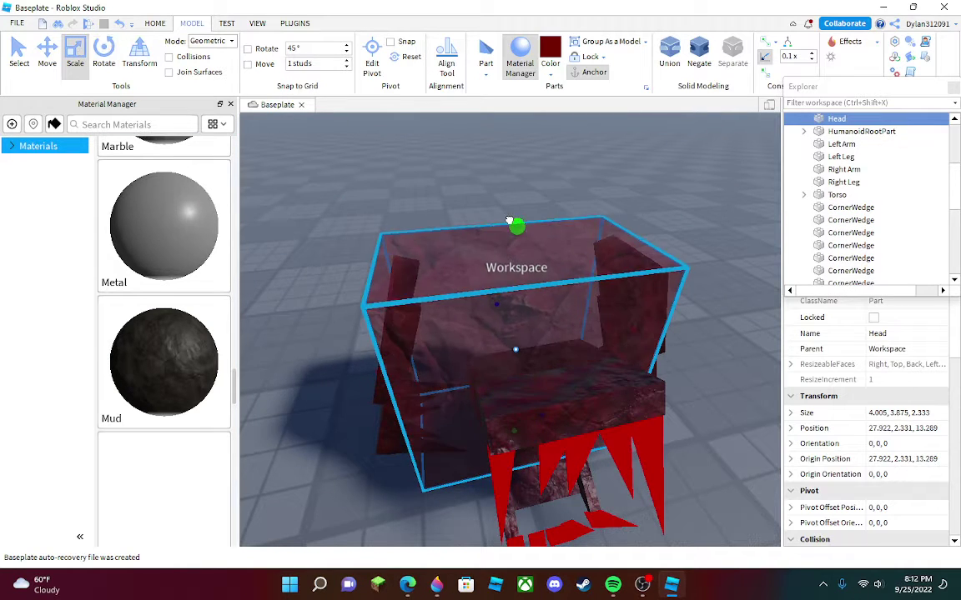
scroll(660, 212, "down", 5)
right_click_drag(660, 212, 661, 214)
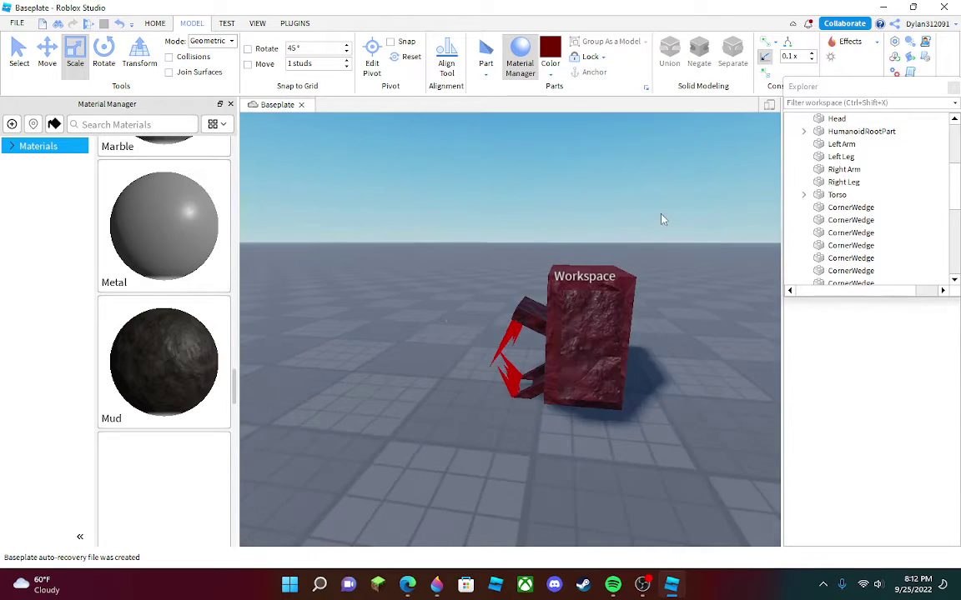
- Select the front mouth with all its teeth and shift it slightly sideways toward the middle of the block
scroll(419, 297, "up", 2)
left_click_drag(519, 410, 566, 445)
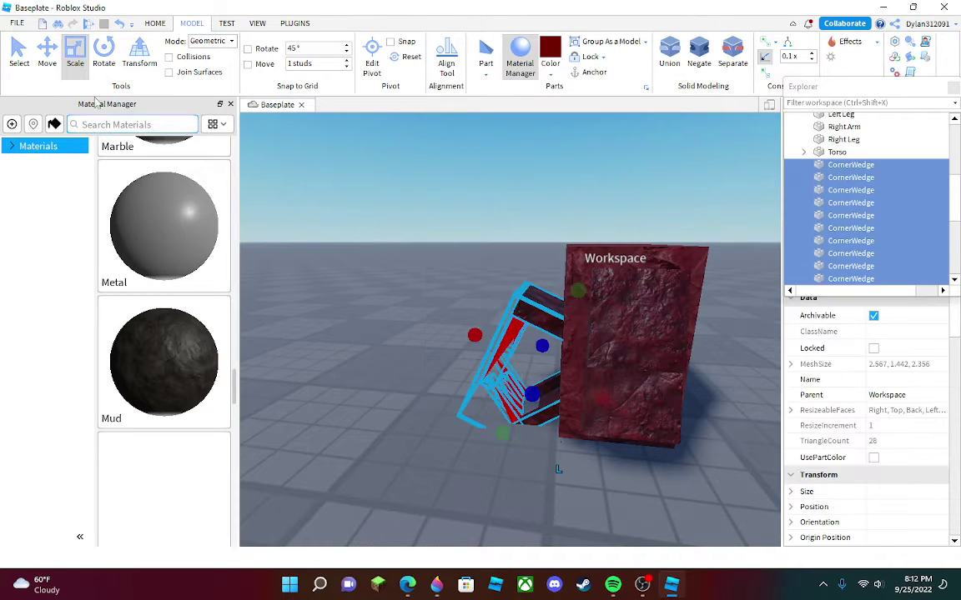
left_click(48, 52)
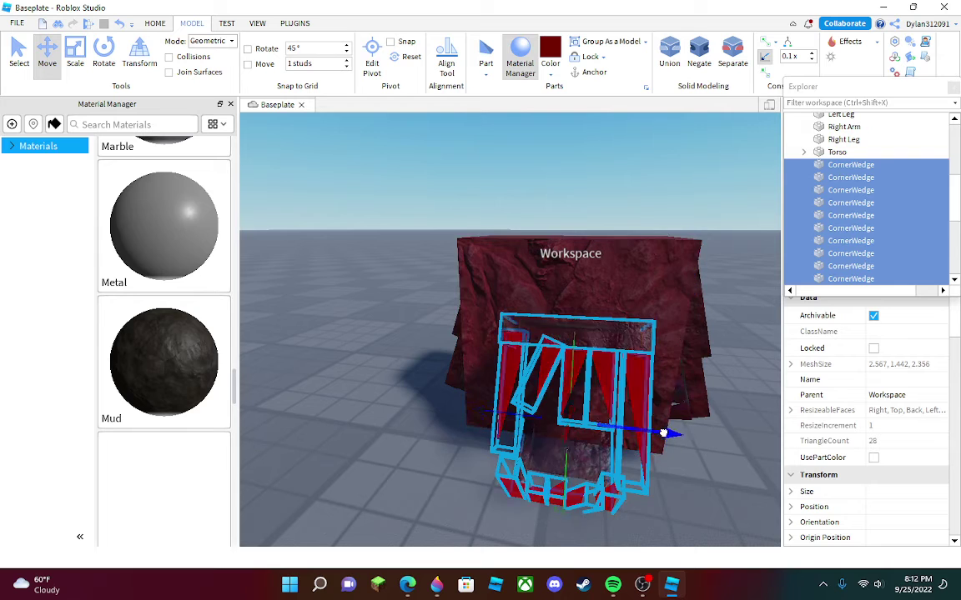
mouse_move(664, 433)
left_mouse_down()
mouse_move(637, 431)
mouse_move(655, 434)
left_mouse_up()
key("d")
right_click_drag(655, 435, 655, 435)
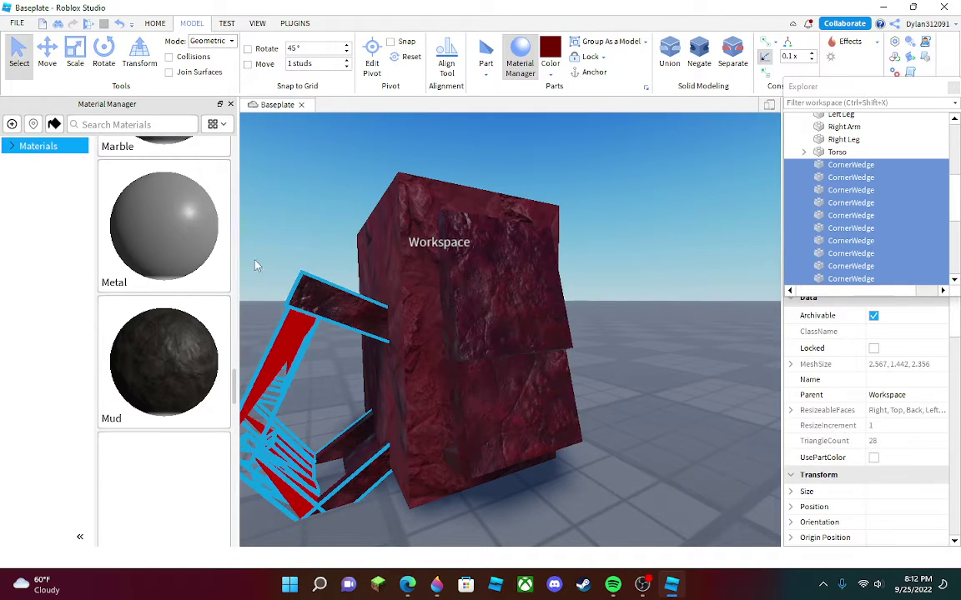
- Scale the front mouth down slightly so it protrudes less from the block
right_click_drag(256, 267, 256, 266)
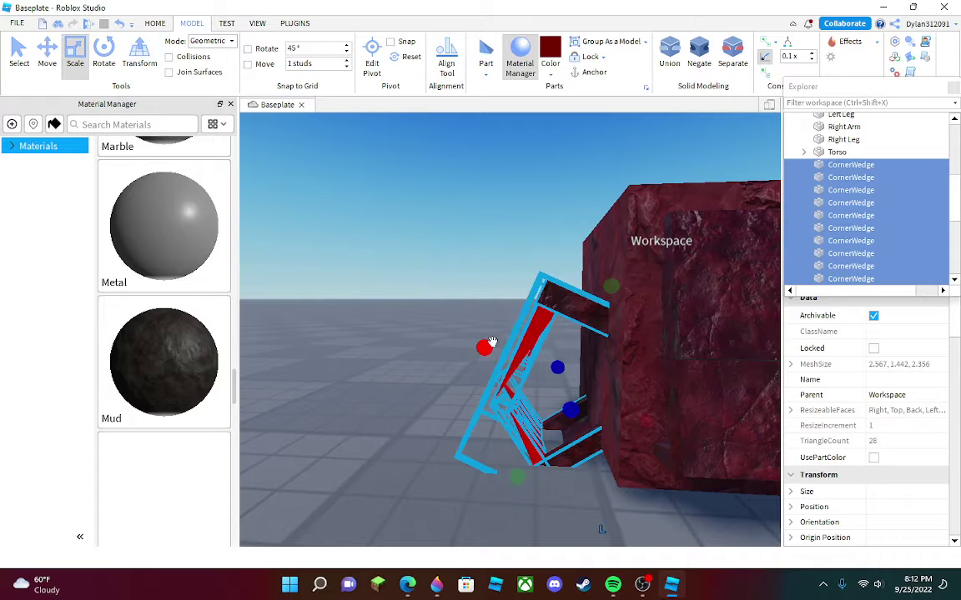
mouse_move(492, 342)
left_mouse_down()
mouse_move(468, 337)
mouse_move(497, 350)
left_mouse_up()
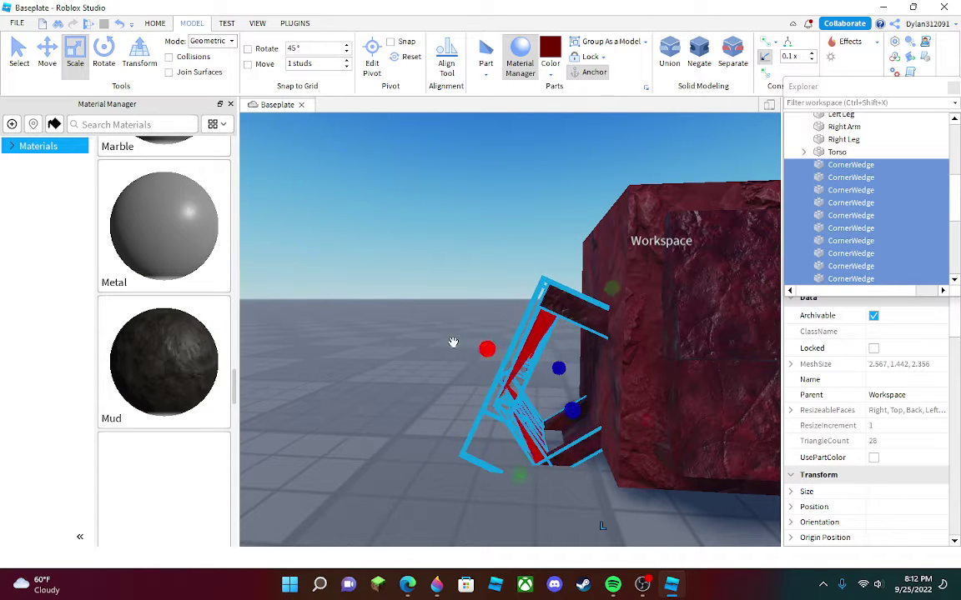
left_click(406, 371)
key("a")
right_click_drag(405, 371, 406, 371)
right_click_drag(484, 420, 484, 421)
key("d")
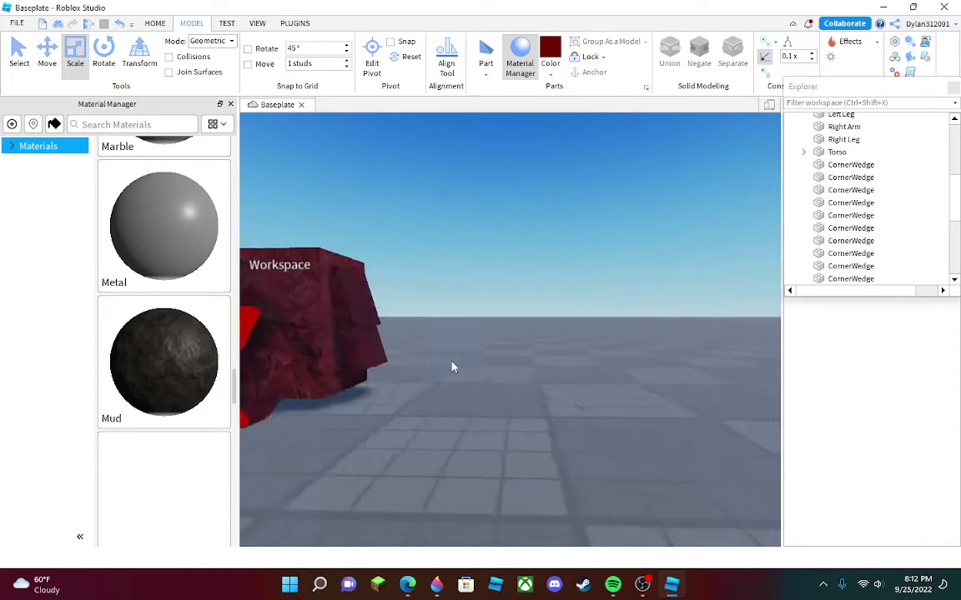
- Select the whole head assembly and tilt it to one side
left_click_drag(387, 238, 588, 476)
right_click_drag(517, 367, 517, 367)
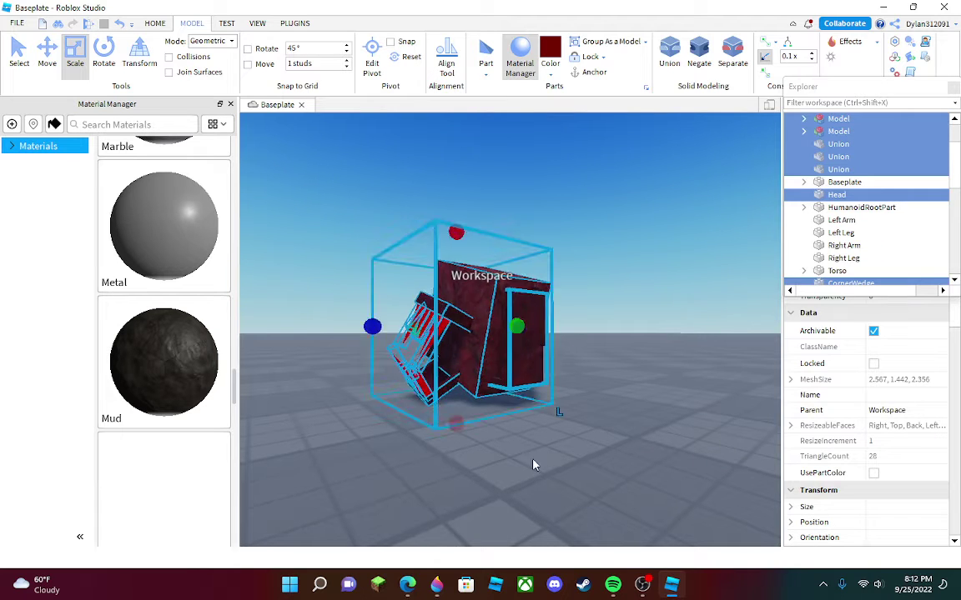
left_click(552, 481)
right_click_drag(552, 480, 552, 480)
key("d")
- Pull the copied side jaw away from the block and delete it
left_click(364, 373)
left_click_drag(363, 372, 392, 392)
left_click(533, 432)
right_click_drag(535, 431, 535, 430)
key("a")
left_click_drag(554, 424, 561, 415)
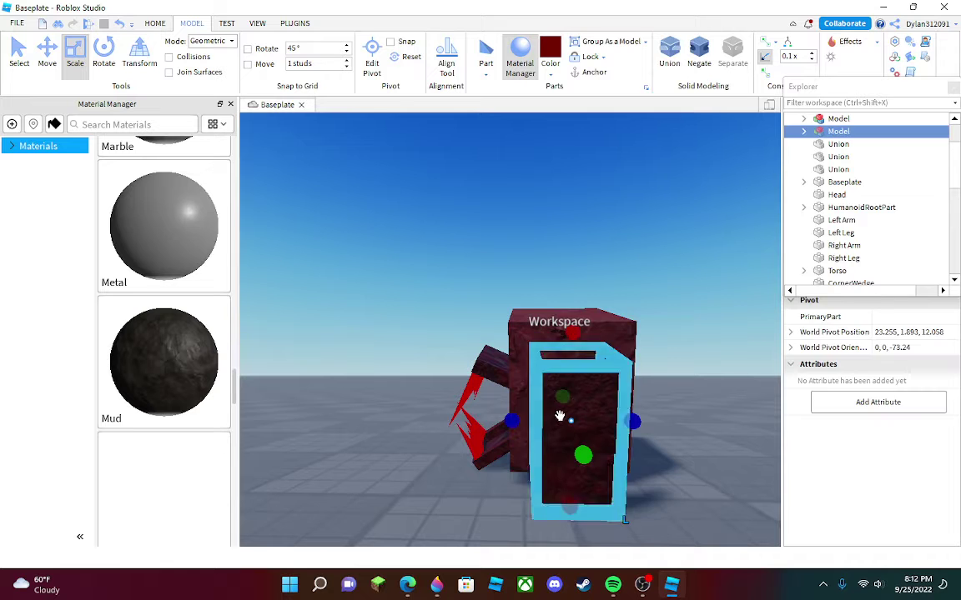
left_click(452, 404)
key("a")
right_click_drag(453, 409, 455, 410)
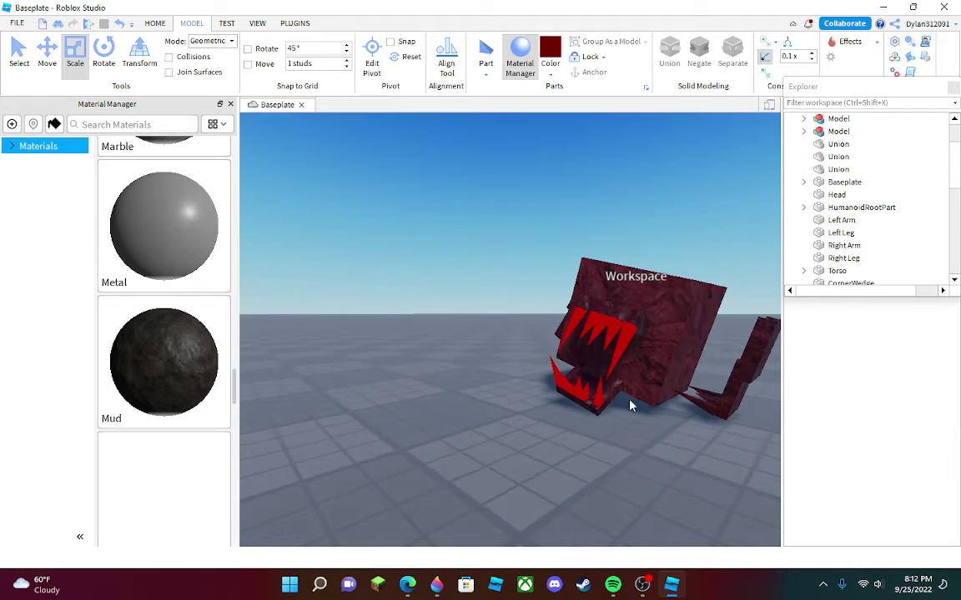
left_click(741, 377)
key("Delete")
- Insert a 4, 1, 2 block part in front of the head and stand it up at -90, 0, 0
right_click_drag(569, 442, 542, 426)
key("a")
key("w")
key("w")
left_click(493, 91)
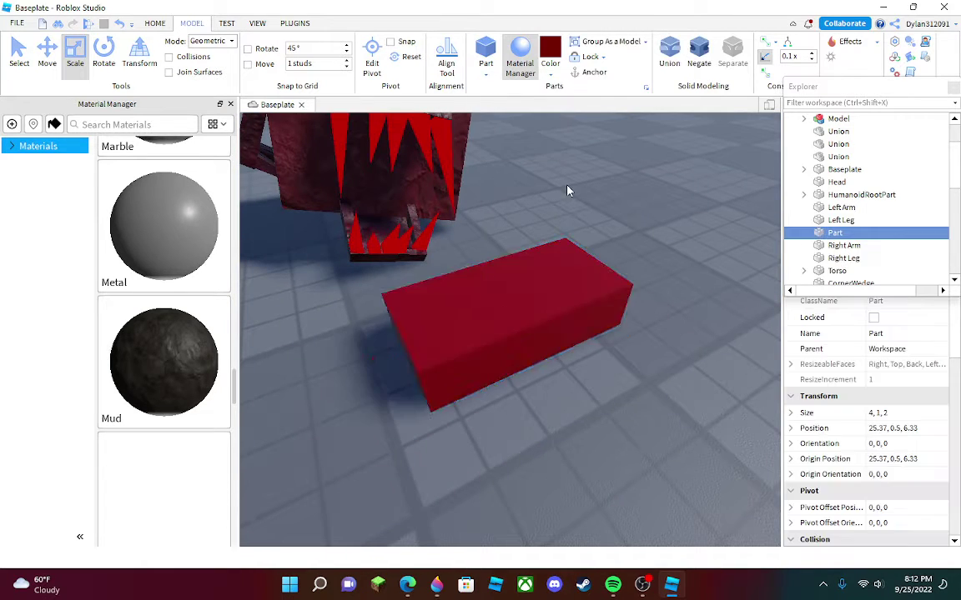
left_click_drag(504, 382, 490, 388)
key("t")
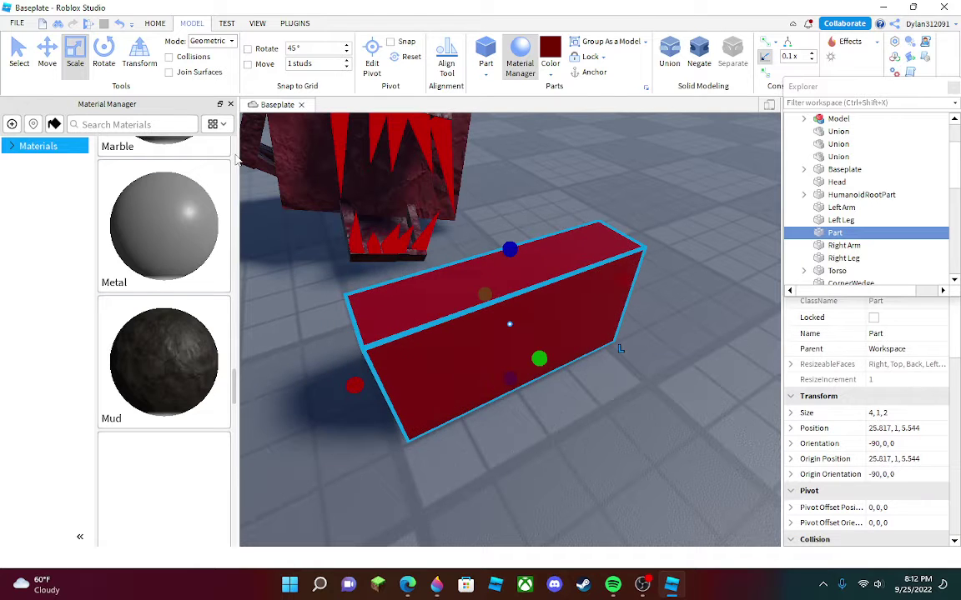
- Apply the Metal material to the new block, move it to about 27.133, 0.5, 5.492, and turn it to 0, 180, 180
left_click(219, 172)
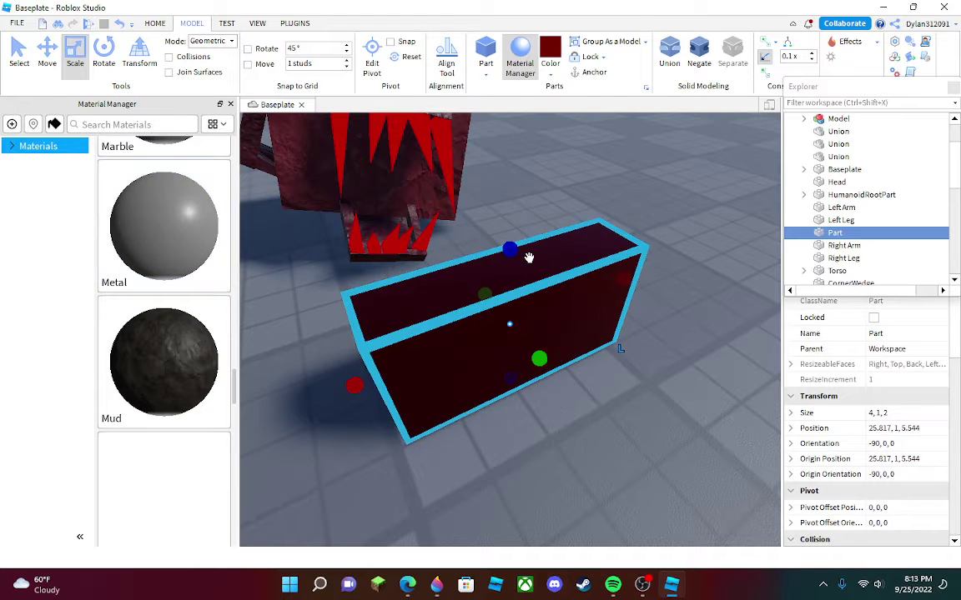
left_click_drag(531, 385, 465, 412)
key("t")
right_click_drag(500, 437, 466, 412)
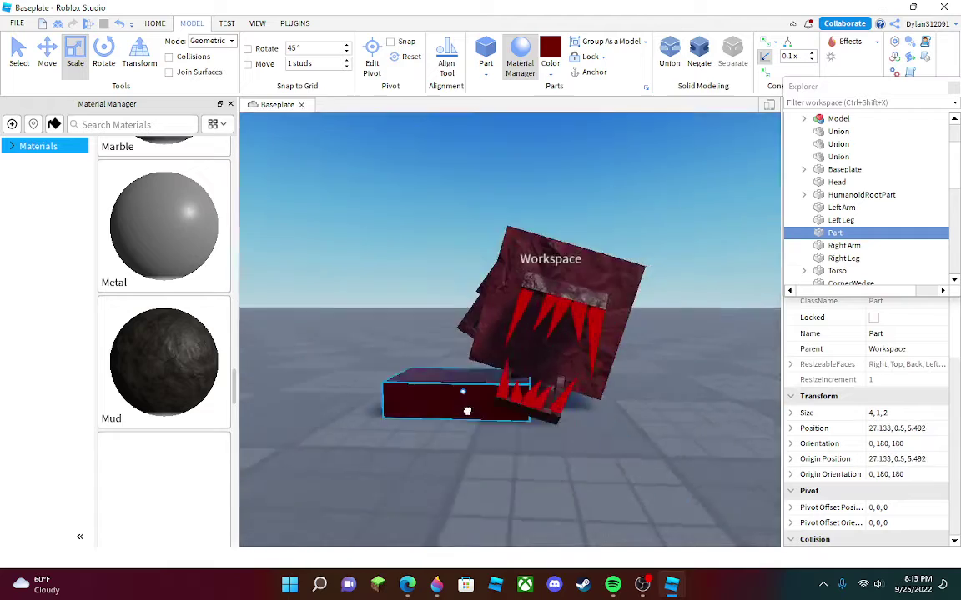
- Place the new block across the head's upper front, turned to 0, 180, 163.24, and scale it to 4, 0.701, 0.268
left_click_drag(465, 412, 443, 300)
right_click_drag(468, 414, 444, 300)
left_click_drag(444, 301, 473, 345)
left_click_drag(439, 391, 463, 316)
left_click_drag(469, 258, 468, 260)
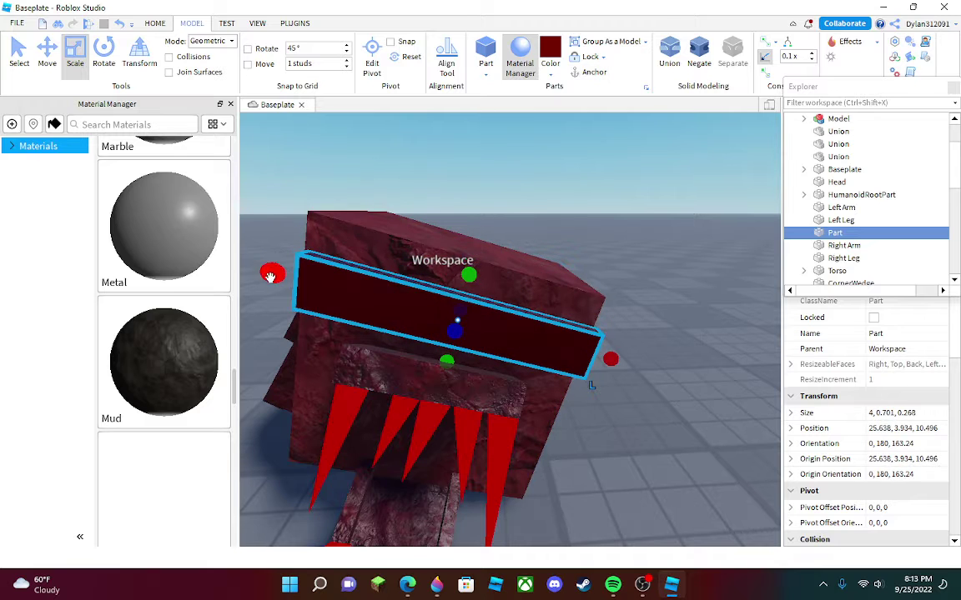
- Extend the thin block into a band wrapping the head, scaling it to about 4.067, 0.701, 3.452
left_click_drag(609, 366, 614, 367)
right_click_drag(614, 367, 505, 343)
key("d")
left_click_drag(457, 308, 427, 315)
right_click_drag(427, 315, 428, 325)
key("a")
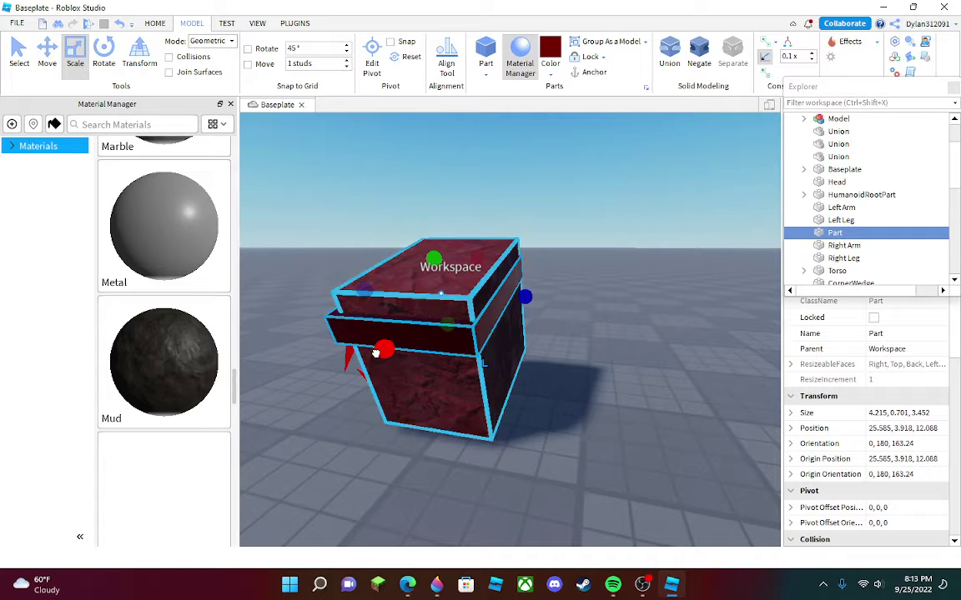
left_click_drag(382, 351, 382, 351)
key("d")
right_click_drag(382, 352, 382, 347)
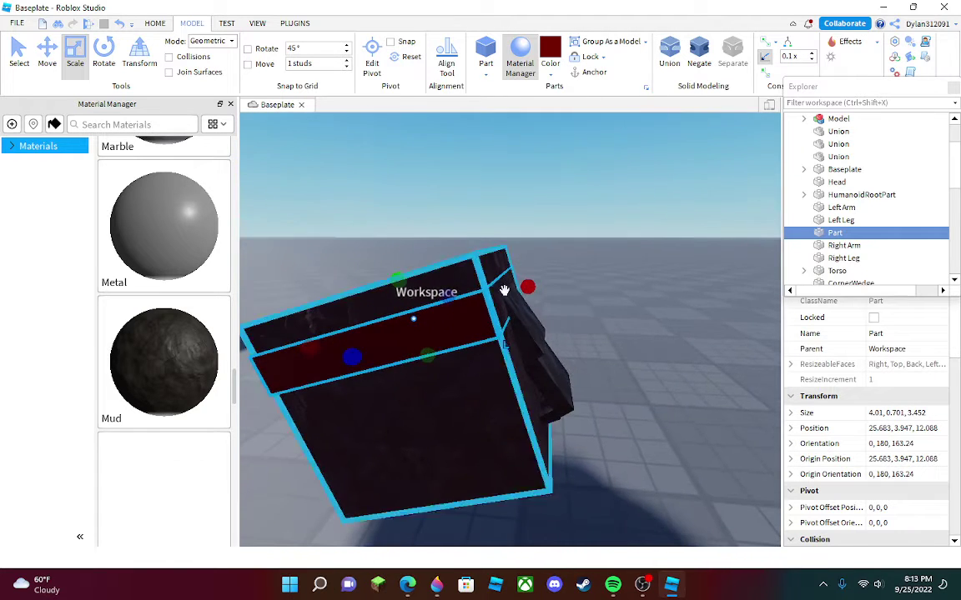
left_click(616, 303)
key("d")
right_click_drag(615, 303, 613, 304)
- Duplicate the band around the head and shorten the copy's depth to about 1.08
left_click(588, 378)
key("ctrl+d")
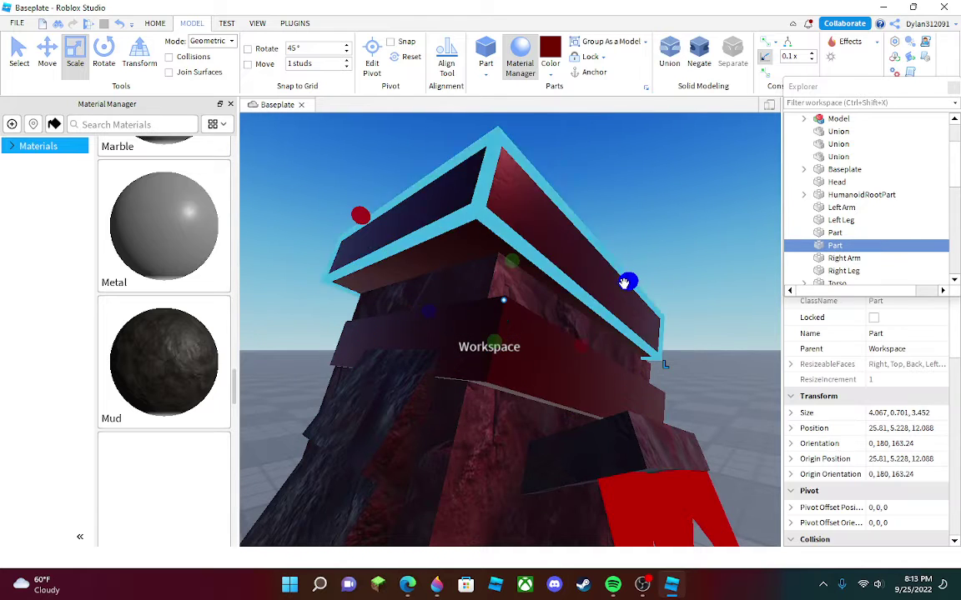
left_click_drag(628, 284, 482, 285)
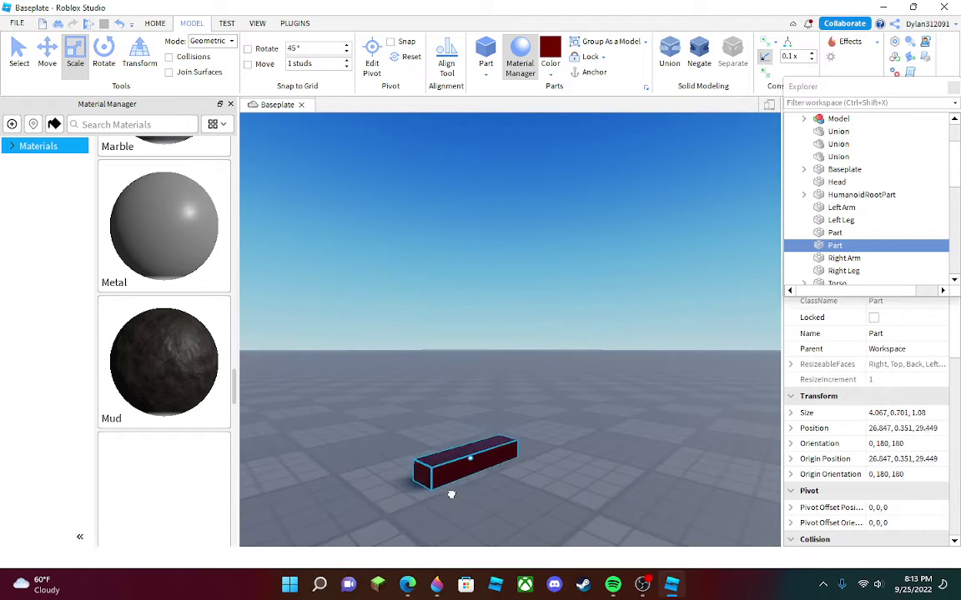
- Set the shortened copy down on the open baseplate and turn it to 90, 0, 0
left_click_drag(442, 467, 426, 498)
key("r")
key("t")
key("r")
key("r")
key("t")
key("r")
key("t")
left_click(613, 409)
right_click_drag(613, 410, 610, 403)
scroll(610, 404, "up", 4)
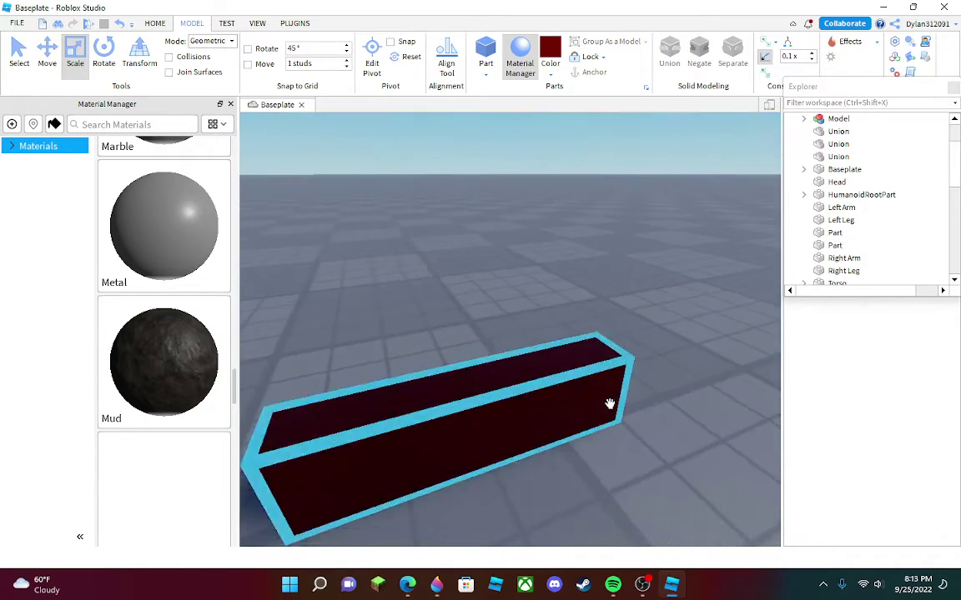
- Duplicate the block as a Neon red part and shrink it into a 3.473, 0.001, 0.952 panel on the block's front face
left_click(608, 384)
key("ctrl+d")
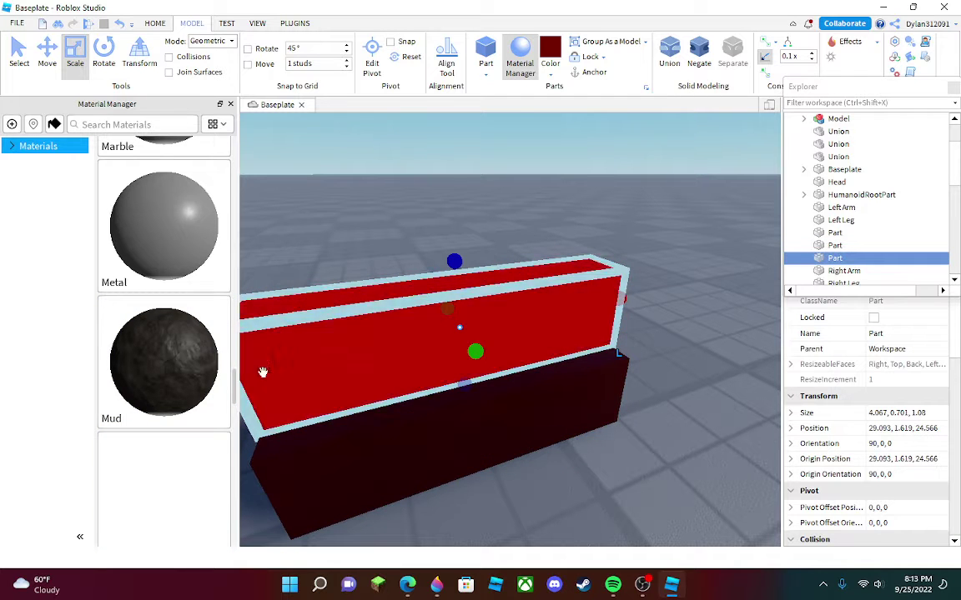
left_click(550, 72)
left_click(761, 175)
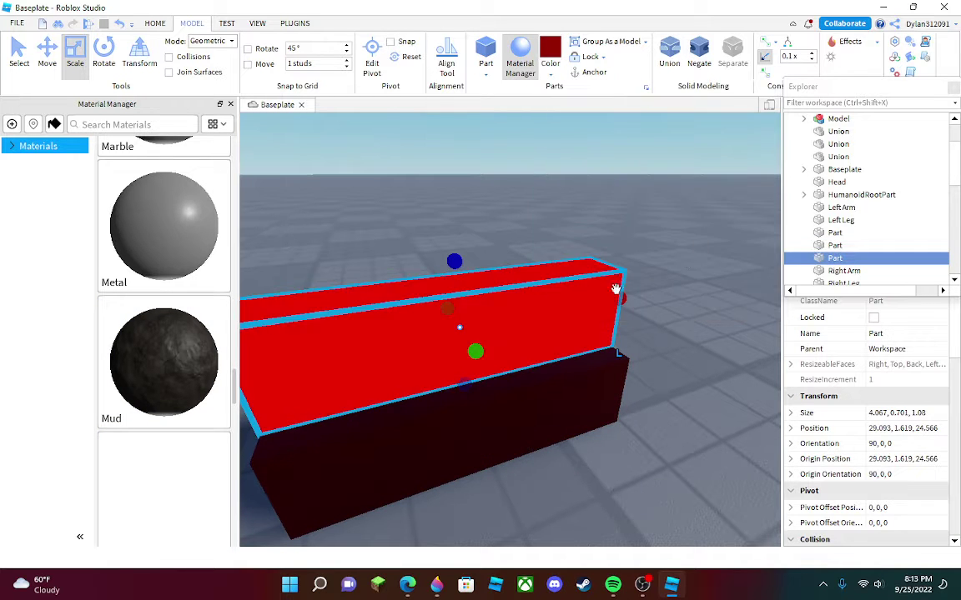
left_click_drag(475, 348, 521, 418)
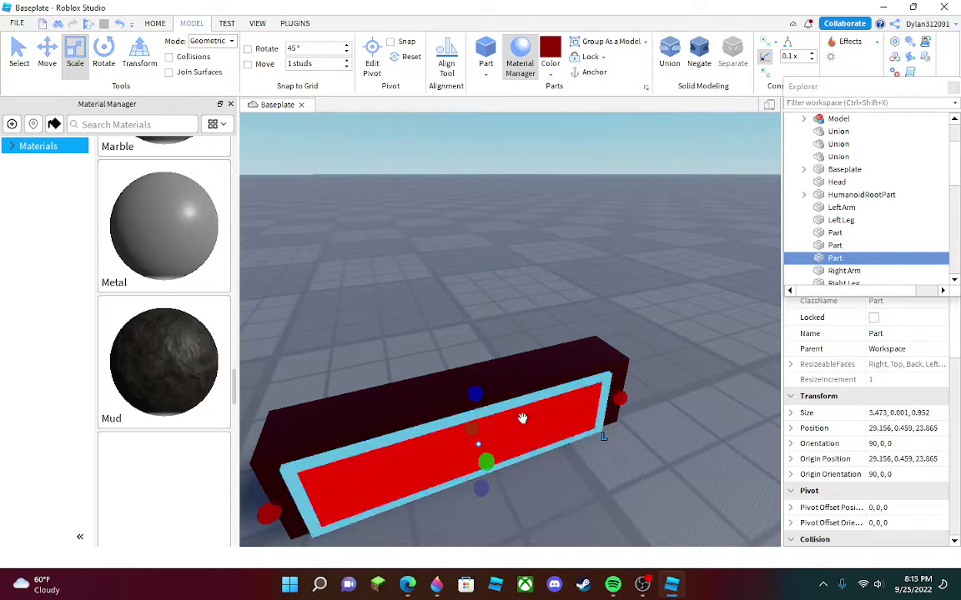
left_click(489, 296)
scroll(489, 296, "up", 4)
right_click_drag(489, 295, 439, 301)
scroll(439, 302, "down", 4)
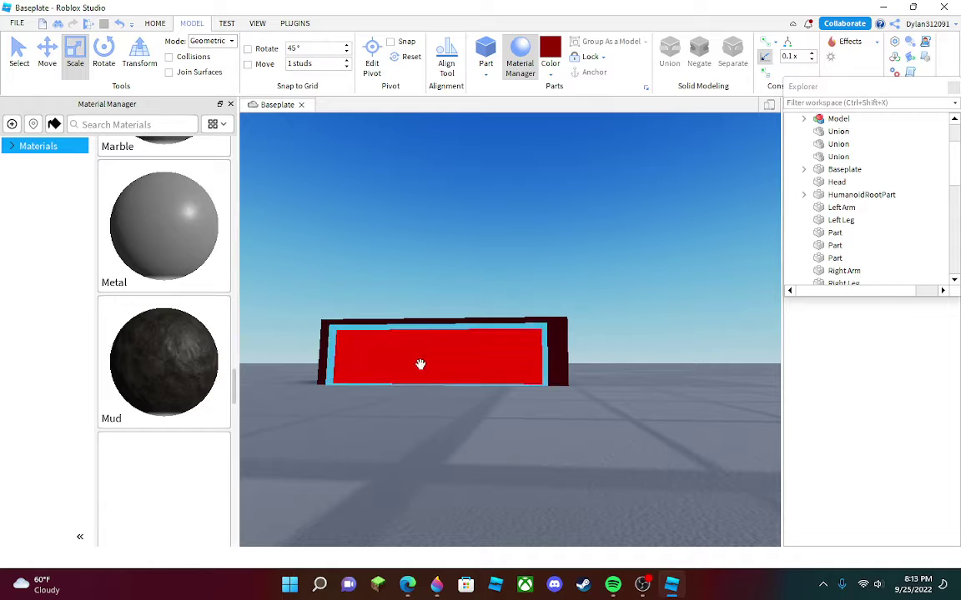
left_click(421, 365)
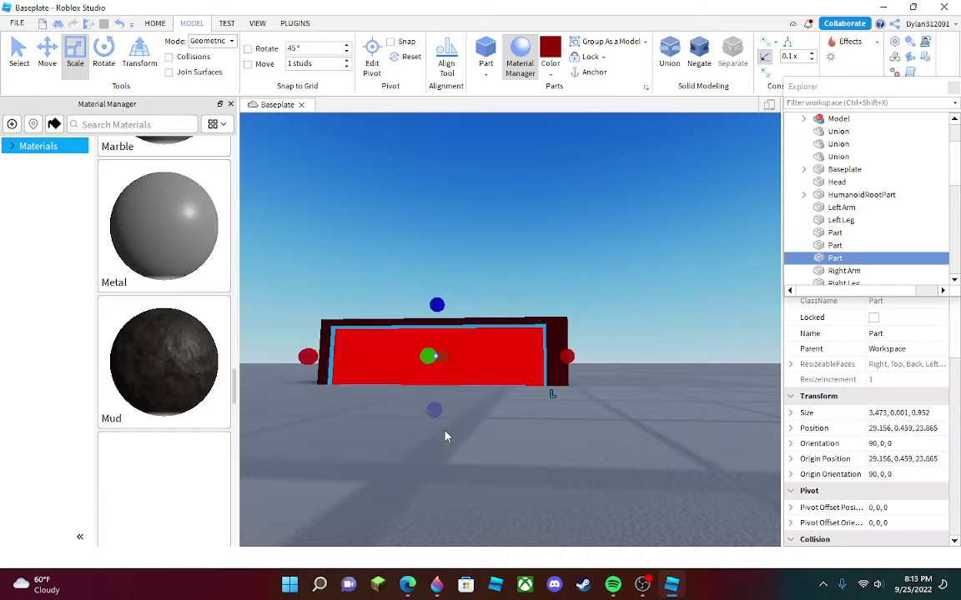
left_click(491, 460)
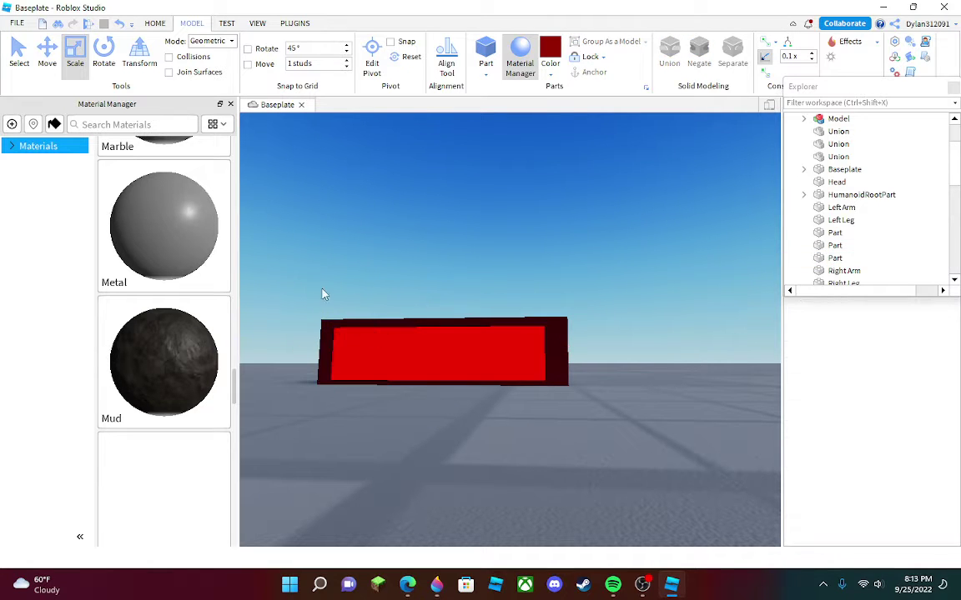
- Select the block with its red panel and place both on the head's upper front, turned to 73.24, 90, 90
left_click_drag(322, 293, 570, 425)
left_click_drag(543, 371, 502, 316)
key("r")
key("r")
key("r")
key("r")
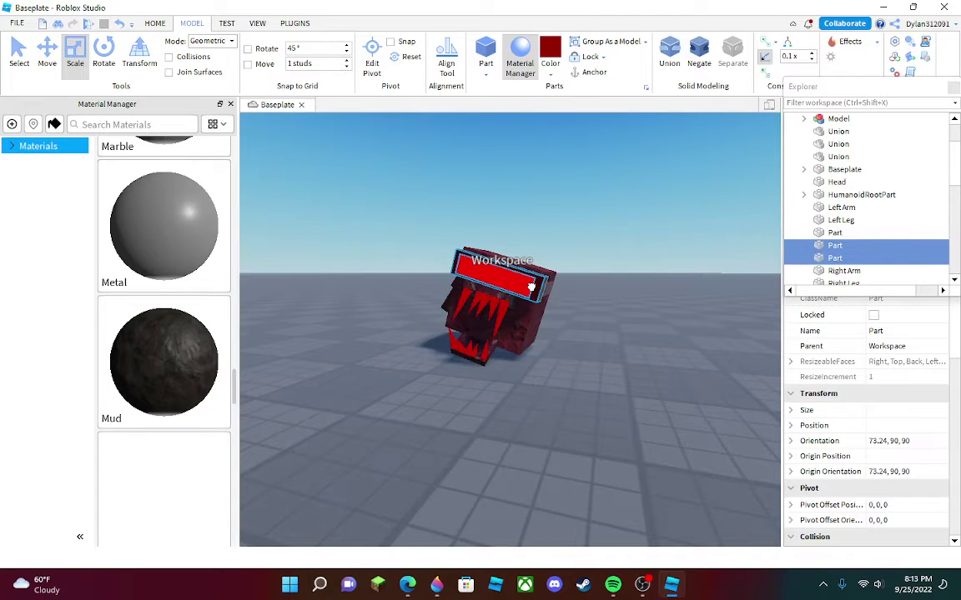
right_click_drag(533, 302, 553, 322)
scroll(553, 322, "up", 4)
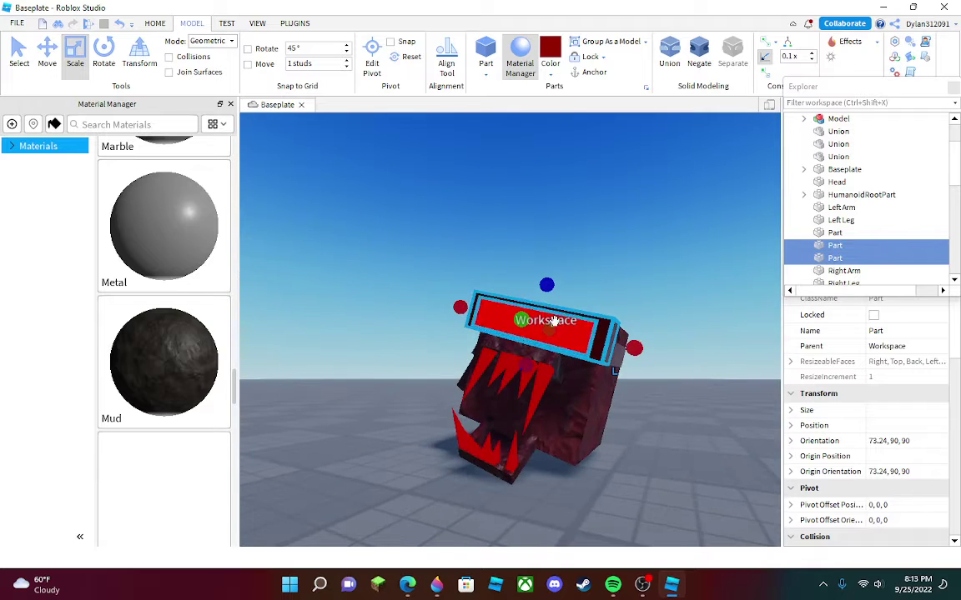
- Slide the visor block and its red panel back against the band on the head
left_click_drag(560, 276, 571, 290)
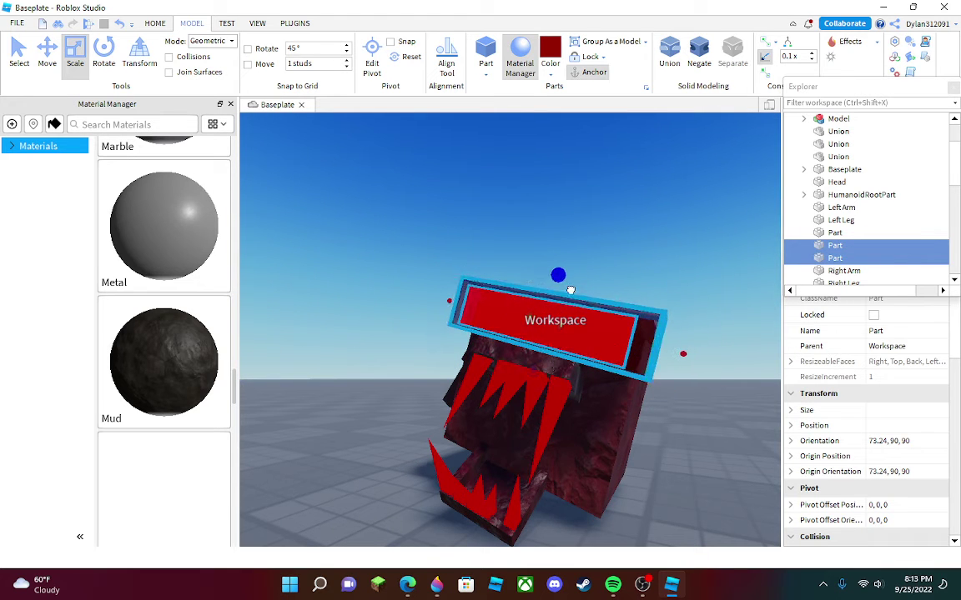
key("d")
right_click_drag(516, 232, 521, 231)
key("w")
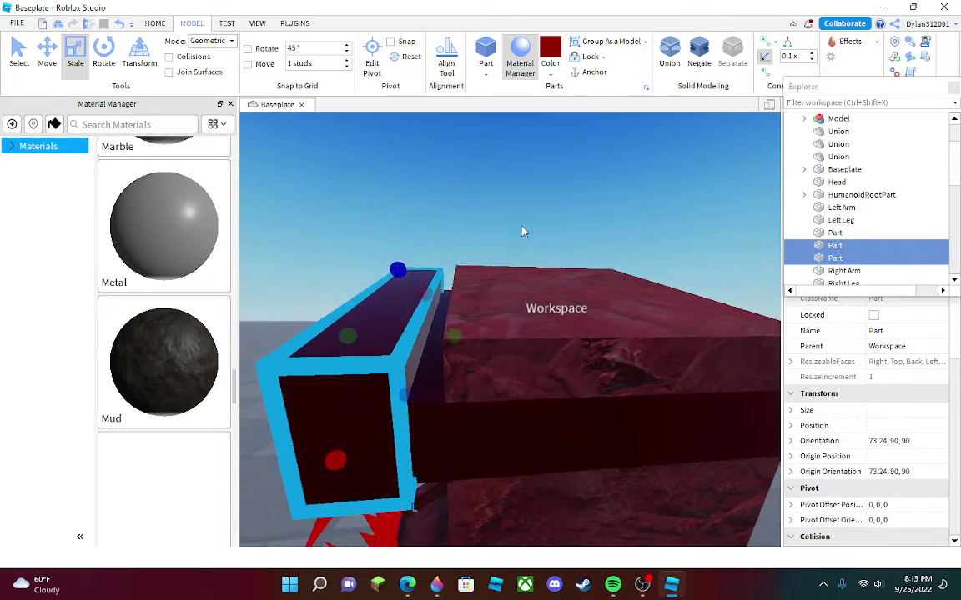
right_click_drag(501, 292, 368, 272)
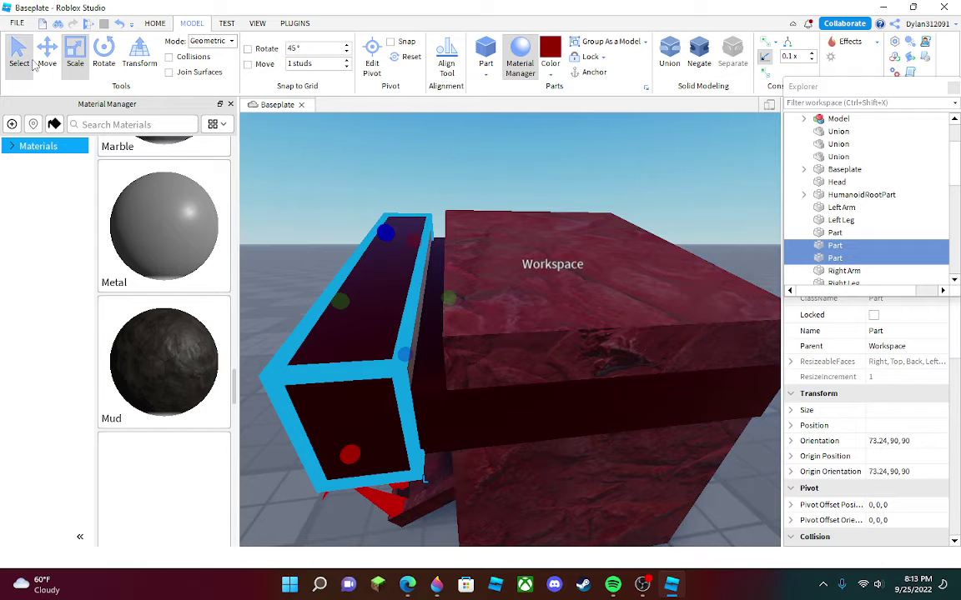
left_click(43, 63)
left_click_drag(461, 301, 478, 302)
key("a")
right_click_drag(478, 302, 480, 270)
left_click(489, 279)
key("s")
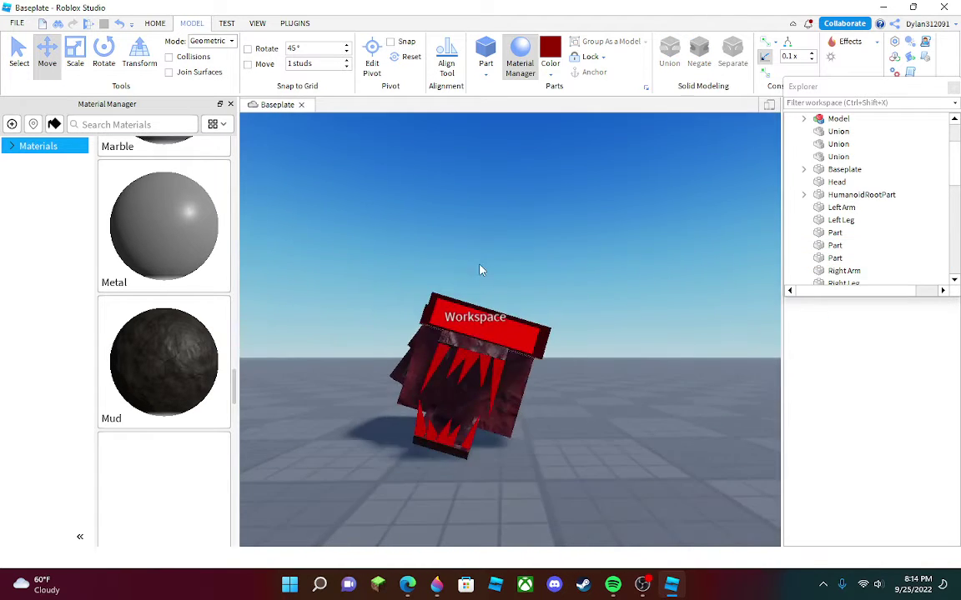
- Select the whole head assembly with its visor and set it down level on the baseplate
left_click_drag(664, 510, 667, 510)
key("a")
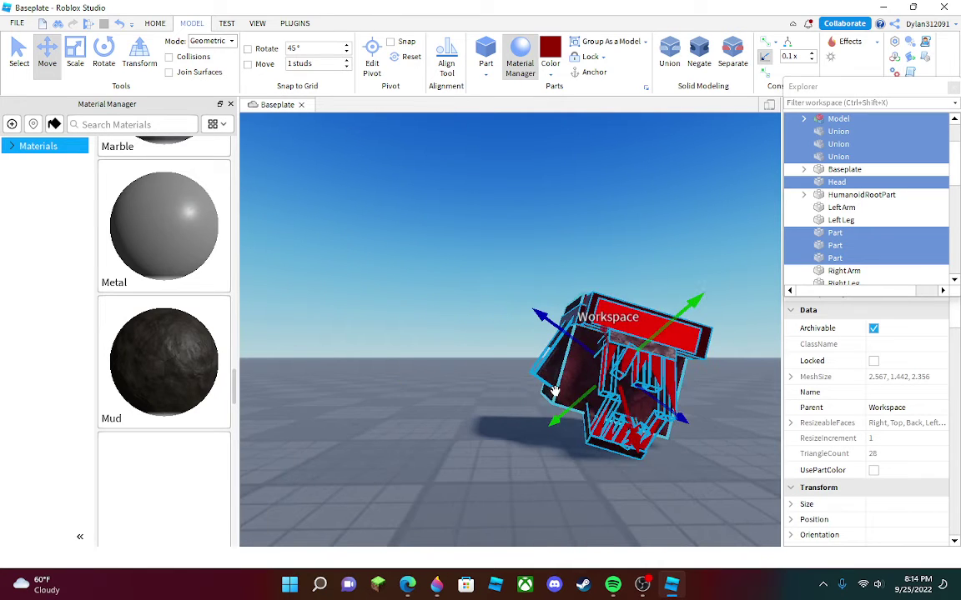
left_click_drag(593, 429, 444, 442)
- Insert a sphere, give it the Neon material, and shrink it to about 0.388, 0.388, 0.388
left_click(442, 433)
key("w")
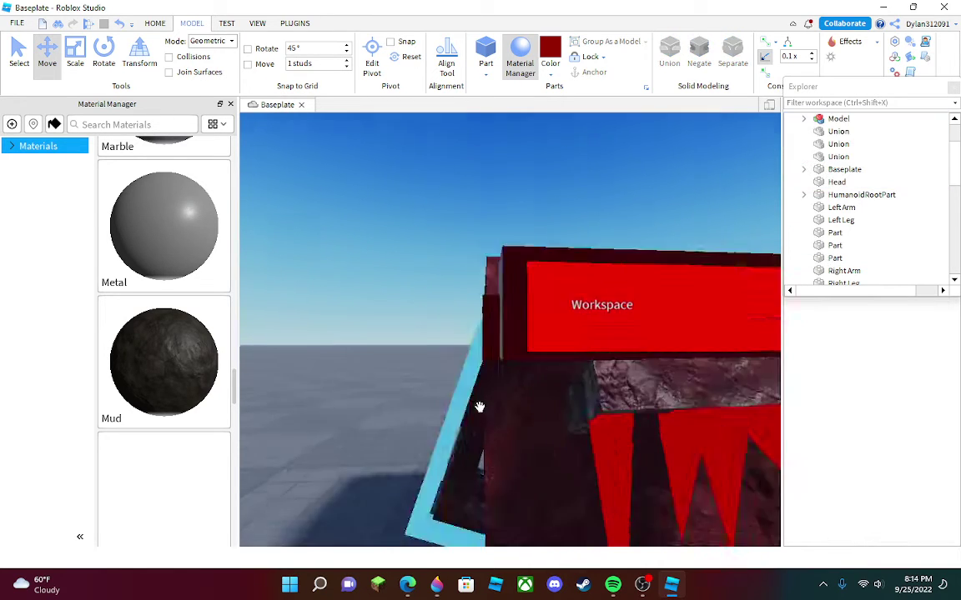
key("a")
right_click_drag(478, 407, 480, 410)
key("w")
scroll(480, 414, "down", 5)
scroll(481, 412, "up", 10)
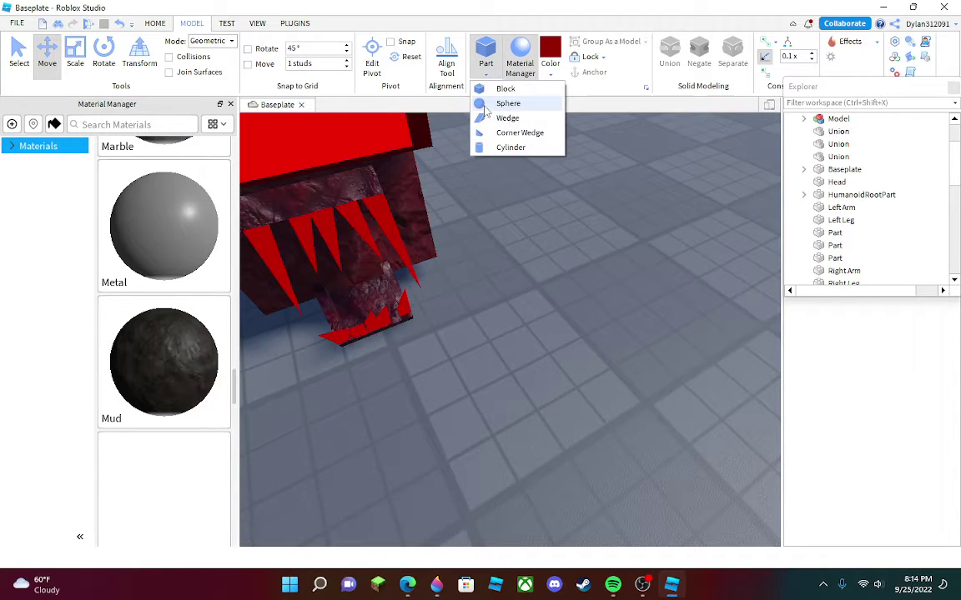
left_click(487, 106)
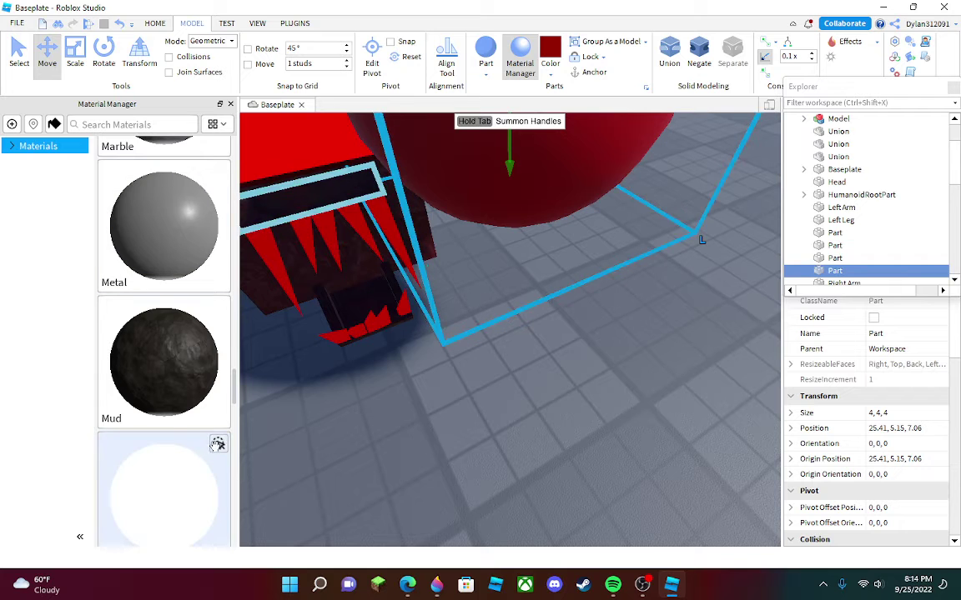
right_click_drag(322, 272, 342, 184)
scroll(532, 158, "down", 3)
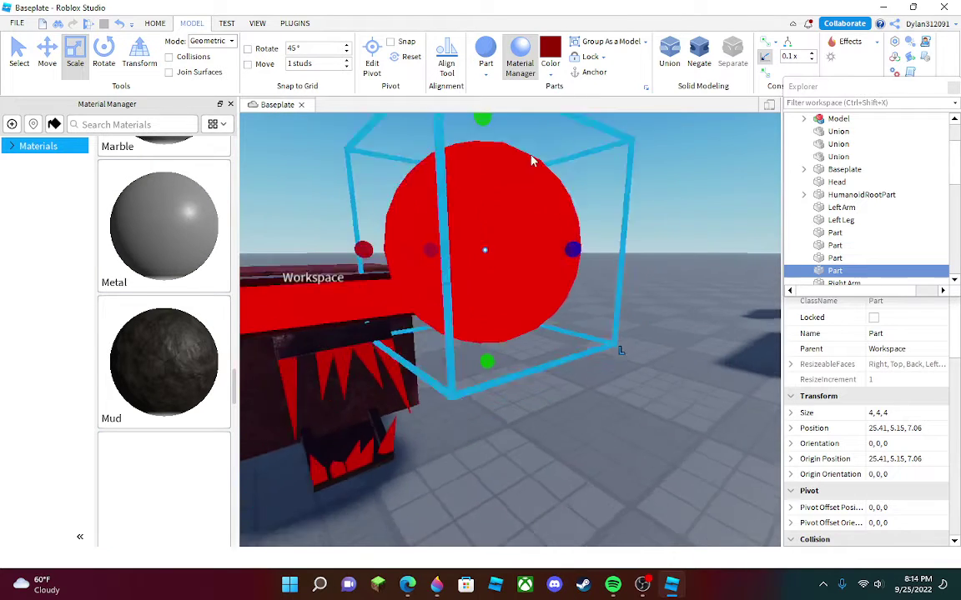
left_click_drag(492, 153, 535, 267)
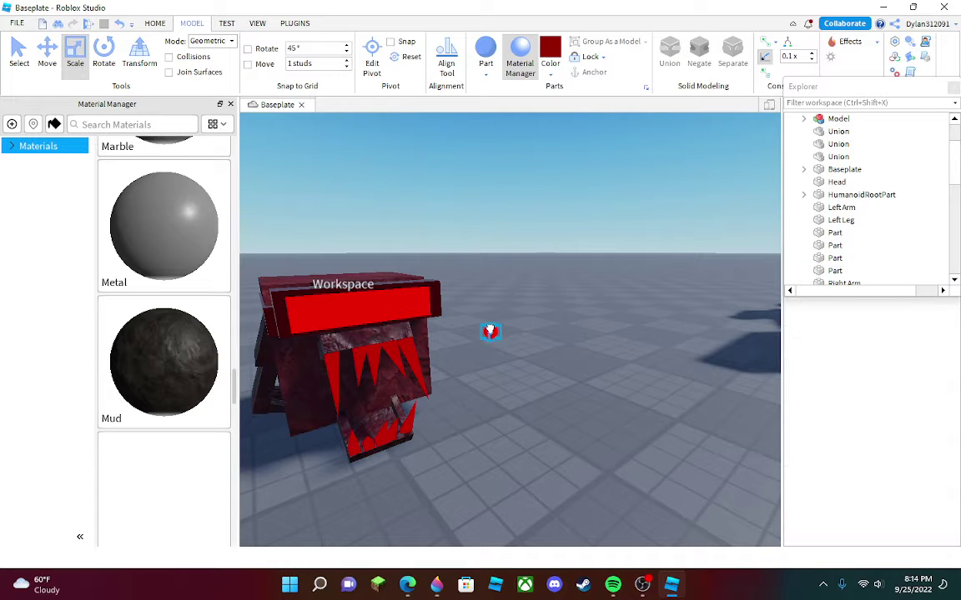
- Place the small Neon sphere on the middle of the upper jaw, just below the visor
key("w")
left_click_drag(490, 331, 475, 342)
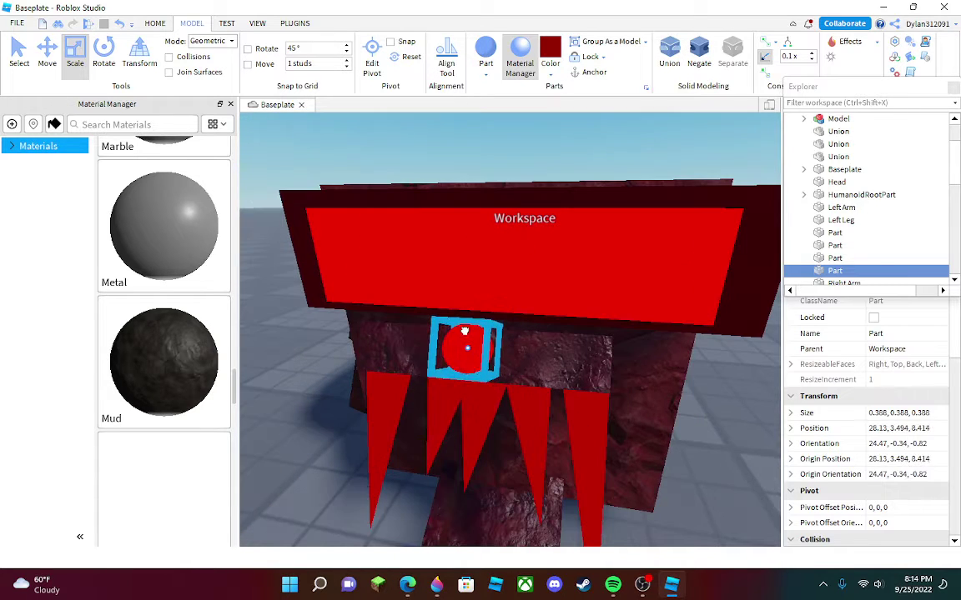
right_click_drag(468, 327, 398, 373)
key("a")
left_click(399, 373)
scroll(400, 374, "down", 5)
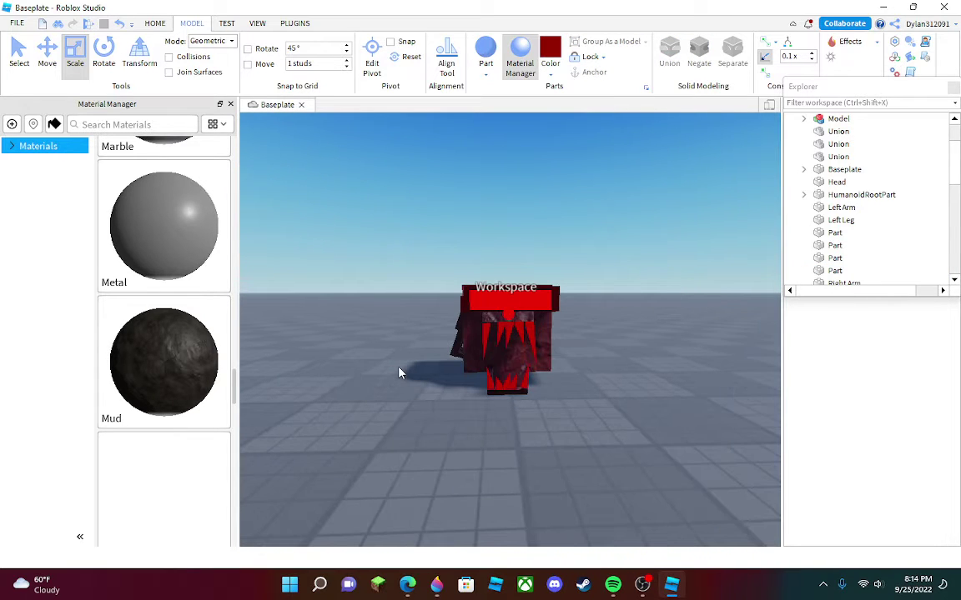
left_click_drag(384, 247, 669, 489)
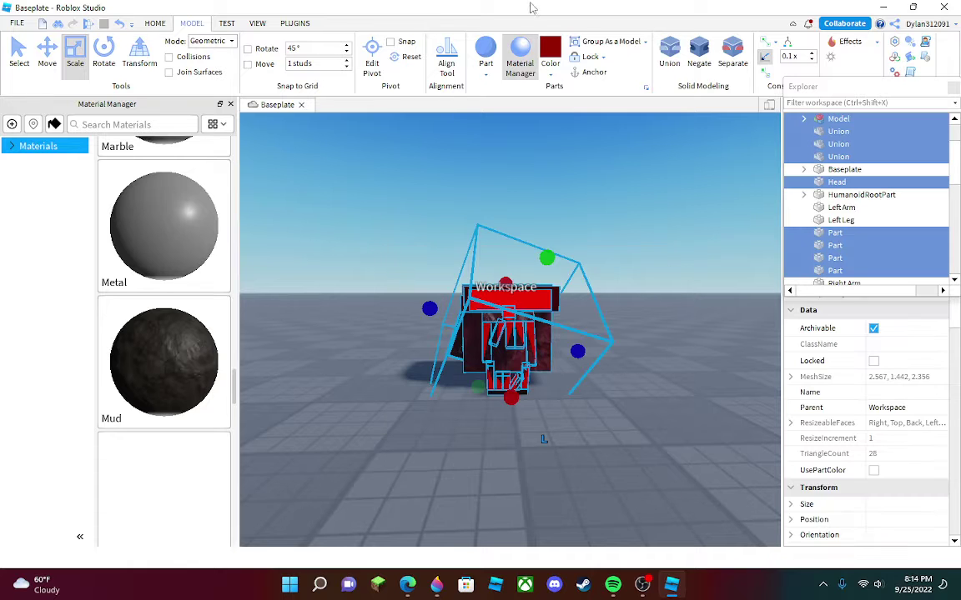
left_click(657, 176)
right_click_drag(656, 176, 613, 158)
key("d")
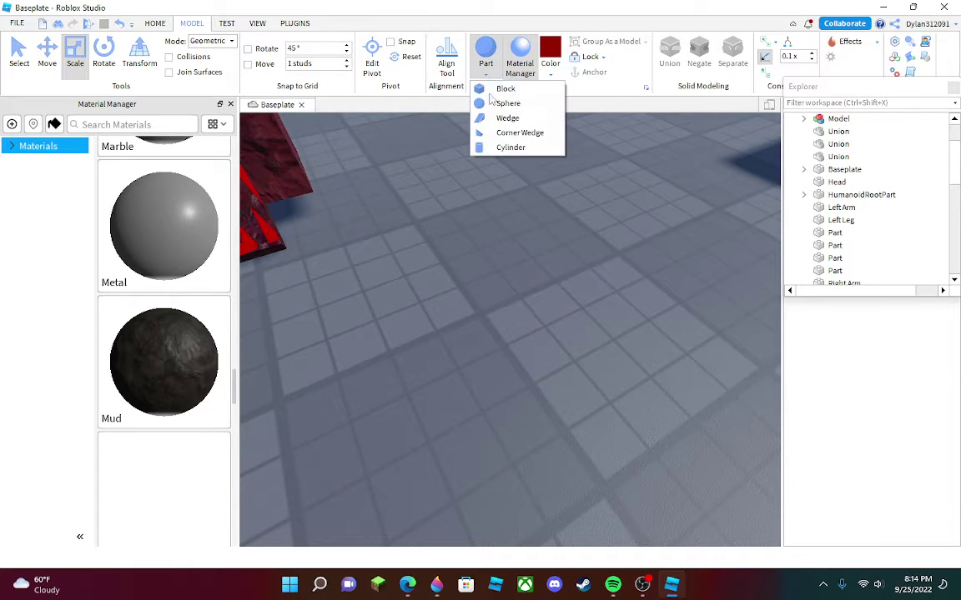
- Insert a cylinder, flatten it to a disc about 0.316 thick, and enlarge it beside the head
left_click(492, 151)
left_click_drag(392, 367, 578, 317)
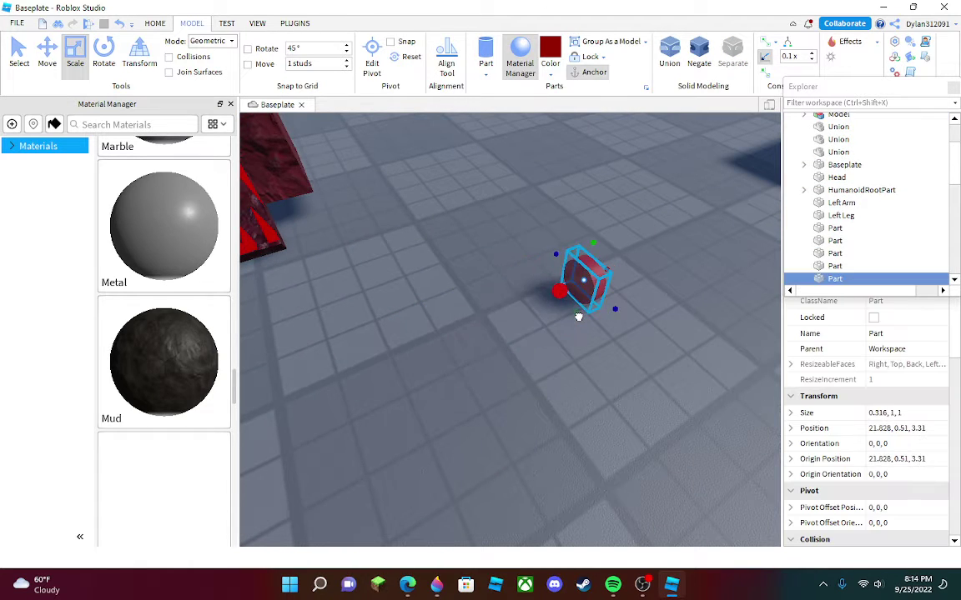
left_click_drag(585, 227, 598, 153)
left_click_drag(613, 281, 674, 372)
left_click_drag(591, 332, 582, 362)
left_click_drag(589, 307, 427, 281)
key("r")
left_click(543, 279)
right_click_drag(543, 278, 542, 270)
- Insert a wedge, turn it upright, and position it as a pointed spike at the edge of the disc
left_click(494, 117)
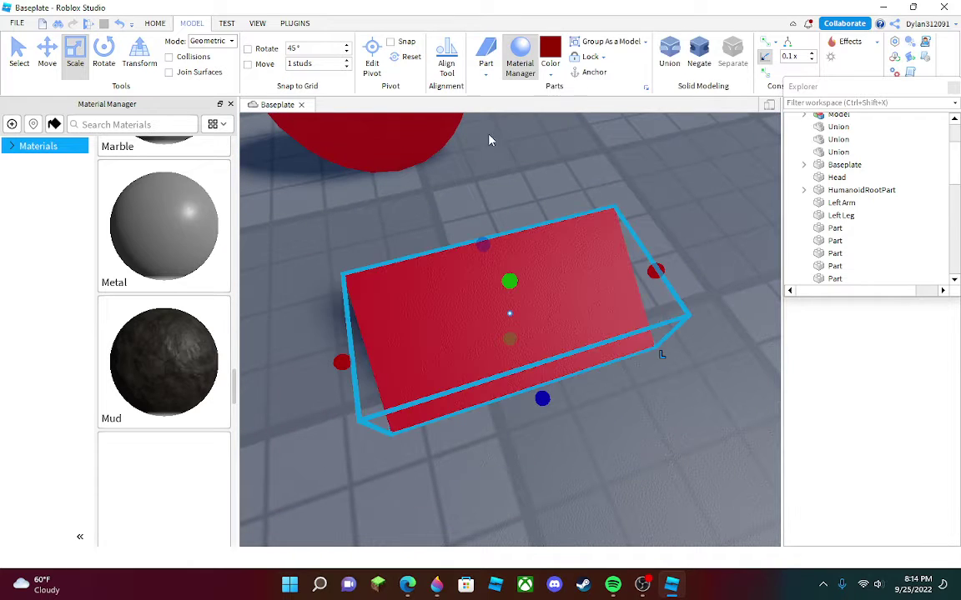
left_click_drag(533, 223, 646, 161)
key("t")
key("t")
key("r")
left_click_drag(519, 332, 540, 268)
key("r")
key("r")
key("r")
key("r")
key("r")
- Group the spike's parts as a model and make a copy of it
left_click_drag(347, 178, 662, 397)
left_click(625, 45)
left_click_drag(414, 332, 385, 377)
right_click_drag(385, 377, 385, 377)
key("ctrl+c")
key("ctrl+v")
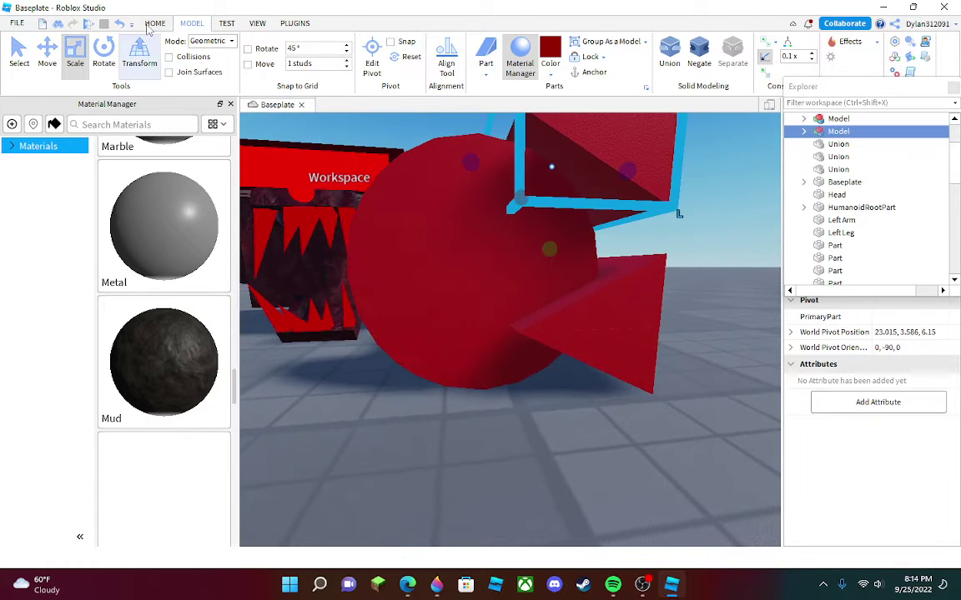
- Rotate the copied spike to -40.54, -90, 0 and move it to about 23.502, 2.136, 6.15, next to the first spike
left_click(111, 57)
left_click_drag(508, 223, 557, 305)
left_click(50, 60)
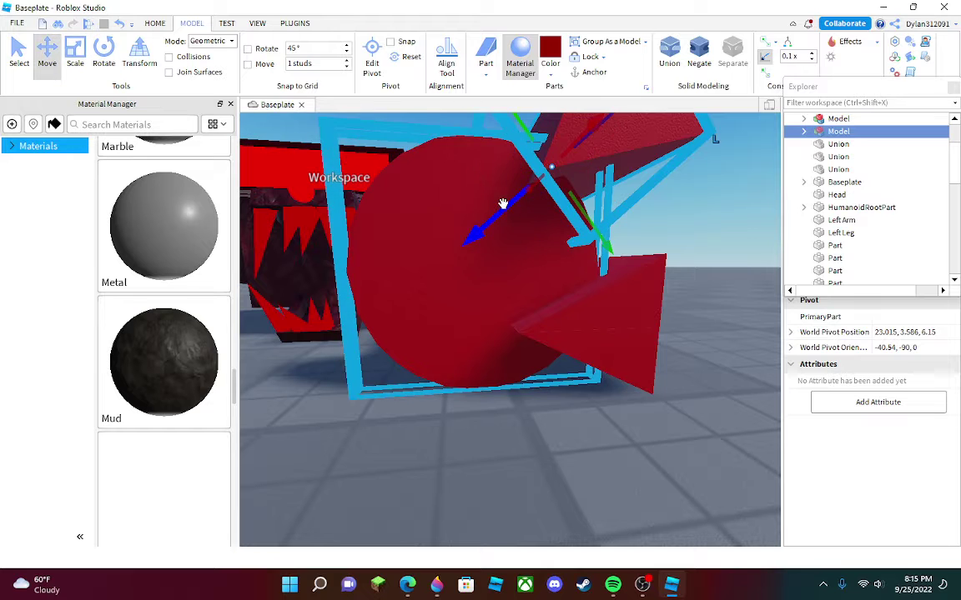
left_click_drag(503, 205, 480, 277)
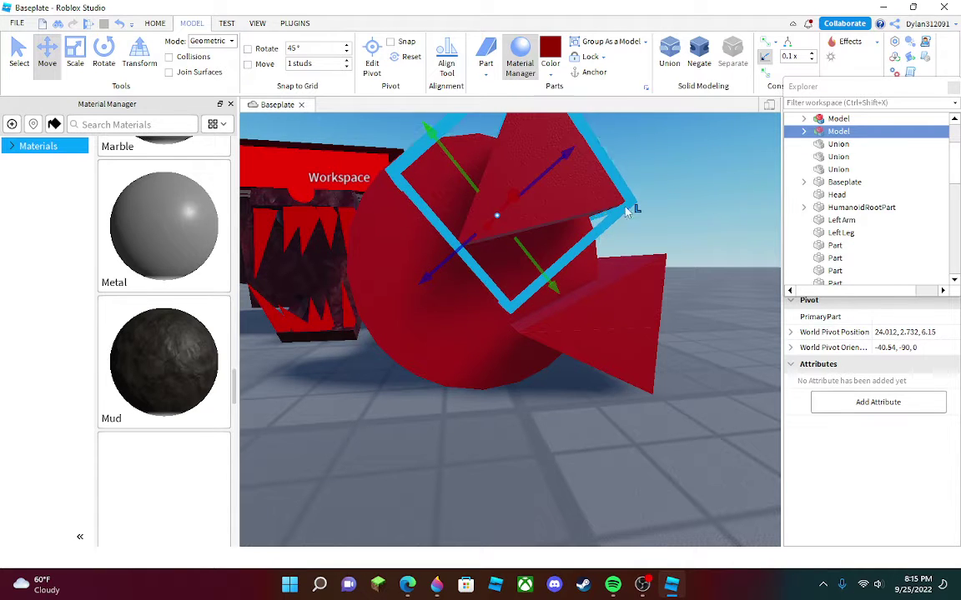
left_click_drag(546, 274, 567, 300)
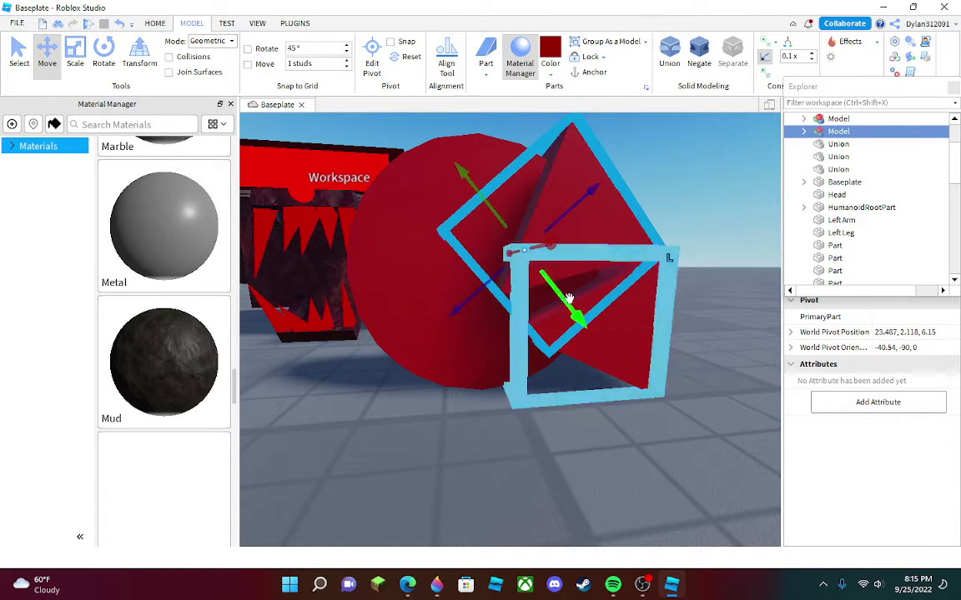
- Try to negate the two grouped spike models at the disc's edge
left_click(707, 62)
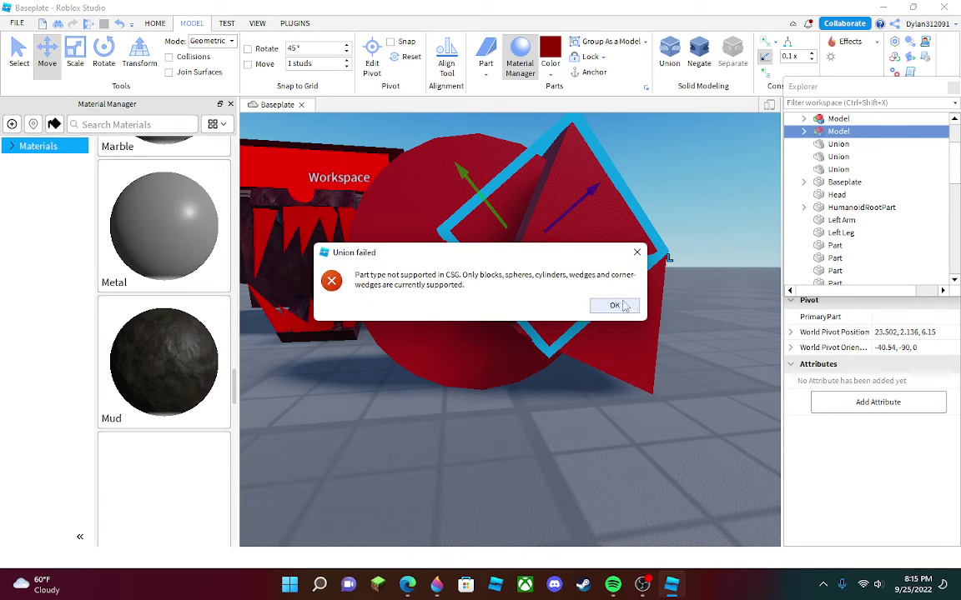
left_click(615, 306)
left_click(649, 317)
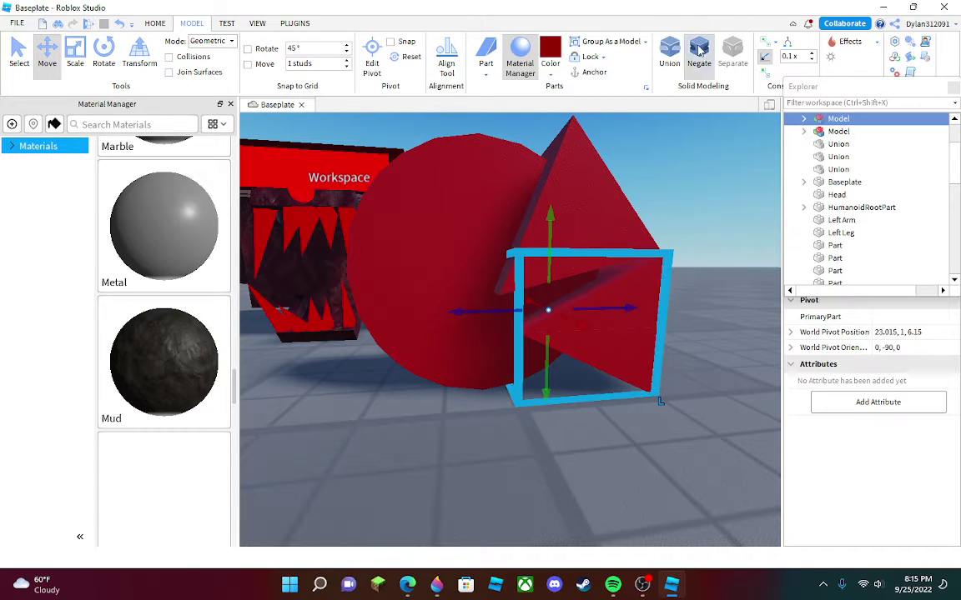
left_click(699, 50)
left_click(614, 306)
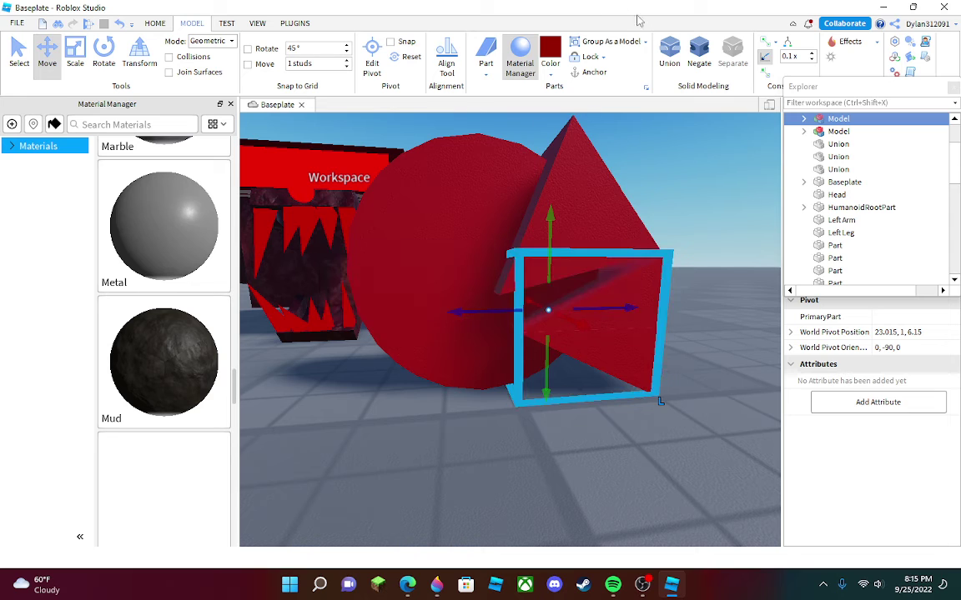
- Ungroup both spike models at the disc's edge and negate their wedges
left_click(637, 73)
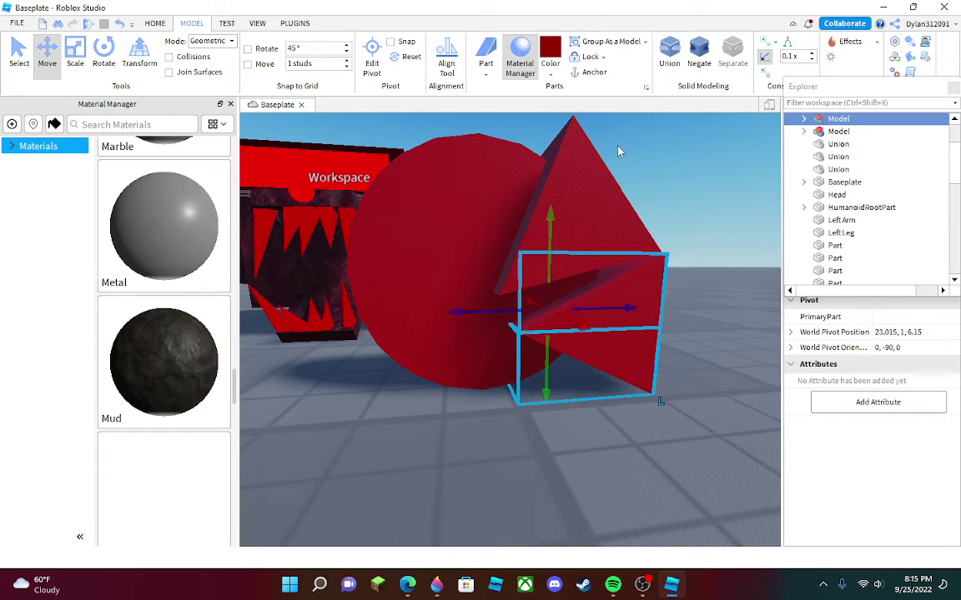
left_click(665, 140)
left_click_drag(563, 278, 531, 269)
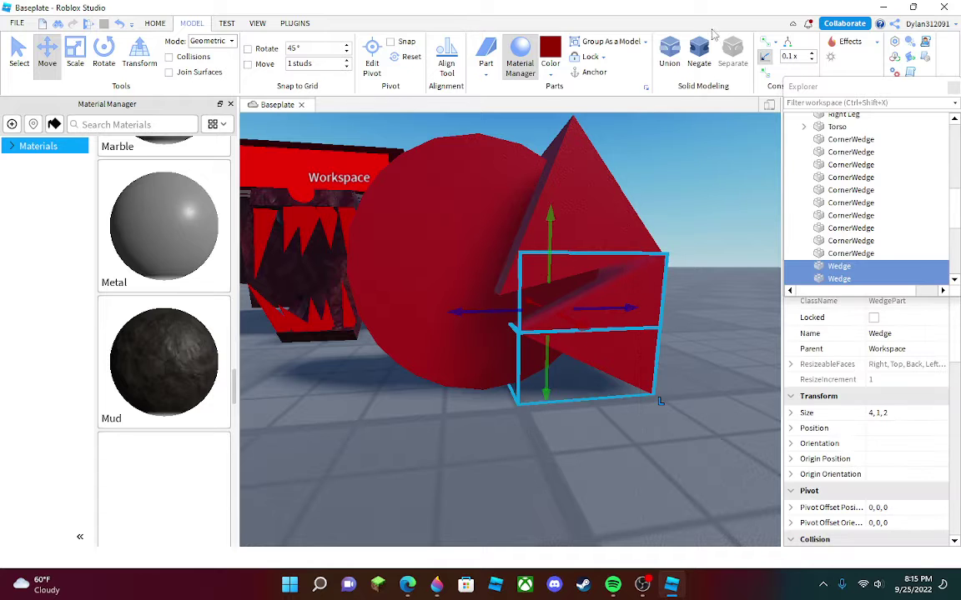
left_click(702, 52)
left_click(583, 214)
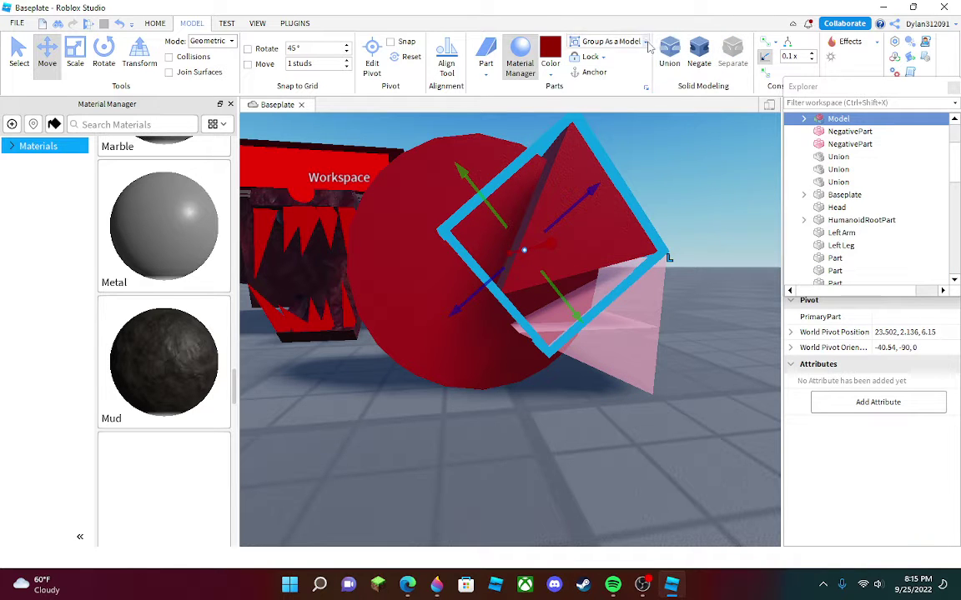
left_click(636, 71)
left_click(699, 48)
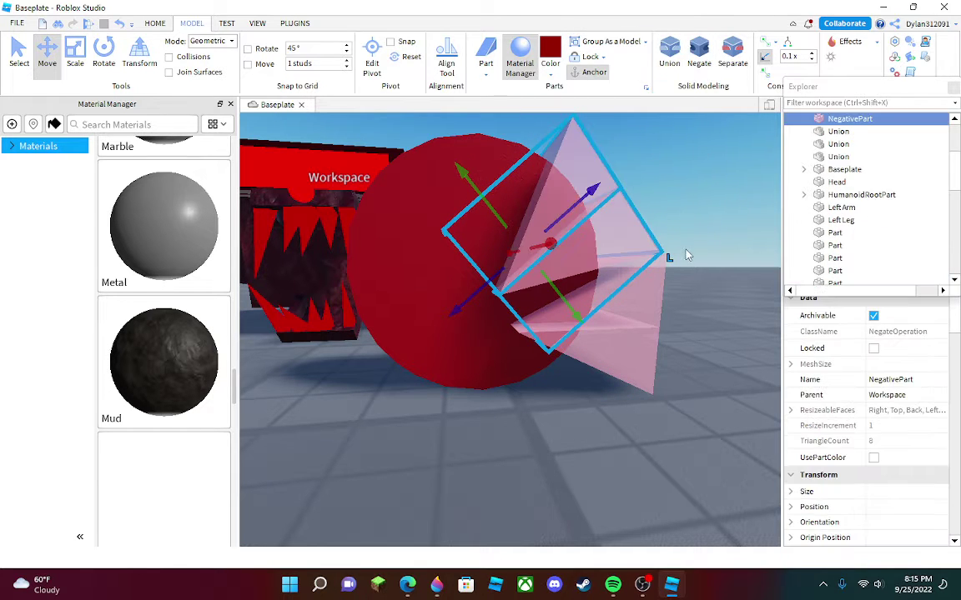
- Union the disc with all the negated wedges to cut spike-shaped notches out of its edge
left_click(686, 249)
right_click_drag(685, 249, 678, 246)
scroll(679, 247, "down", 5)
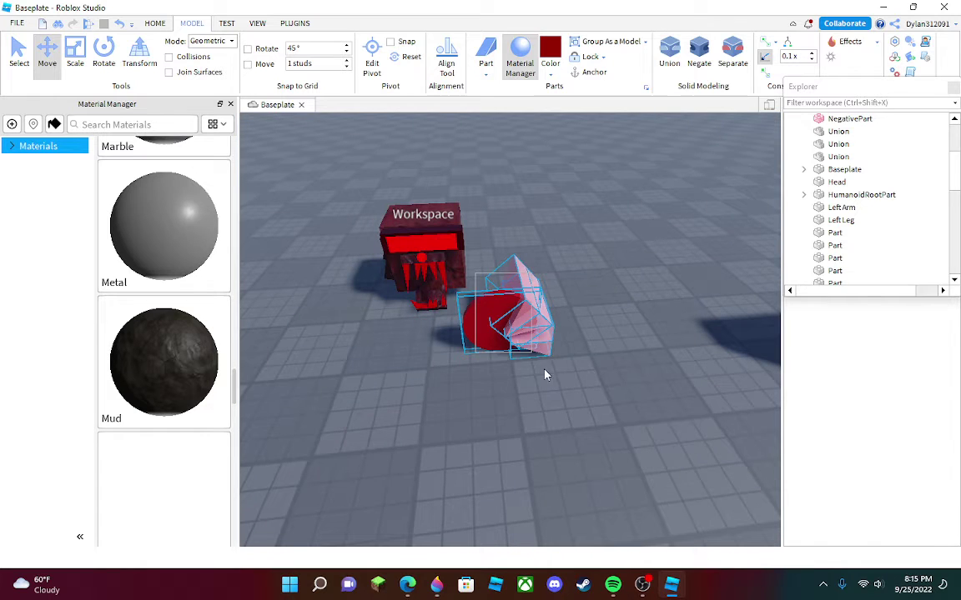
left_click_drag(544, 370, 548, 372)
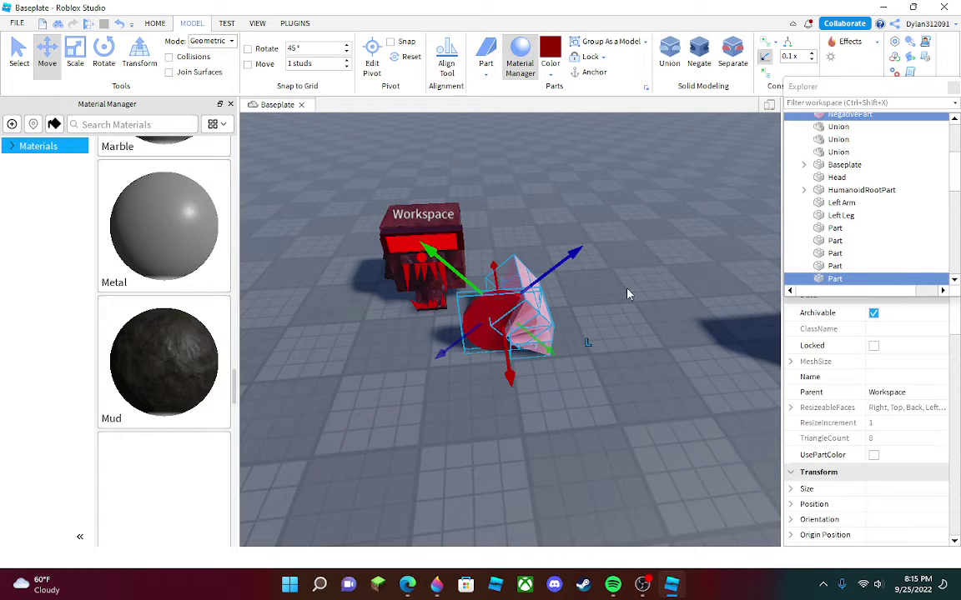
left_click(696, 47)
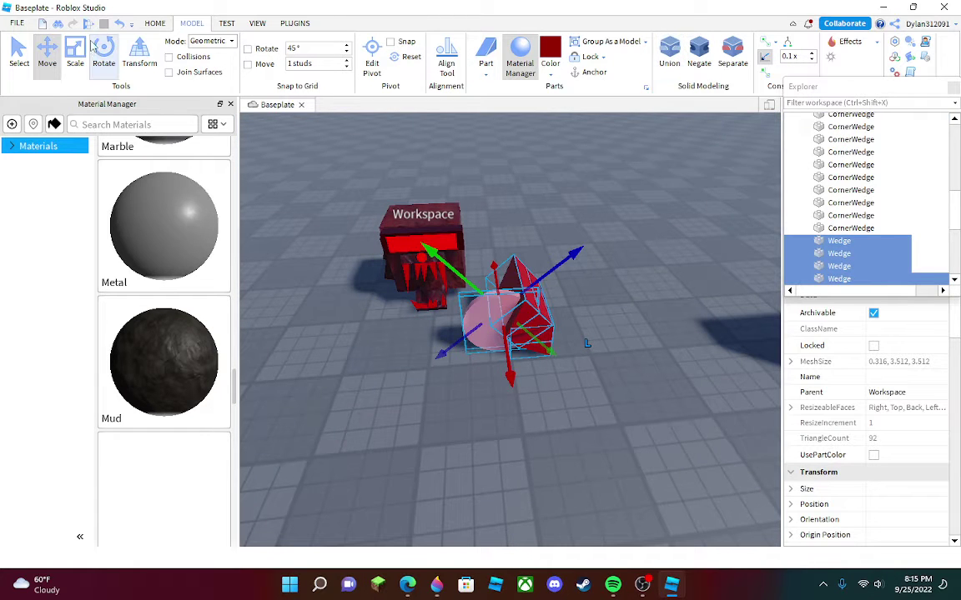
left_click(120, 24)
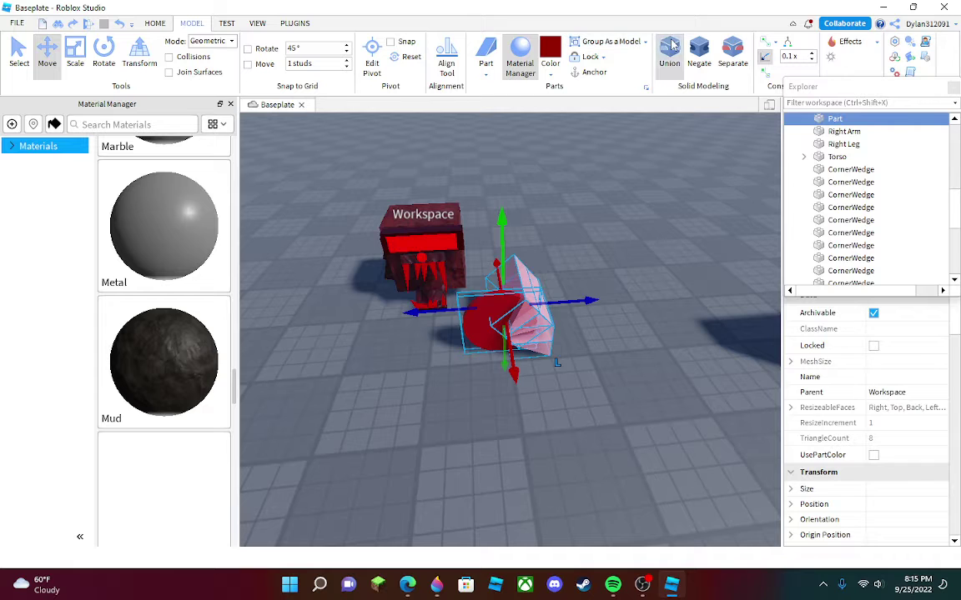
left_click(673, 45)
- Place the notched disc as an ear on the head at about 25.346, 4.957, 10.376, oriented 0, -90, 180, and apply the Mud material
left_click(605, 270)
scroll(492, 350, "up", 5)
left_click_drag(493, 352, 484, 332)
right_click_drag(493, 352, 484, 333)
left_click_drag(484, 333, 545, 292)
scroll(481, 337, "down", 5)
left_click_drag(665, 272, 631, 277)
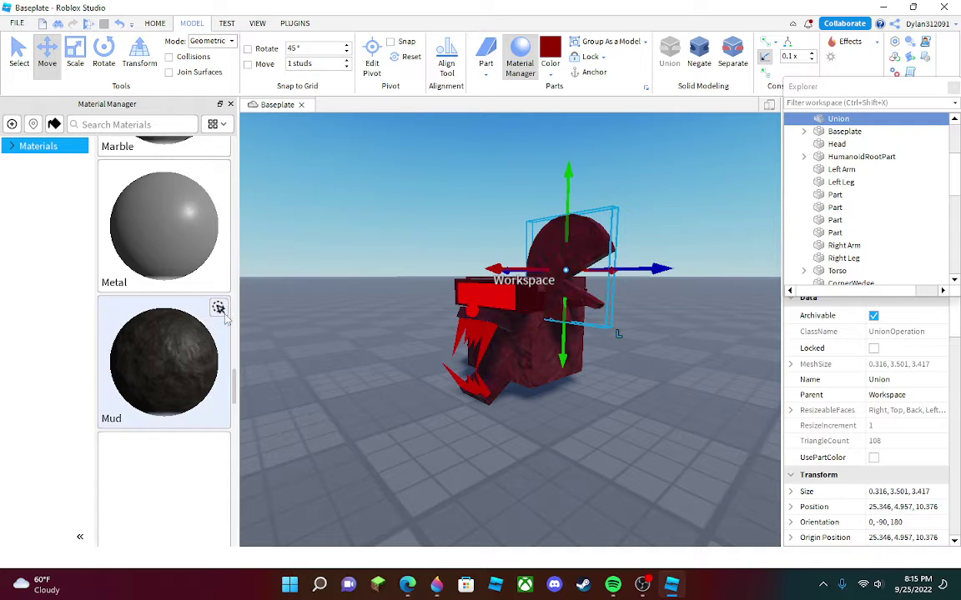
left_click(410, 351)
key("a")
right_click_drag(409, 351, 409, 351)
left_click(548, 320)
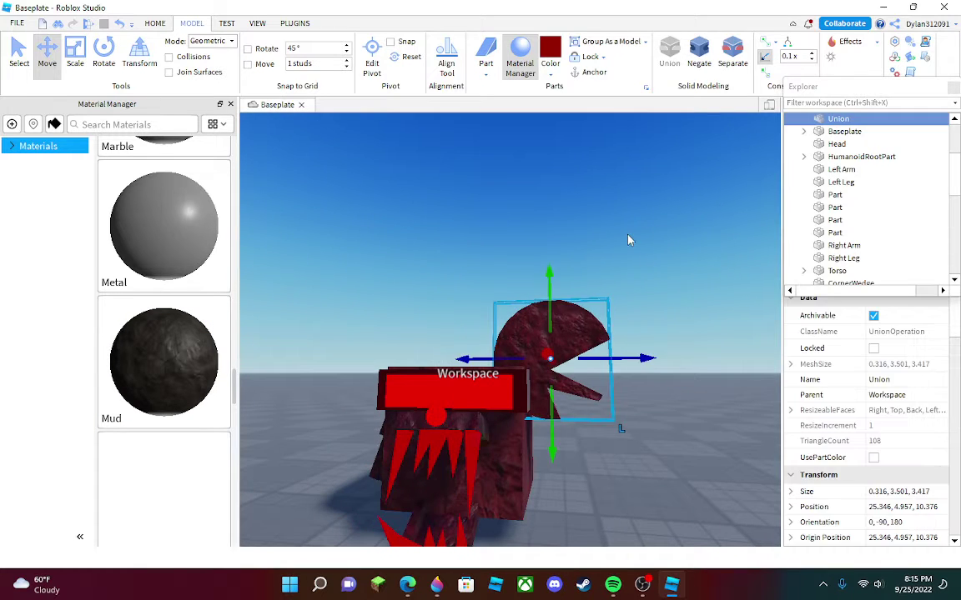
- Insert a cylinder, flatten it to about 0.272 thick, and enlarge it to a disc about 4.29 by 4.28
left_click(629, 241)
right_click_drag(628, 242, 628, 251)
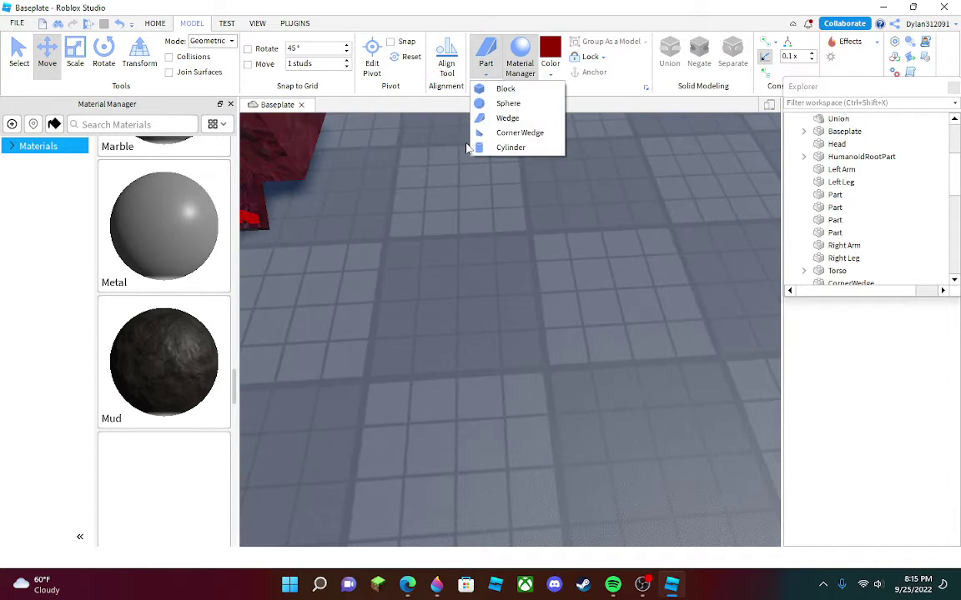
left_click(504, 147)
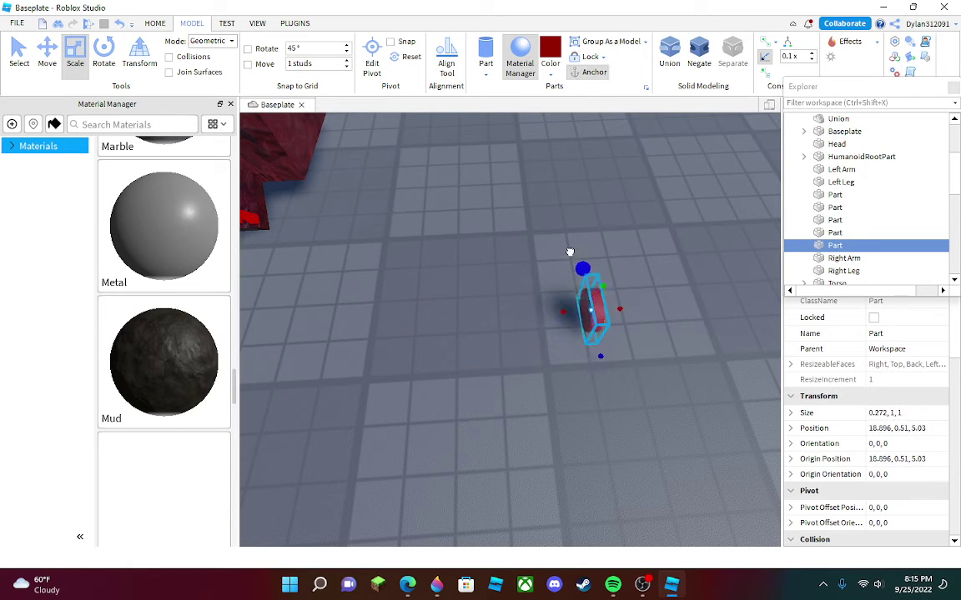
left_click_drag(600, 269, 630, 325)
left_click_drag(625, 379, 626, 383)
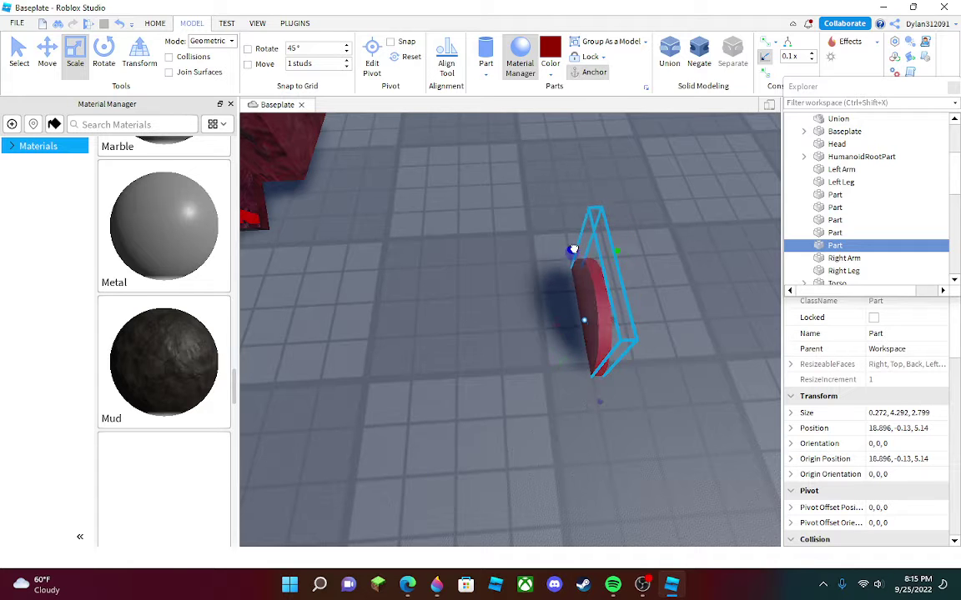
left_click_drag(572, 218, 577, 307)
- Turn the new disc to orientation 0, 90, 0 beside the head and reduce its height to about 2.979
key("ctrl+r")
right_click_drag(577, 309, 577, 307)
left_click_drag(577, 307, 592, 314)
right_click_drag(593, 313, 564, 338)
left_click_drag(592, 314, 564, 344)
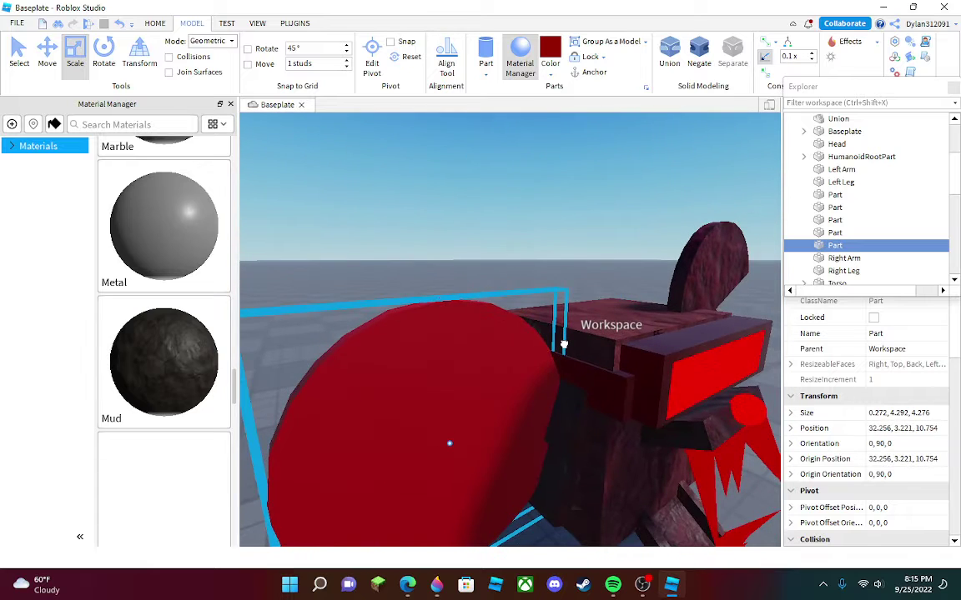
right_click_drag(573, 339, 562, 334)
scroll(562, 333, "down", 4)
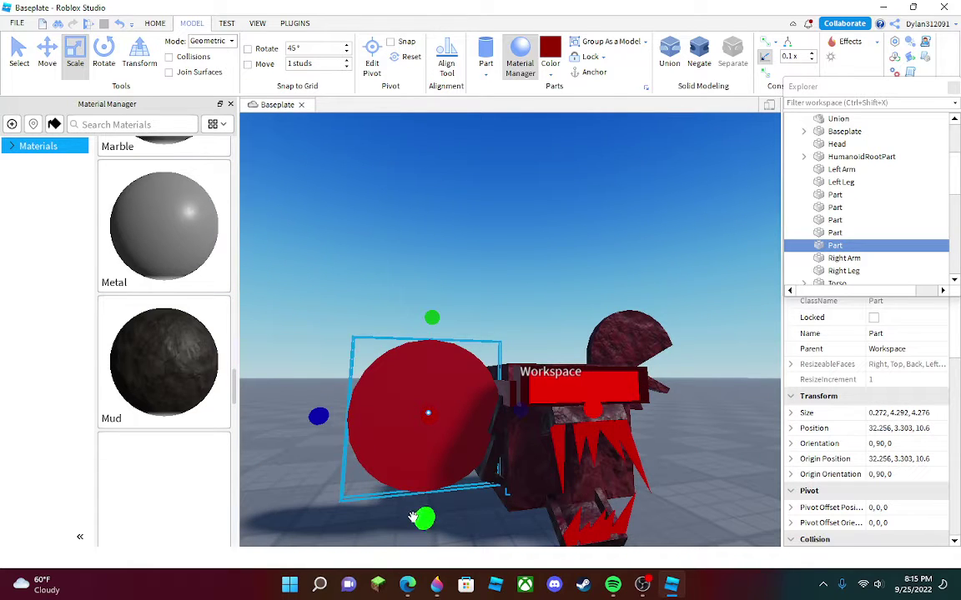
left_click_drag(412, 518, 426, 469)
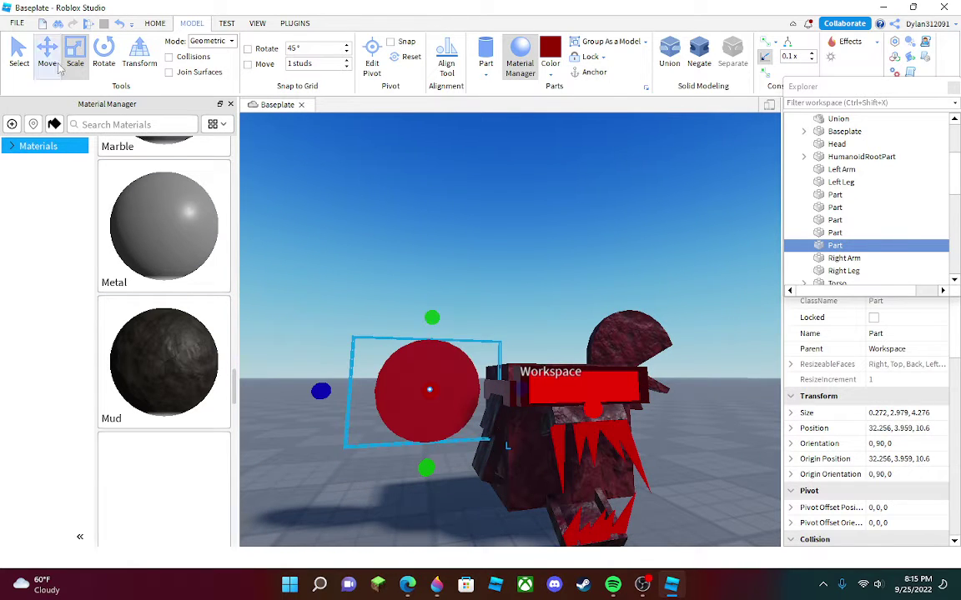
- Move the disc to about 30.838, 5.174, 10.6 as the head's second ear and apply the Mud material
left_click_drag(524, 387, 556, 388)
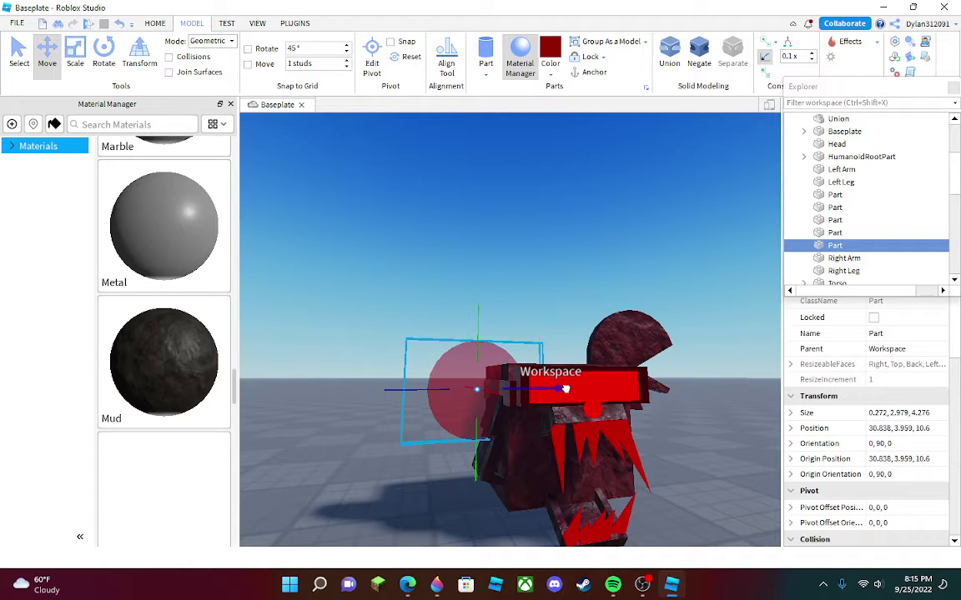
left_click_drag(475, 332, 477, 292)
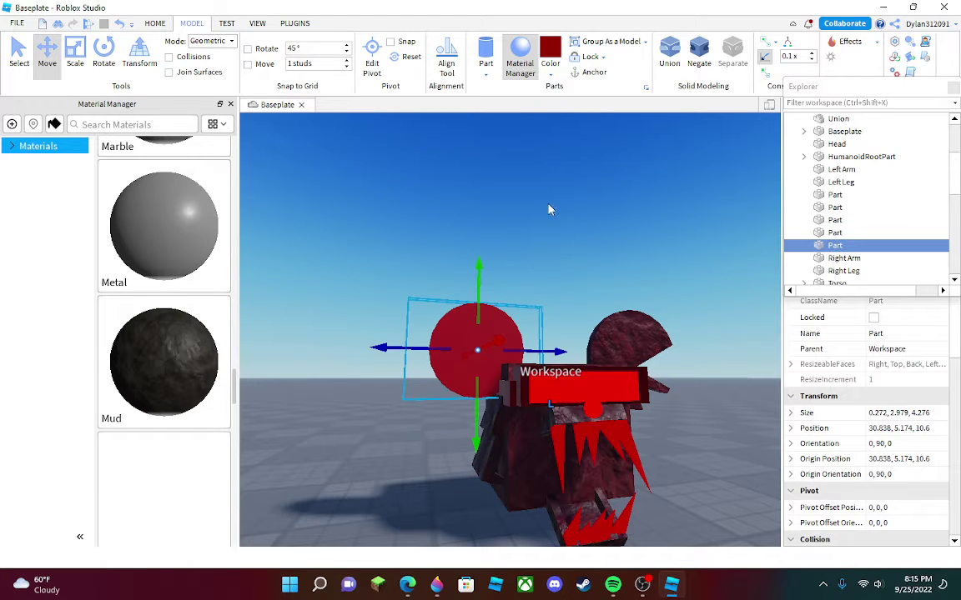
left_click(218, 307)
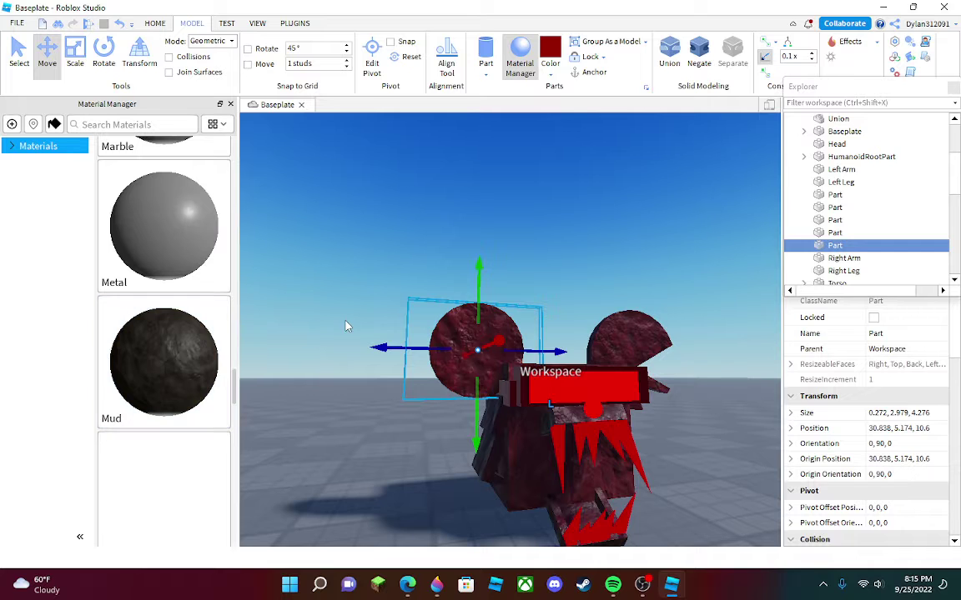
left_click(345, 323)
- Group all parts of the monster head as one model and delete the leftover rig part
scroll(352, 342, "down", 4)
scroll(434, 290, "up", 1)
left_click_drag(370, 262, 694, 520)
left_click_drag(488, 371, 477, 440)
left_click(600, 468)
right_click_drag(601, 468, 601, 468)
key("s")
left_click_drag(521, 343, 494, 439)
key("a")
key("Delete")
- Colour the torso block dark red
left_click_drag(678, 353, 453, 421)
left_click(441, 269)
key("w")
right_click_drag(441, 269, 441, 266)
left_click(467, 155)
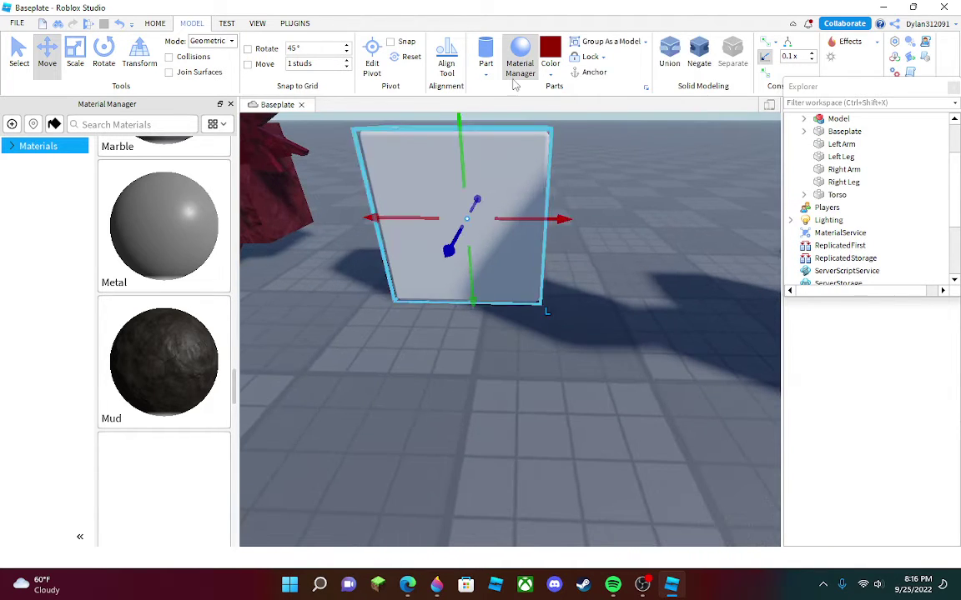
left_click(551, 50)
left_click(554, 76)
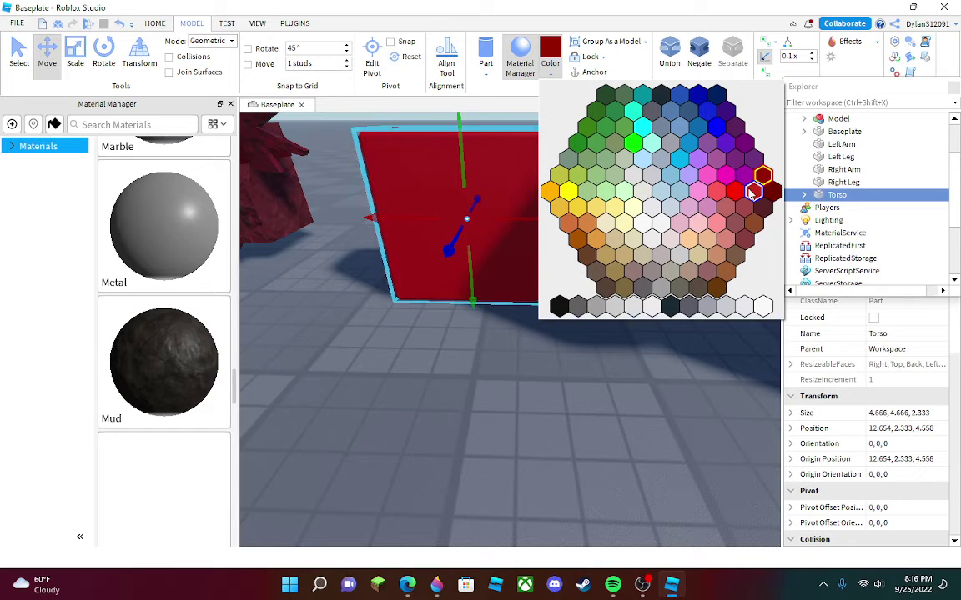
left_click(627, 362)
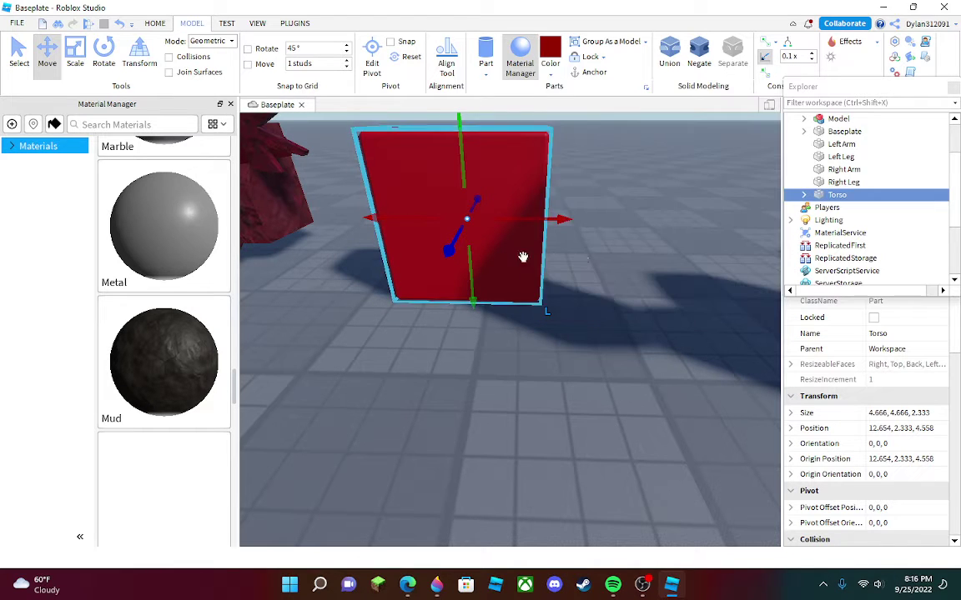
- Insert a block, turn it upright to orientation 0, -90, -90, and place it against the front of the torso
left_click(642, 246)
right_click_drag(642, 245, 640, 249)
left_click(484, 74)
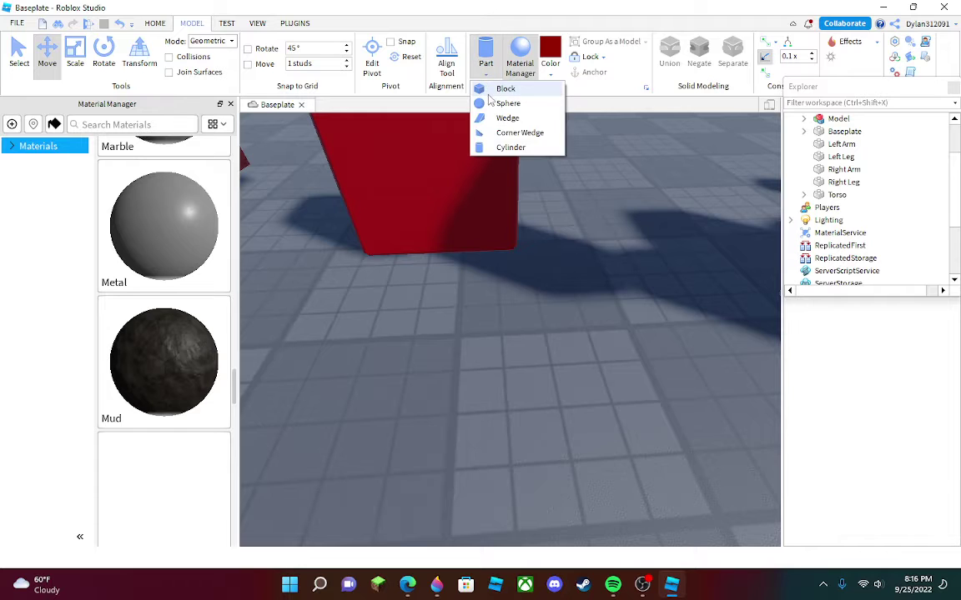
left_click(490, 92)
left_click_drag(534, 347, 518, 376)
key("t")
key("r")
key("t")
key("r")
right_click_drag(527, 388, 516, 374)
left_click_drag(517, 377, 530, 293)
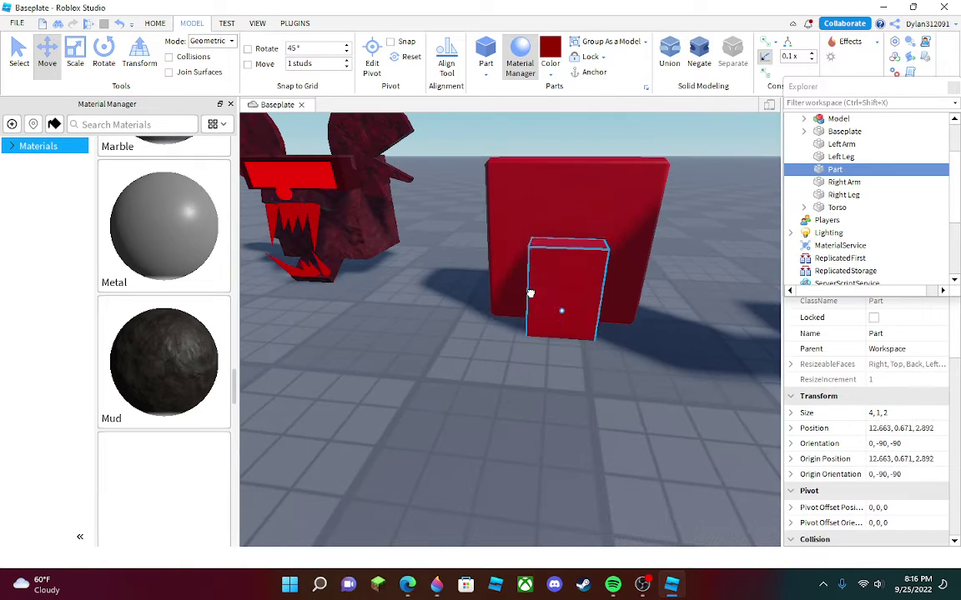
- Colour the new block a brighter red and flatten it to a 0.001-thick panel on the torso's front
left_click(548, 69)
left_click(754, 196)
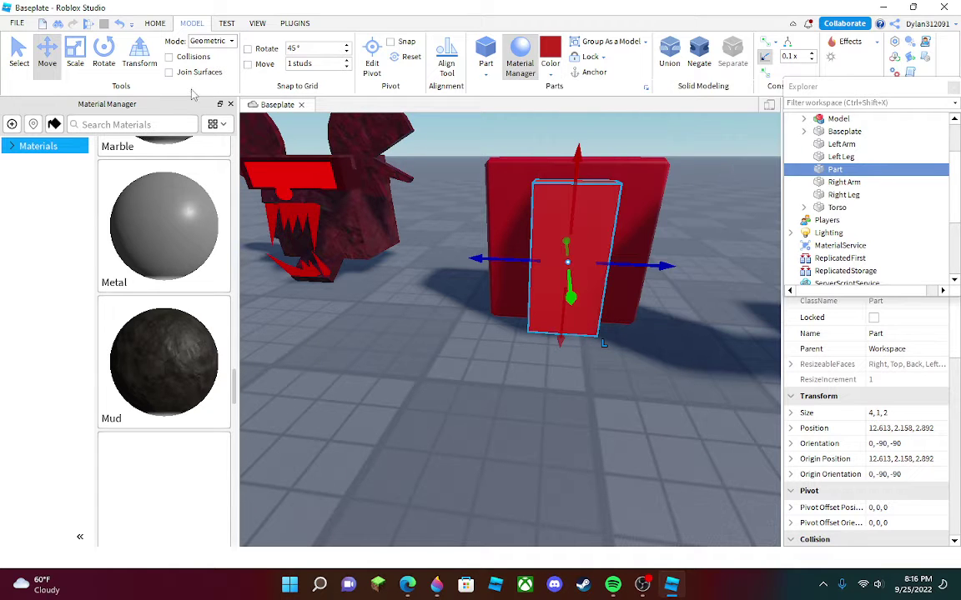
left_click(81, 68)
right_click_drag(489, 242, 504, 242)
key("a")
mouse_move(498, 290)
left_mouse_down()
mouse_move(517, 296)
mouse_move(493, 284)
mouse_move(504, 295)
mouse_move(490, 295)
left_mouse_up()
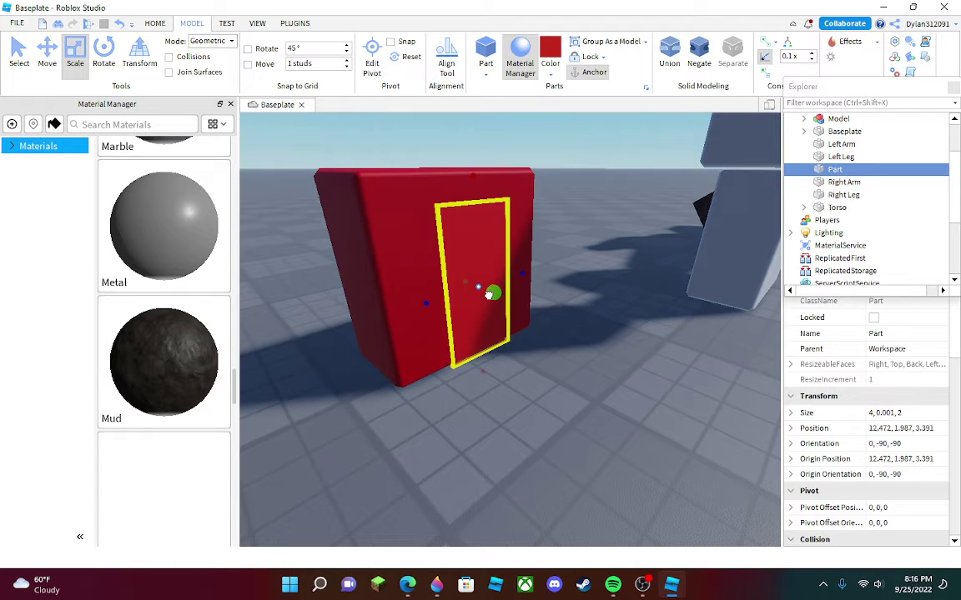
- Widen the red panel to about 3.372 across the front of the torso
left_click_drag(427, 303, 405, 312)
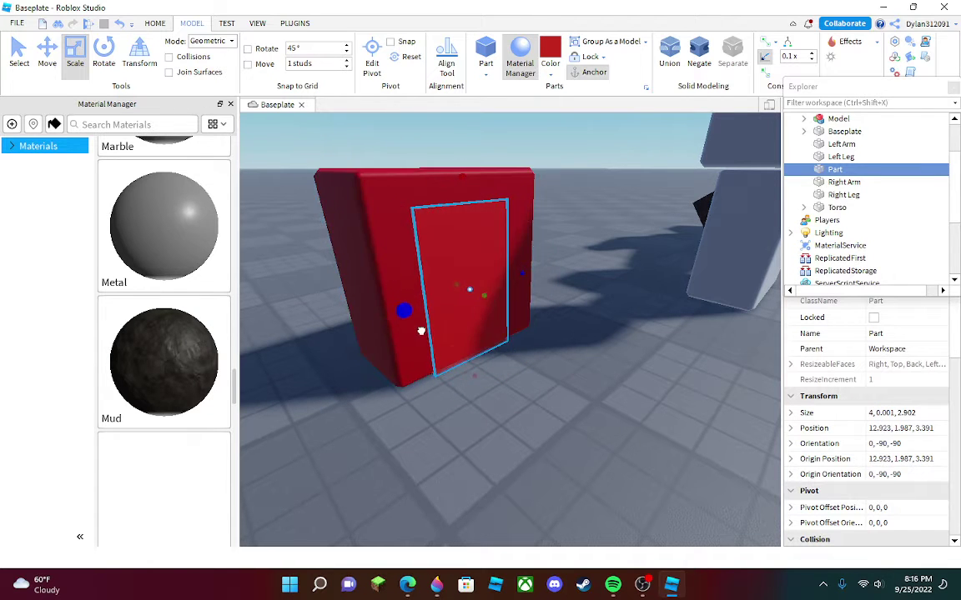
right_click_drag(445, 318, 388, 294)
left_click_drag(529, 316, 543, 319)
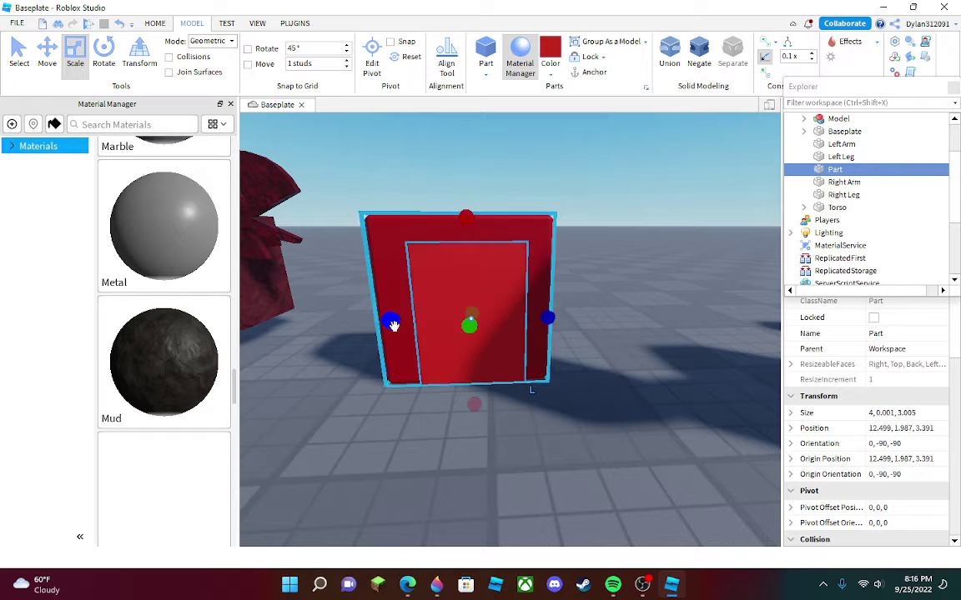
left_click_drag(392, 325, 384, 325)
- Apply the Mud material to the torso
left_click(365, 297)
left_click(380, 300)
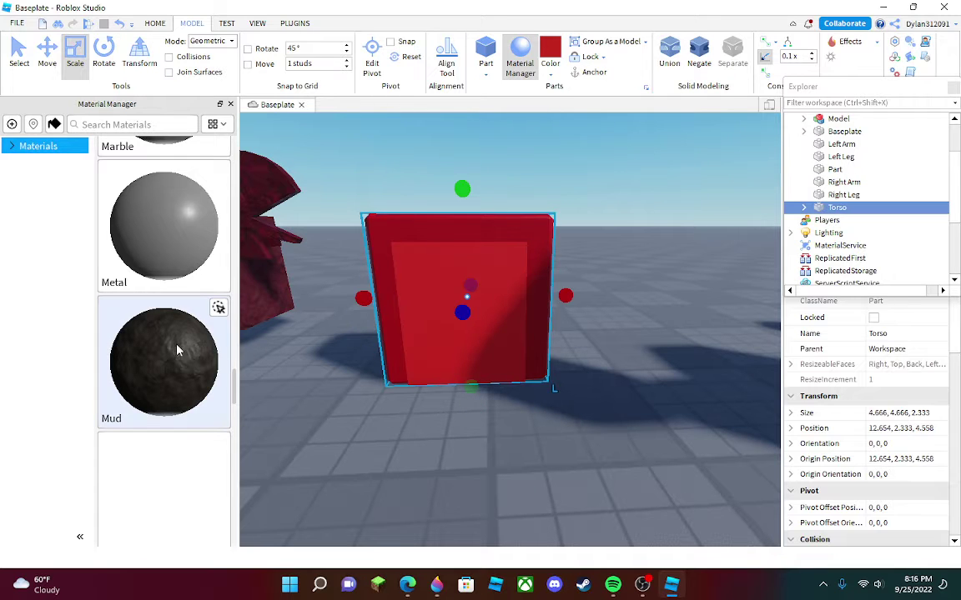
left_click(218, 309)
- Apply the Neon material to the red panel on the torso's front
left_click(450, 331)
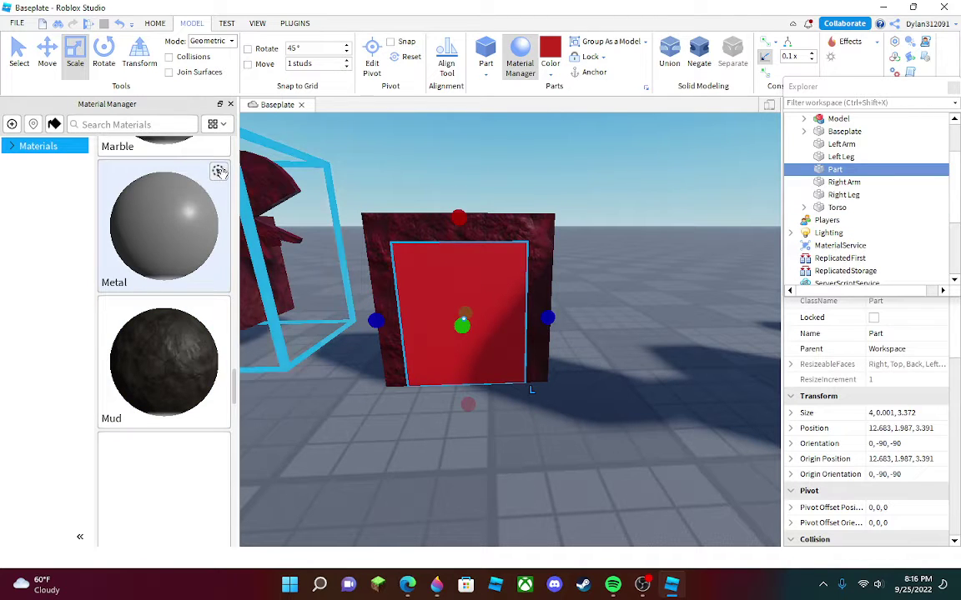
left_click(220, 172)
scroll(208, 253, "down", 2)
left_click(218, 245)
left_click(493, 477)
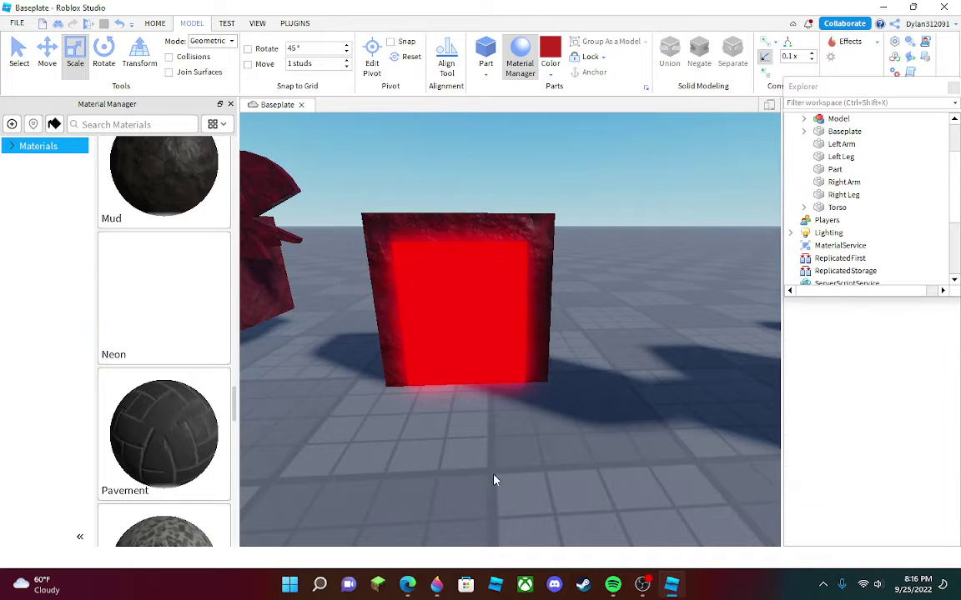
right_click_drag(493, 477, 496, 457)
left_click(565, 313)
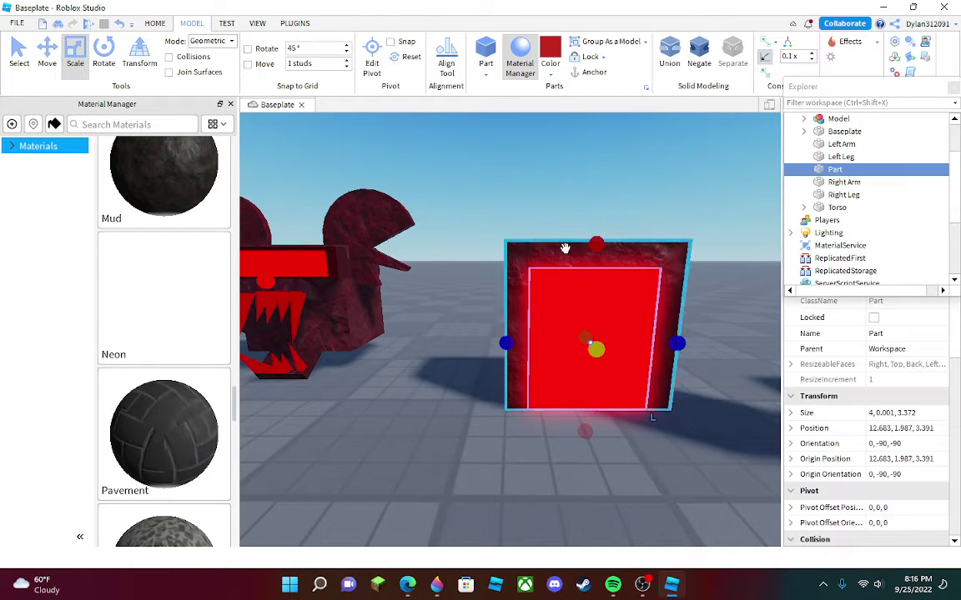
- Give the Neon panel a darker red and stretch its height to about 4.2 on the torso's front
left_click(551, 67)
left_click(760, 177)
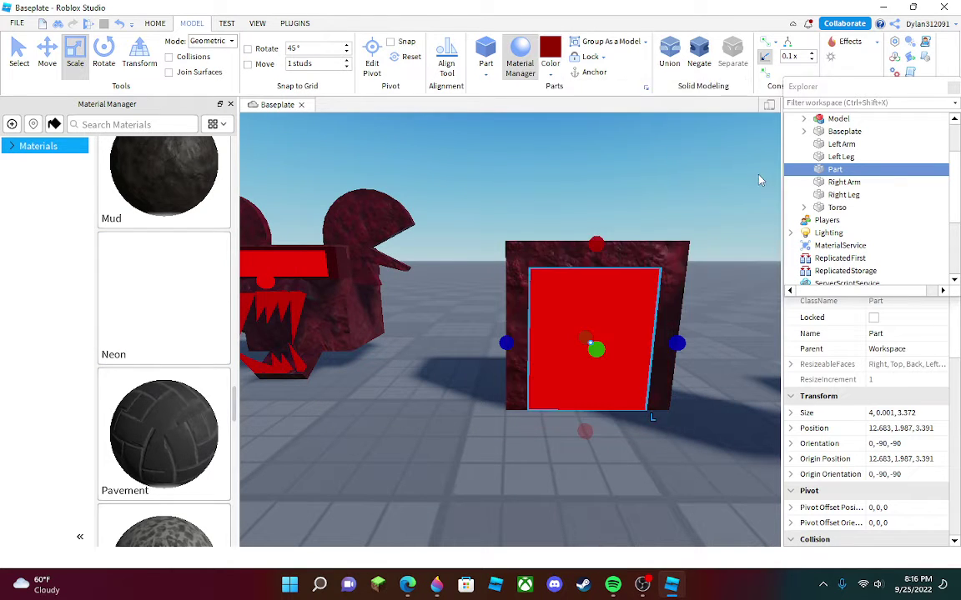
left_click(707, 173)
key("d")
right_click_drag(609, 207, 607, 204)
key("w")
key("s")
left_click(473, 356)
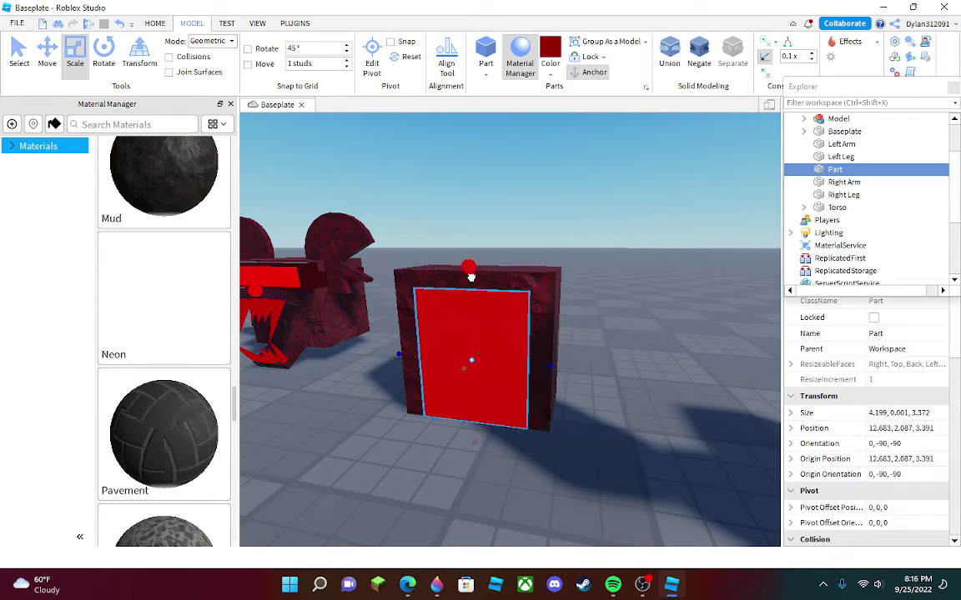
left_click_drag(471, 278, 471, 282)
- Duplicate the red panel and resize the copy into a horizontal band about 0.672 high and 4.866 wide across the torso's middle
key("ctrl+d")
right_click_drag(493, 237, 474, 199)
key("s")
left_click_drag(473, 193, 473, 190)
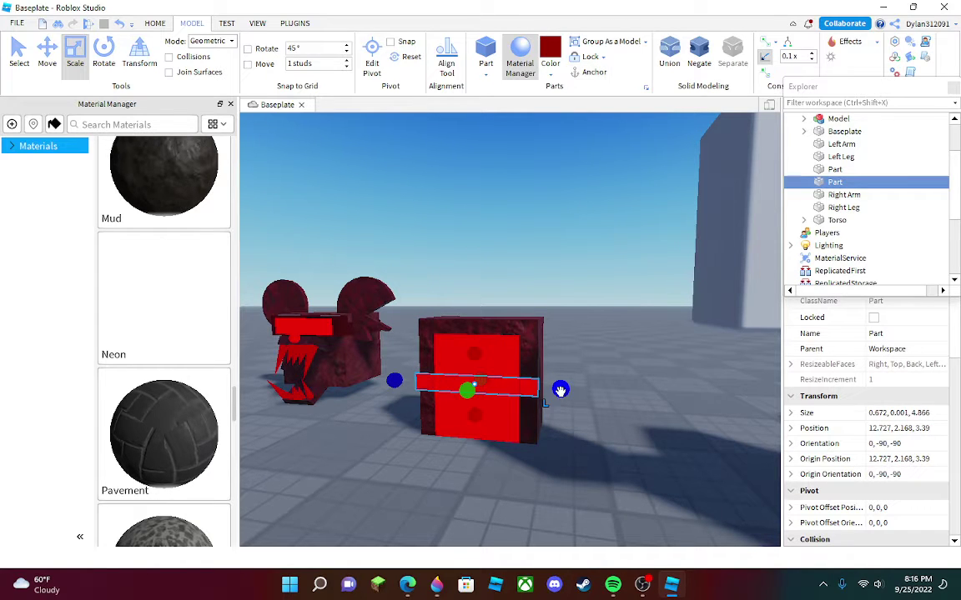
- Apply the Salt material to the horizontal band across the torso
scroll(198, 307, "down", 10)
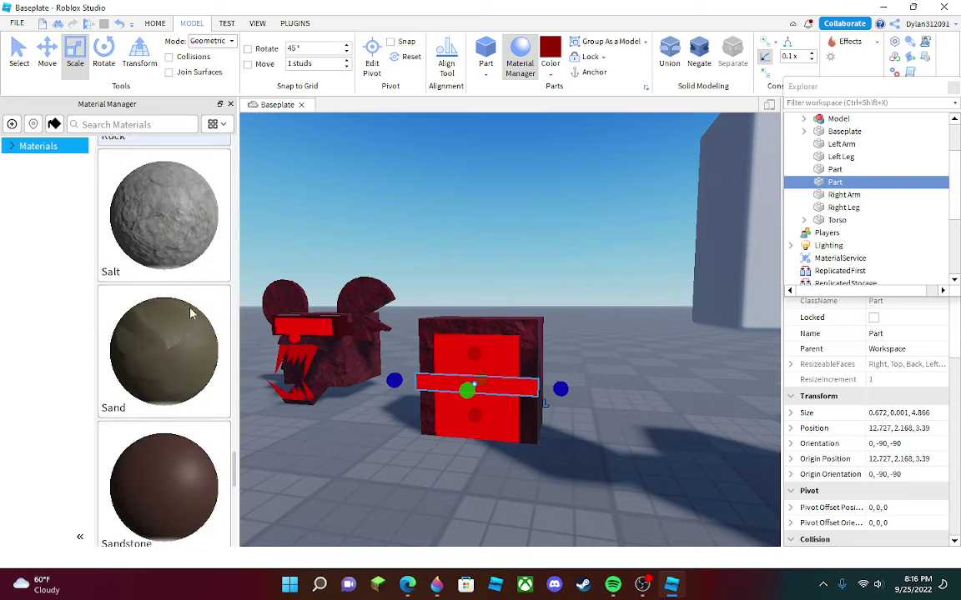
scroll(207, 284, "up", 1)
left_click(221, 222)
left_click(393, 251)
key("w")
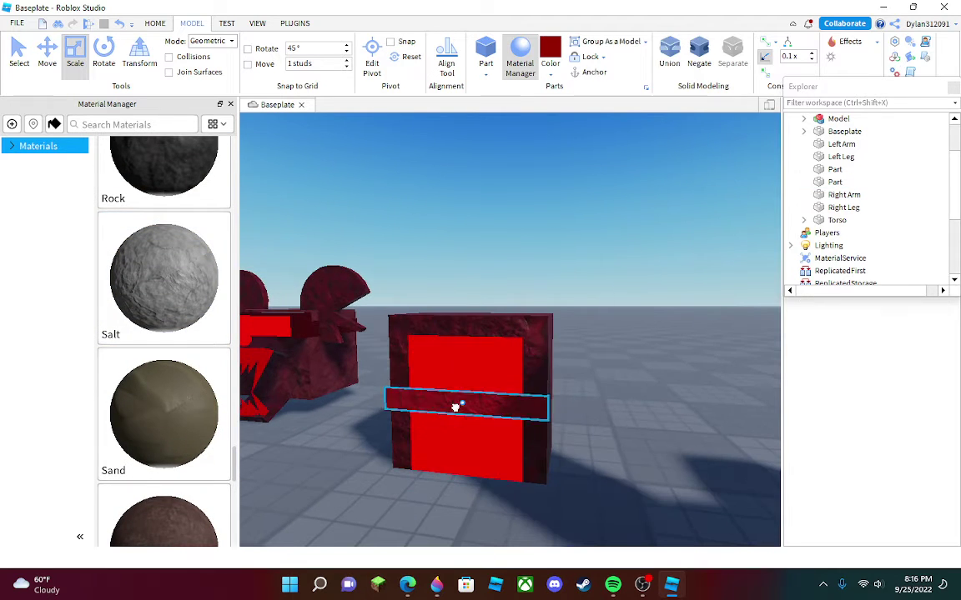
- Extend the band back around the torso to about 2.66 deep and widen it to about 5.104
left_click(456, 407)
left_click(493, 275)
right_click_drag(493, 274, 481, 329)
left_click(370, 379)
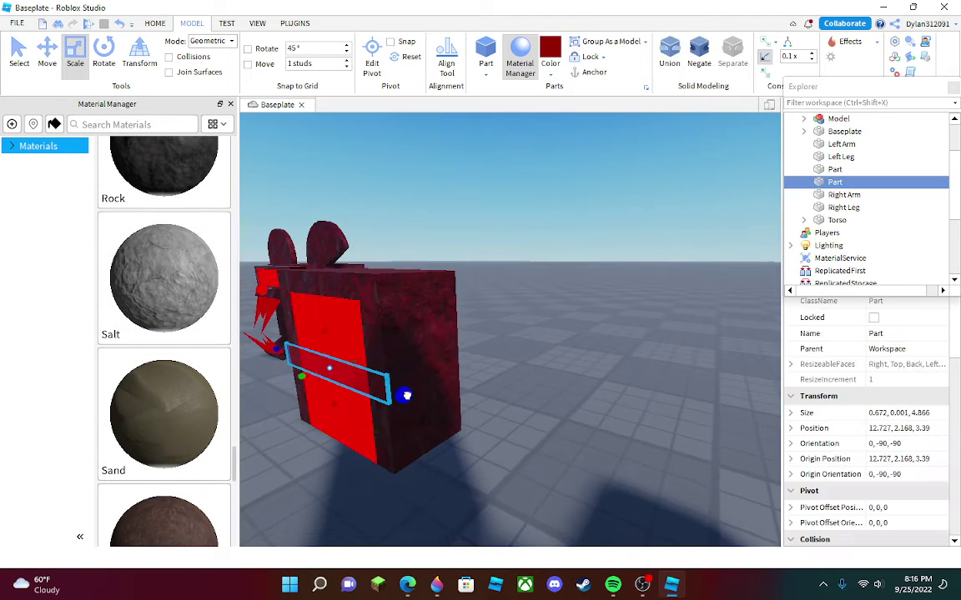
right_click_drag(428, 356, 448, 361)
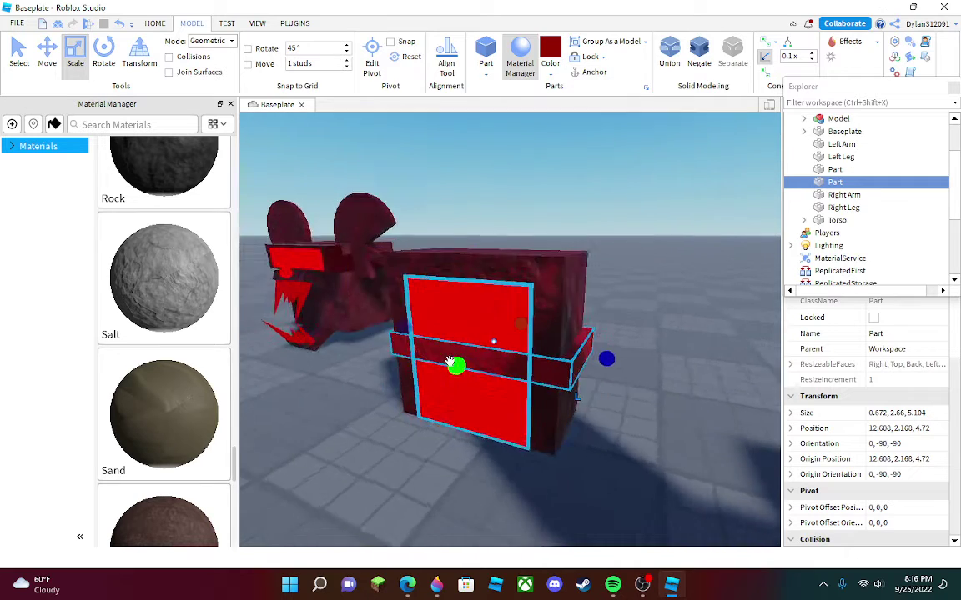
- Trim the band around the torso to about 5.01 wide and 2.42 deep
key("w")
left_click_drag(584, 362, 574, 369)
key("a")
right_click_drag(572, 368, 592, 341)
key("w")
key("a")
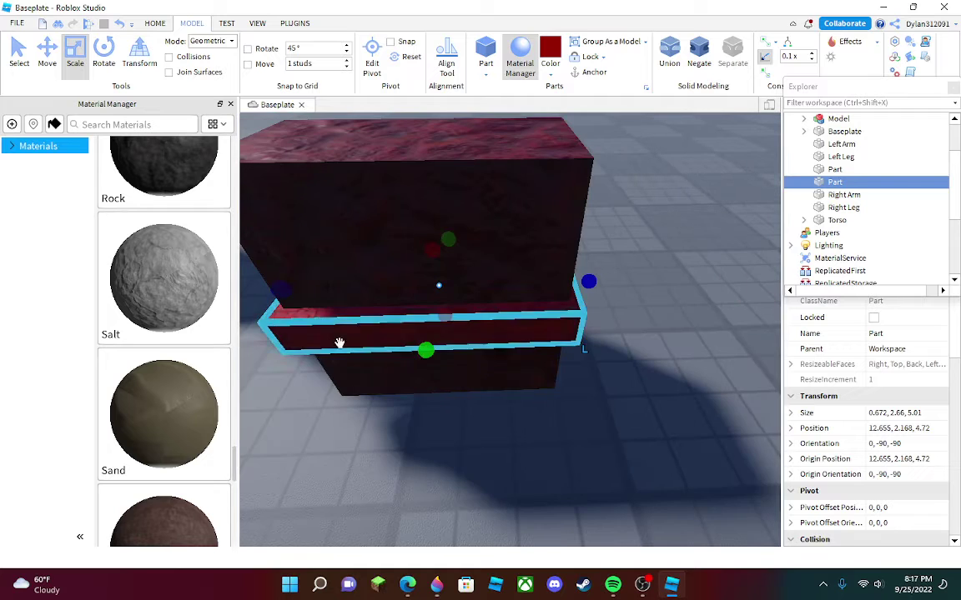
left_click_drag(415, 354, 417, 347)
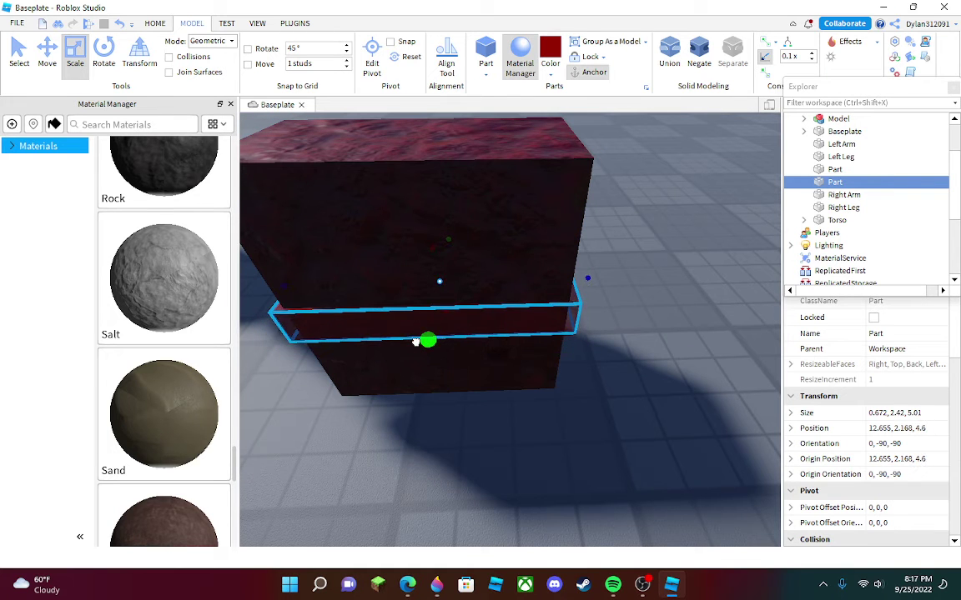
left_click(607, 414)
key("s")
right_click_drag(607, 414, 599, 404)
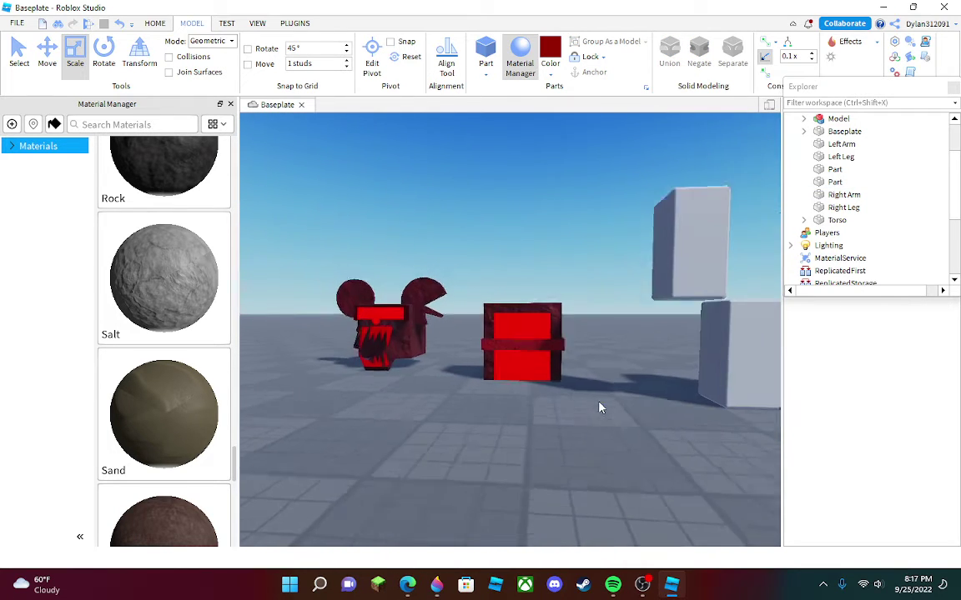
- Insert a new red block part behind the torso
key("s")
key("w")
right_click_drag(464, 279, 492, 269)
key("s")
left_click(484, 48)
left_click_drag(537, 224, 455, 217)
left_click_drag(470, 339, 473, 365)
- Select the torso together with its panel, band and new block, and shift them slightly as a group
left_click(532, 398)
key("d")
right_click_drag(532, 398, 481, 362)
key("d")
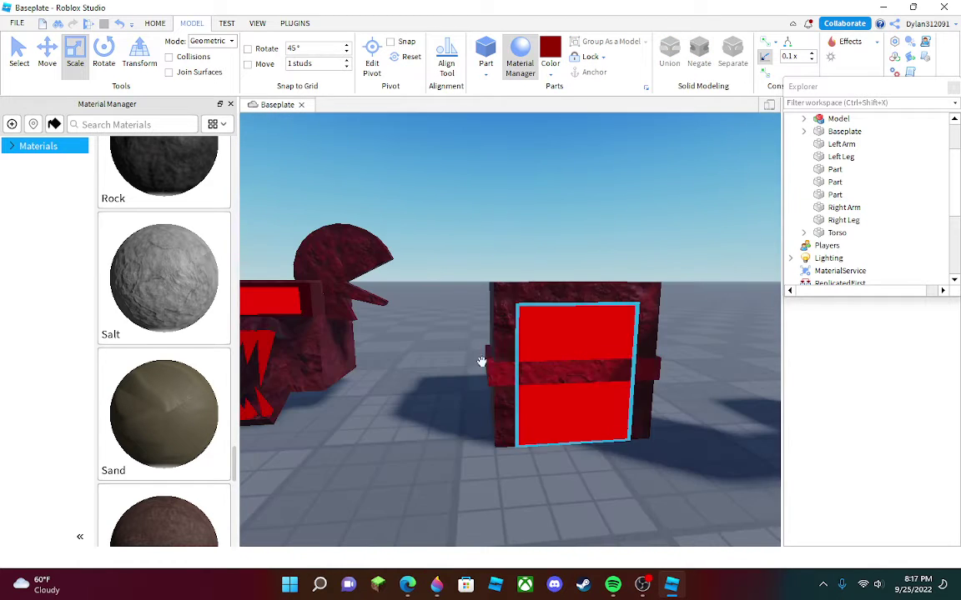
left_click_drag(621, 477, 623, 479)
left_click_drag(607, 412, 596, 452)
left_click(420, 435)
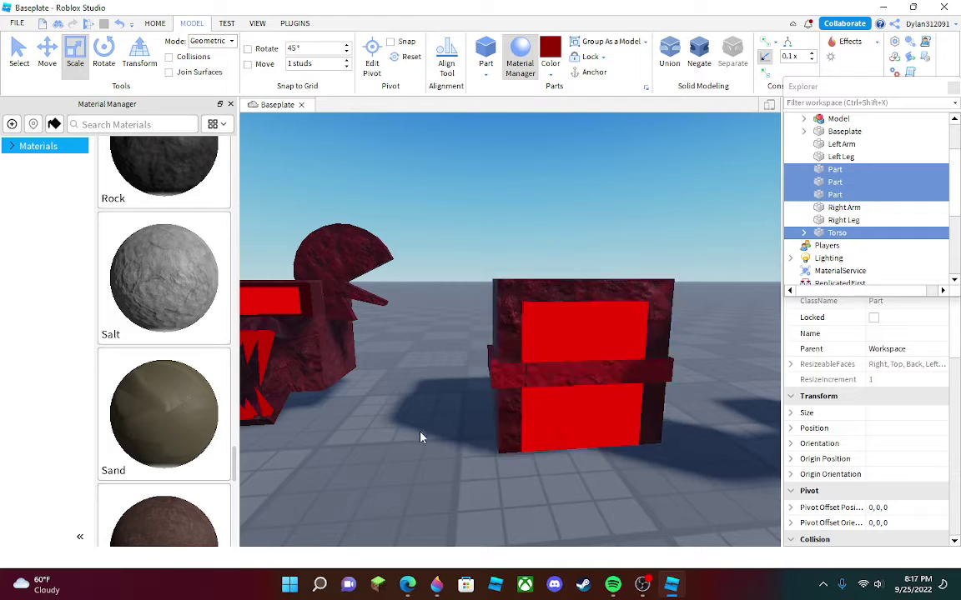
- Enlarge the new block behind the torso to about 4.662 high and 5.158 deep, and start widening it
key("a")
right_click_drag(420, 435, 450, 420)
key("a")
left_click(450, 421)
left_click_drag(406, 372, 281, 364)
right_click_drag(435, 221, 432, 328)
key("a")
left_click(407, 271)
key("a")
left_click(431, 327)
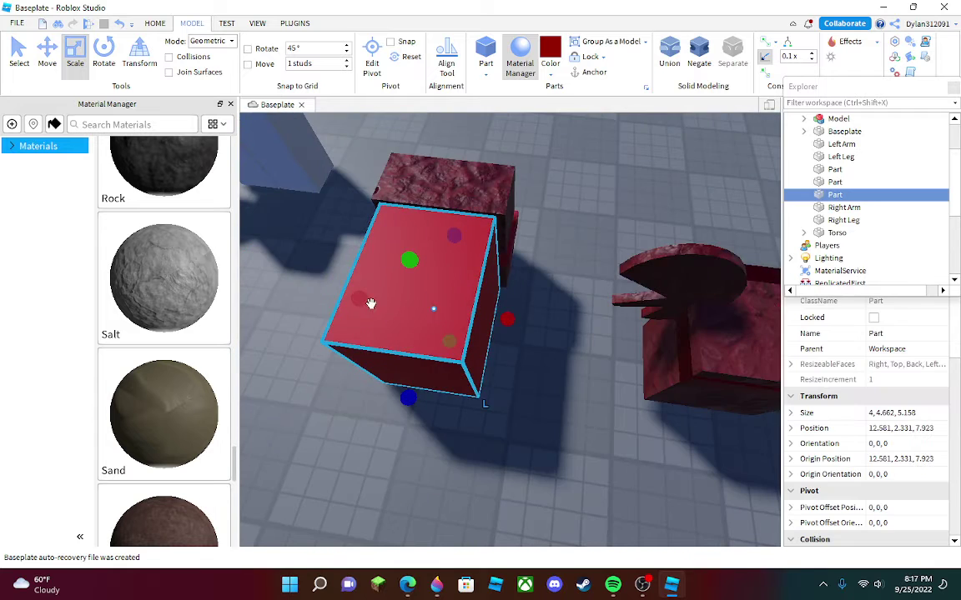
left_click_drag(354, 296, 331, 288)
left_click_drag(515, 327, 478, 293)
left_click(584, 361)
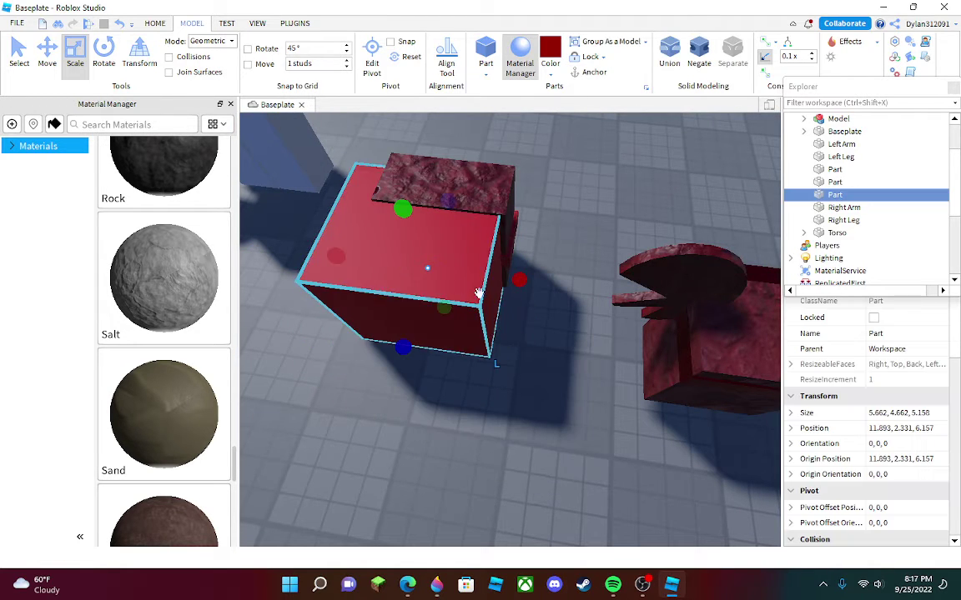
left_click(120, 23)
- Widen the block behind the torso to about 5.887 and apply the Salt material to it
mouse_move(534, 324)
left_mouse_down()
mouse_move(548, 328)
mouse_move(536, 323)
left_mouse_up()
left_click(218, 223)
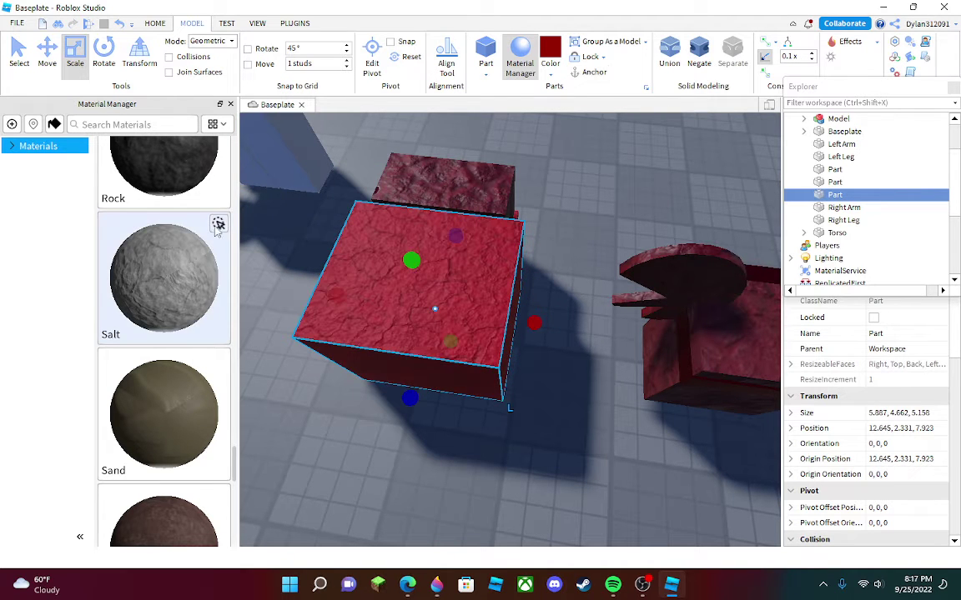
scroll(217, 227, "up", 2)
- Enlarge the band around the torso to about 5.973 wide and 2.793 deep
left_click(557, 393)
key("w")
mouse_move(556, 393)
right_mouse_down()
mouse_move(545, 385)
mouse_move(554, 387)
right_mouse_up()
key("s")
left_click(476, 339)
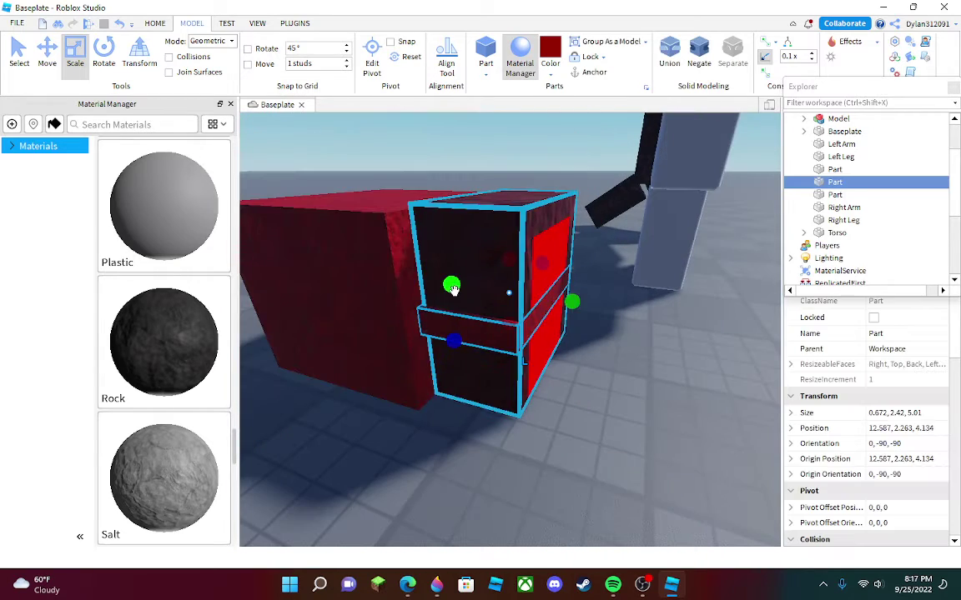
left_click_drag(437, 343, 434, 344)
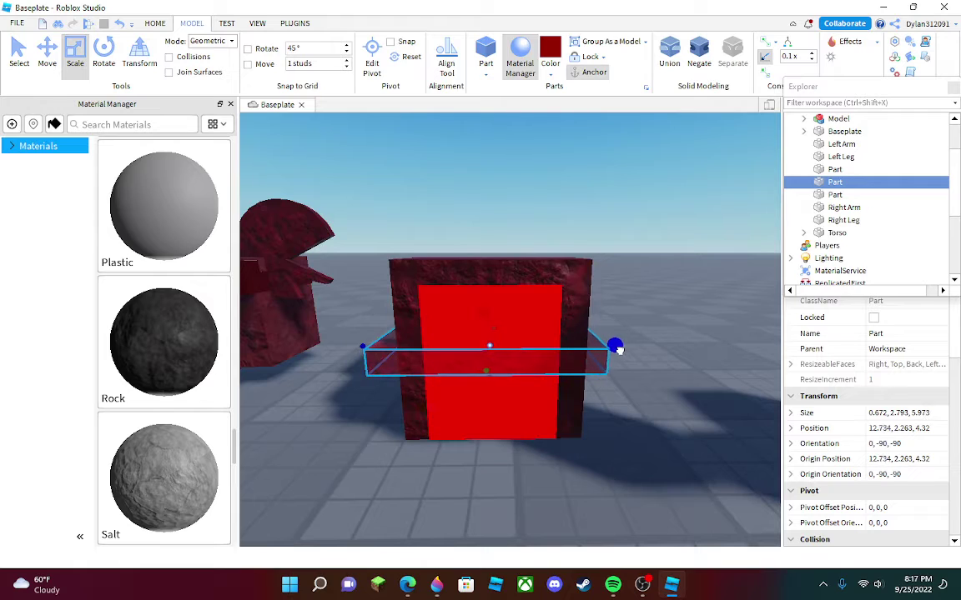
- Extend the band back around the rear block to about 7.858 deep and widen it to about 6.154
right_click_drag(618, 348, 622, 338)
key("s")
key("a")
left_click_drag(457, 352, 458, 352)
right_click_drag(458, 351, 462, 357)
key("a")
key("w")
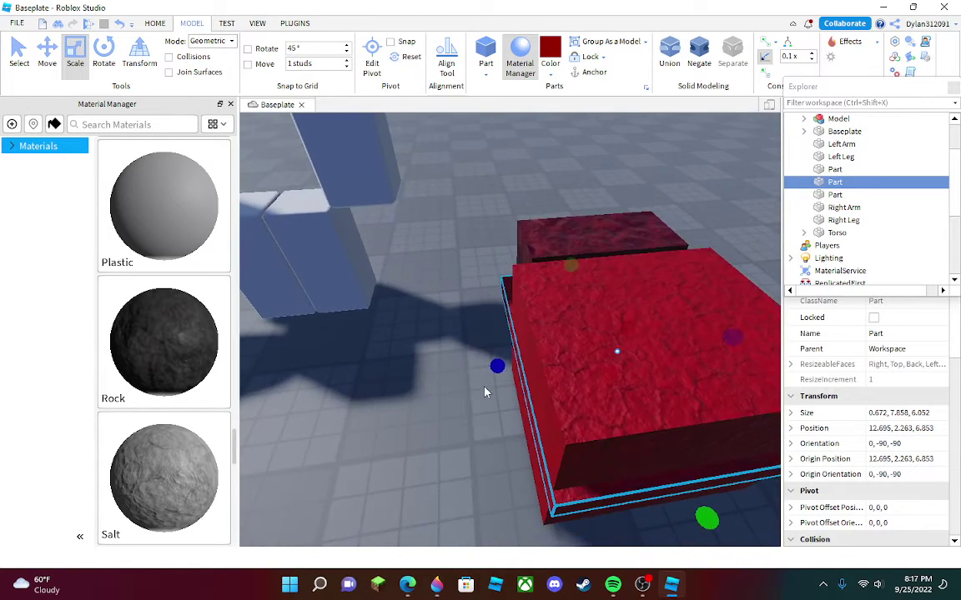
left_click_drag(491, 367, 485, 368)
key("d")
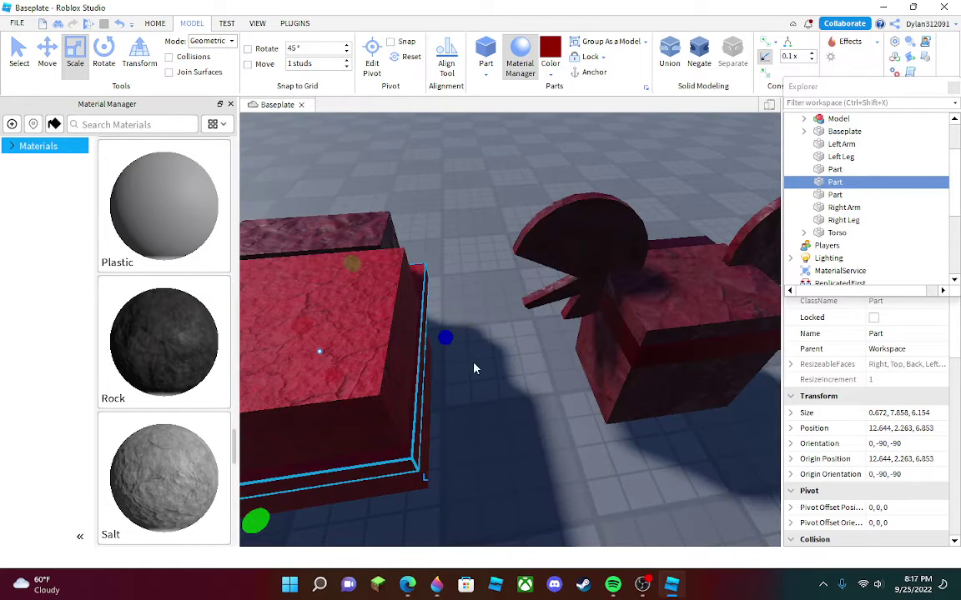
- Try the Plastic material on the band around the torso
left_click(504, 365)
right_click_drag(504, 365, 504, 365)
key("d")
key("w")
left_click(434, 430)
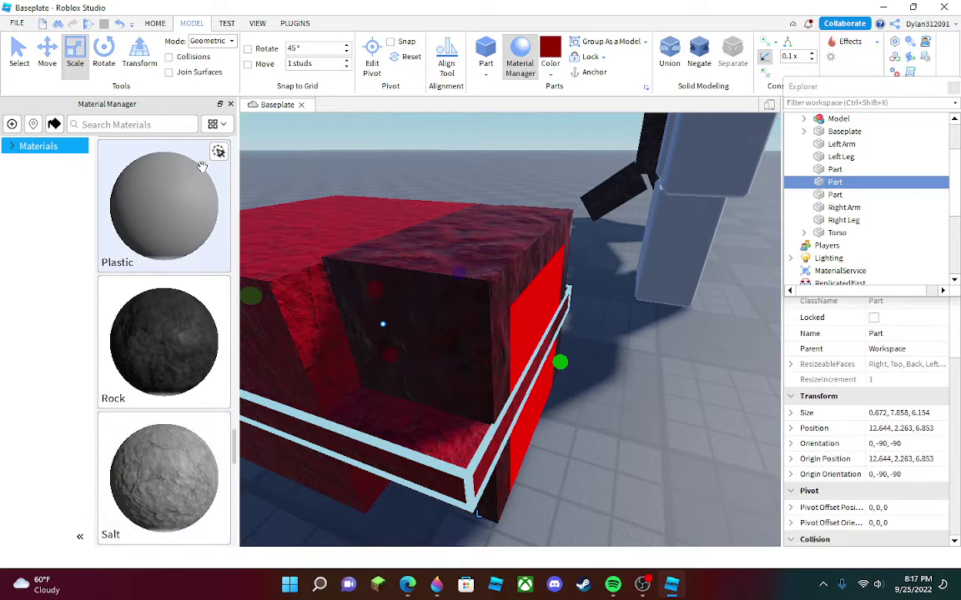
left_click(218, 153)
left_click(296, 240)
- Apply the Pebble material to the band around the torso
right_click_drag(484, 278, 483, 274)
left_click(484, 279)
left_click(429, 260)
scroll(150, 274, "up", 3)
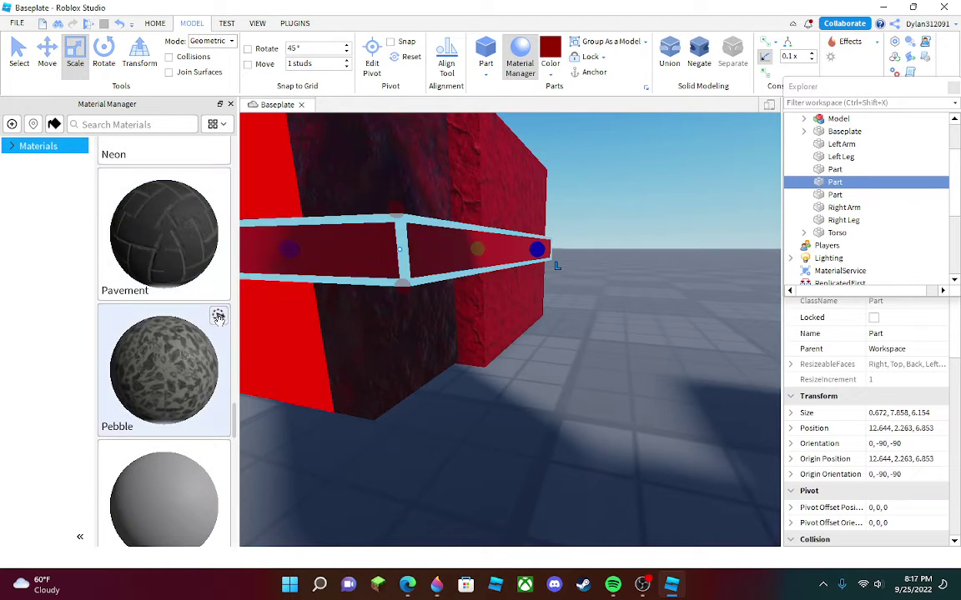
left_click(609, 432)
- Apply the Pavement material to the block behind the torso
right_click_drag(609, 432, 609, 362)
key("d")
left_click(585, 337)
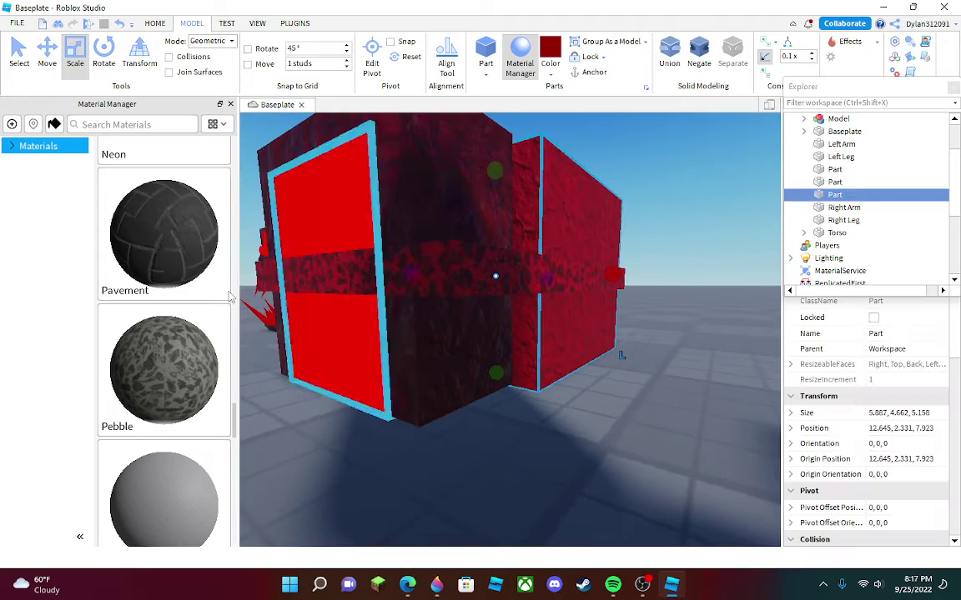
scroll(174, 310, "up", 2)
left_click(218, 380)
- Copy and paste the Pebble band, and move the copy around the torso just above the original, at a height of about 3.496
left_click(586, 409)
right_click_drag(585, 410, 587, 409)
key("w")
key("s")
key("w")
key("w")
key("s")
left_click(581, 345)
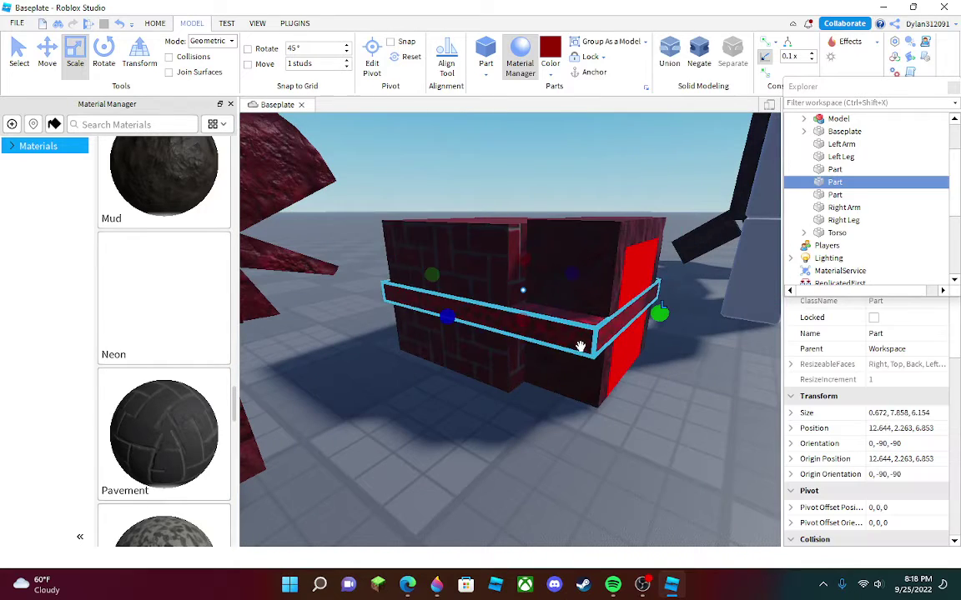
key("ctrl+c")
key("ctrl+v")
left_click(20, 57)
left_click(48, 59)
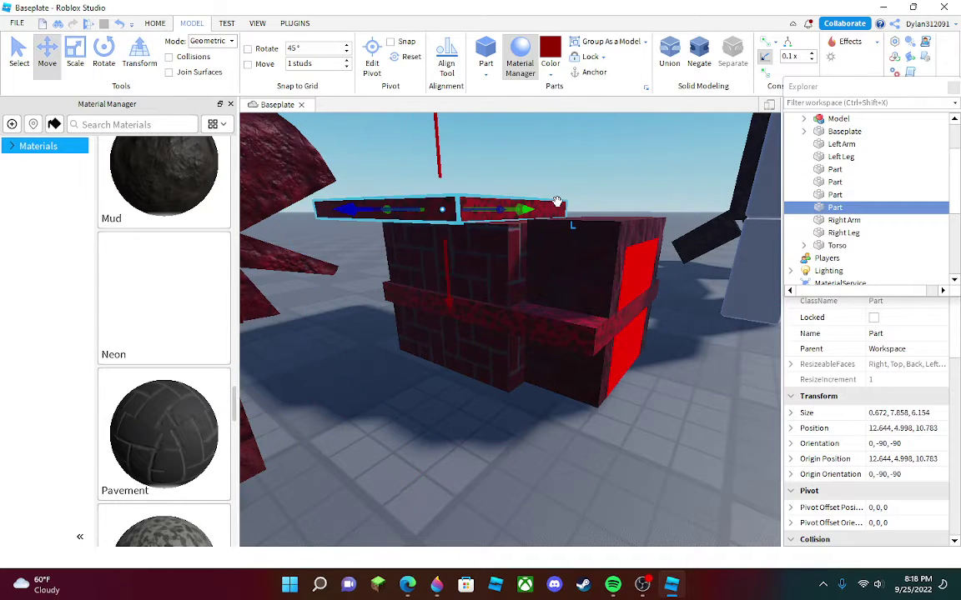
left_click_drag(527, 214, 612, 233)
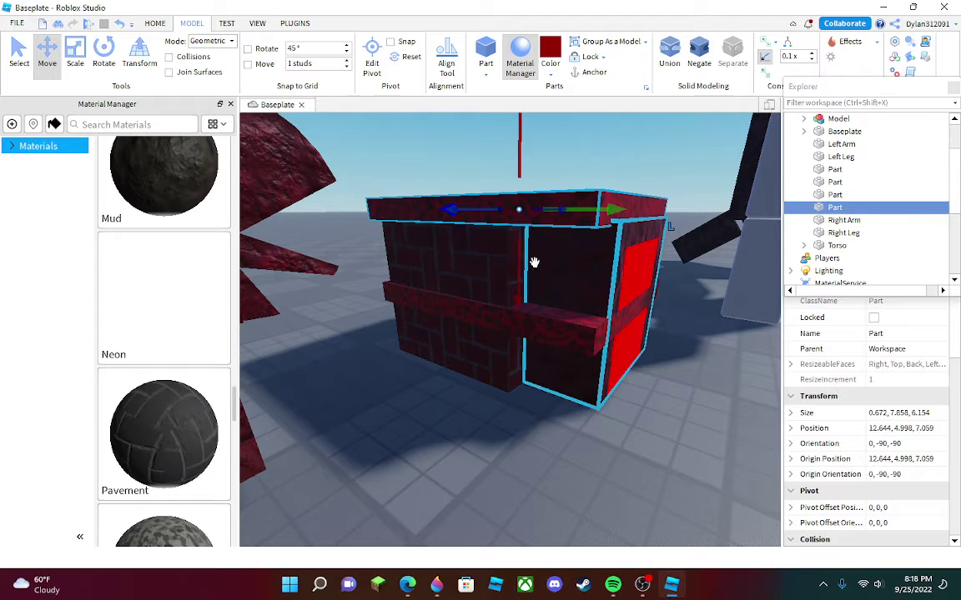
left_click_drag(521, 279, 519, 301)
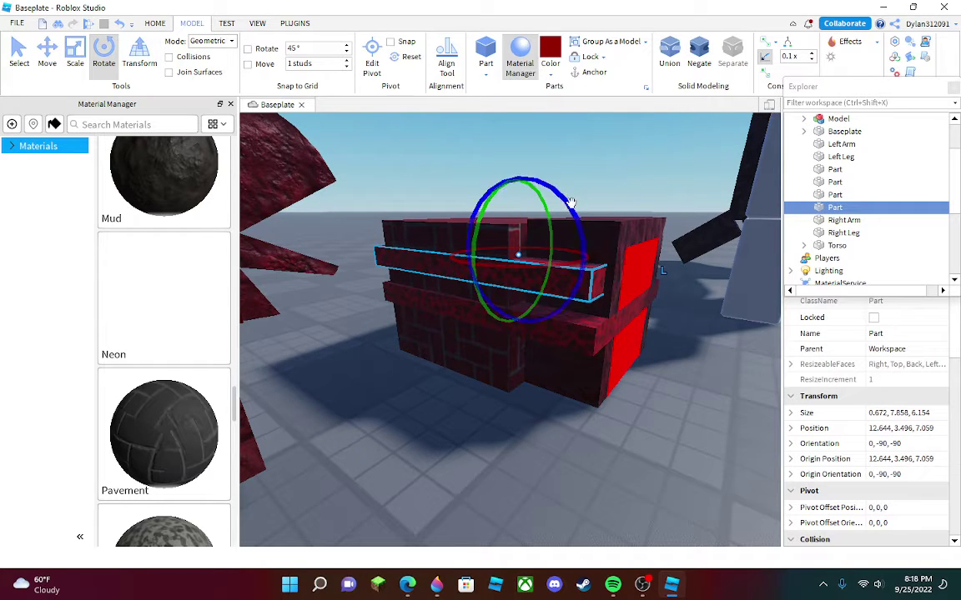
- Tilt the upper band to an orientation of about -81.52 and lengthen it to about 8.229
left_click_drag(570, 202, 572, 217)
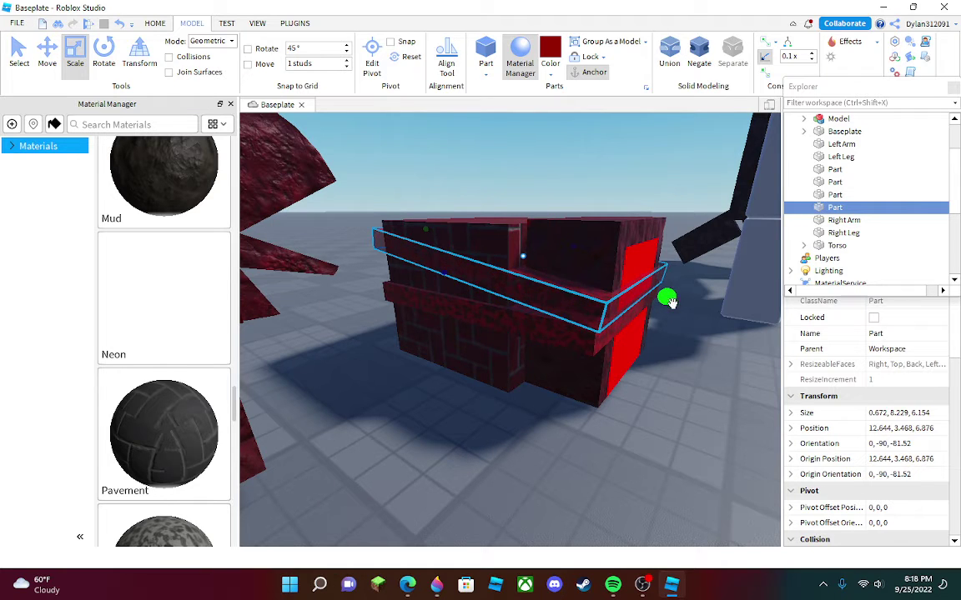
left_click(686, 364)
- Lower the tilted band to a height of about 2.871 so its front end overlaps the level band
key("w")
right_click_drag(688, 365, 687, 364)
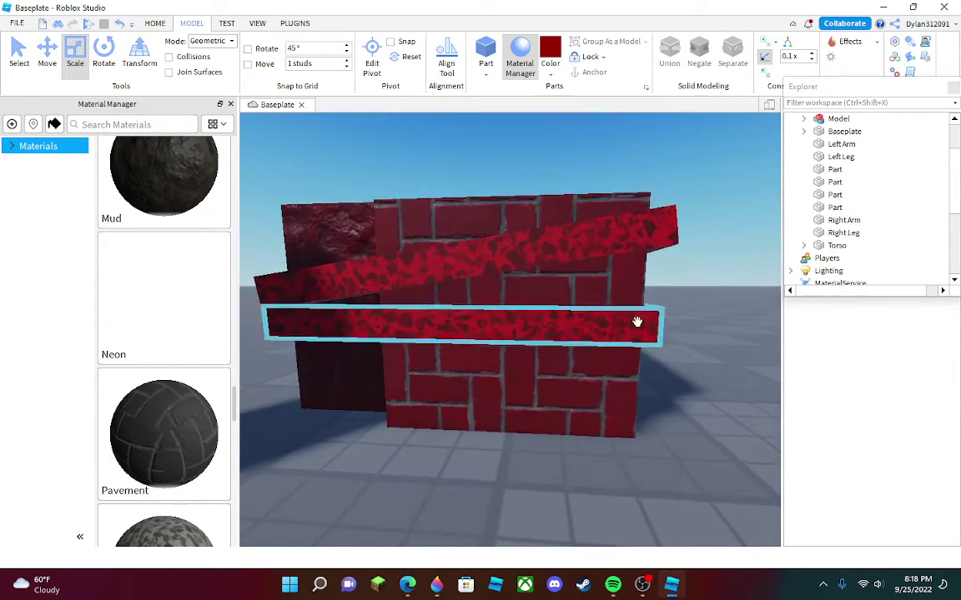
left_click(540, 257)
left_click(56, 57)
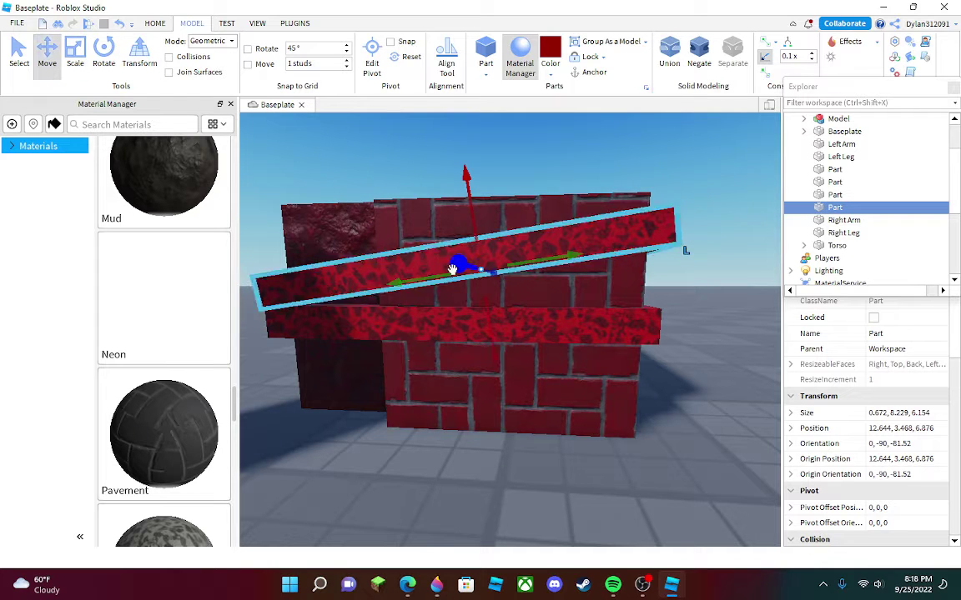
left_click_drag(489, 316, 490, 335)
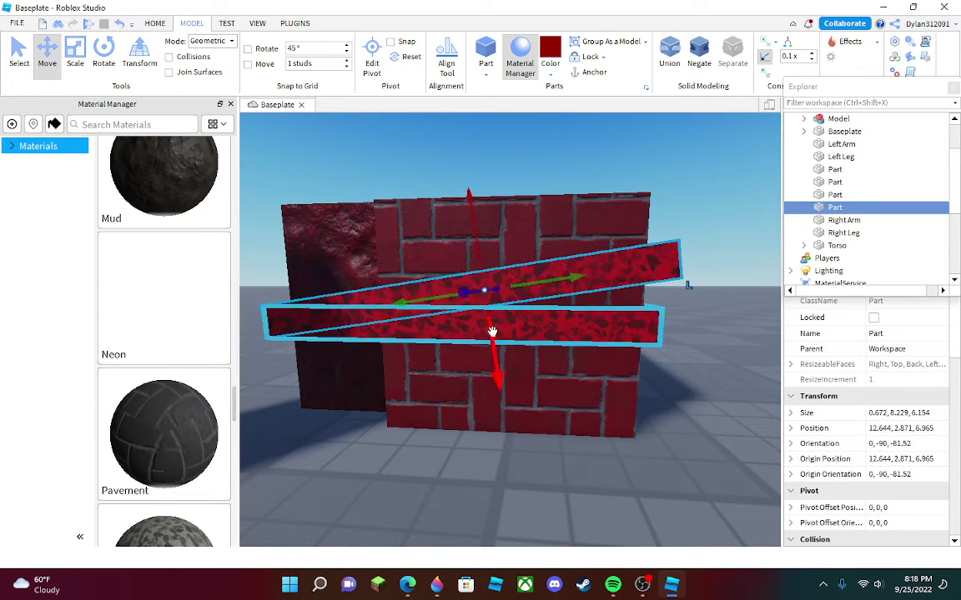
- Duplicate the tilted band, place the copy beside the torso, and rotate it the opposite way to about -102.06
key("ctrl+d")
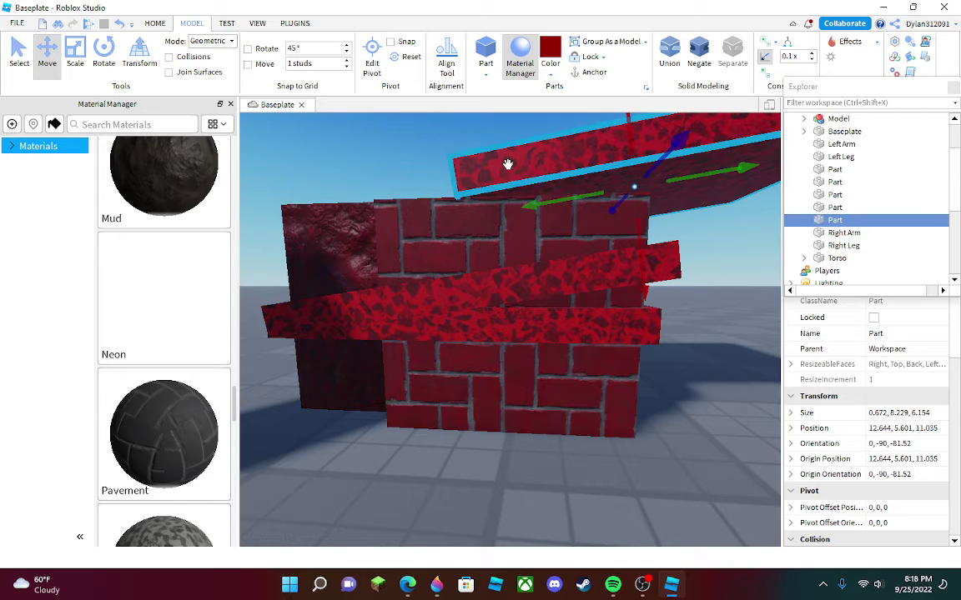
left_click_drag(507, 164, 334, 341)
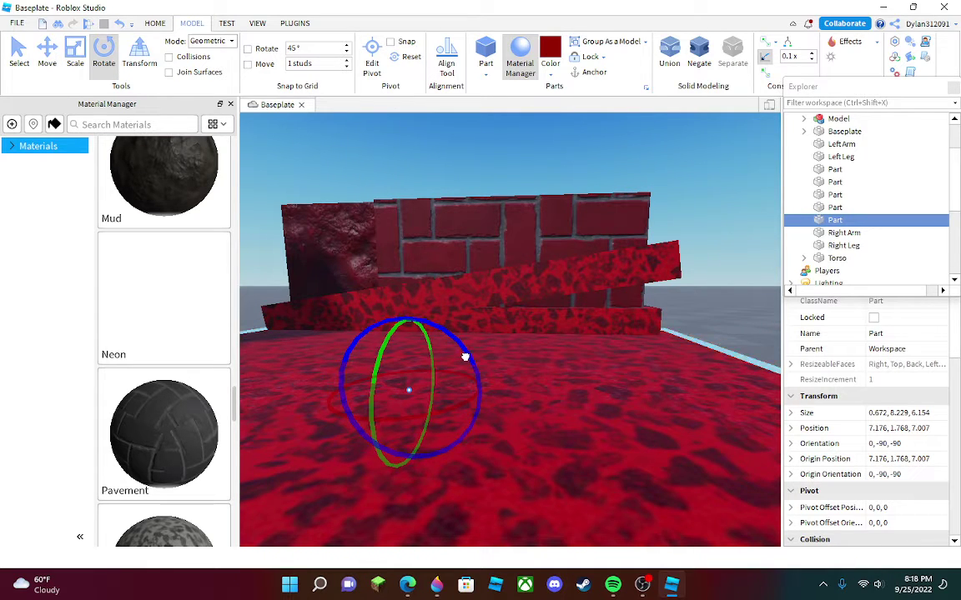
left_click_drag(465, 356, 472, 367)
- Move the oppositely tilted band around the torso and rear block, to a position of about 12.648, 1.816, 6.779
key("s")
left_click(53, 67)
key("w")
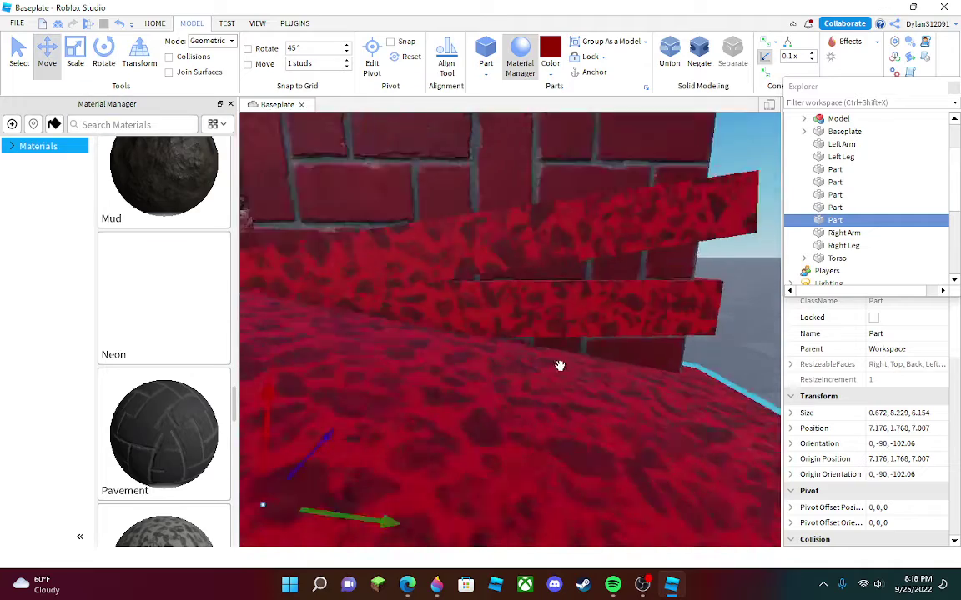
right_click_drag(560, 366, 666, 379)
key("s")
key("a")
left_click_drag(657, 343, 634, 341)
key("a")
right_click_drag(634, 342, 634, 342)
key("w")
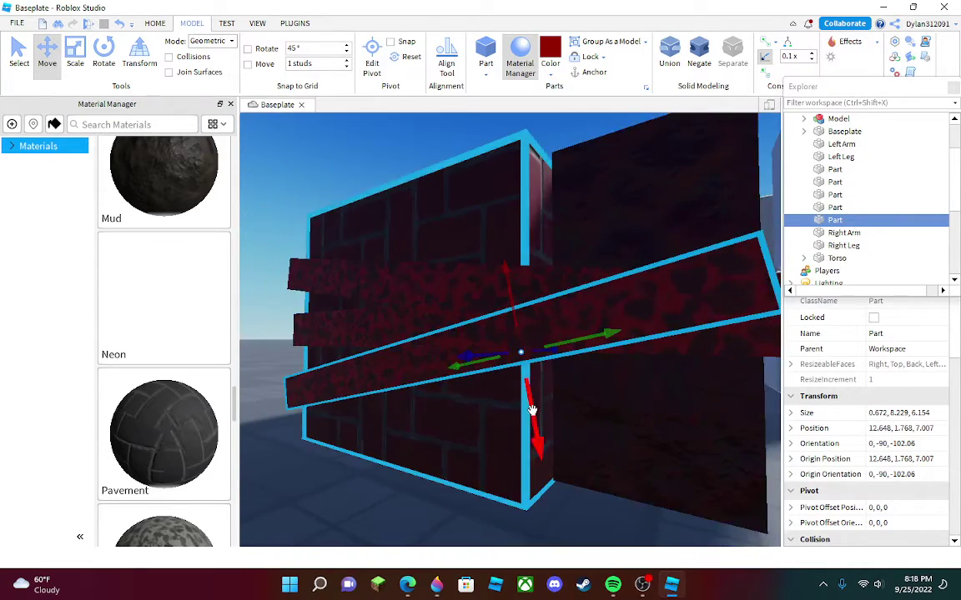
key("w")
right_click_drag(571, 391, 582, 321)
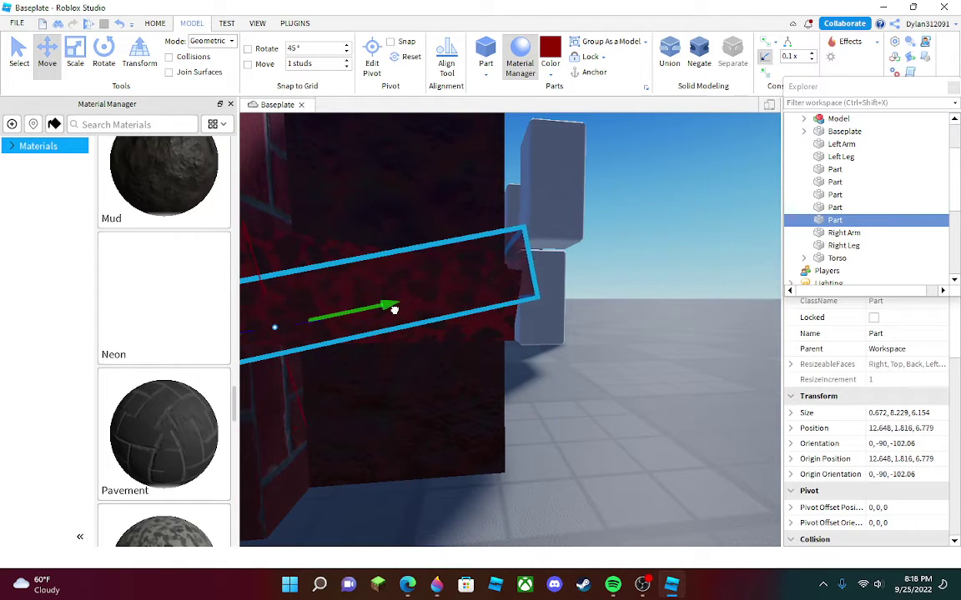
- Nudge the oppositely tilted band around the torso and rear block to a position of about 12.648, 1.795, 6.88
key("d")
right_click_drag(593, 474, 591, 474)
key("a")
key("w")
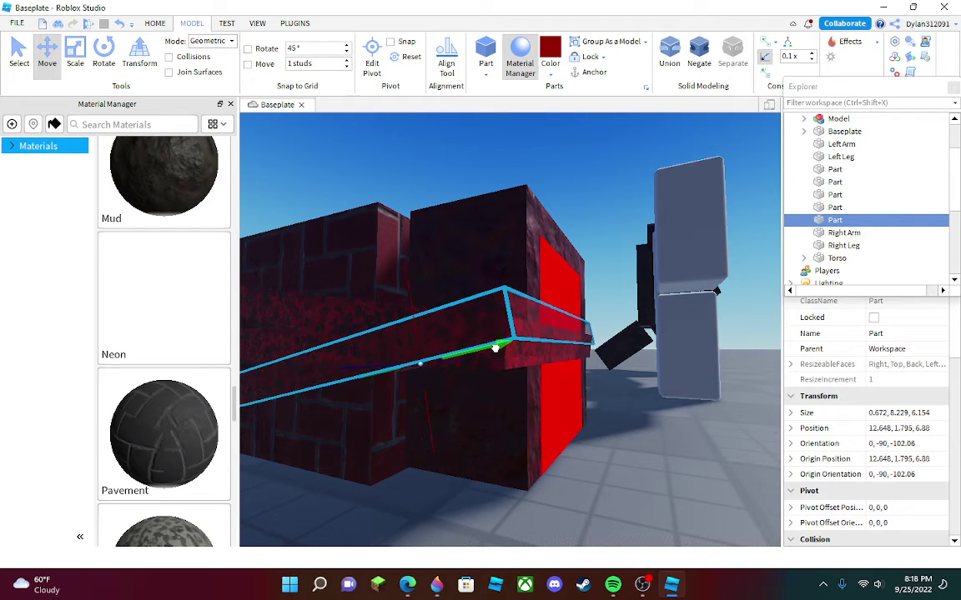
left_click(647, 488)
- Move the eared head model over to the torso and seat it on top, centred above the glowing front panel
right_click_drag(645, 488, 626, 469)
key("w")
key("s")
key("a")
key("w")
key("s")
key("w")
key("s")
left_click_drag(398, 284, 395, 288)
key("w")
right_click_drag(394, 287, 394, 288)
left_click_drag(394, 287, 455, 403)
right_click_drag(454, 403, 453, 398)
key("w")
key("s")
left_click_drag(534, 318, 572, 332)
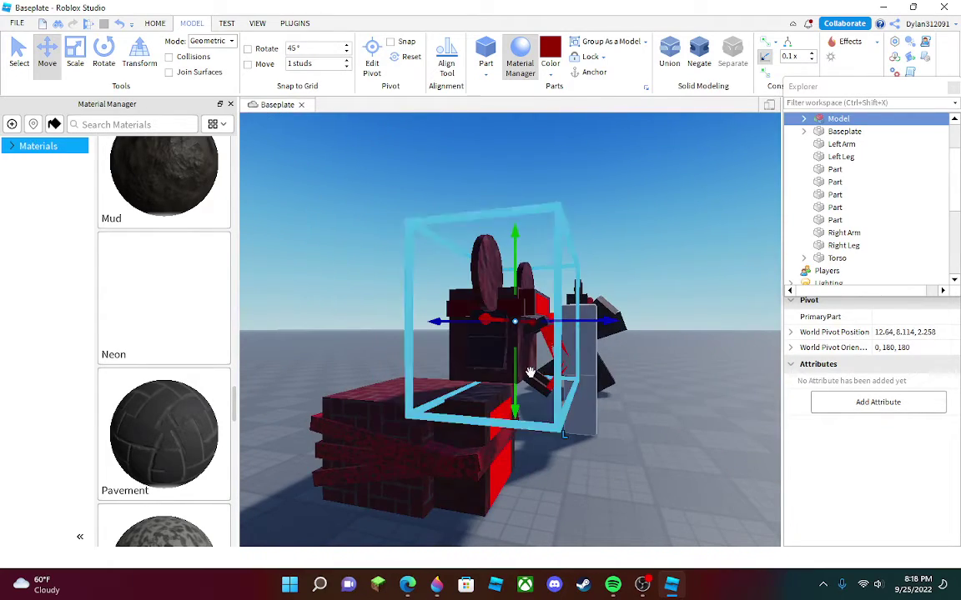
left_click_drag(516, 380, 512, 392)
key("d")
right_click_drag(511, 399, 507, 396)
left_click_drag(495, 282, 482, 279)
left_click_drag(408, 141, 432, 224)
- Select the torso together with its rear block and Pebble bands and group them as a model
left_click(512, 521)
key("a")
right_click_drag(477, 499, 478, 497)
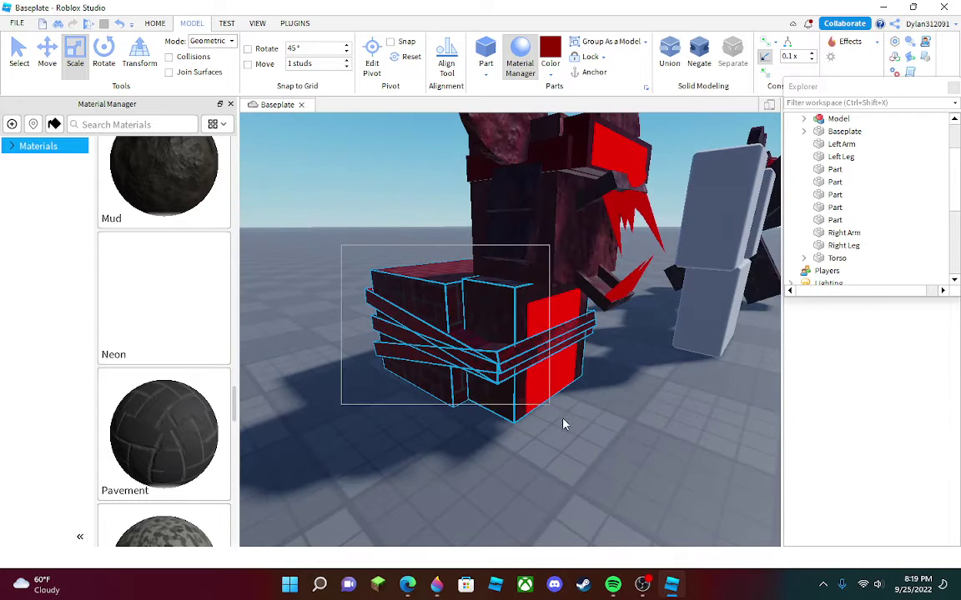
left_click_drag(563, 425, 559, 431)
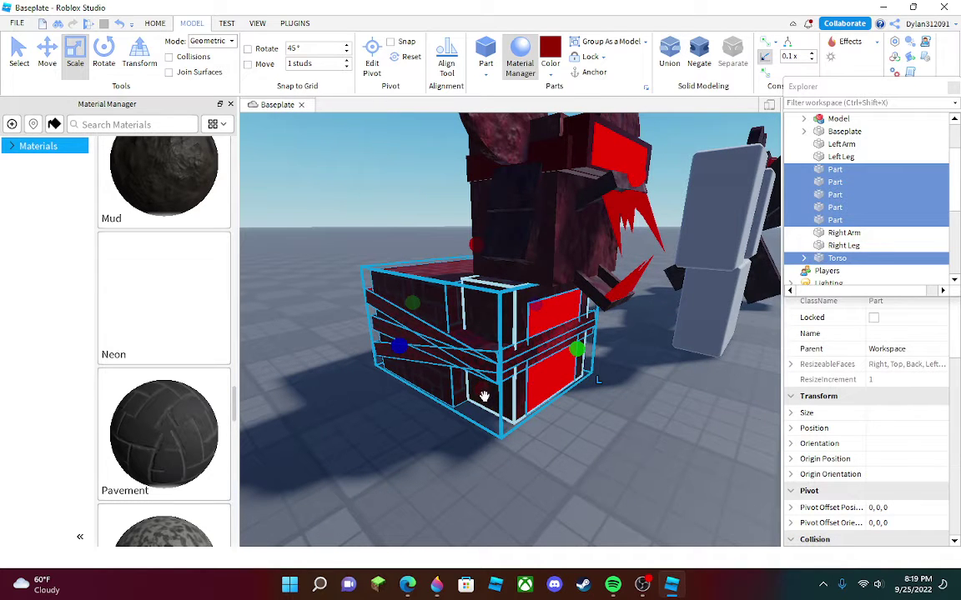
left_click_drag(480, 392, 489, 416)
key("d")
right_click_drag(508, 406, 508, 407)
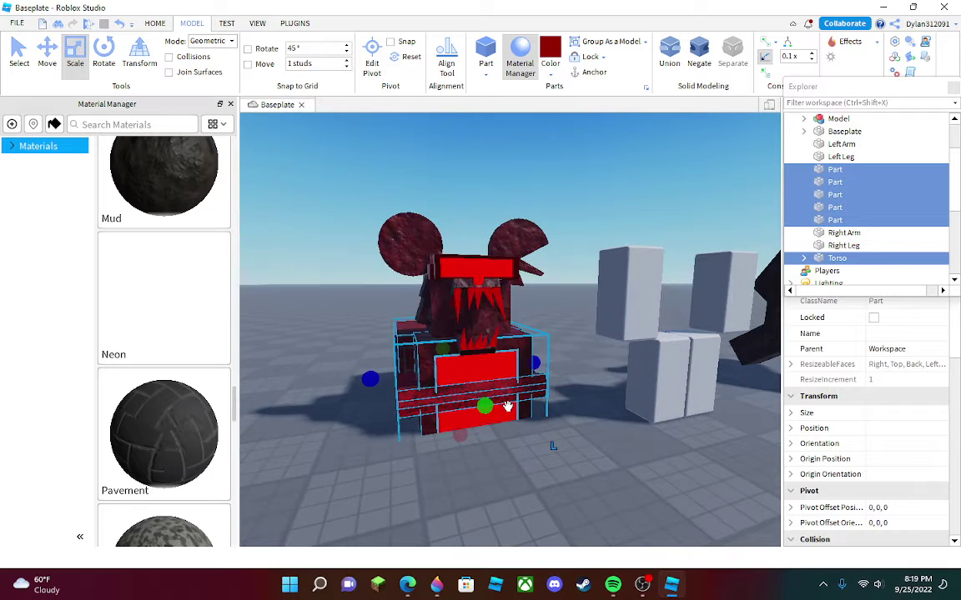
left_click(611, 42)
- Group the head and torso models into one model and move it to about 15.69, 6.762, 9.19
left_click_drag(325, 182, 523, 483)
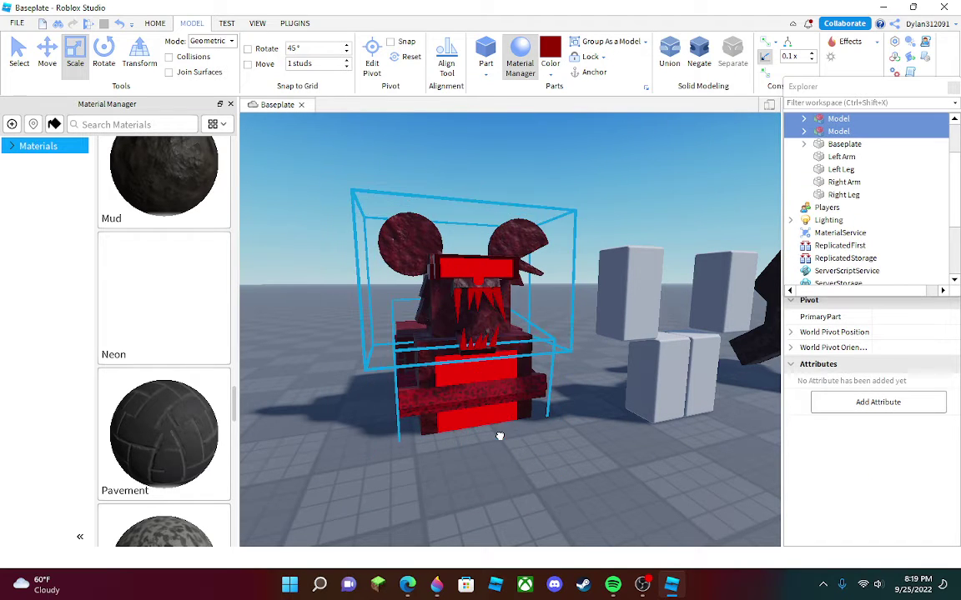
left_click_drag(499, 437, 459, 381)
left_click(594, 46)
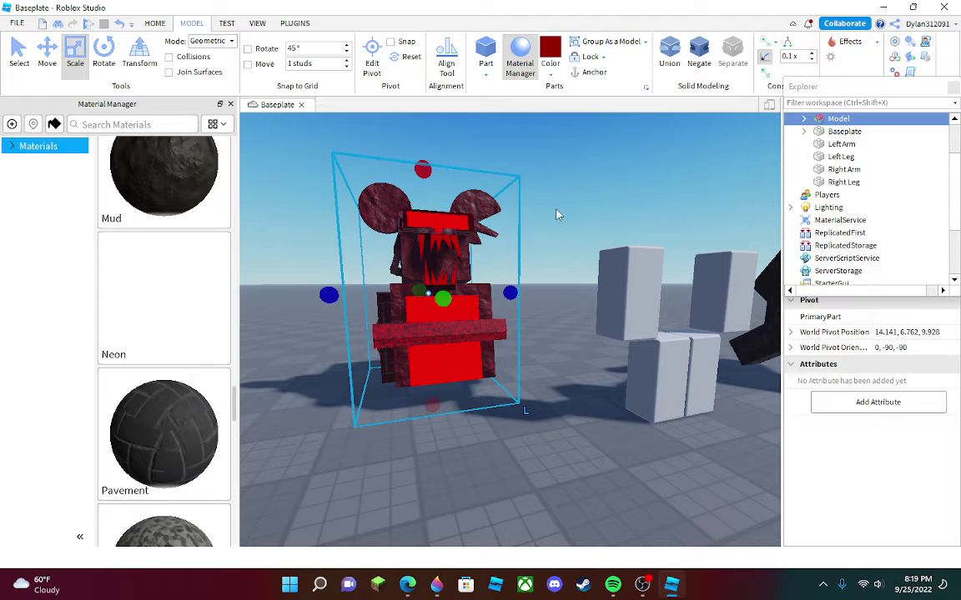
left_click_drag(465, 381, 441, 400)
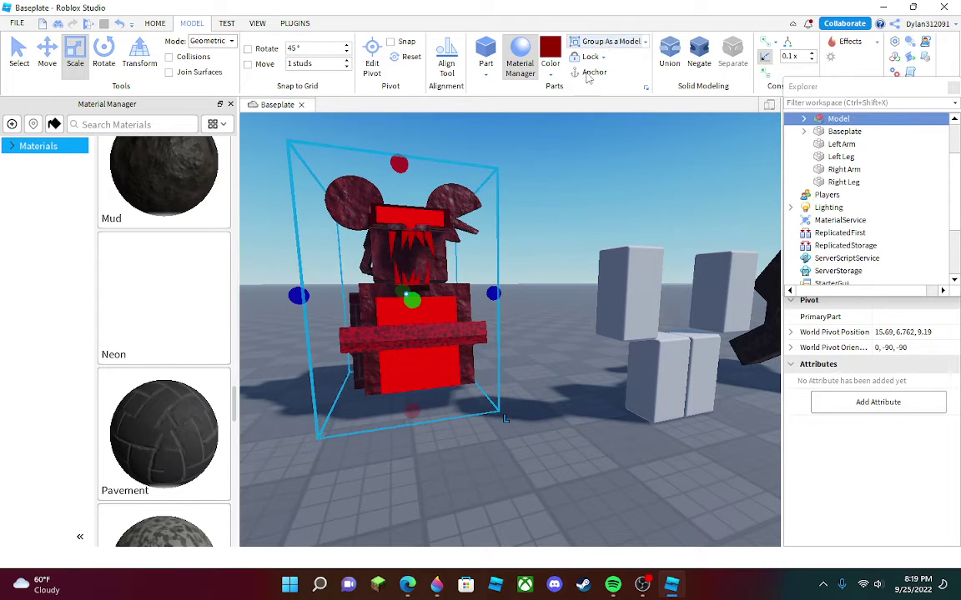
left_click(304, 381)
key("a")
right_click_drag(304, 381, 304, 381)
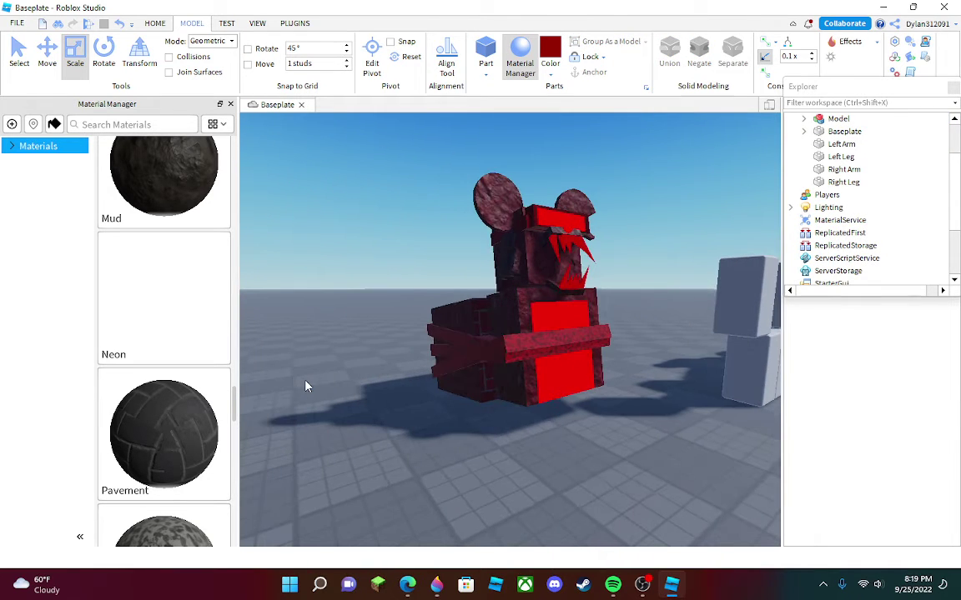
- Rotate the combined head and torso model slightly so it leans forward with its rear block raised
left_click(471, 338)
left_click_drag(554, 273, 564, 293)
left_click(652, 405)
key("d")
right_click_drag(652, 405, 650, 401)
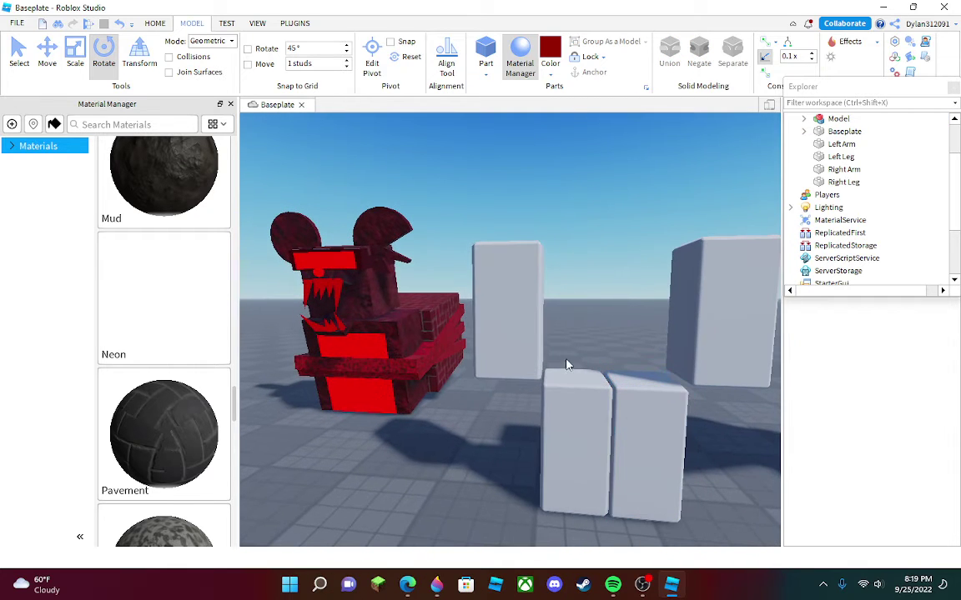
- Move the Right Arm block against the side of the torso
left_click(496, 326)
left_click(530, 259)
left_click_drag(506, 290, 502, 294)
key("w")
right_click_drag(502, 293, 502, 294)
left_click_drag(502, 294, 478, 359)
- Duplicate the Right Arm block in place and tilt the copy to an orientation of about -20.54
key("ctrl+d")
left_click(511, 257, "ctrl")
scroll(534, 367, "down", 3)
left_click_drag(510, 257, 522, 462)
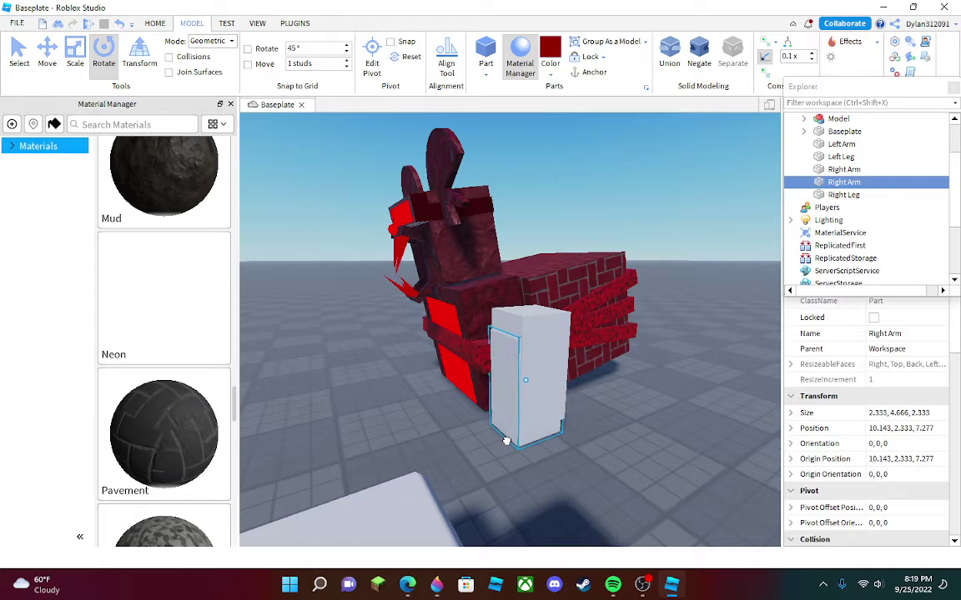
left_click(50, 59)
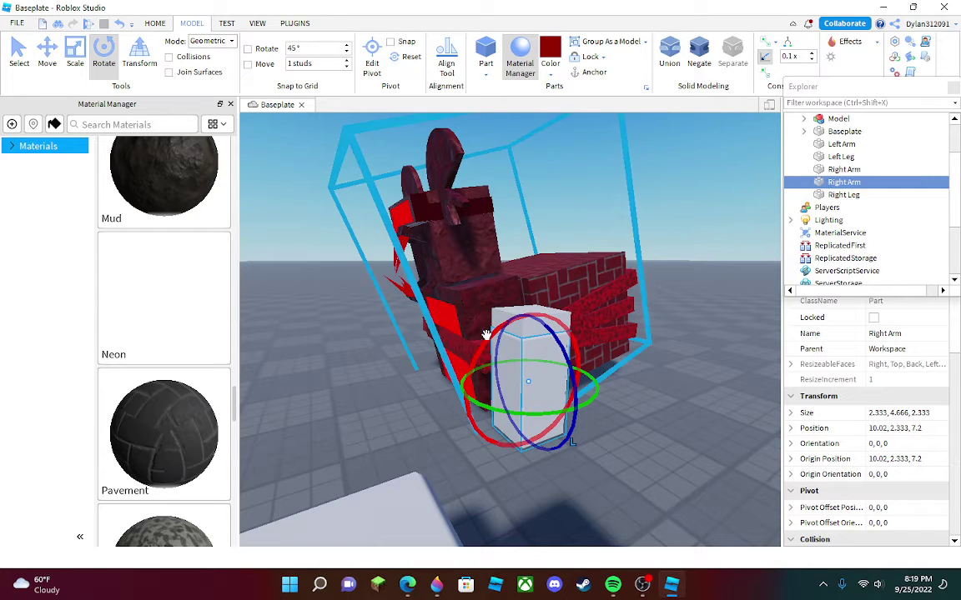
left_click_drag(487, 336, 454, 356)
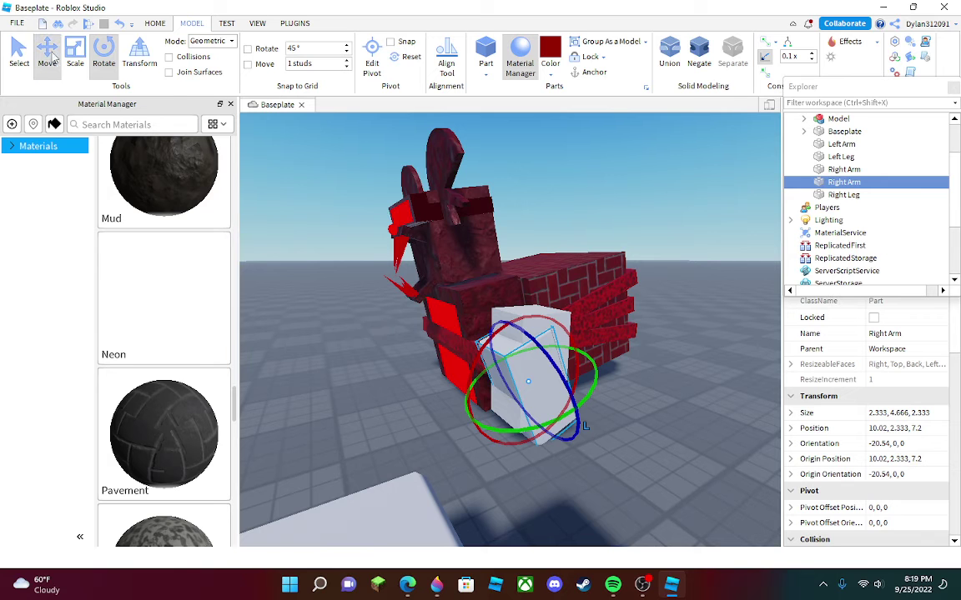
- Lower the tilted arm copy to about 10.02, -0.628, 7.73 and group it as a model
left_click(52, 56)
right_click_drag(608, 444, 608, 437)
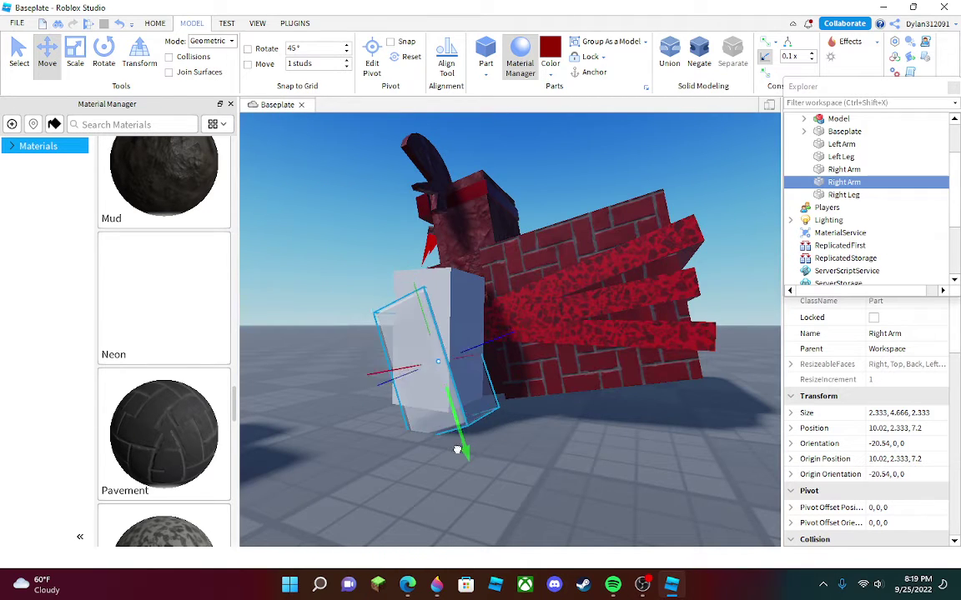
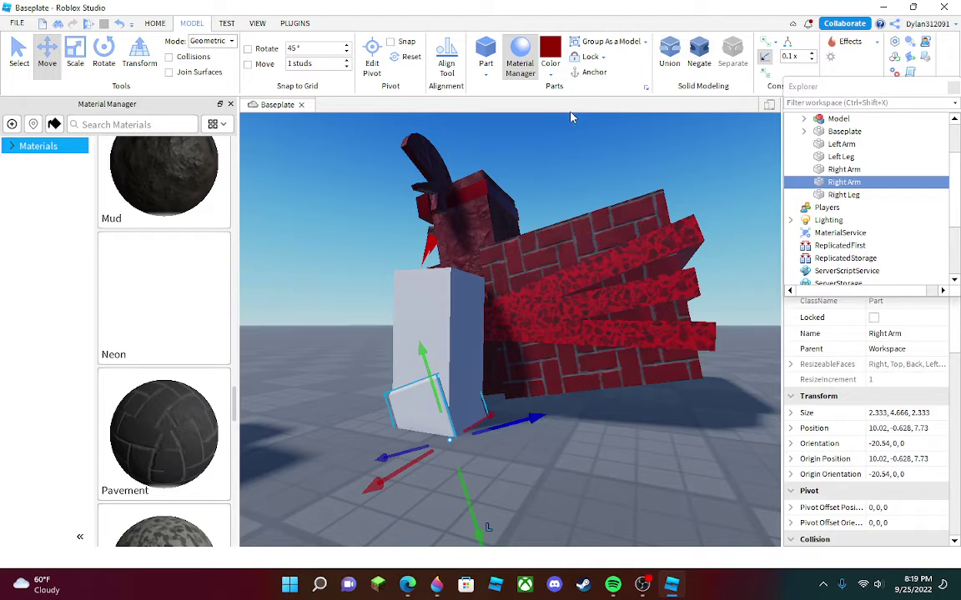
left_click(586, 45)
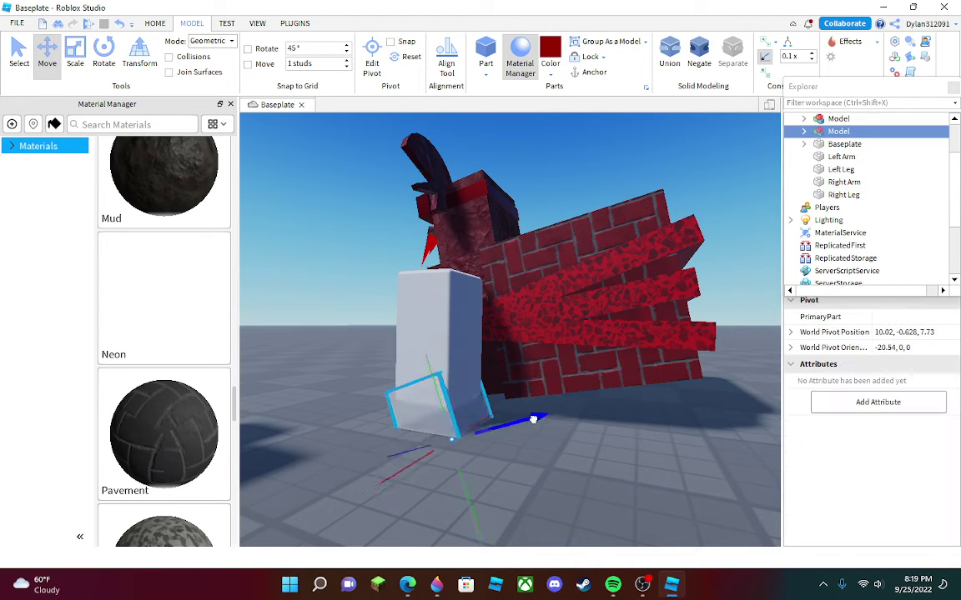
- Group the upright Right Arm block as a model and nudge the lower arm model to about 10.02, -0.546, 7.95
left_click(449, 308)
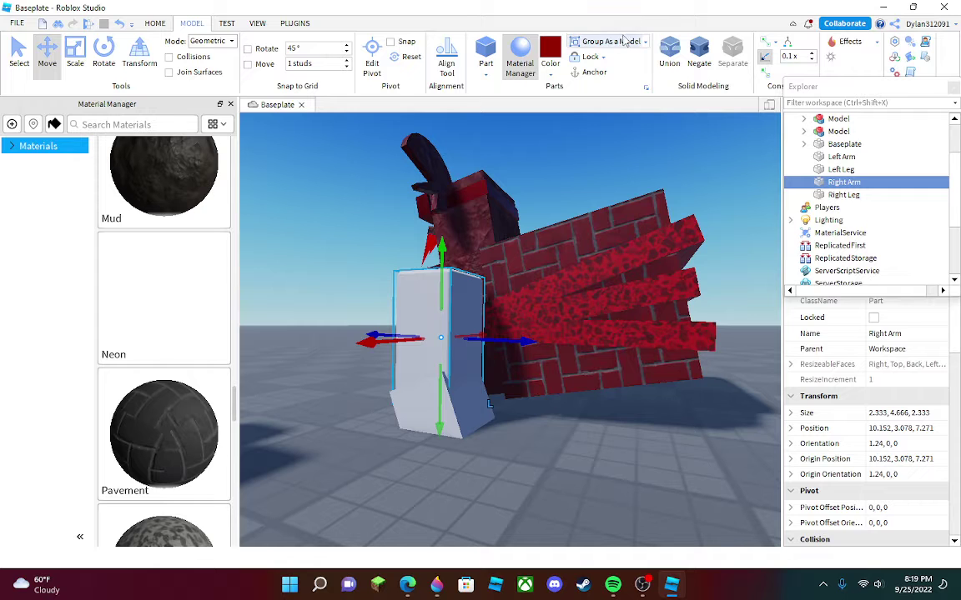
left_click(625, 41)
left_click(574, 452)
left_click(472, 420)
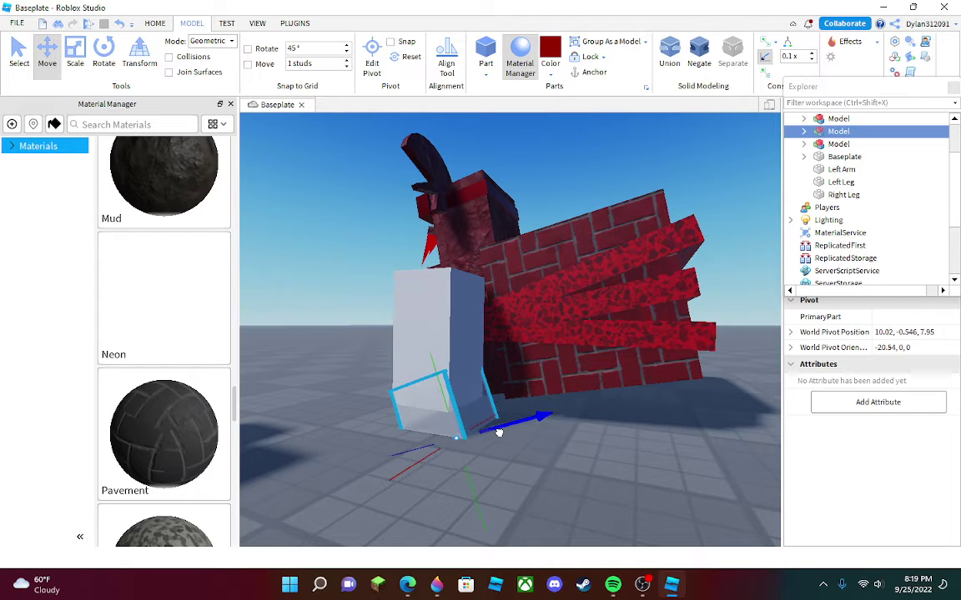
left_click(576, 472)
- Select the body, upper arm and lower arm models together, move them across the baseplate and rotate them slightly
scroll(581, 463, "down", 5)
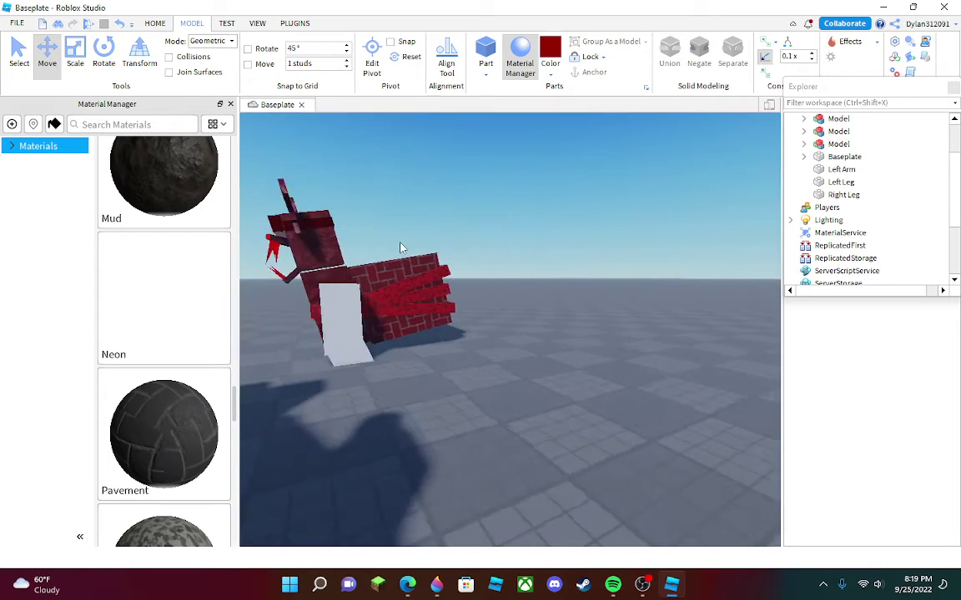
left_click_drag(498, 433, 497, 433)
left_click_drag(415, 371, 627, 407)
key("d")
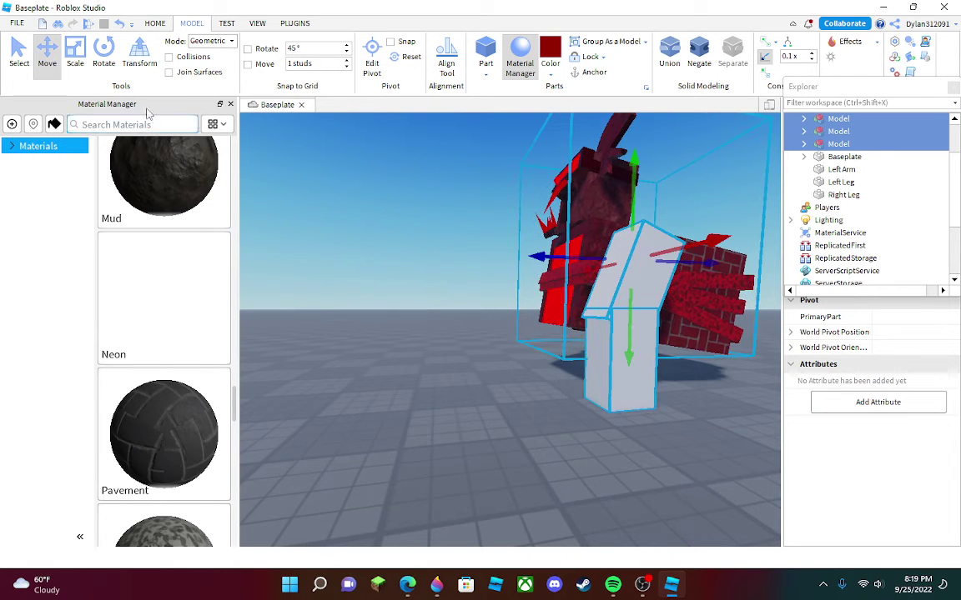
left_click(111, 65)
left_click_drag(568, 223, 565, 238)
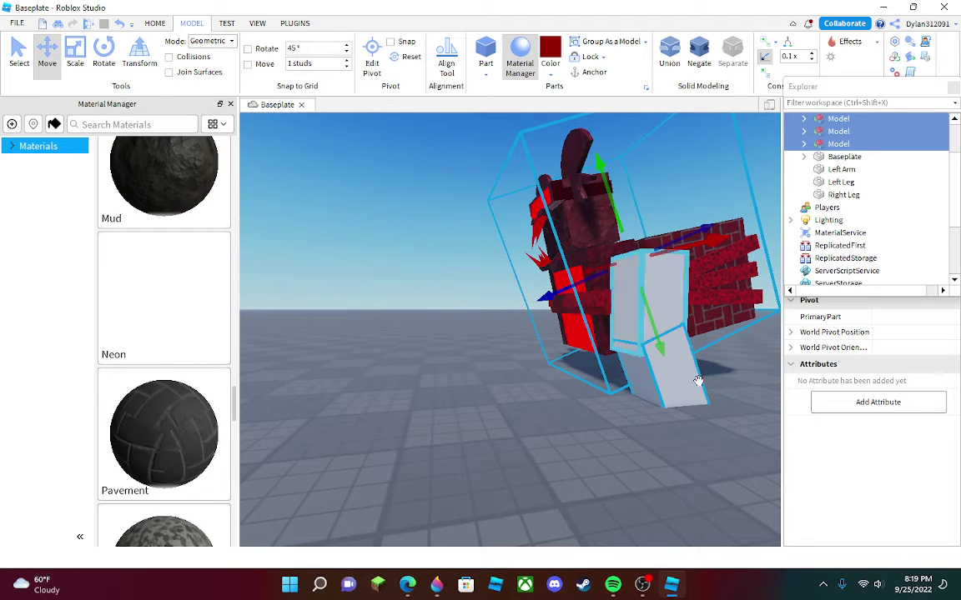
left_click_drag(647, 332, 642, 301)
- Nudge the lower arm model into line beneath the upper arm
left_click(547, 450)
right_click_drag(547, 450, 547, 451)
left_click(458, 384)
left_click_drag(420, 392, 413, 398)
left_click(367, 473)
right_click_drag(376, 470, 405, 452)
- Scale the lower arm model slightly so its sides fit the underside of the upper arm
left_click(406, 453)
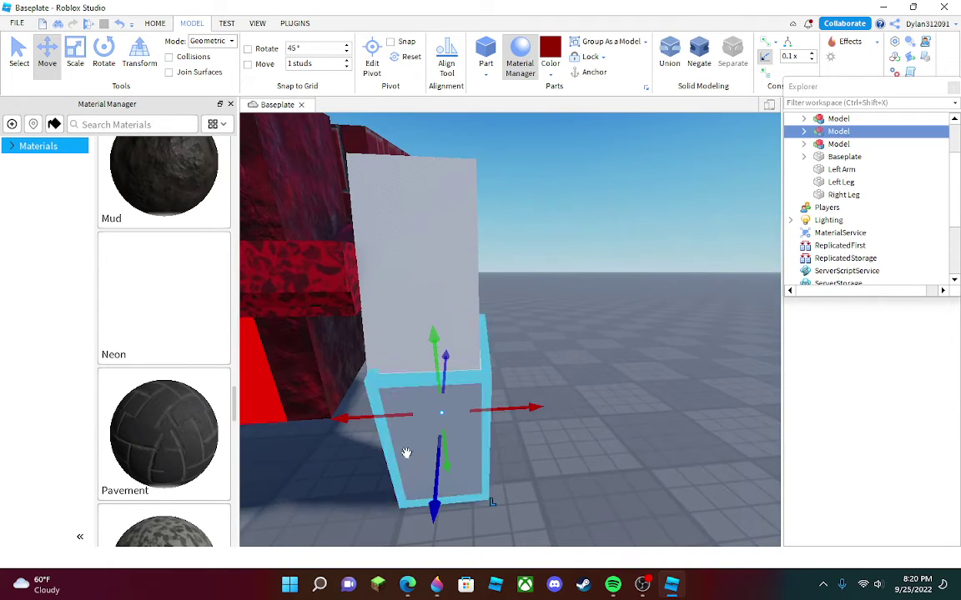
left_click(80, 64)
right_click_drag(663, 342, 665, 352)
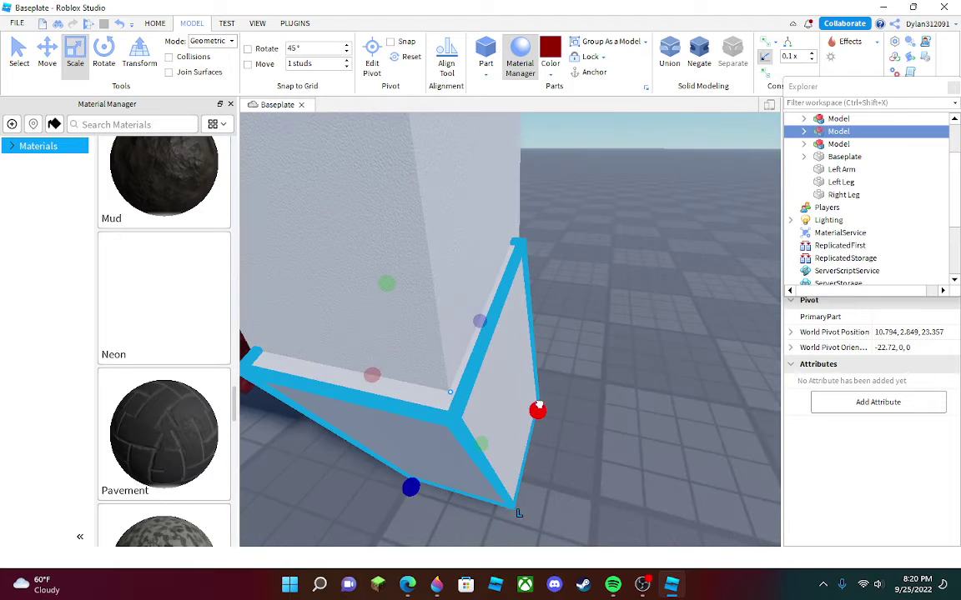
left_click_drag(538, 407, 535, 405)
left_click_drag(412, 492, 414, 485)
right_click_drag(377, 442, 379, 442)
left_click_drag(511, 386, 493, 384)
left_click(467, 478)
right_click_drag(467, 478, 469, 475)
left_click(494, 474)
left_click_drag(521, 480, 524, 470)
left_click(119, 24)
- Resize the upper arm model slightly so it lines up with the lower arm
left_click(618, 484)
right_click_drag(618, 484, 618, 477)
left_click(482, 253)
left_click_drag(407, 294, 403, 303)
left_click(398, 416)
right_click_drag(399, 416, 400, 416)
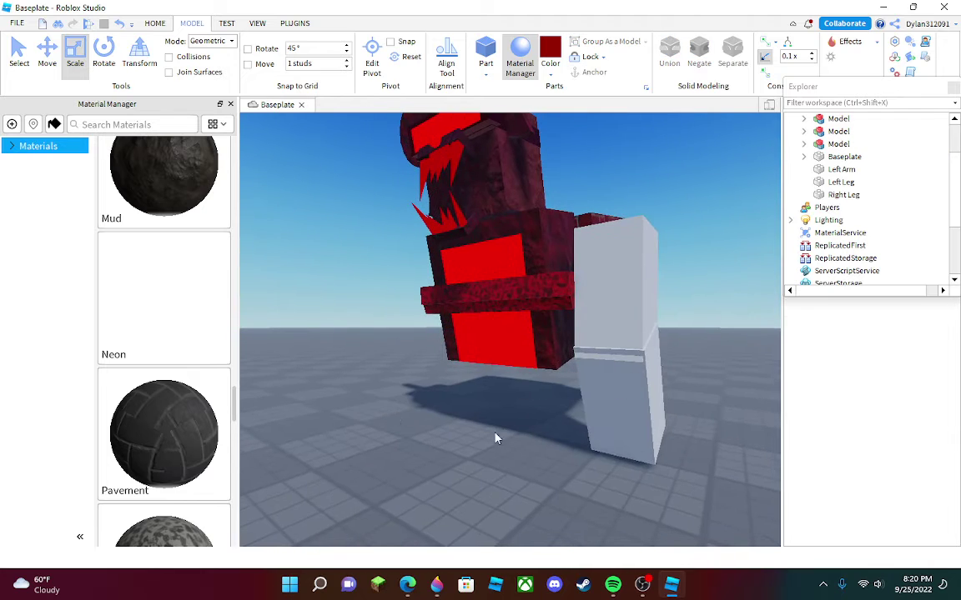
- Select the upper and lower arm models, colour them dark red and apply the Mud material
right_click_drag(657, 468, 657, 468)
left_click_drag(491, 245, 489, 242)
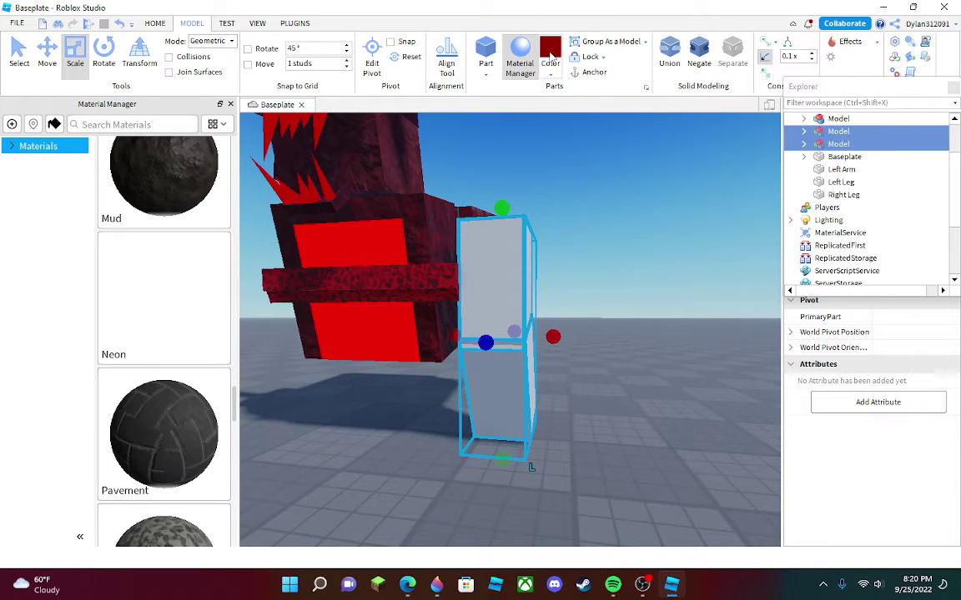
left_click(551, 53)
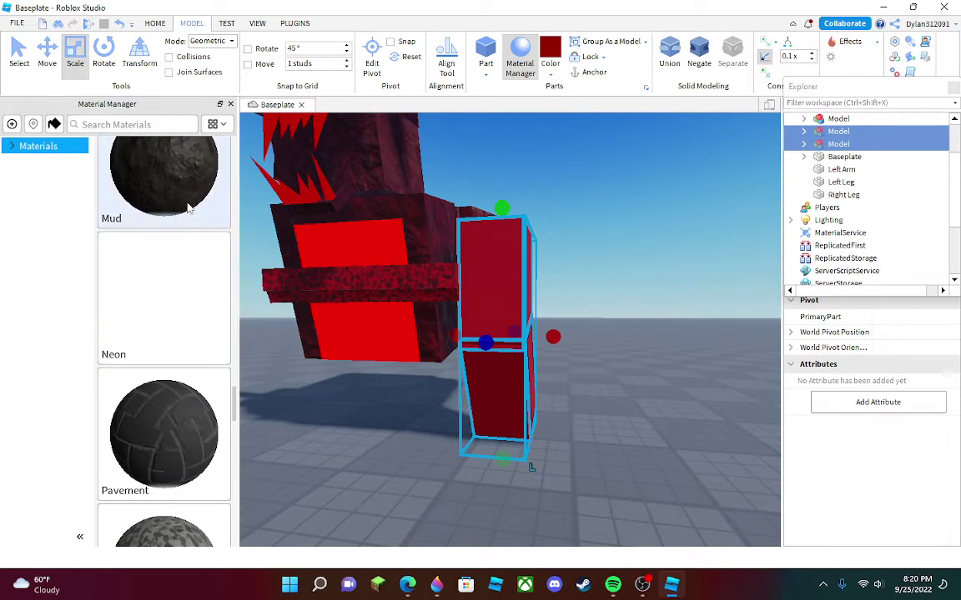
scroll(188, 208, "up", 2)
left_click(217, 208)
left_click(420, 435)
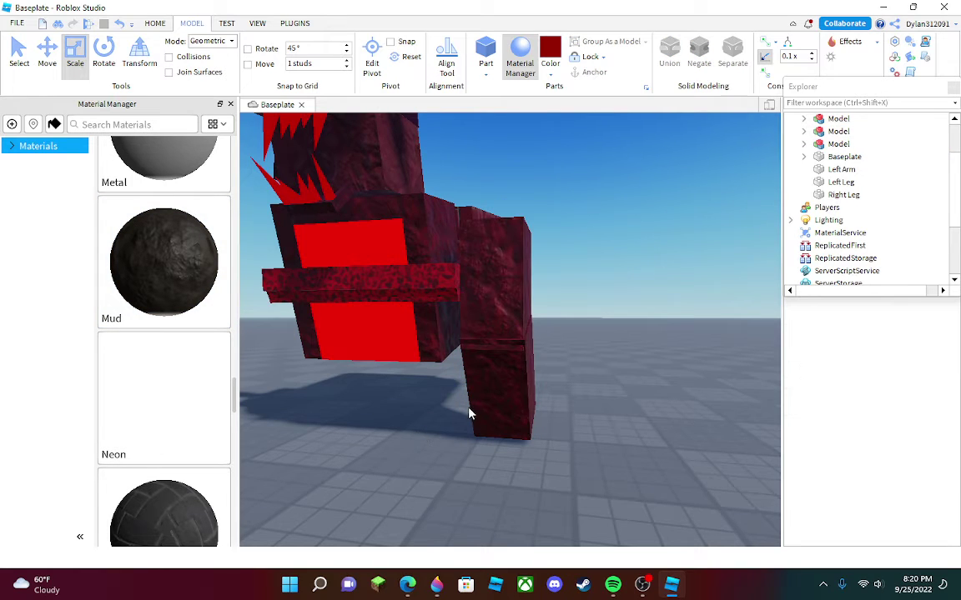
- Duplicate both arm models and move the copies around to the opposite side of the torso
right_click_drag(469, 408, 469, 408)
left_click_drag(476, 272, 601, 460)
key("ctrl+d")
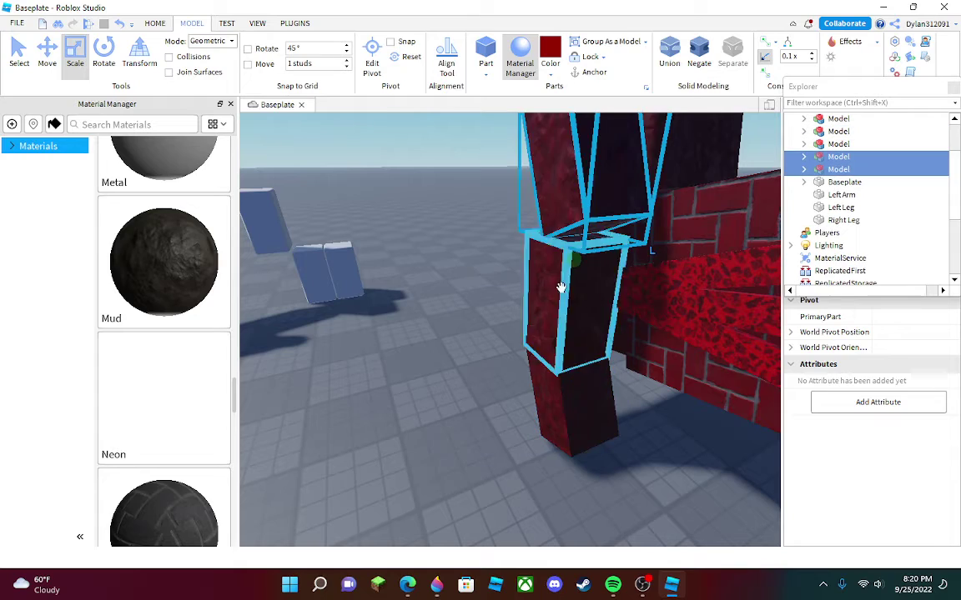
left_click_drag(562, 287, 488, 334)
key("w")
right_click_drag(488, 335, 482, 339)
left_click_drag(483, 339, 403, 403)
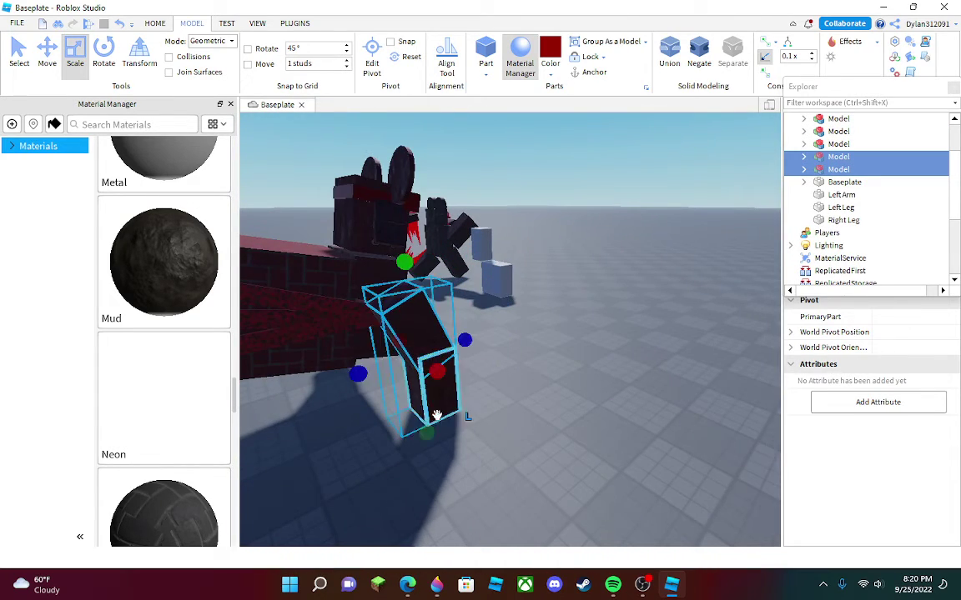
left_click(536, 439)
key("d")
right_click_drag(537, 440, 536, 439)
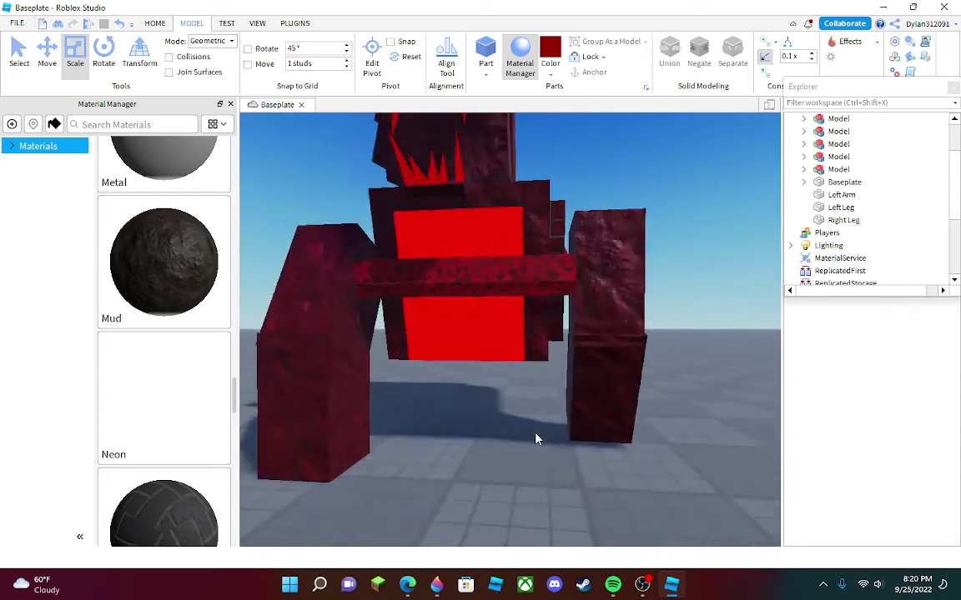
- Select the upper and lower arm models on one side and move them in against the torso
scroll(536, 439, "down", 5)
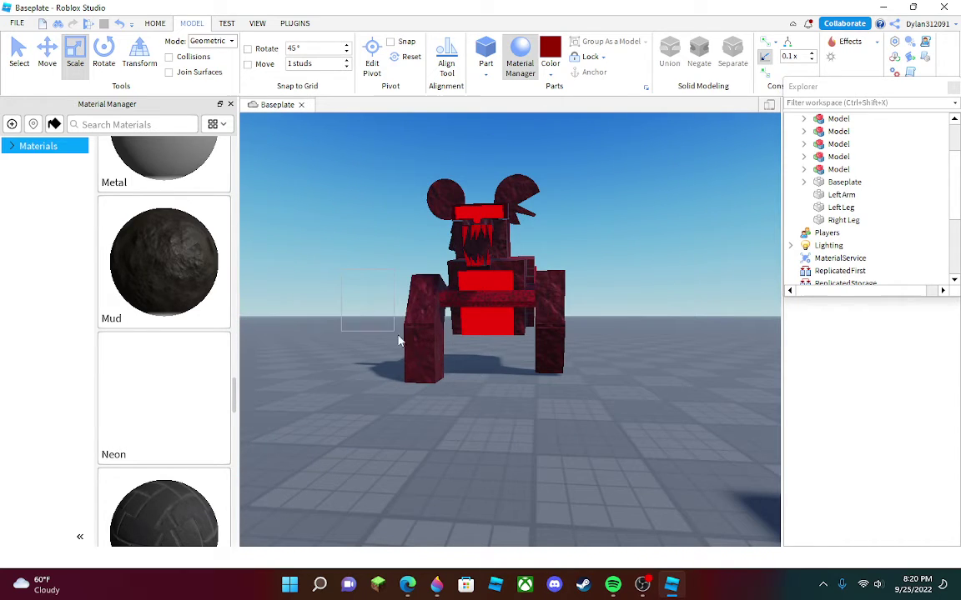
left_click_drag(398, 340, 441, 382)
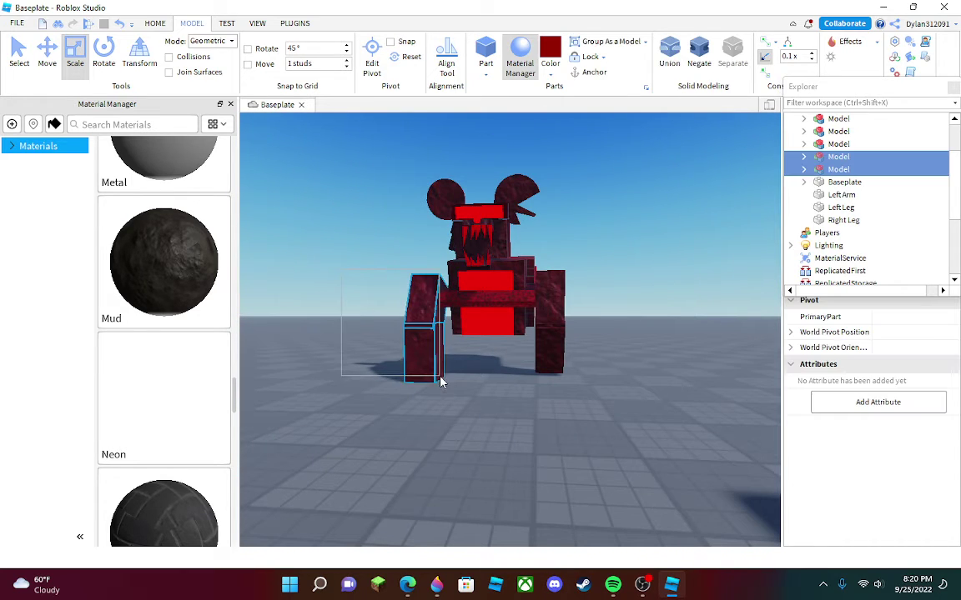
key("w")
key("a")
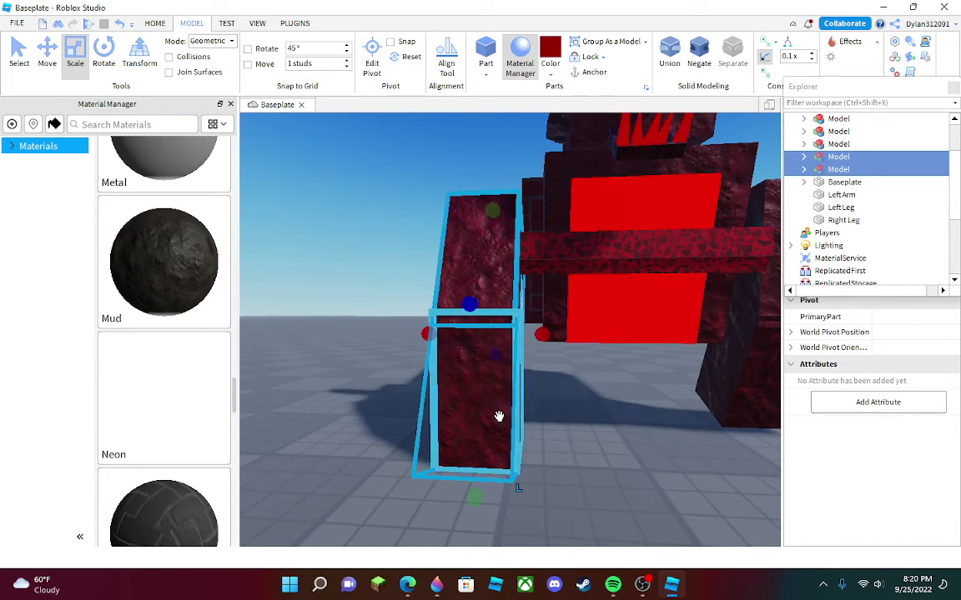
left_click_drag(499, 416, 534, 465)
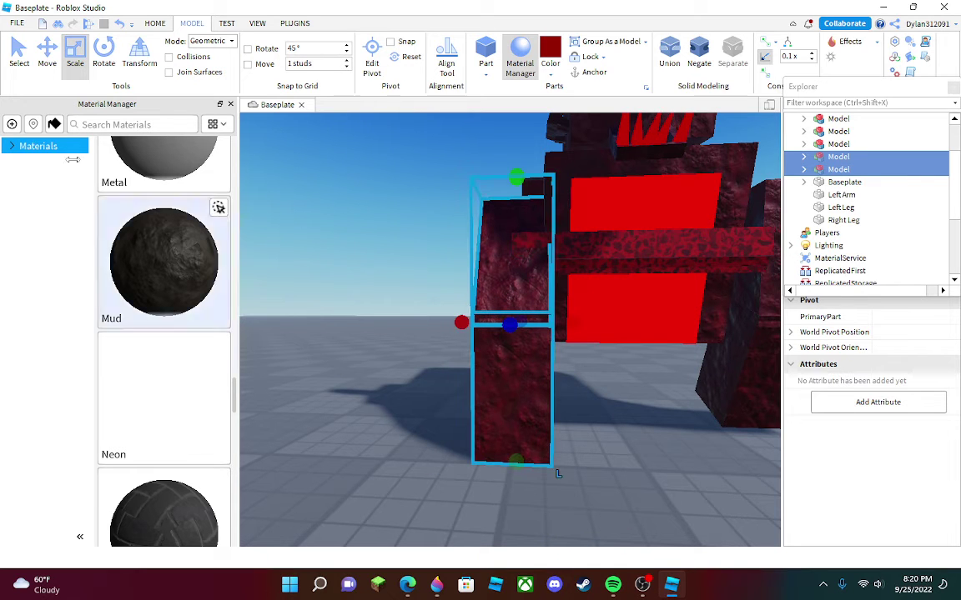
- Rotate the selected upper and lower arm models slightly so the whole arm tilts
right_click_drag(372, 263, 536, 332)
key("a")
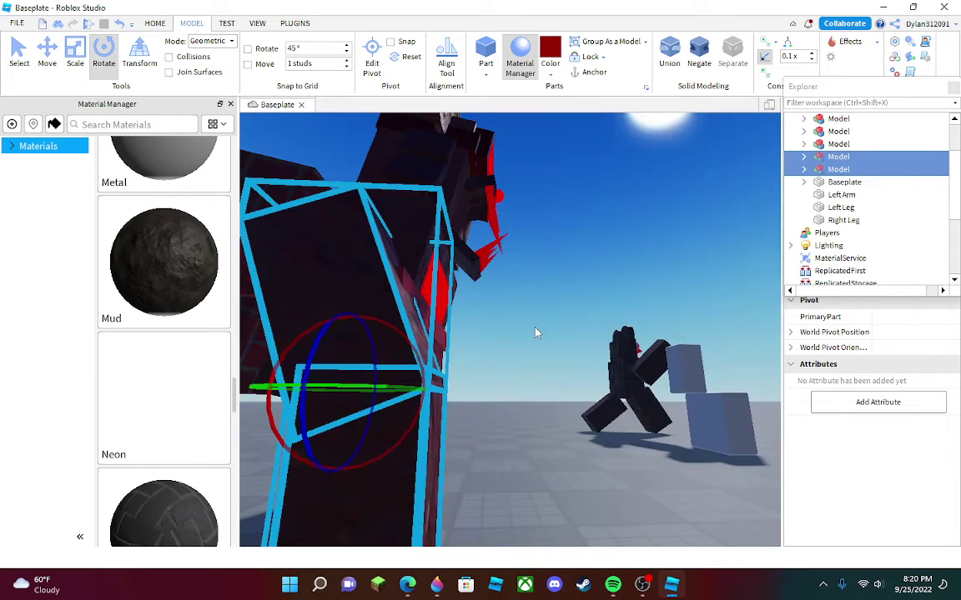
key("s")
left_click_drag(471, 344, 466, 330)
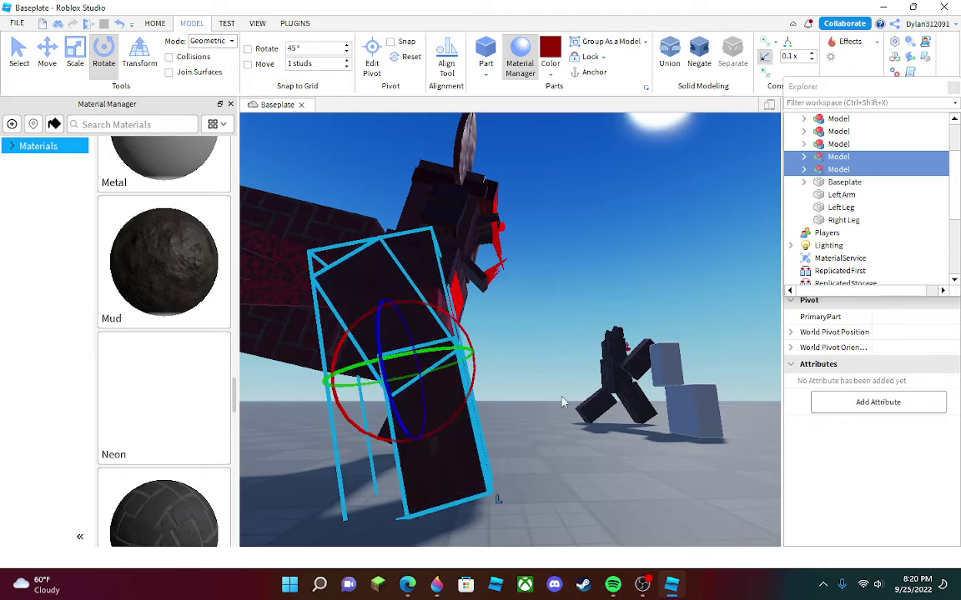
left_click(562, 401)
- Examine the monster from several distances and angles to judge how both arms sit
right_click_drag(562, 401, 492, 347)
key("d")
key("s")
left_click_drag(333, 200, 605, 446)
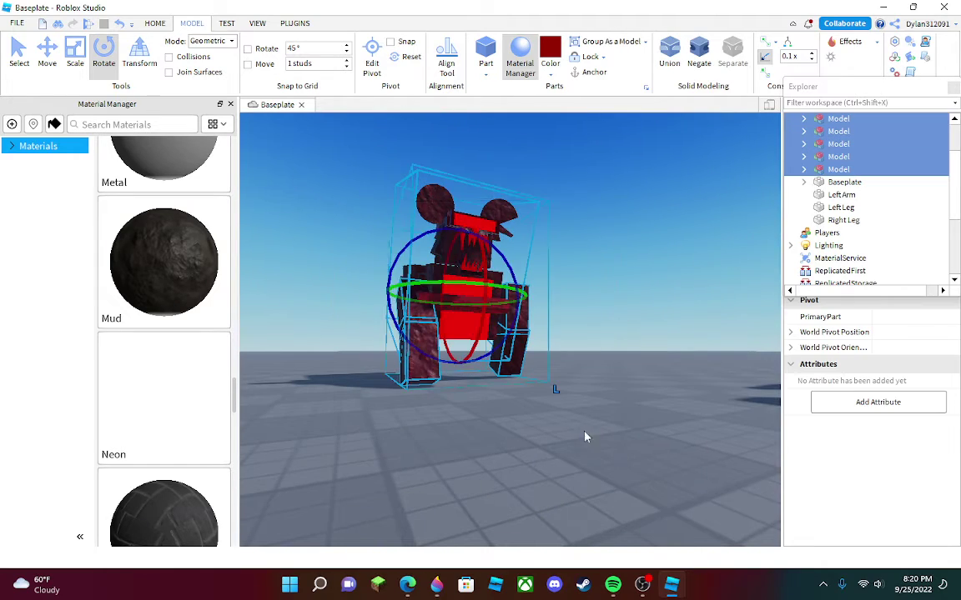
right_click_drag(583, 437, 379, 386)
key("w")
left_click(536, 452)
key("d")
right_click_drag(537, 452, 537, 427)
key("s")
key("w")
key("a")
key("s")
key("d")
key("a")
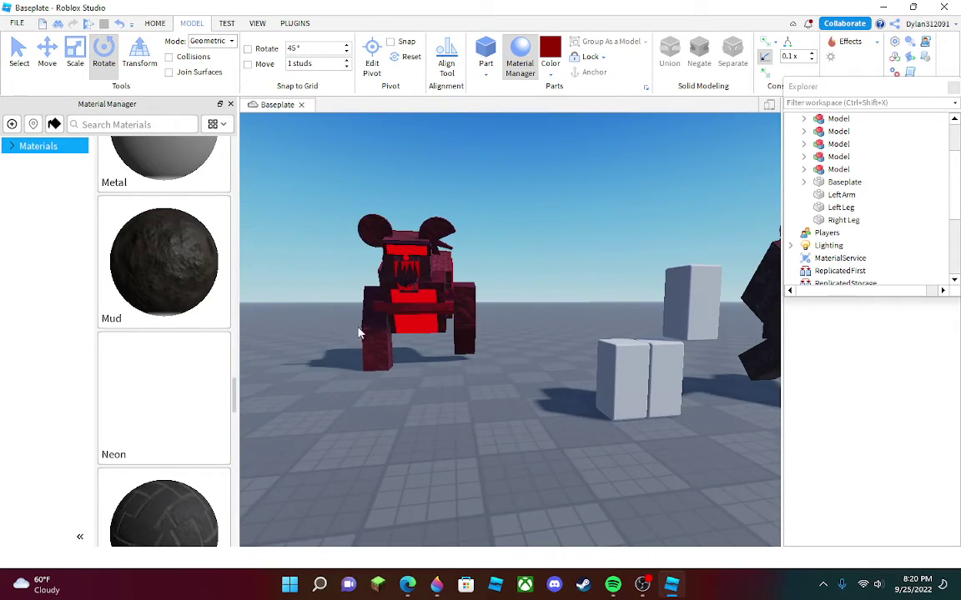
- Tilt the upper and lower arm models on the opposite side slightly backward
left_click_drag(374, 352, 391, 375)
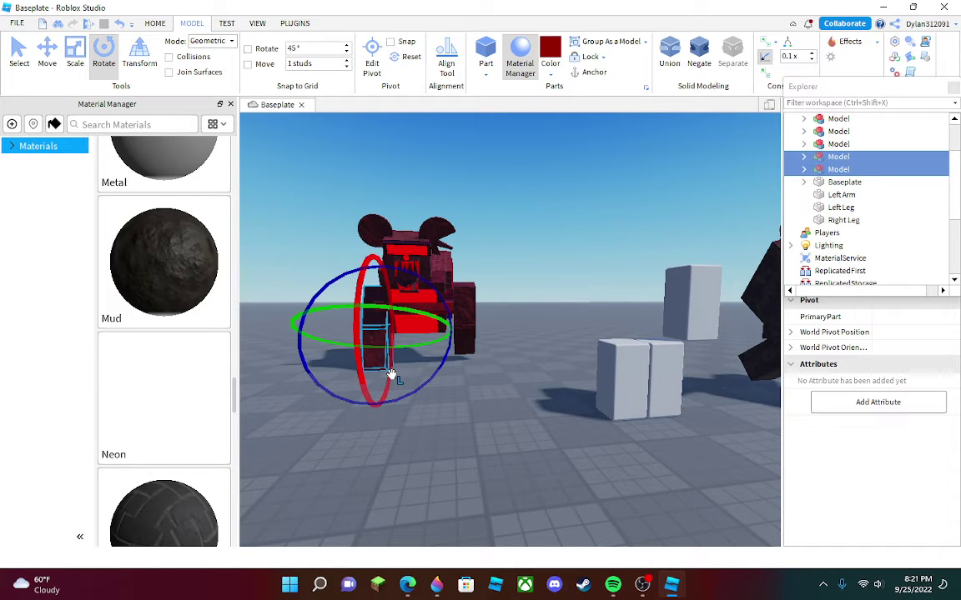
left_click(465, 370)
left_click_drag(398, 286, 563, 427)
left_click(562, 446)
- Move the Left Leg and Right Leg parts underneath the torso and tilt both to about -32.6° on X
key("d")
left_click_drag(562, 465, 437, 324)
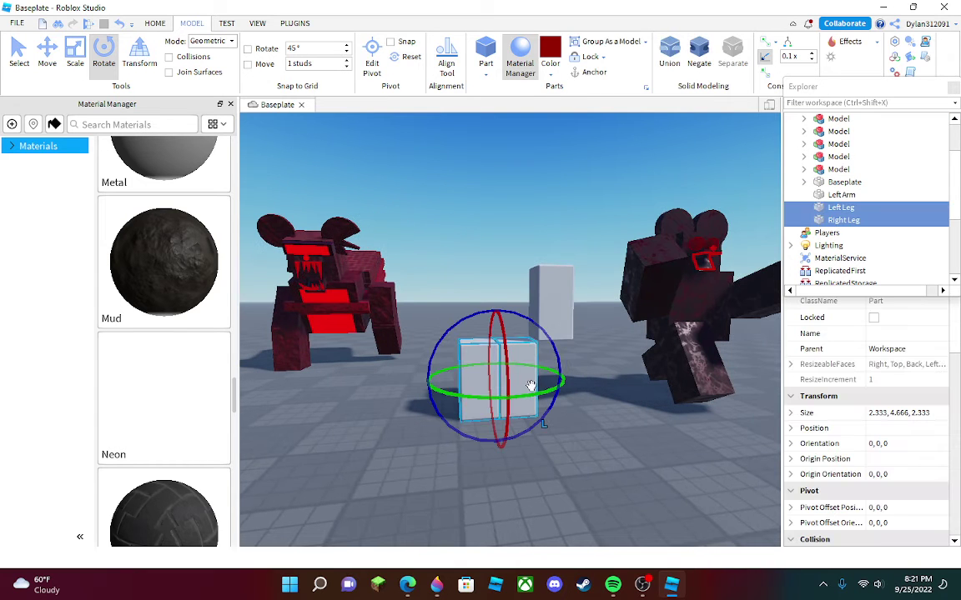
key("w")
right_click_drag(527, 357, 527, 358)
left_click_drag(350, 273, 535, 374)
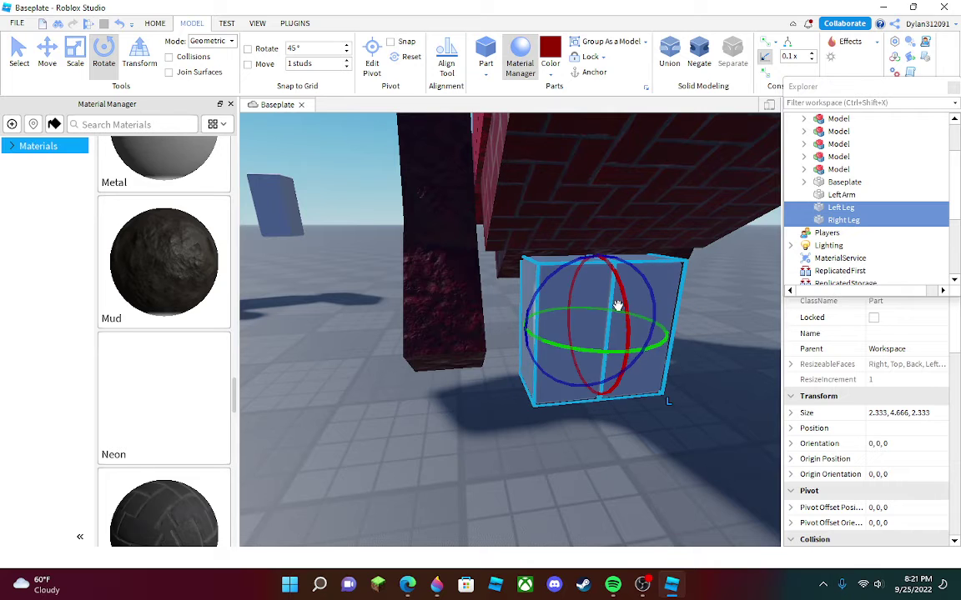
left_click_drag(617, 306, 607, 269)
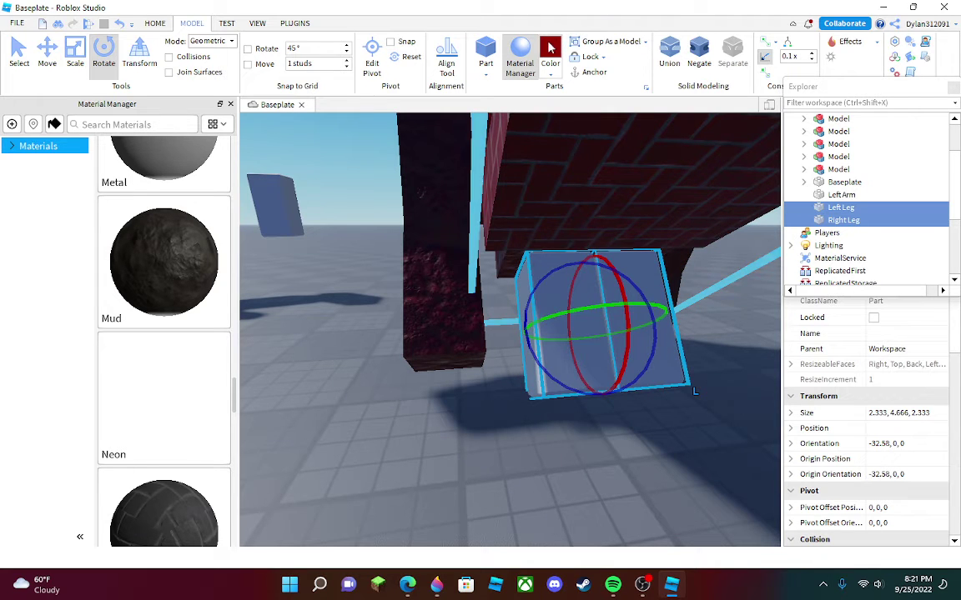
- Colour both leg parts dark red and apply the Mud material to them
left_click(548, 46)
left_click(222, 210)
left_click(375, 464)
right_click_drag(375, 464, 375, 465)
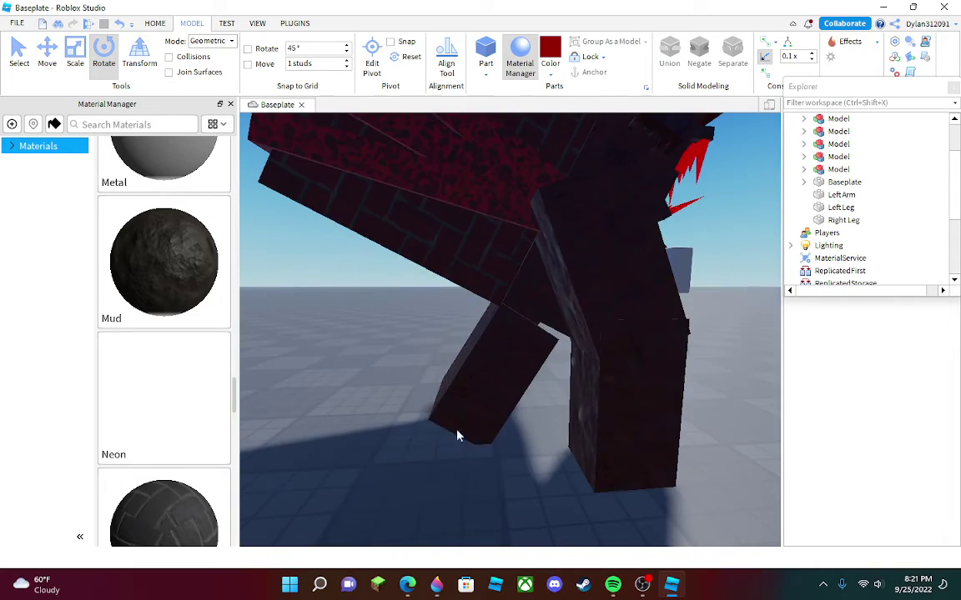
- Rotate the Right Leg to about -54° and the Left Leg to about -14° on X for a walking pose
left_click(457, 436)
left_click_drag(550, 343, 563, 365)
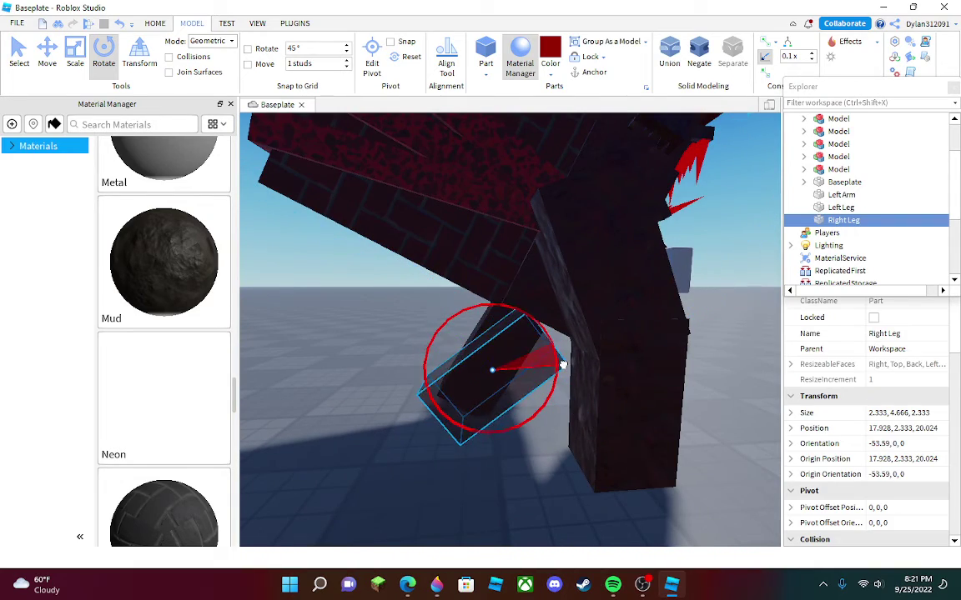
right_click_drag(385, 402, 380, 415)
left_click(474, 374)
left_click(380, 415)
left_click(405, 271)
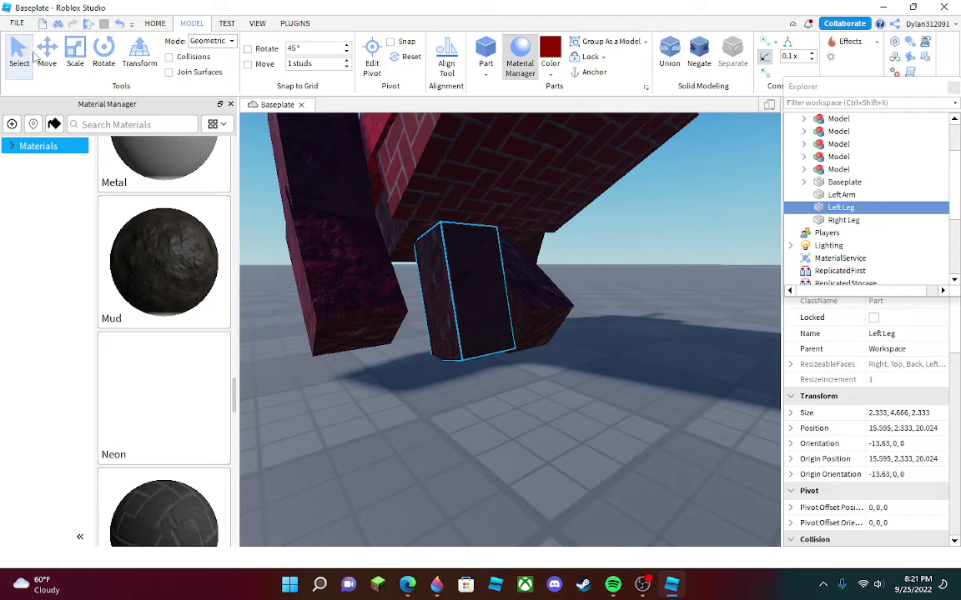
- Move the Left Leg part forward under the torso so the two legs are staggered
right_click_drag(377, 361, 379, 362)
scroll(373, 347, "down", 1)
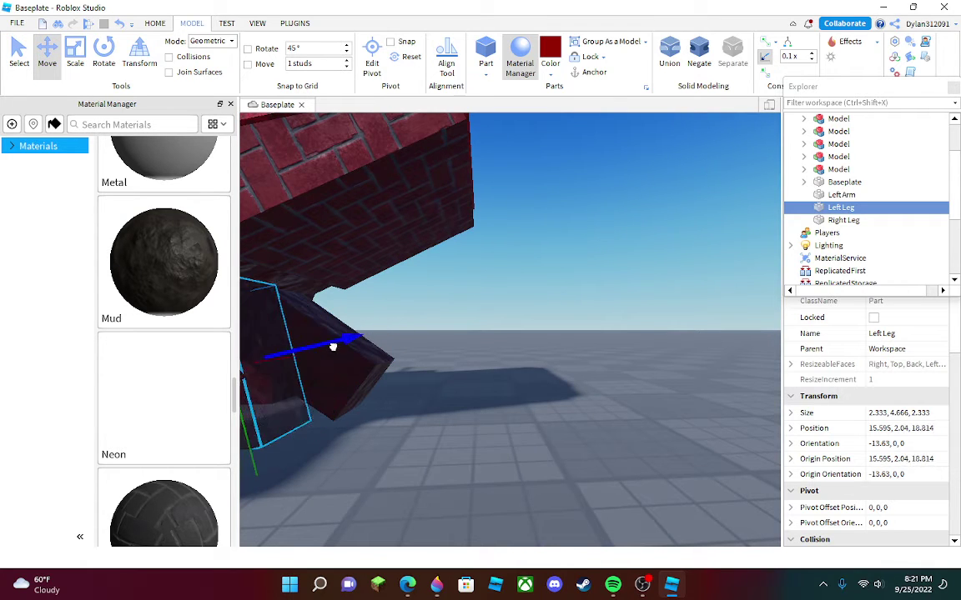
left_click(574, 404)
right_click_drag(574, 404, 573, 405)
scroll(574, 404, "down", 5)
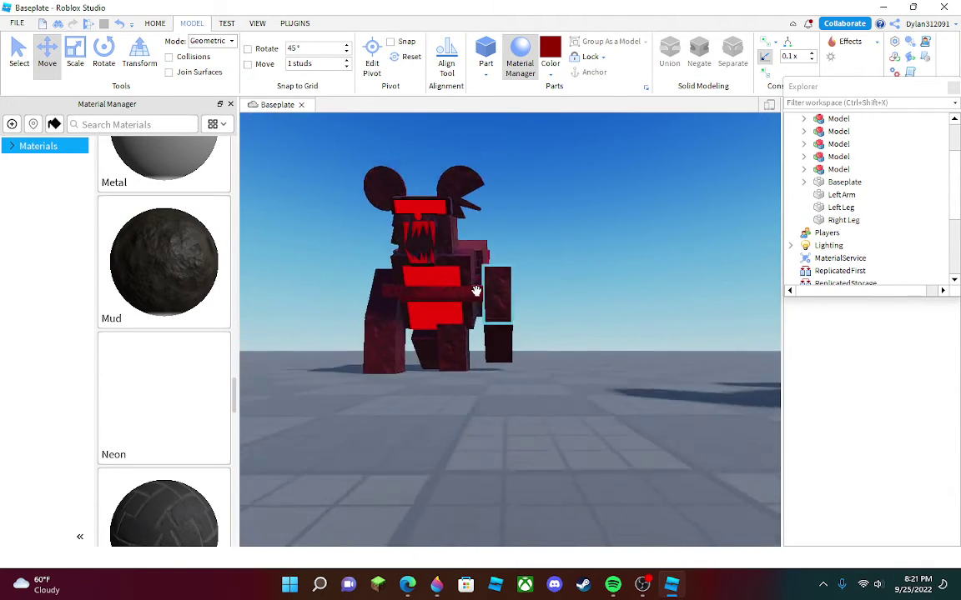
- Delete the leftover Left Arm part standing beside the monster
left_click_drag(321, 192, 594, 442)
key("w")
key("a")
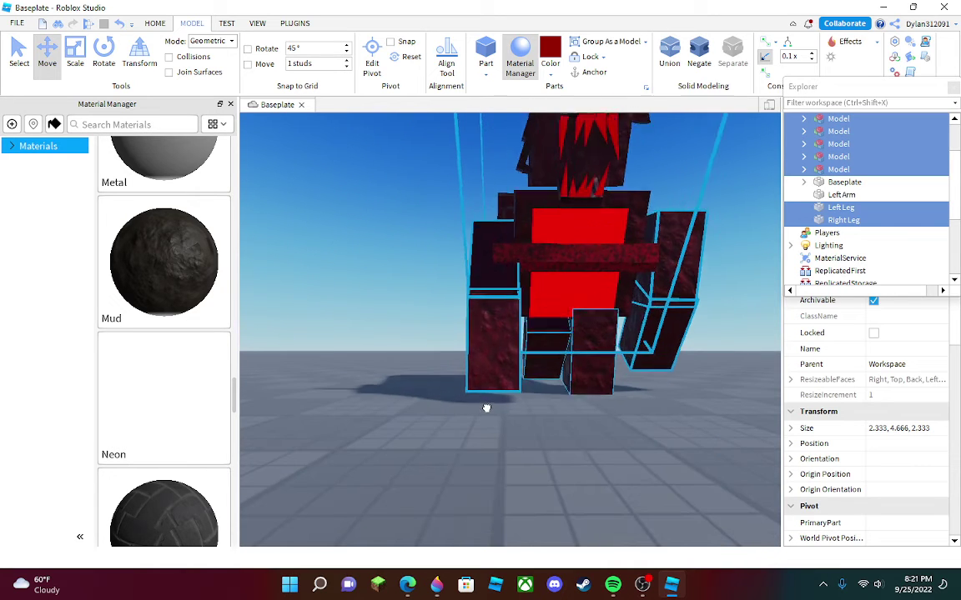
left_click(502, 467)
key("a")
right_click_drag(502, 467, 502, 465)
right_click_drag(409, 440, 409, 440)
left_click(584, 372)
key("Delete")
- Examine the assembled monster from a distance and from close up
key("a")
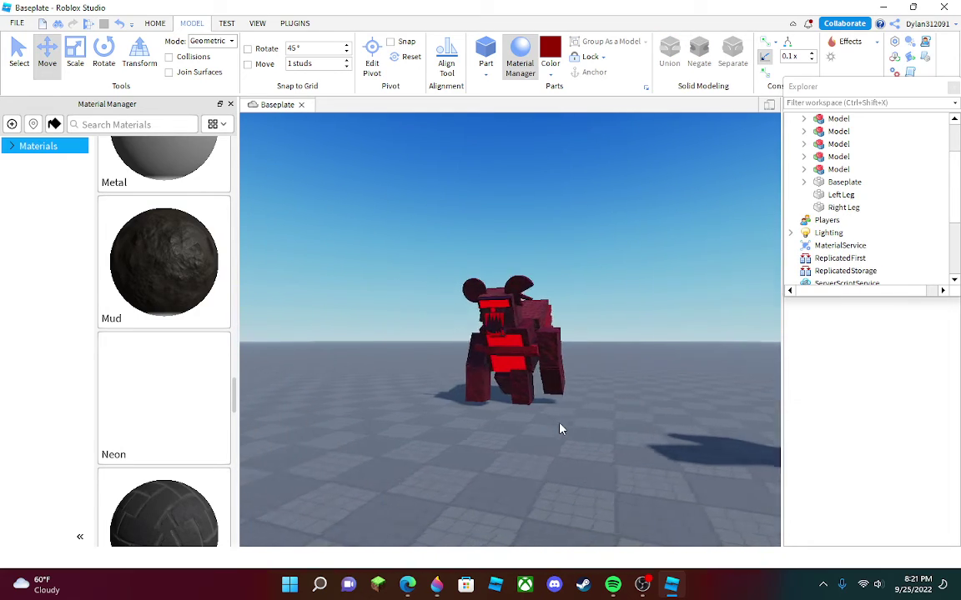
key("w")
right_click_drag(560, 428, 519, 409)
key("s")
key("w")
key("s")
key("w")
mouse_move(641, 589)
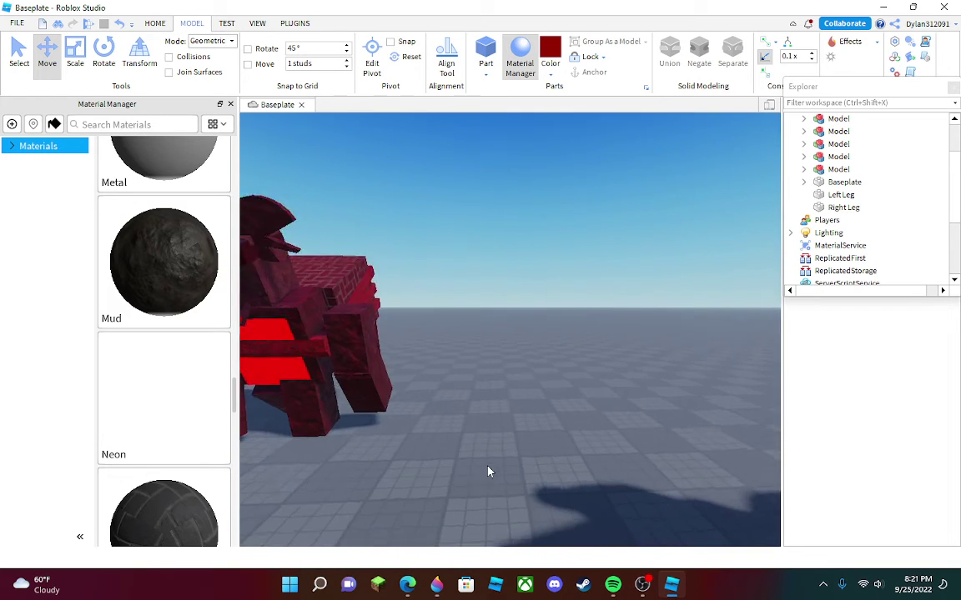
right_click_drag(488, 467, 479, 457)
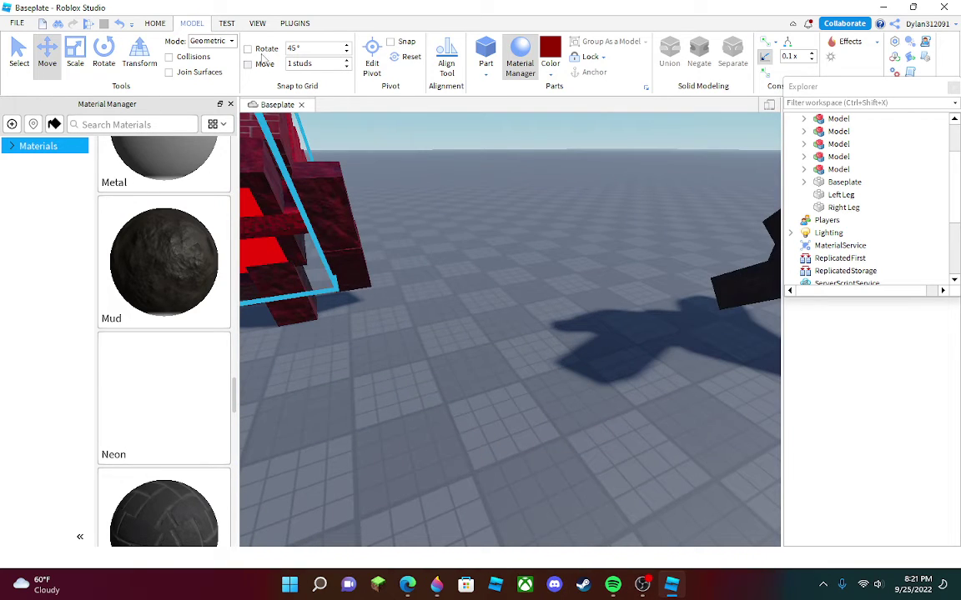
- Insert an R6 Block Rig beside the monster and ungroup it into separate parts
left_click(293, 23)
left_click(239, 55)
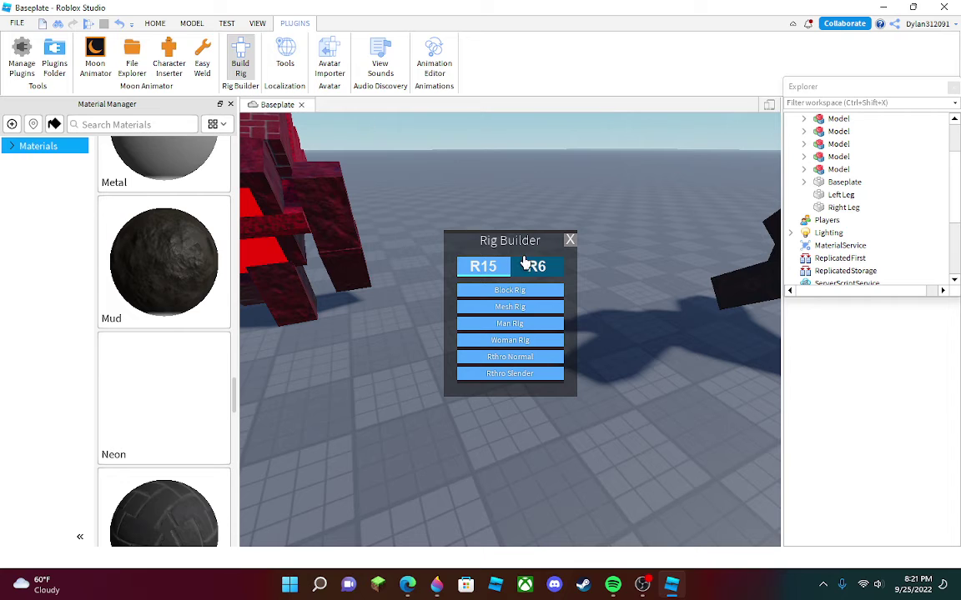
left_click(525, 265)
left_click(528, 292)
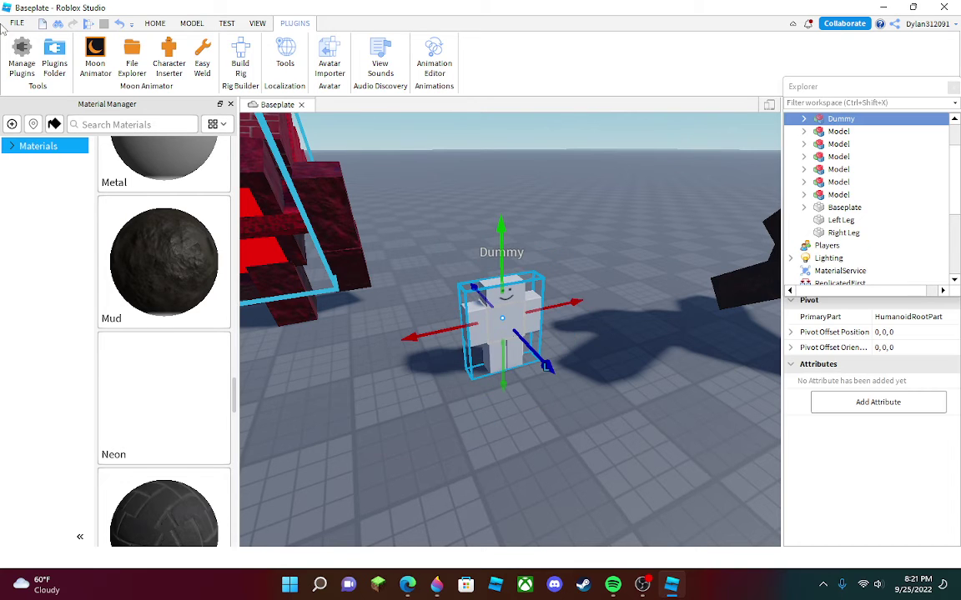
left_click(152, 23)
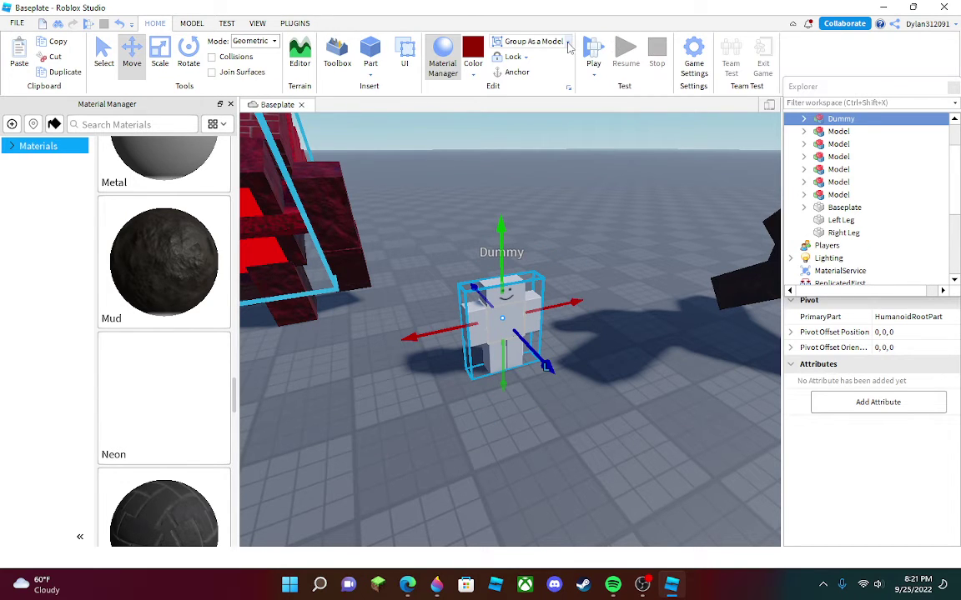
key("ctrl+u")
- Select all parts of the ungrouped rig, colour them dark red and apply the Mud material
left_click_drag(447, 259, 609, 410)
key("f")
left_click(473, 45)
left_click(219, 209)
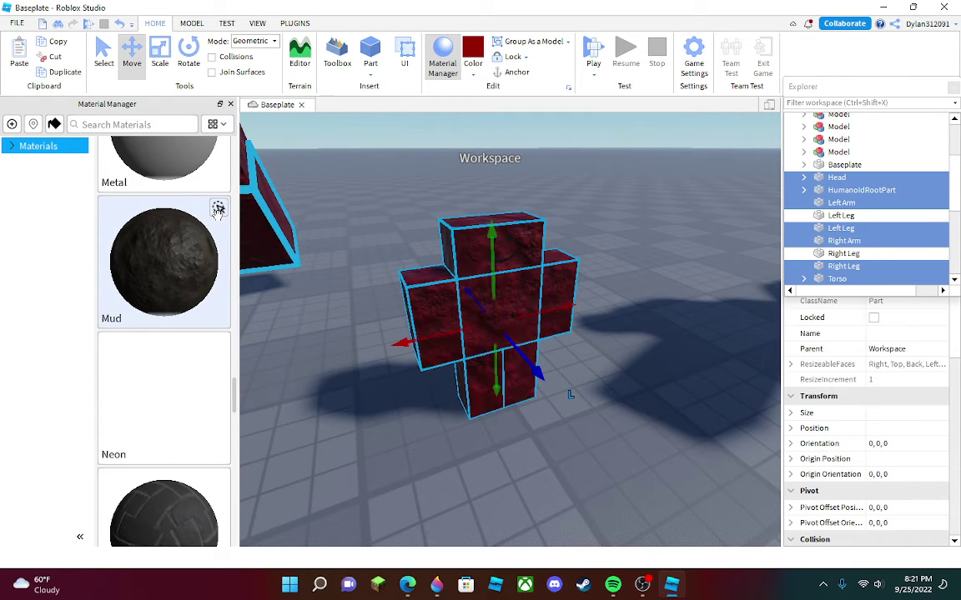
left_click(400, 237)
- Raise the rig's head slightly off the torso and narrow it to about 1.378 studs
scroll(580, 353, "up", 3)
left_click(566, 191)
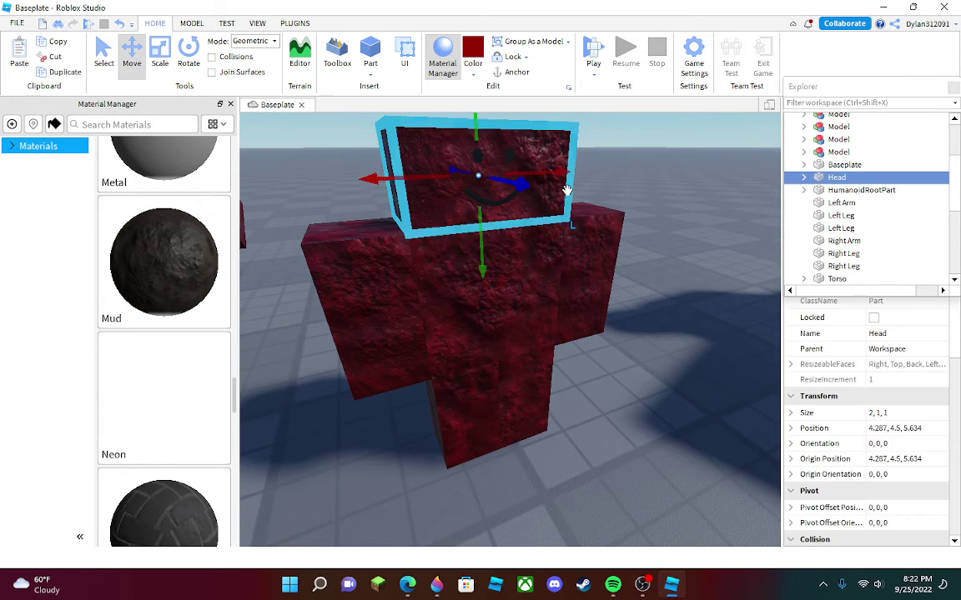
left_click_drag(478, 218, 478, 209)
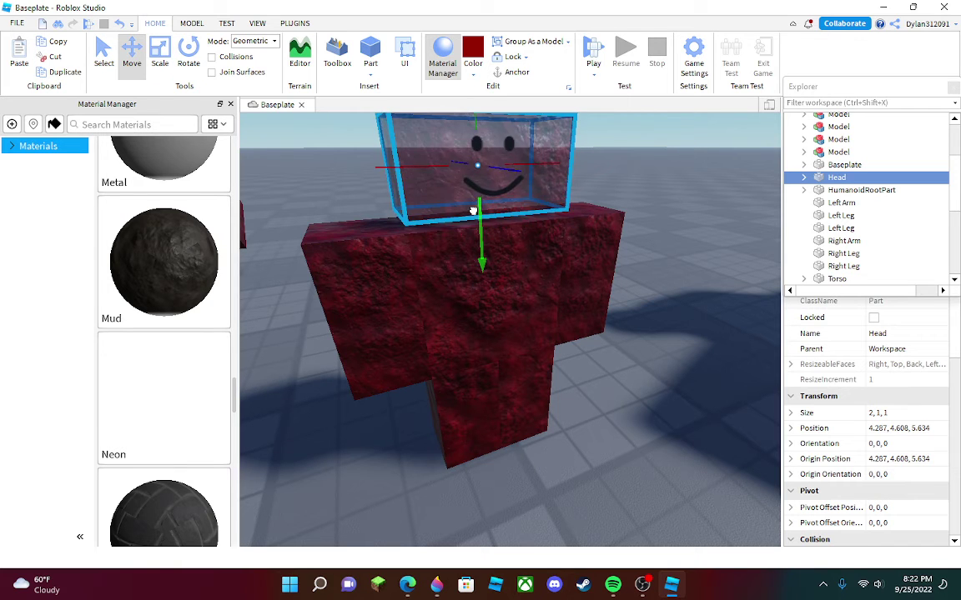
right_click_drag(577, 287, 573, 280)
left_click_drag(686, 275, 648, 276)
left_click_drag(506, 289, 509, 282)
left_click(484, 246)
- Take the head off the rig's shoulders and place it on the ground near the body
right_click_drag(484, 246, 484, 245)
scroll(484, 245, "down", 5)
left_click_drag(488, 292, 416, 529)
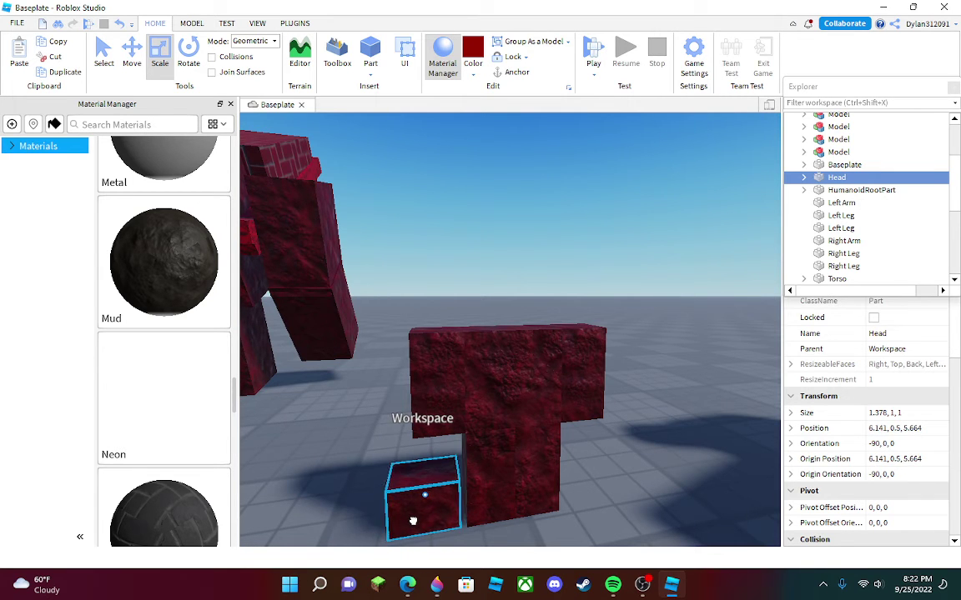
scroll(412, 521, "up", 4)
right_click_drag(413, 521, 412, 520)
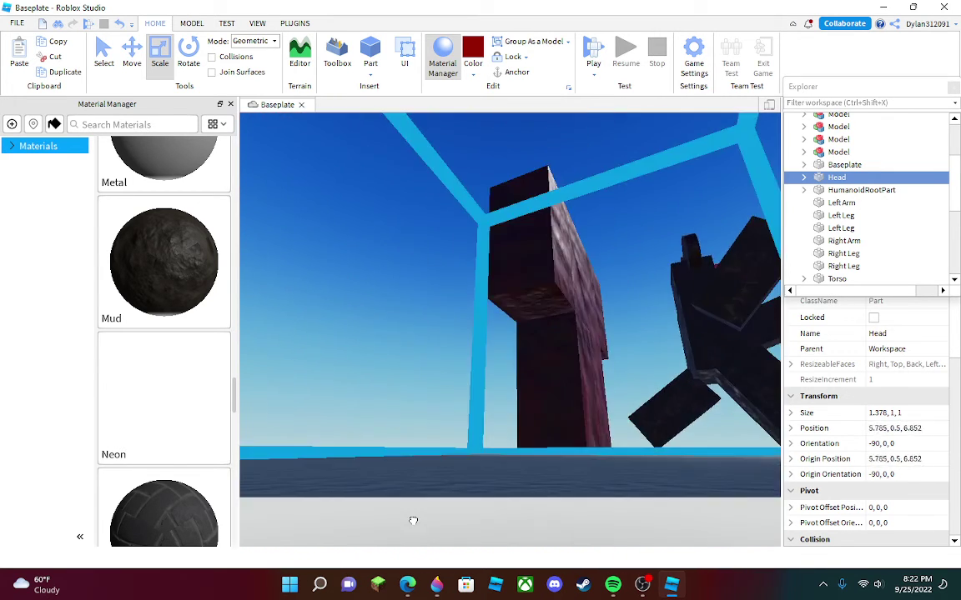
scroll(412, 519, "down", 2)
left_click_drag(412, 519, 483, 484)
- Rotate the rig's right arm forward to horizontal and place the head against its hand end
left_click(593, 294)
scroll(593, 293, "down", 3)
right_click_drag(592, 293, 592, 294)
scroll(592, 294, "up", 3)
scroll(592, 294, "down", 3)
left_click_drag(485, 453, 496, 487)
right_click_drag(528, 469, 530, 469)
- Select the rig's head and right arm and tilt them together slightly
mouse_move(533, 300)
left_mouse_down()
mouse_move(530, 292)
mouse_move(534, 305)
left_mouse_up()
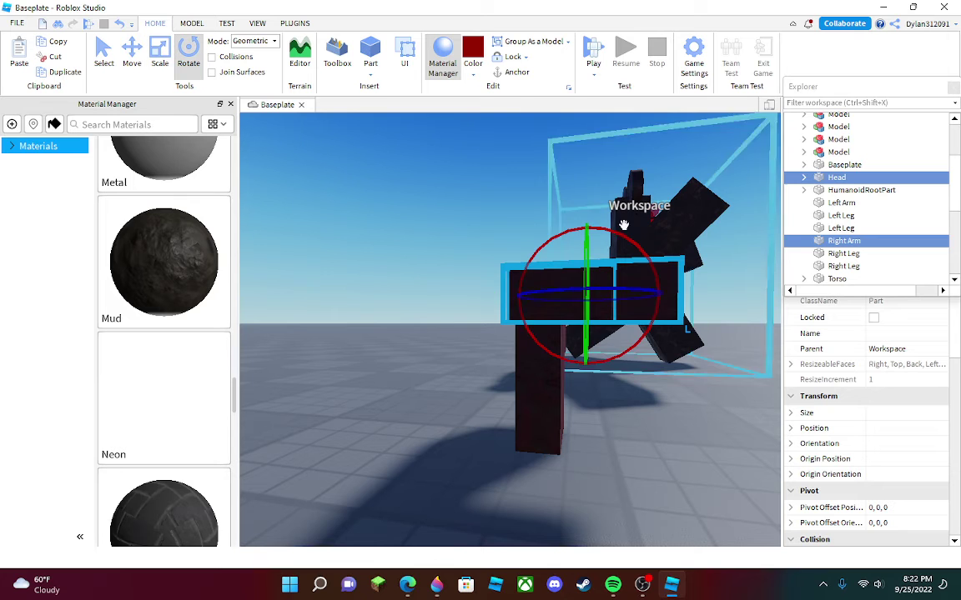
left_click_drag(623, 225, 609, 221)
right_click_drag(557, 220, 556, 220)
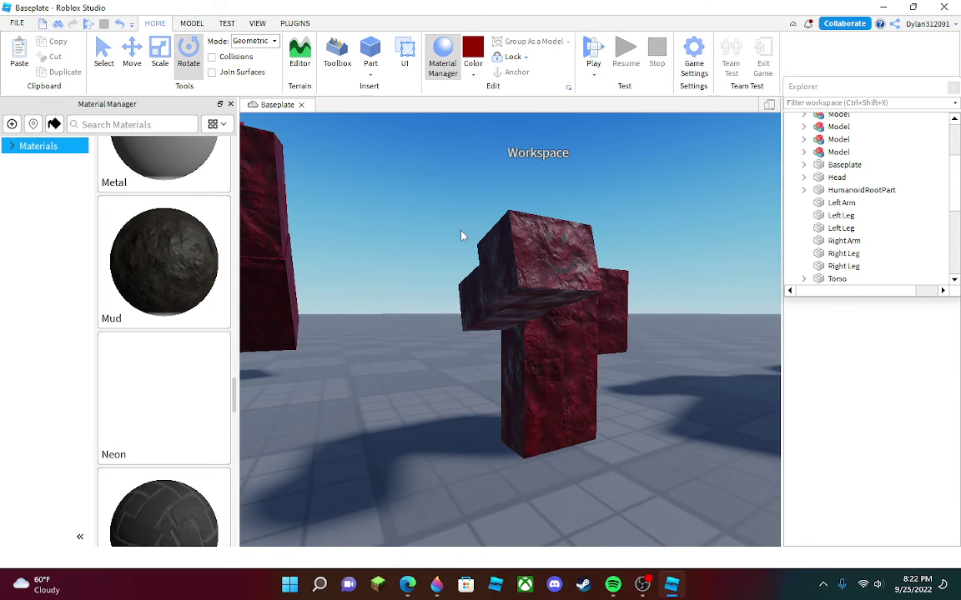
- Select all of the rig's parts and place them on the monster's brick back behind its head
left_click_drag(449, 219, 533, 330)
left_click_drag(769, 467, 684, 482)
left_click_drag(578, 442, 561, 468)
right_click_drag(560, 467, 560, 468)
left_click_drag(561, 468, 553, 483)
right_click_drag(562, 468, 553, 483)
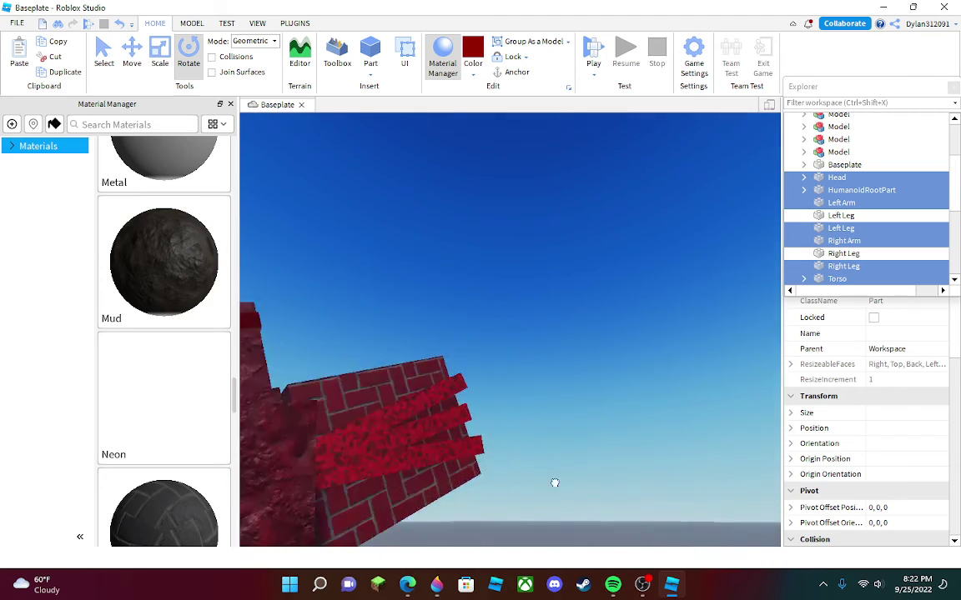
left_click_drag(553, 483, 577, 487)
right_click_drag(553, 483, 577, 487)
left_click_drag(577, 488, 595, 407)
right_click_drag(577, 487, 596, 407)
left_click_drag(596, 406, 567, 397)
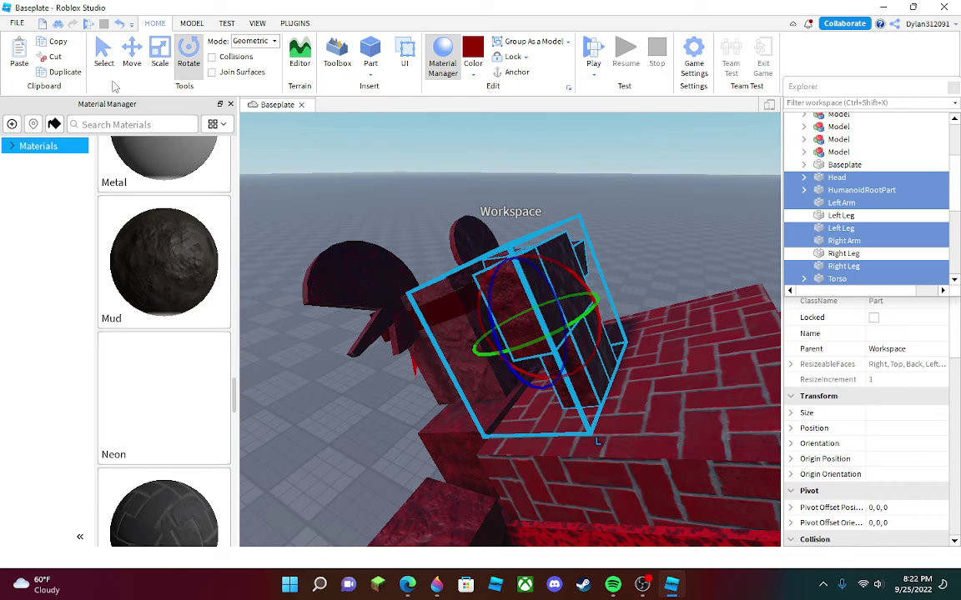
- Scale up the rig figure on the monster's back
left_click_drag(490, 225, 473, 194)
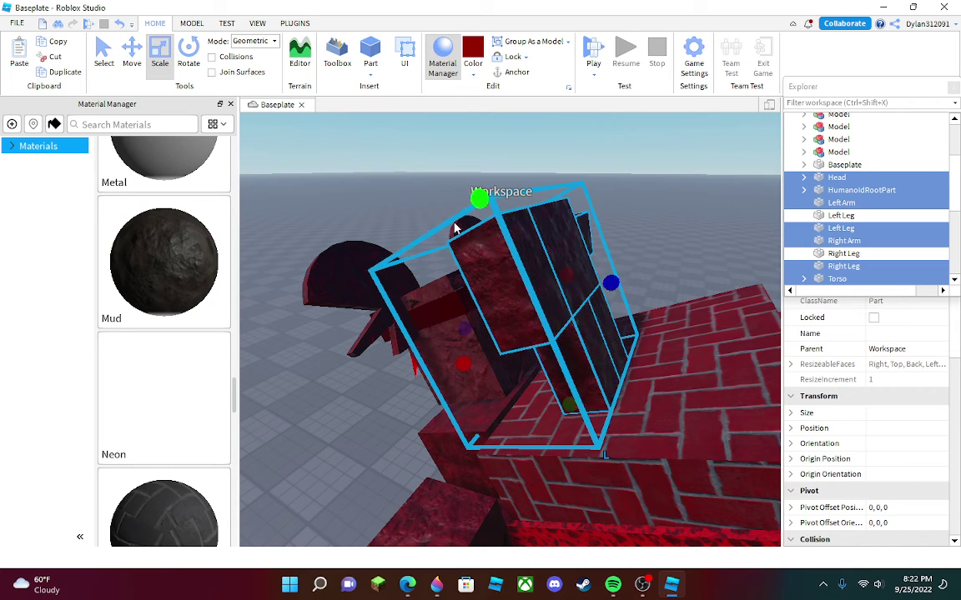
key("a")
right_click_drag(455, 225, 476, 351)
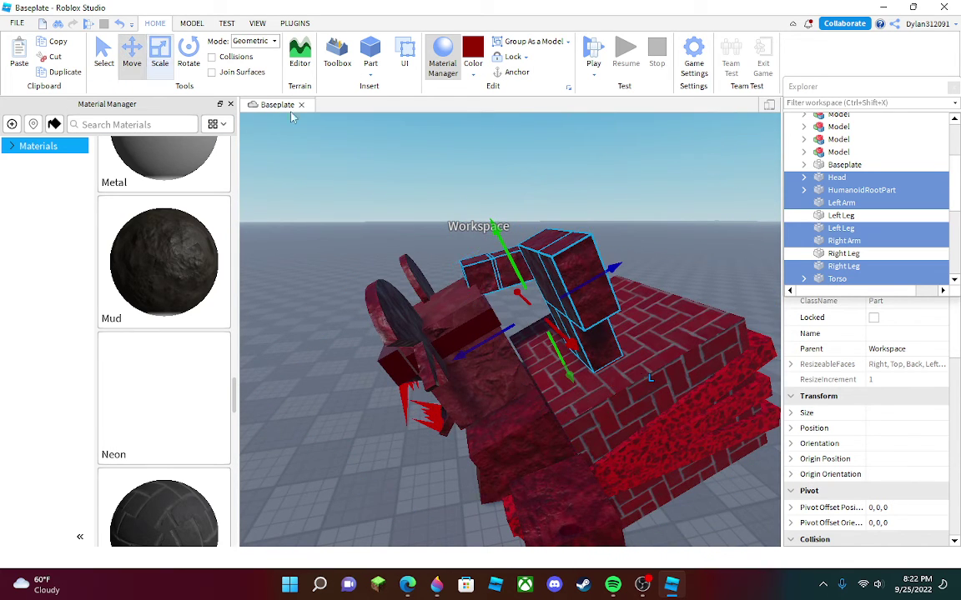
- Move the selected rig figure forward and down against the monster's back, directly behind its head
left_click_drag(488, 336, 437, 359)
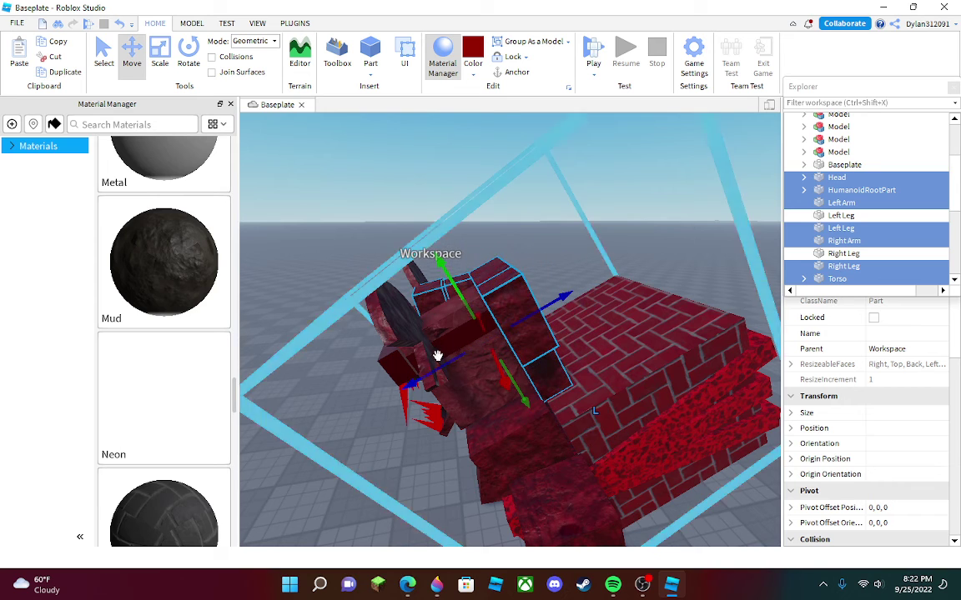
left_click_drag(525, 311, 537, 306)
left_click(571, 236)
scroll(536, 284, "up", 2)
- Rotate the rig's left arm forward and outward to an orientation of 65.06, 0, 22.82
left_click(535, 287)
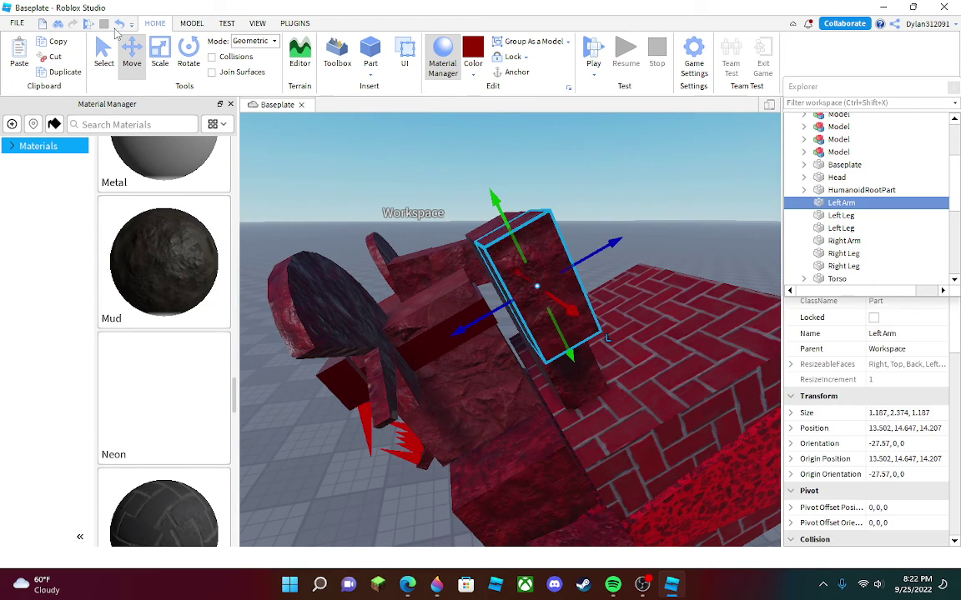
left_click(188, 53)
left_click_drag(556, 219, 626, 310)
right_click_drag(627, 311, 538, 313)
left_click_drag(567, 328, 544, 337)
right_click_drag(544, 337, 490, 318)
- Move the rotated left arm along its length so it meets the rig's shoulder, undoing the first placement
left_click(132, 50)
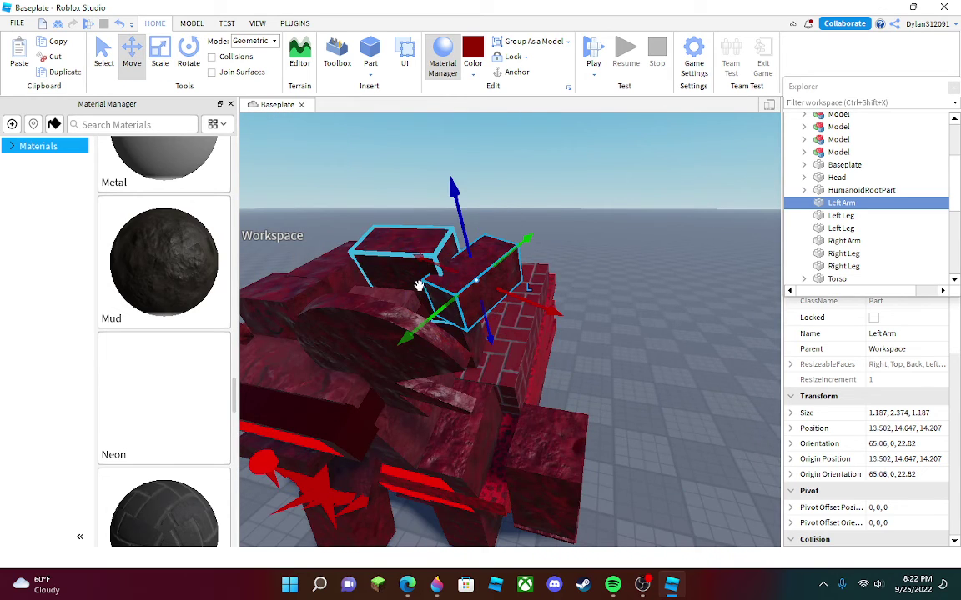
mouse_move(425, 311)
left_mouse_down()
mouse_move(412, 322)
mouse_move(442, 313)
left_mouse_up()
left_click(118, 25)
left_click(465, 178)
left_click(466, 296)
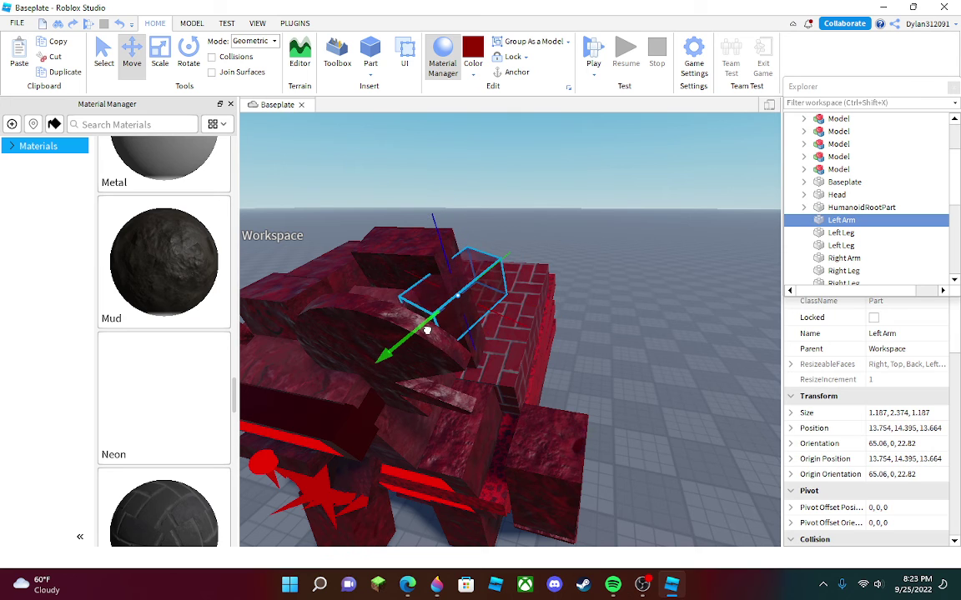
left_click(556, 208)
- Select the rig's left leg and tilt it to an orientation of 20.31, 0, 0
key("w")
right_click_drag(555, 208, 502, 208)
left_click(502, 296)
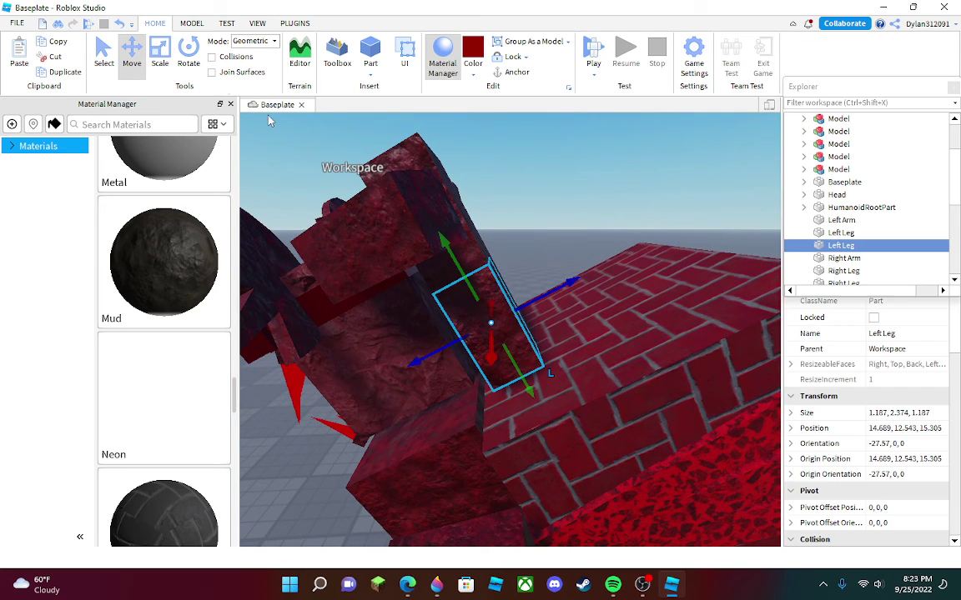
left_click(198, 60)
left_click_drag(497, 253, 567, 304)
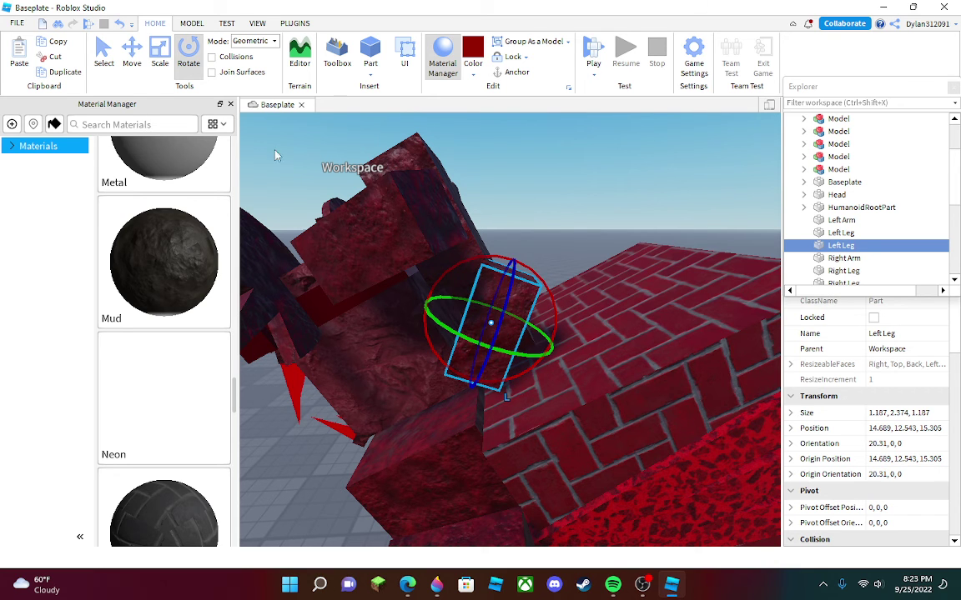
- Shift the tilted left leg forward and down so it sits under the rig's torso against the monster
left_click(127, 76)
scroll(481, 217, "up", 3)
right_click_drag(480, 217, 460, 205)
left_click_drag(480, 307, 456, 298)
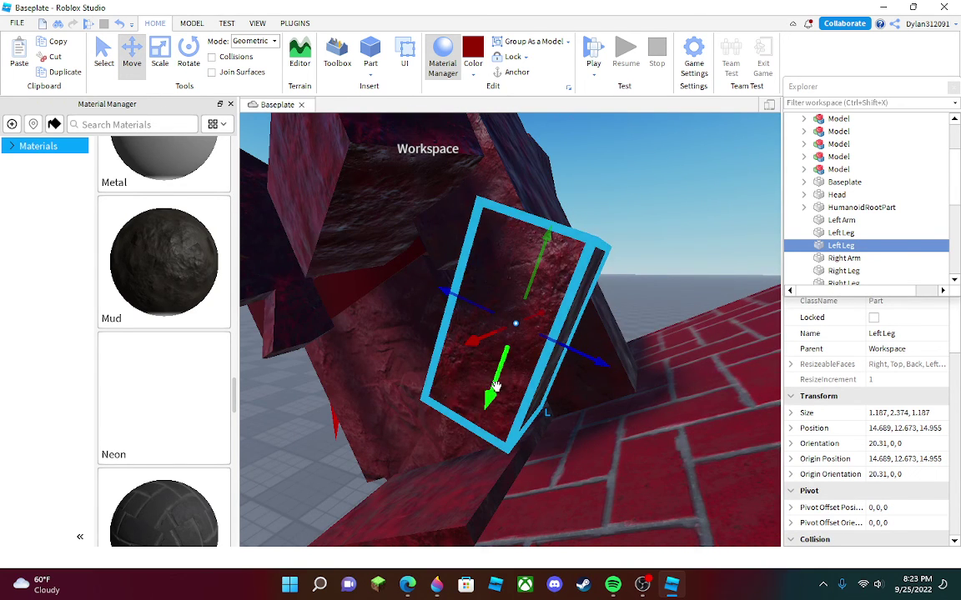
left_click_drag(495, 386, 478, 405)
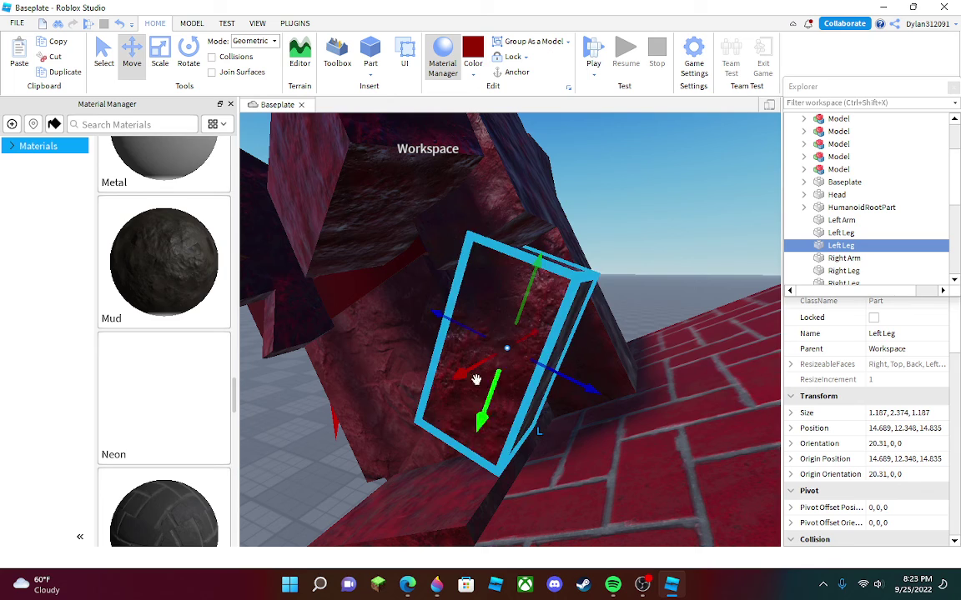
left_click_drag(459, 322, 436, 314)
mouse_move(502, 267)
left_mouse_down()
mouse_move(496, 298)
mouse_move(507, 275)
left_mouse_up()
- Select the rig's right leg on the other side and adjust its tilt
right_click_drag(469, 338, 470, 343)
left_click(468, 337)
left_click(469, 342)
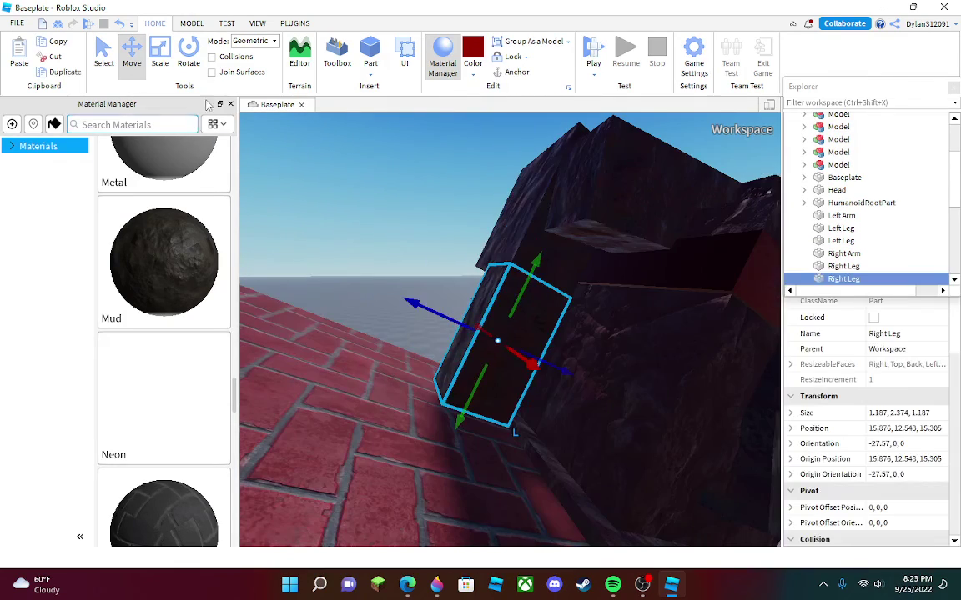
left_click_drag(451, 287, 434, 297)
left_click(373, 255)
- Select the rig's head and right arm and rotate them together around the shoulder
right_click_drag(373, 255, 374, 248)
scroll(373, 250, "up", 4)
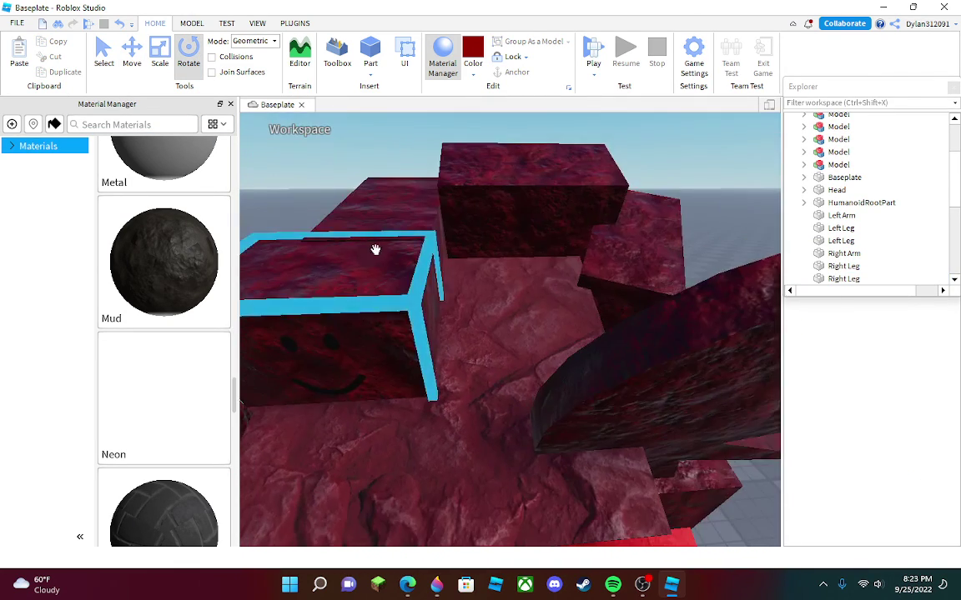
scroll(375, 248, "down", 3)
left_click_drag(373, 205, 462, 333)
right_click_drag(461, 332, 550, 315)
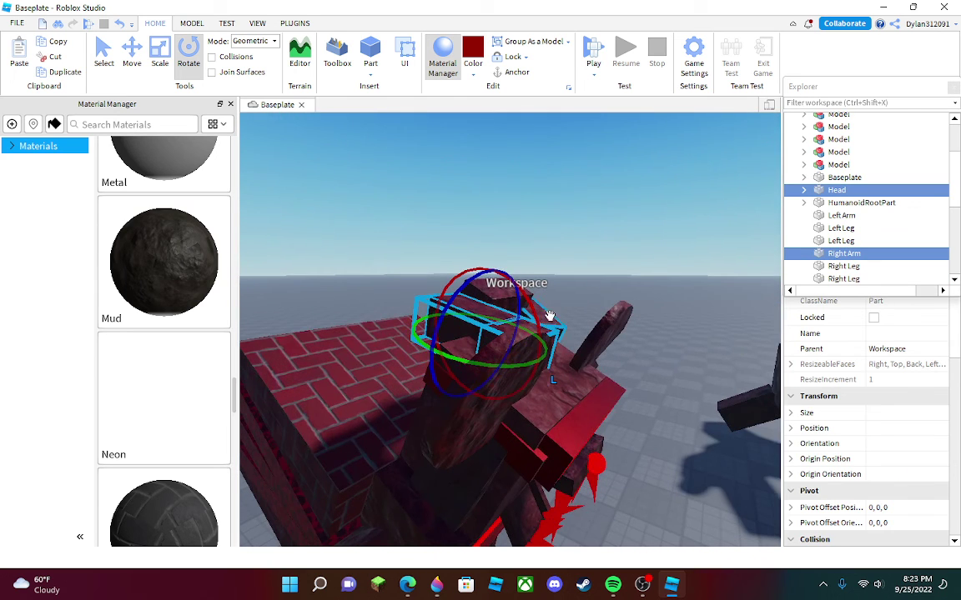
left_click_drag(531, 302, 512, 273)
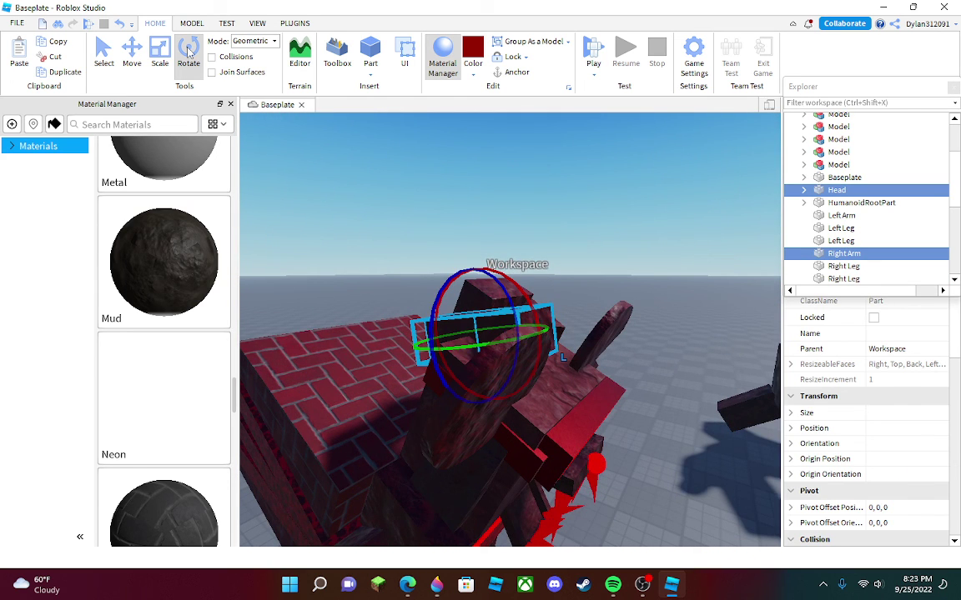
- Raise the rig's head and right arm together slightly above the monster's ears
left_click(131, 58)
left_click_drag(471, 274, 472, 252)
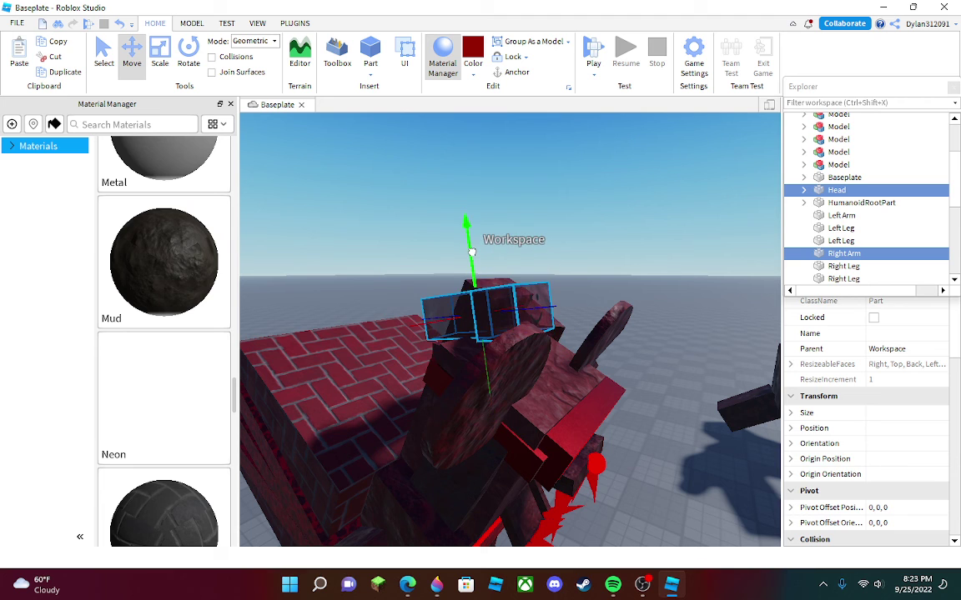
left_click(536, 231)
- Select every part of the monster and its rider, excluding the baseplate, and group them as one model
right_click_drag(536, 231, 536, 231)
scroll(536, 231, "down", 4)
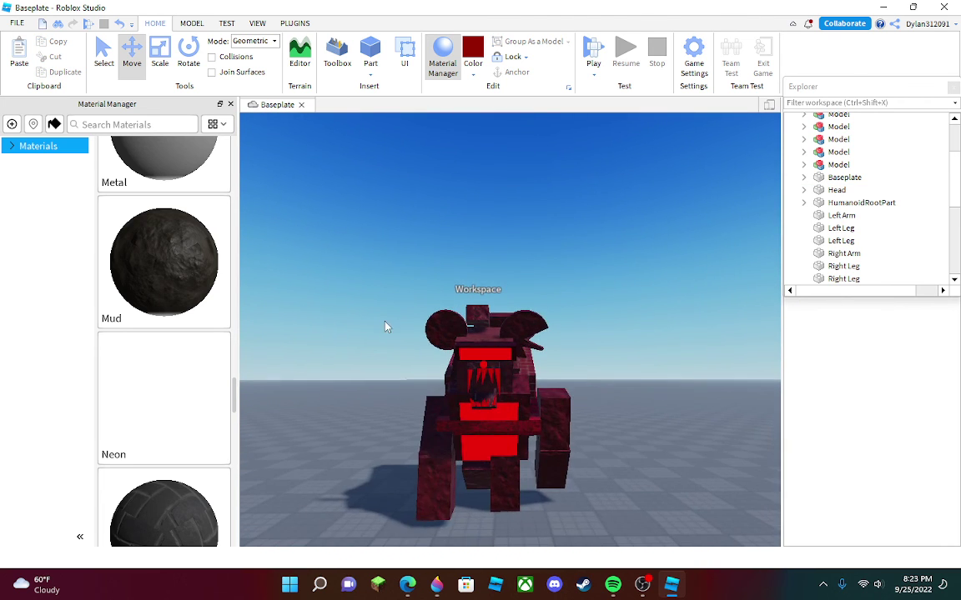
scroll(387, 323, "down", 3)
left_click_drag(398, 263, 626, 505)
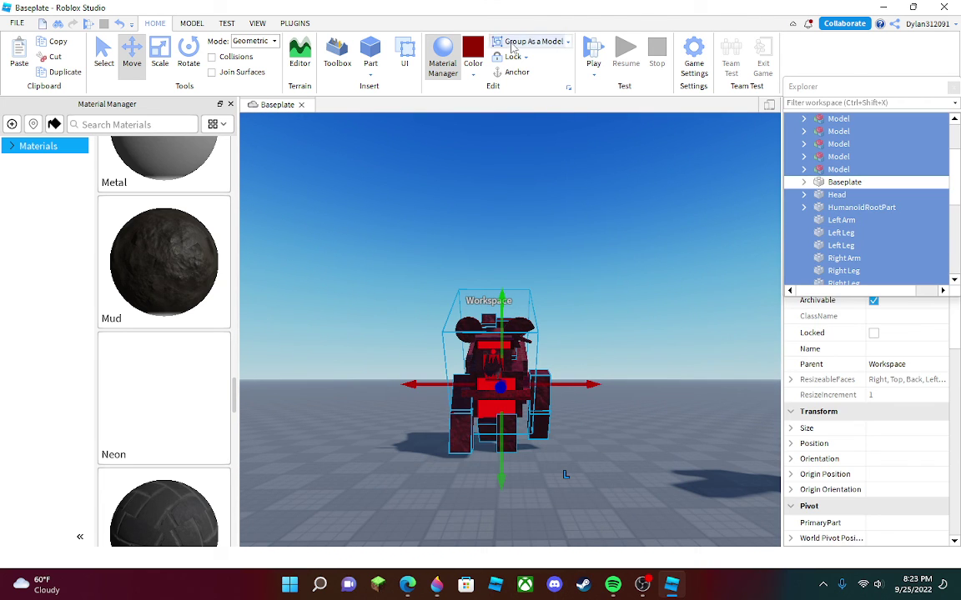
left_click(513, 46)
- Move and turn the grouped monster so it stands upright beside the smaller eared figure
left_click_drag(467, 421, 553, 475)
key("r")
key("r")
key("r")
key("r")
left_click(624, 315)
right_click_drag(624, 317, 625, 322)
key("d")
key("w")
left_click_drag(661, 369, 558, 446)
left_click(471, 462)
right_click_drag(470, 462, 469, 458)
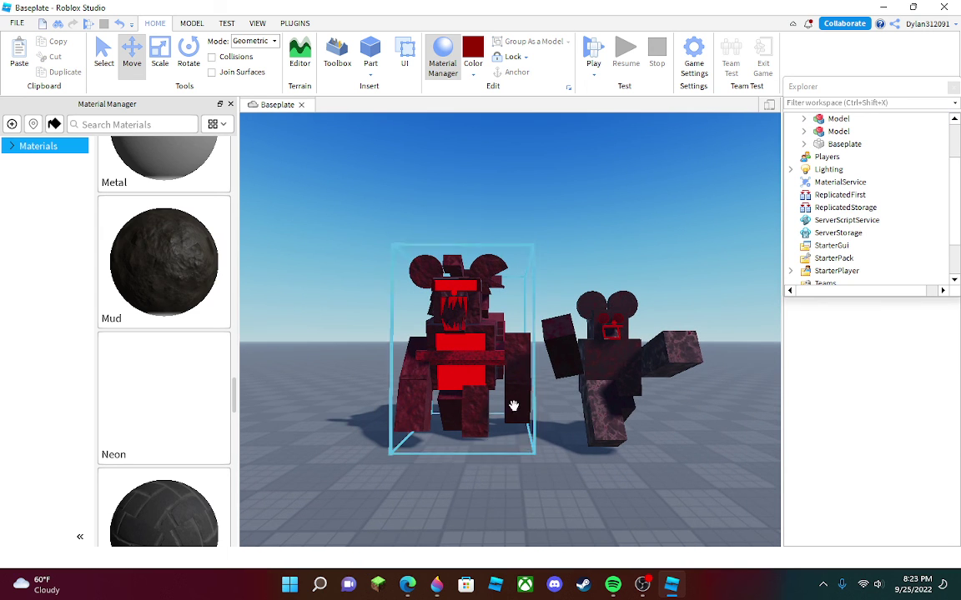
scroll(573, 145, "up", 4)
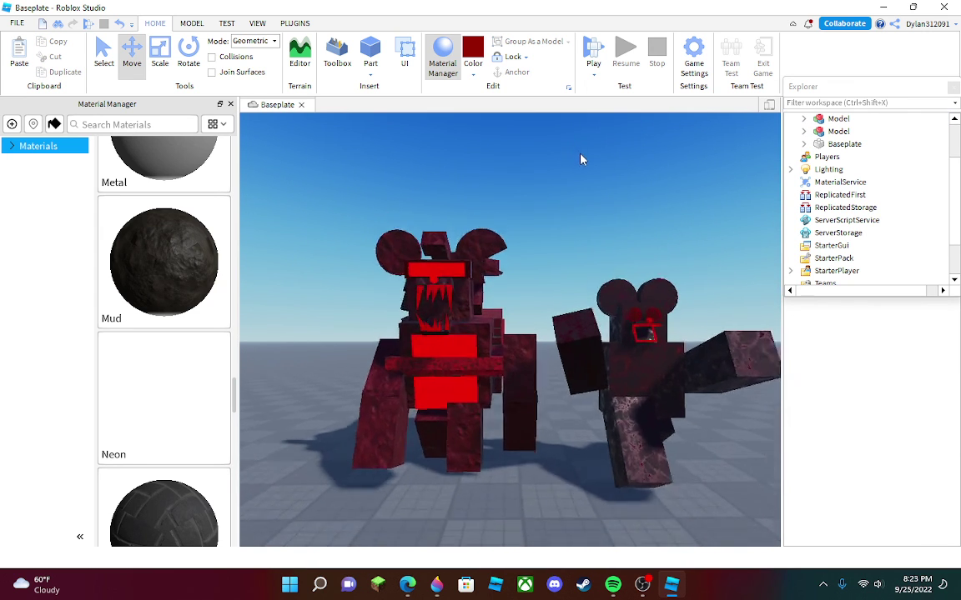
scroll(581, 159, "down", 3)
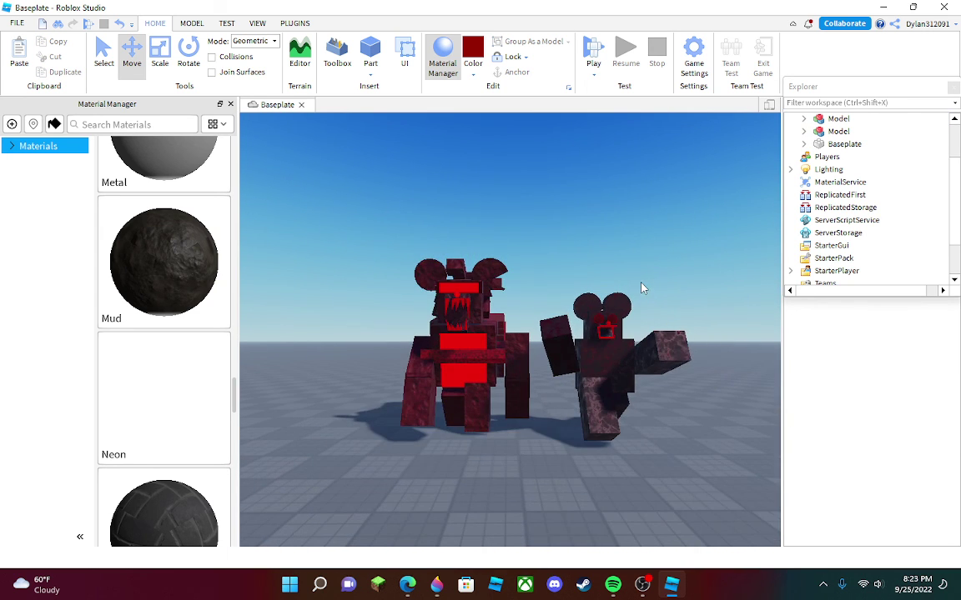